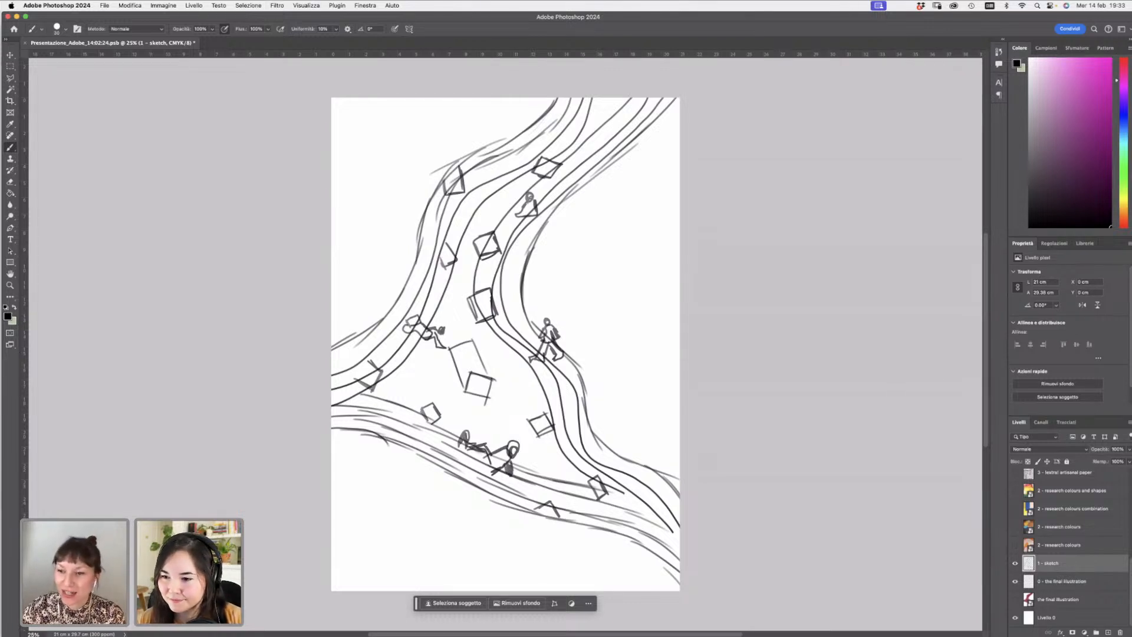
# - Compare the sketch with the final illustration by toggling the visibility of both layers
pyautogui.click(1015, 599)
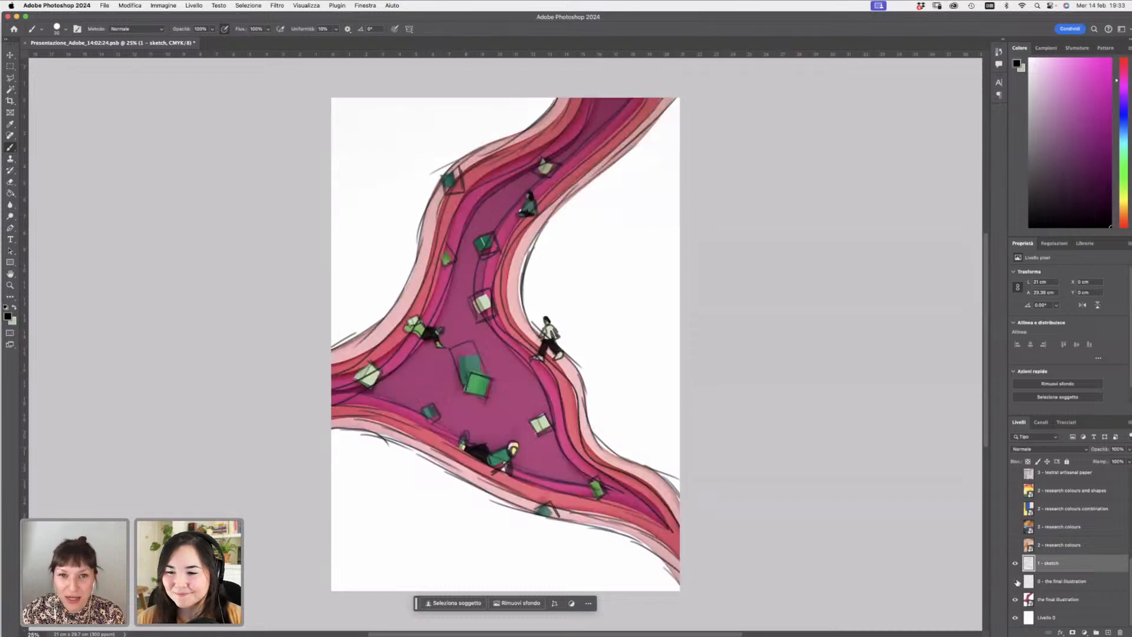
pyautogui.click(1015, 563)
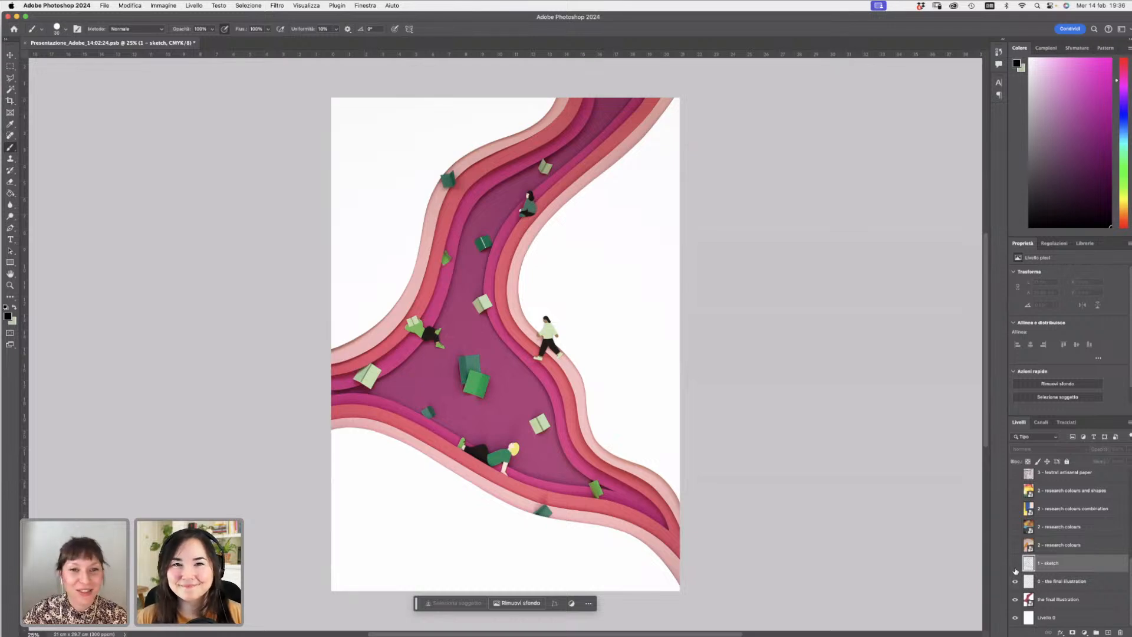
pyautogui.click(1015, 563)
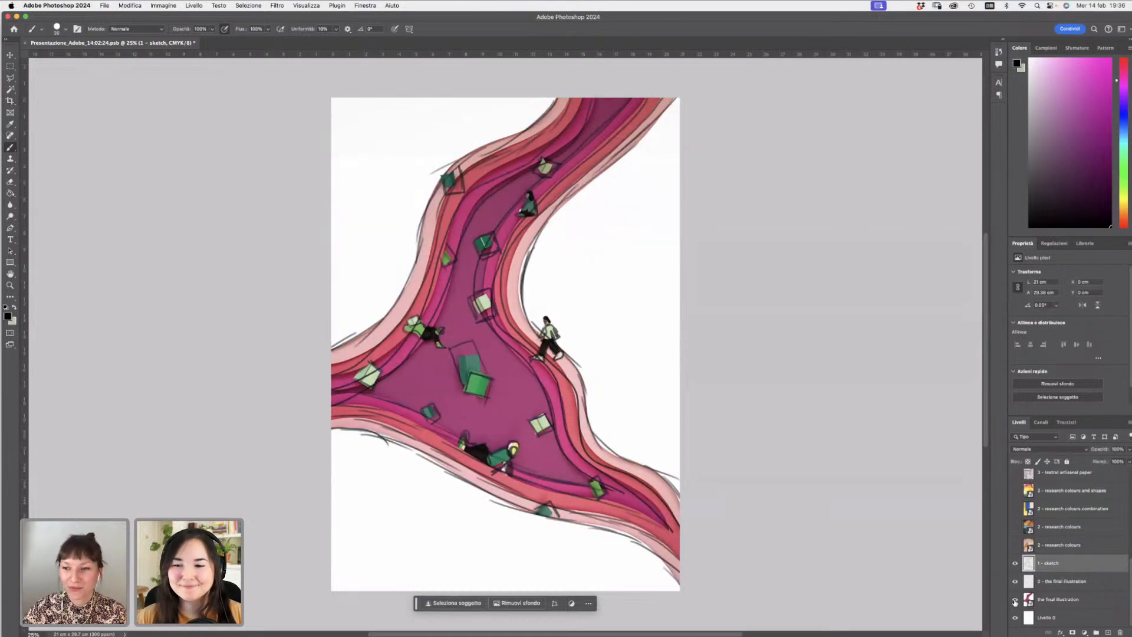
pyautogui.click(1015, 600)
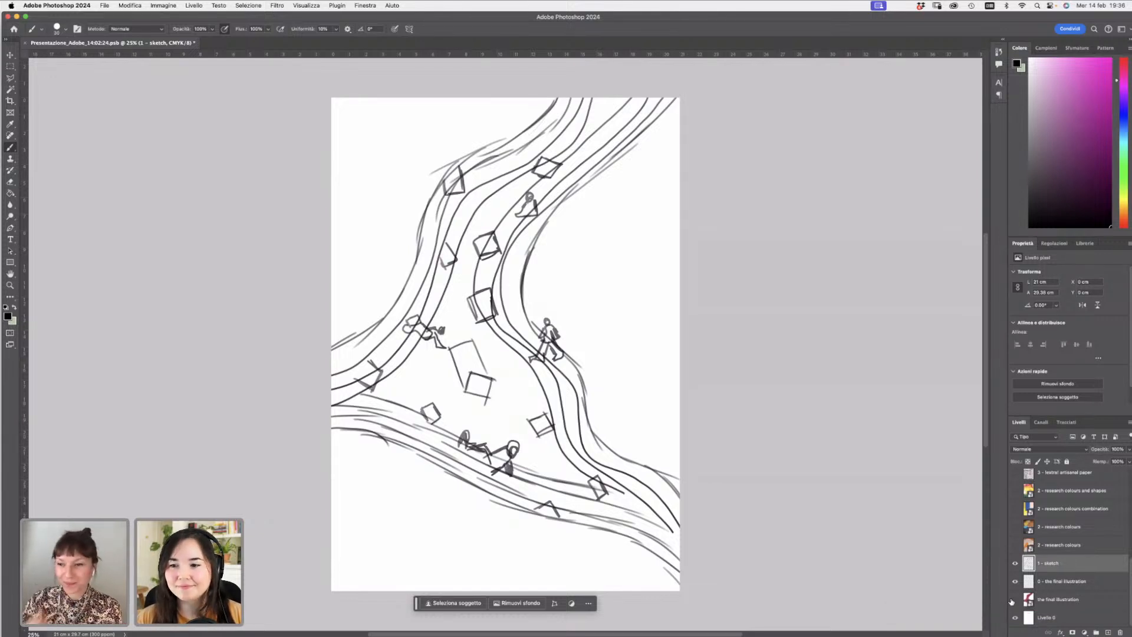
# - Add a new layer and lower the opacity of the 1 - sketch layer
pyautogui.click(1108, 632)
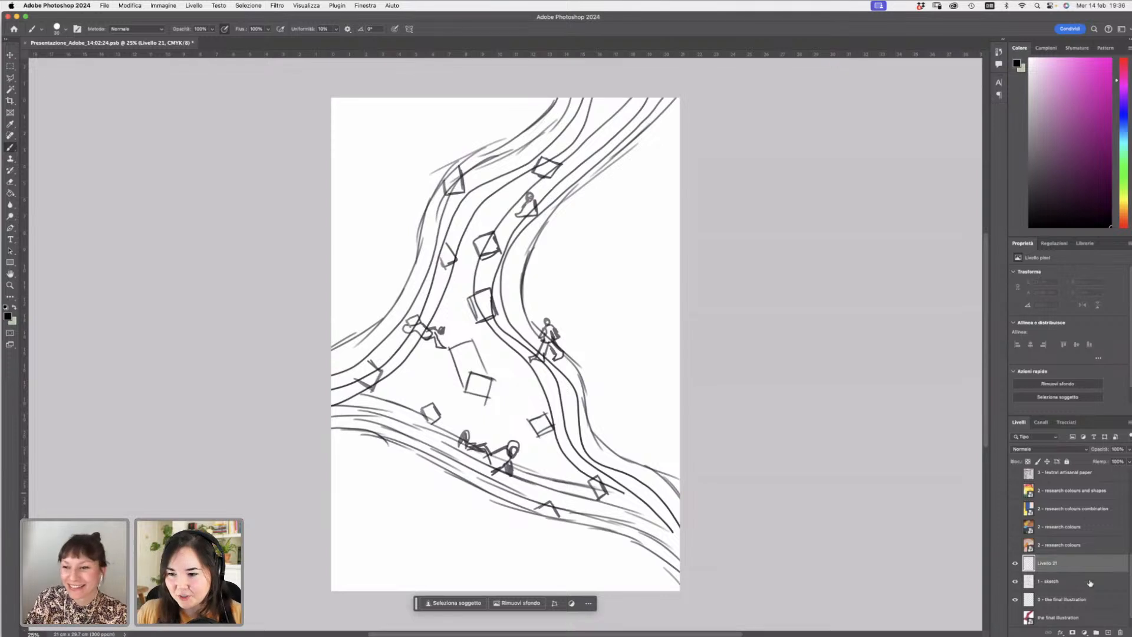
pyautogui.click(1065, 577)
pyautogui.click(1128, 450)
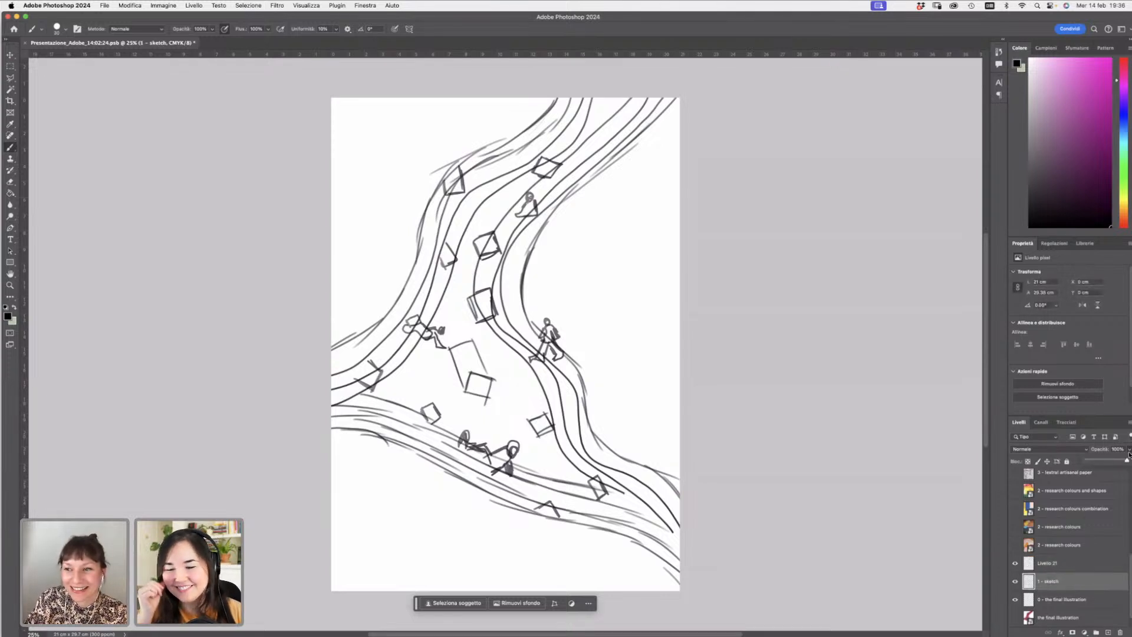
pyautogui.click(1111, 460)
pyautogui.moveTo(1111, 461); pyautogui.dragTo(1106, 460)
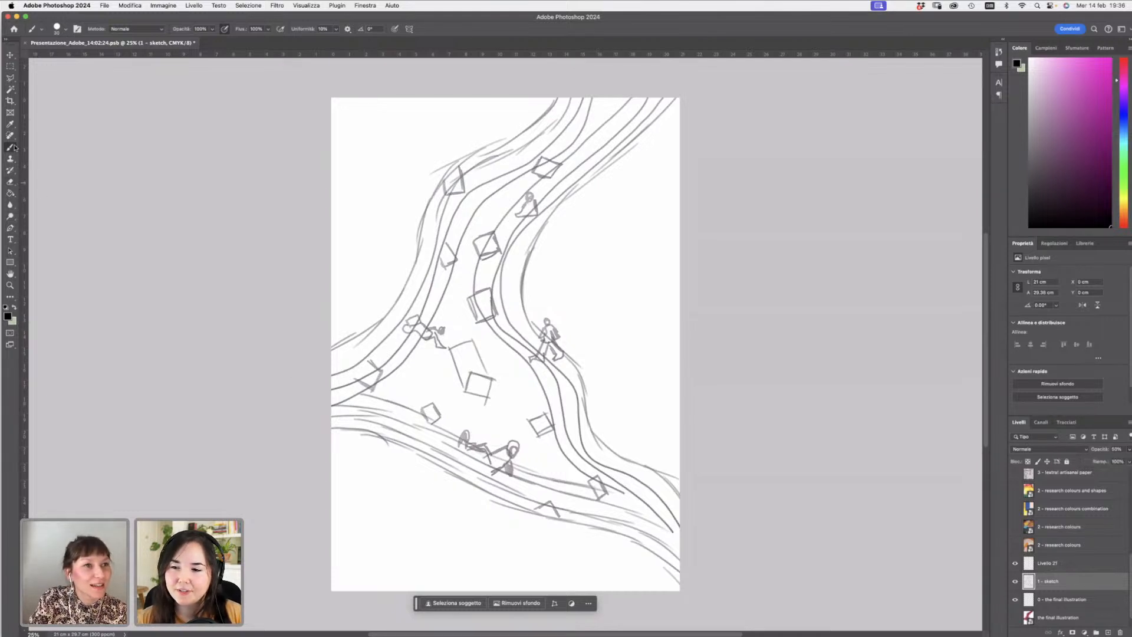
# - With the Brush tool on the new layer, trace the right-hand curves of the winding path
pyautogui.click(13, 156)
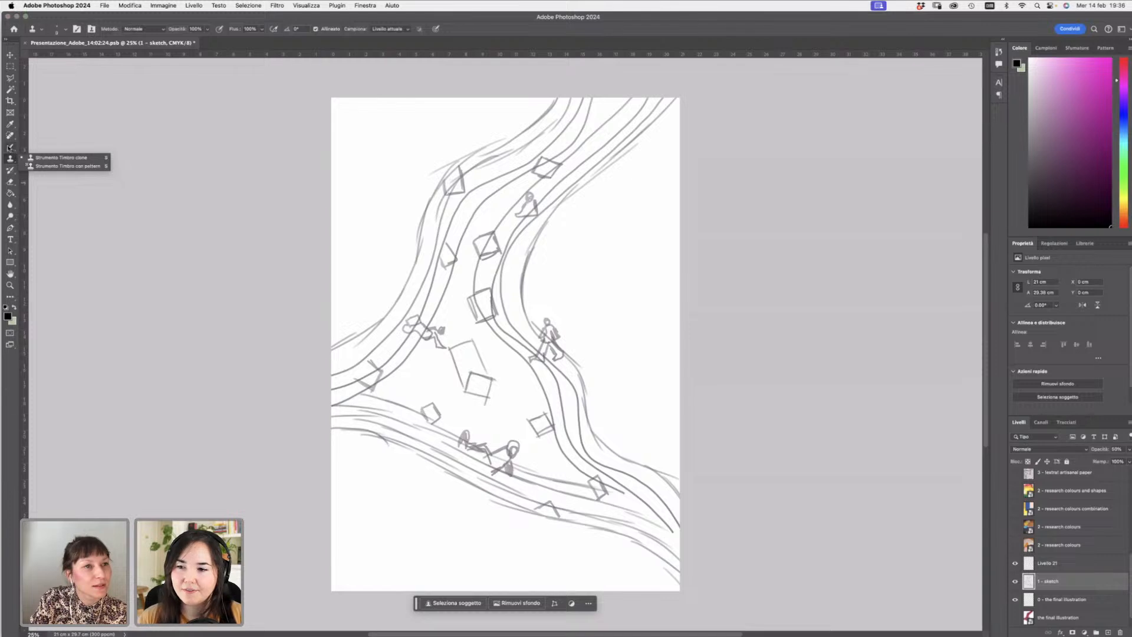
pyautogui.click(10, 147)
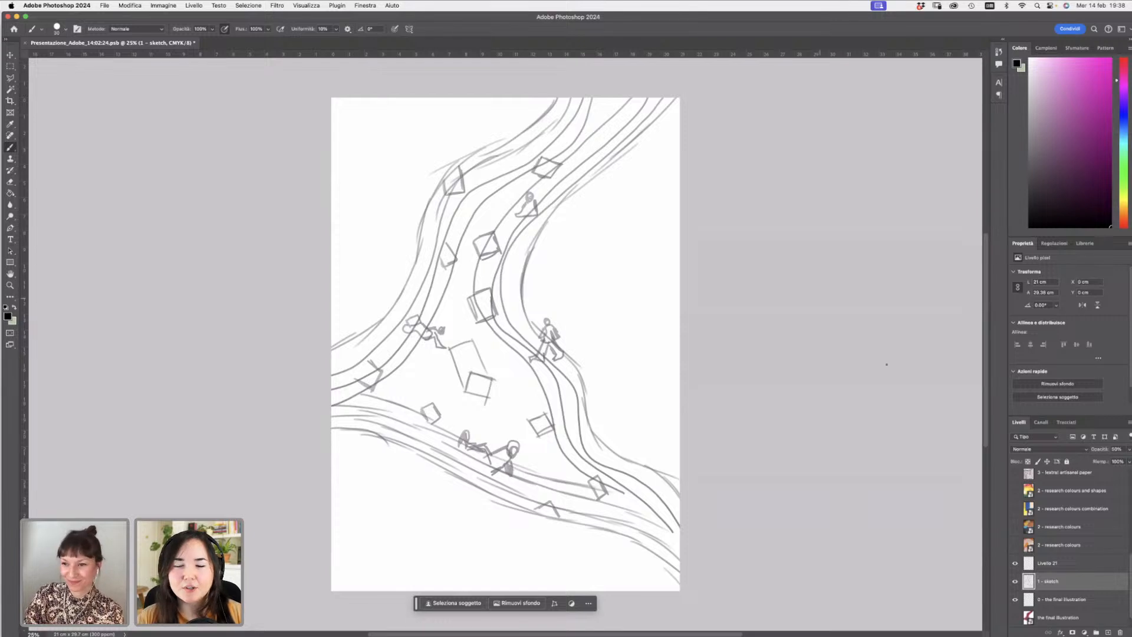
pyautogui.click(1073, 562)
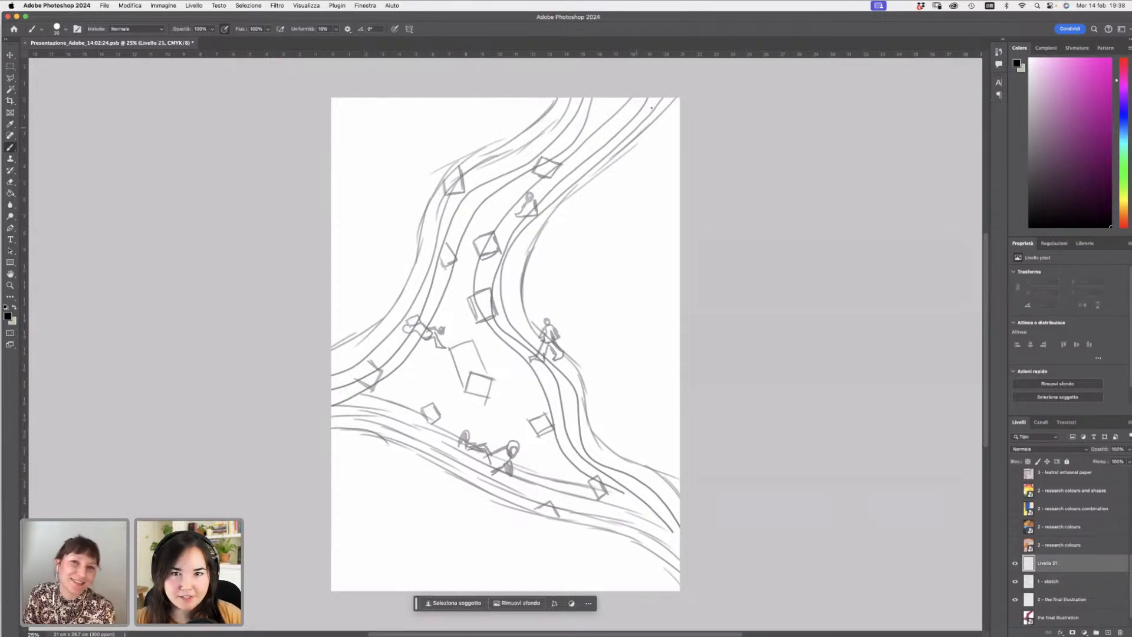
pyautogui.moveTo(670, 98)
pyautogui.mouseDown()
pyautogui.moveTo(561, 210)
pyautogui.moveTo(522, 318)
pyautogui.moveTo(569, 354)
pyautogui.moveTo(601, 439)
pyautogui.moveTo(679, 503)
pyautogui.mouseUp()
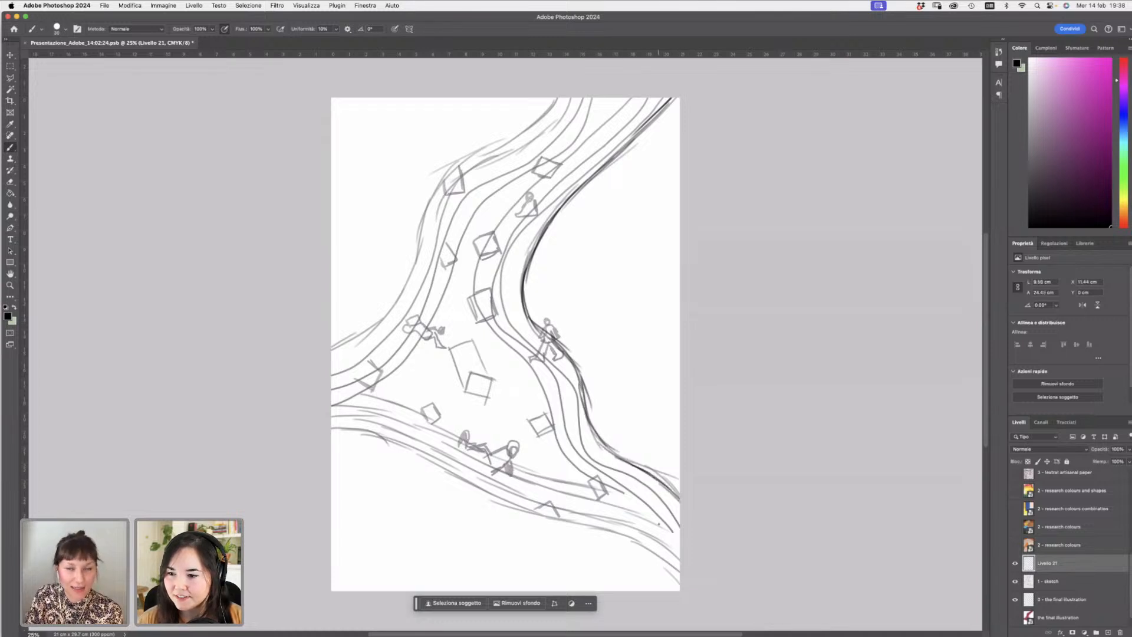
pyautogui.moveTo(648, 99)
pyautogui.mouseDown()
pyautogui.moveTo(528, 224)
pyautogui.moveTo(506, 290)
pyautogui.moveTo(512, 323)
pyautogui.moveTo(553, 359)
pyautogui.moveTo(587, 457)
pyautogui.moveTo(679, 524)
pyautogui.mouseUp()
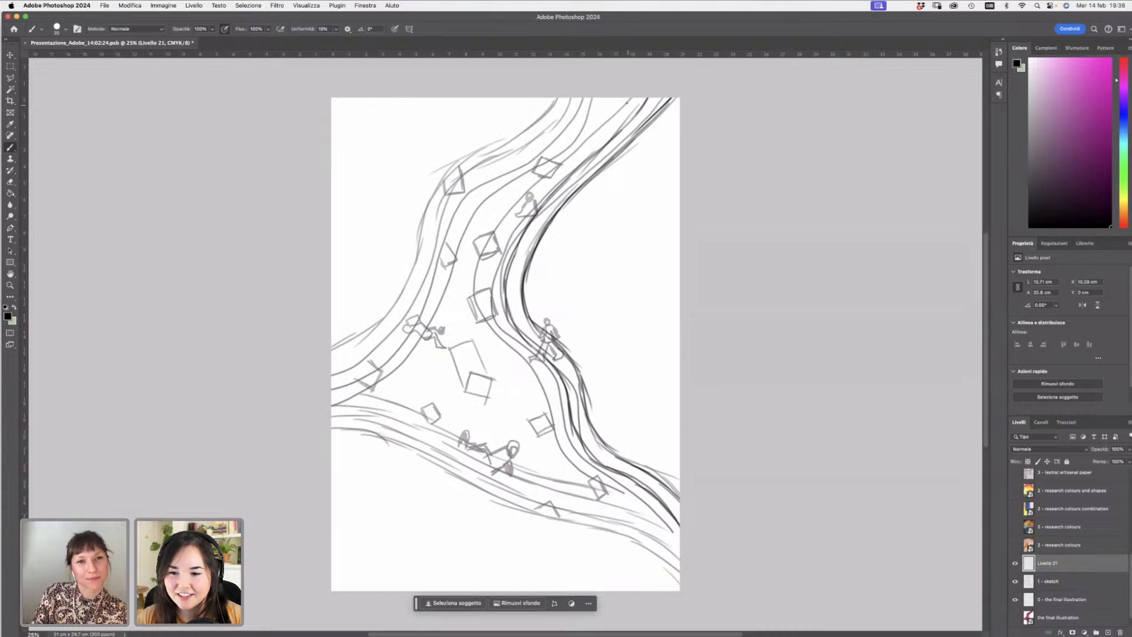
pyautogui.moveTo(635, 97); pyautogui.dragTo(592, 136)
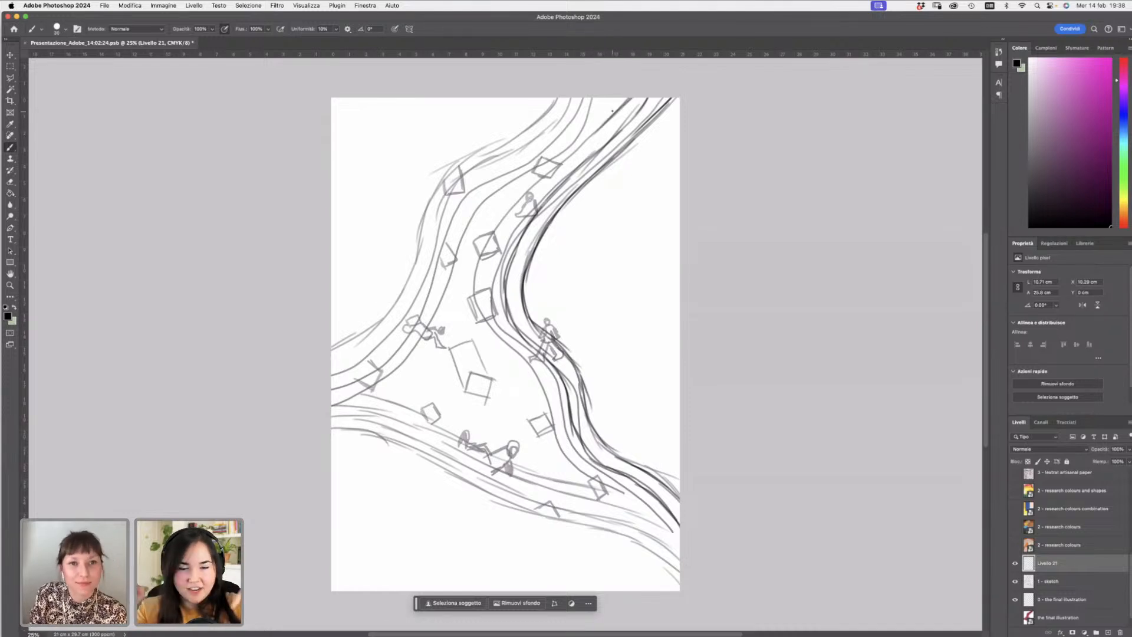
pyautogui.moveTo(613, 114); pyautogui.dragTo(496, 237)
pyautogui.moveTo(527, 191); pyautogui.dragTo(483, 265)
pyautogui.moveTo(514, 211); pyautogui.dragTo(478, 293)
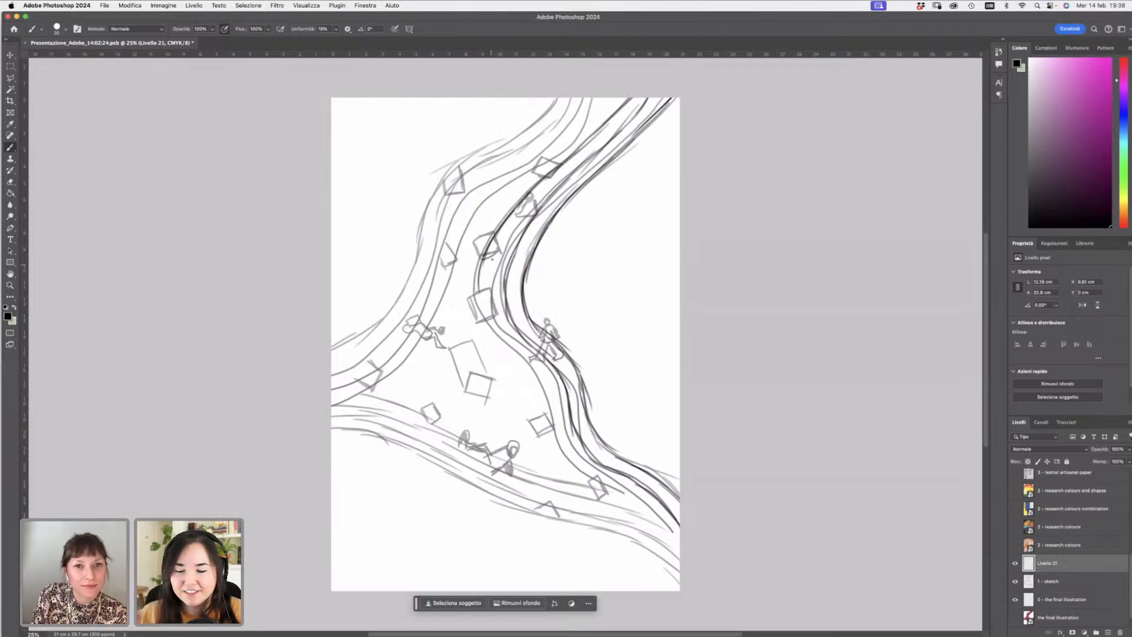
pyautogui.moveTo(493, 243)
pyautogui.mouseDown()
pyautogui.moveTo(490, 333)
pyautogui.moveTo(533, 397)
pyautogui.moveTo(530, 373)
pyautogui.moveTo(575, 474)
pyautogui.moveTo(559, 454)
pyautogui.moveTo(599, 488)
pyautogui.mouseUp()
pyautogui.moveTo(568, 461); pyautogui.dragTo(605, 490)
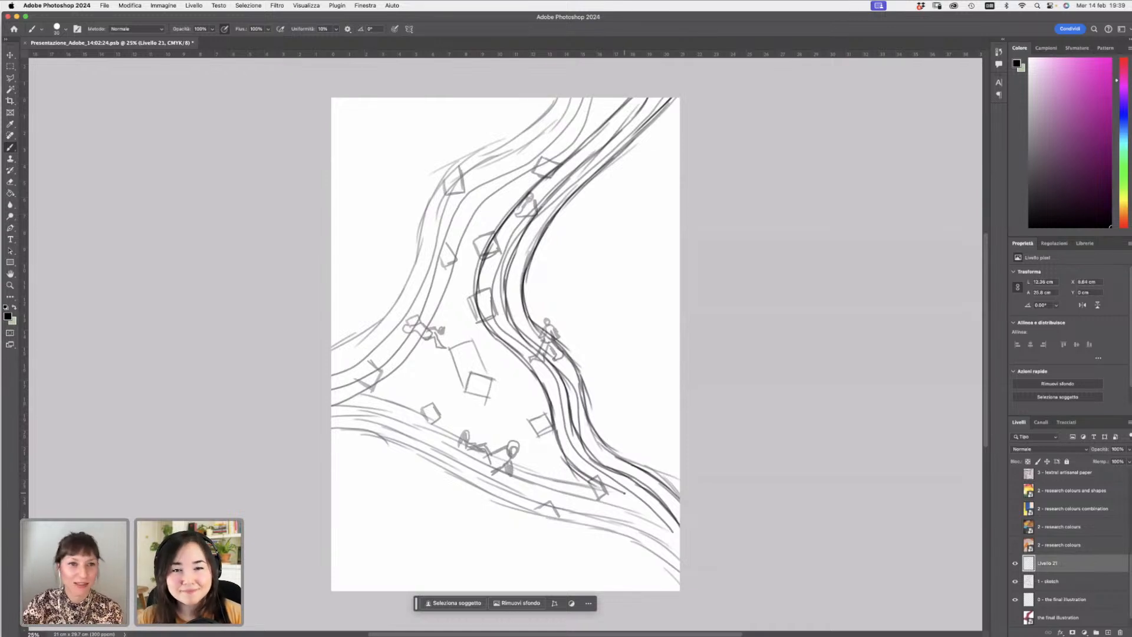
# - Trace the left-hand curves of the upper path down to the crossing
pyautogui.moveTo(559, 99)
pyautogui.mouseDown()
pyautogui.moveTo(466, 177)
pyautogui.moveTo(370, 357)
pyautogui.moveTo(339, 356)
pyautogui.moveTo(384, 329)
pyautogui.moveTo(472, 171)
pyautogui.moveTo(534, 126)
pyautogui.mouseUp()
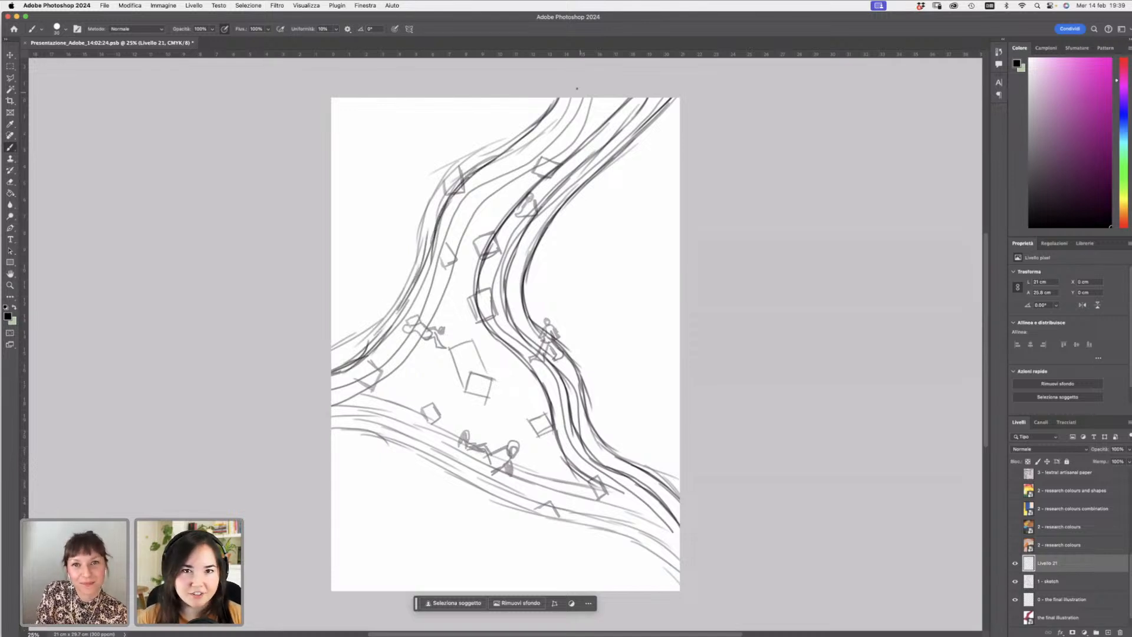
pyautogui.moveTo(576, 88)
pyautogui.mouseDown()
pyautogui.moveTo(535, 156)
pyautogui.moveTo(551, 126)
pyautogui.moveTo(442, 215)
pyautogui.moveTo(432, 276)
pyautogui.moveTo(434, 266)
pyautogui.moveTo(384, 366)
pyautogui.moveTo(327, 391)
pyautogui.moveTo(300, 388)
pyautogui.mouseUp()
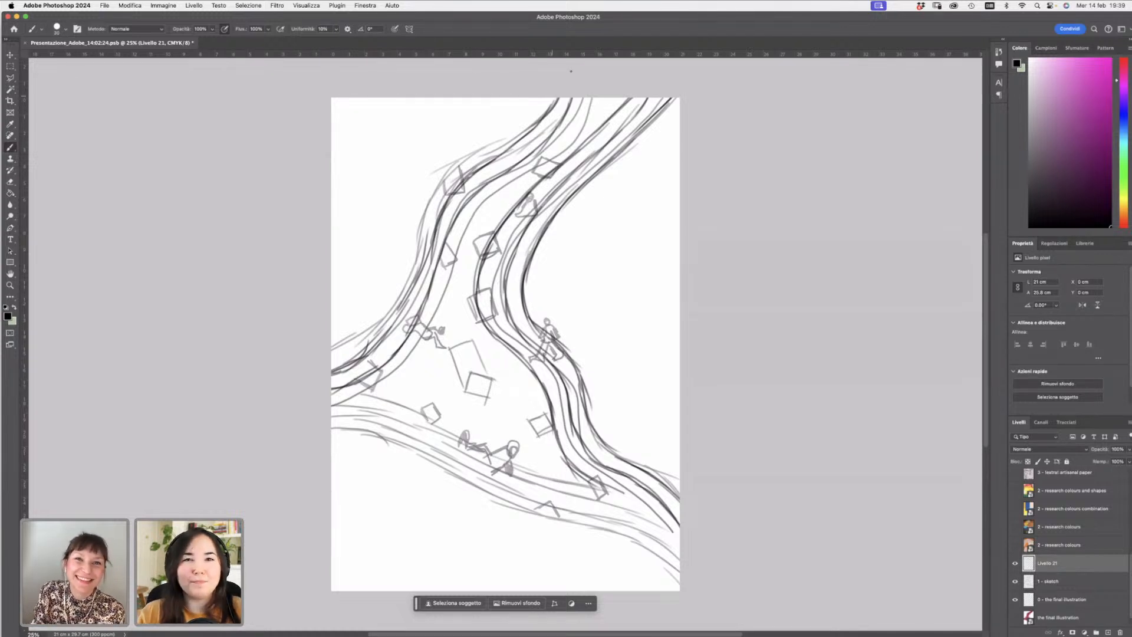
pyautogui.moveTo(586, 98)
pyautogui.mouseDown()
pyautogui.moveTo(559, 155)
pyautogui.moveTo(492, 189)
pyautogui.moveTo(463, 225)
pyautogui.mouseUp()
pyautogui.moveTo(466, 235); pyautogui.dragTo(429, 337)
pyautogui.moveTo(445, 291)
pyautogui.mouseDown()
pyautogui.moveTo(384, 386)
pyautogui.moveTo(332, 404)
pyautogui.moveTo(410, 353)
pyautogui.moveTo(474, 218)
pyautogui.moveTo(554, 158)
pyautogui.moveTo(588, 97)
pyautogui.mouseUp()
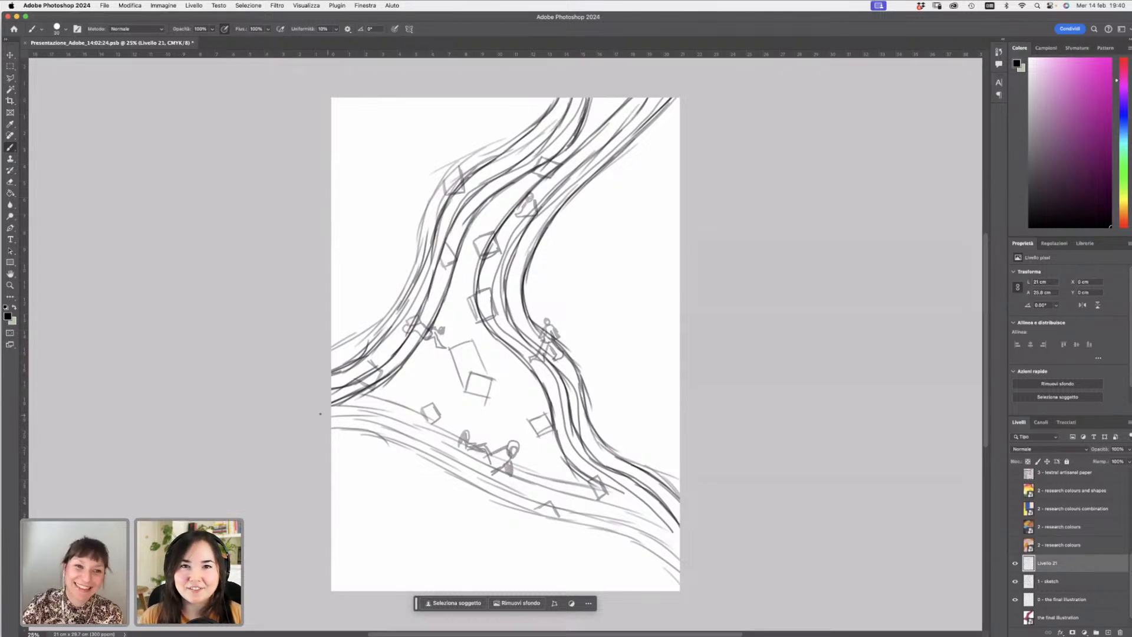
# - Trace the curves of the lower band running across the page to the bottom edge
pyautogui.moveTo(322, 420)
pyautogui.mouseDown()
pyautogui.moveTo(398, 418)
pyautogui.moveTo(344, 420)
pyautogui.moveTo(557, 494)
pyautogui.moveTo(505, 485)
pyautogui.moveTo(633, 528)
pyautogui.moveTo(619, 527)
pyautogui.moveTo(681, 560)
pyautogui.mouseUp()
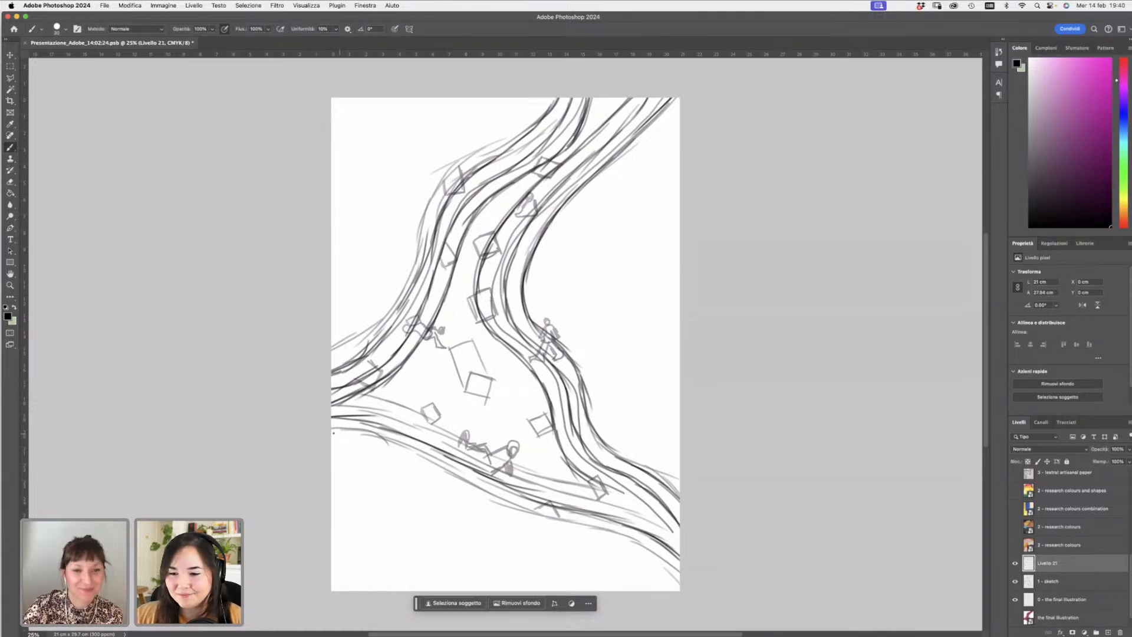
pyautogui.moveTo(331, 426)
pyautogui.mouseDown()
pyautogui.moveTo(447, 464)
pyautogui.moveTo(509, 502)
pyautogui.mouseUp()
pyautogui.moveTo(454, 476); pyautogui.dragTo(557, 517)
pyautogui.moveTo(495, 500)
pyautogui.mouseDown()
pyautogui.moveTo(619, 533)
pyautogui.moveTo(681, 571)
pyautogui.mouseUp()
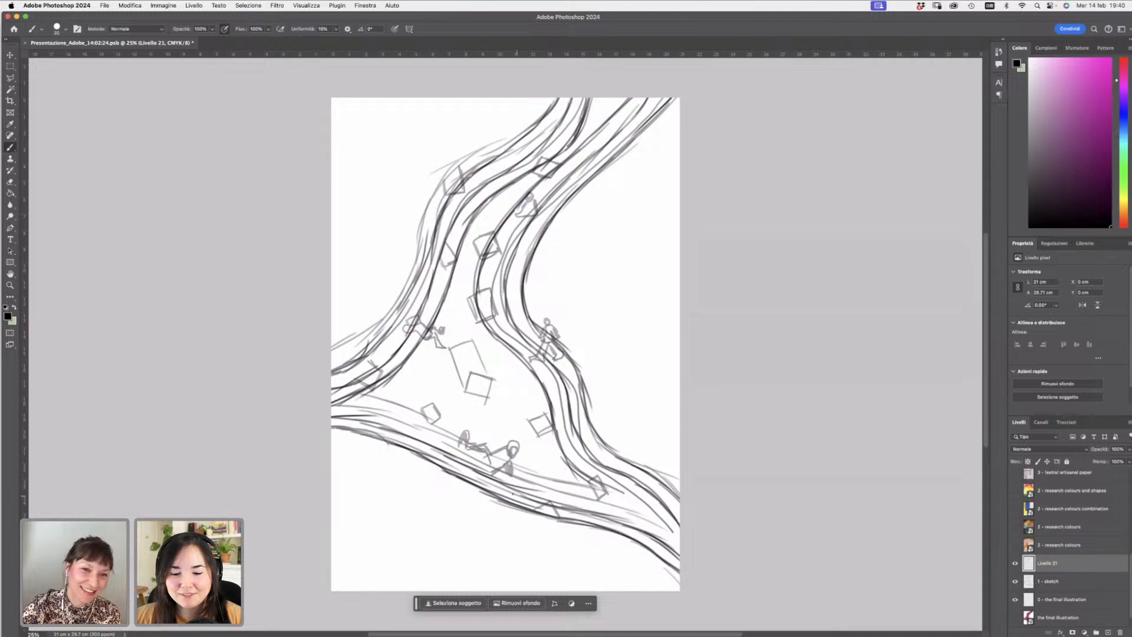
pyautogui.moveTo(332, 403); pyautogui.dragTo(497, 462)
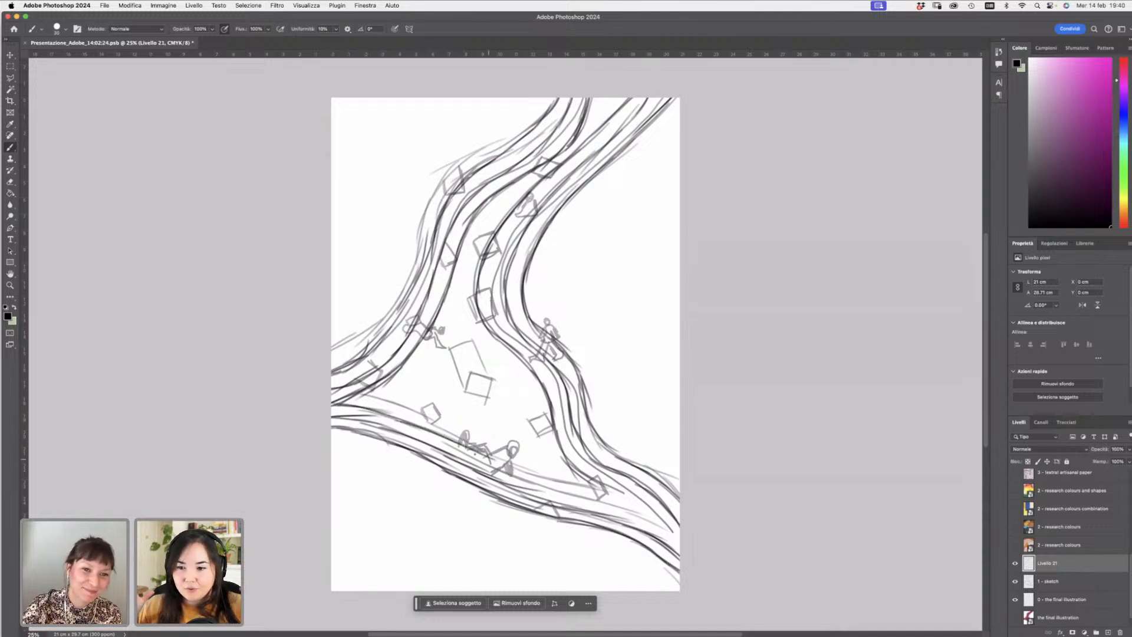
pyautogui.moveTo(433, 433); pyautogui.dragTo(569, 486)
pyautogui.moveTo(481, 456); pyautogui.dragTo(594, 489)
pyautogui.moveTo(524, 472); pyautogui.dragTo(617, 492)
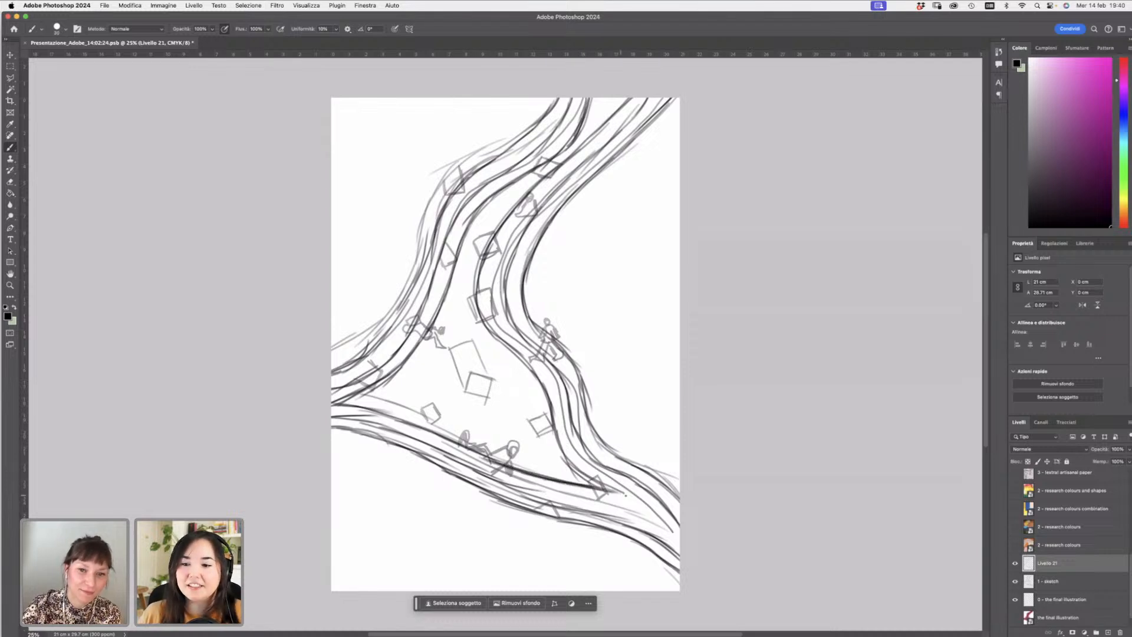
pyautogui.moveTo(492, 335); pyautogui.dragTo(607, 490)
pyautogui.moveTo(554, 372)
pyautogui.mouseDown()
pyautogui.moveTo(577, 442)
pyautogui.moveTo(675, 529)
pyautogui.mouseUp()
pyautogui.moveTo(587, 417); pyautogui.dragTo(680, 493)
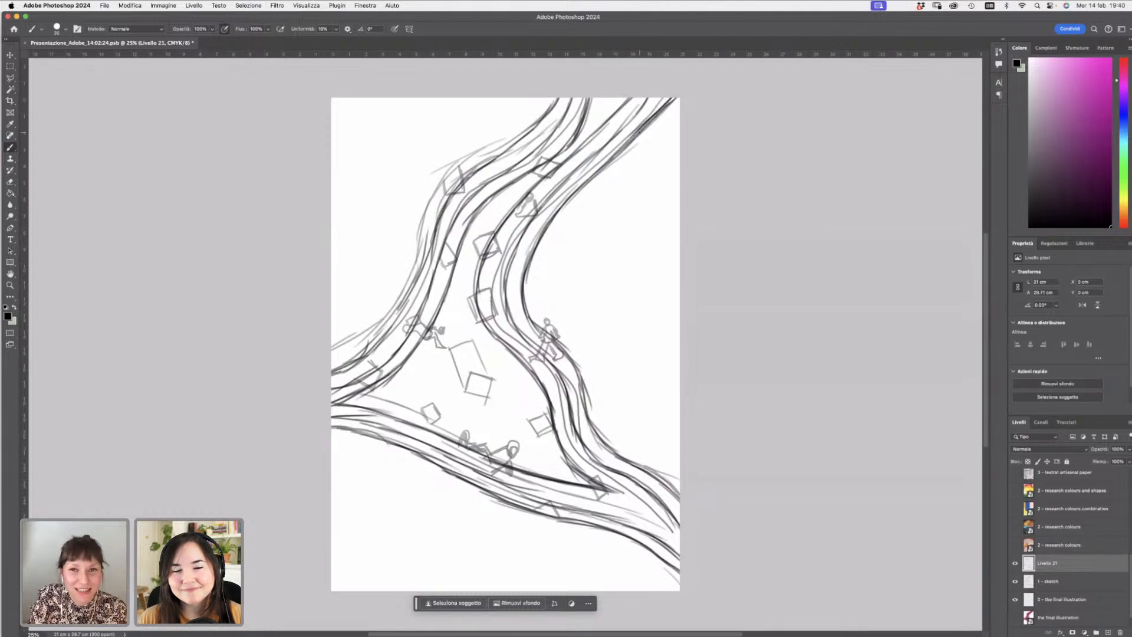
# - Reinforce the inner curves of the right-hand path with extra strokes
pyautogui.moveTo(640, 132)
pyautogui.mouseDown()
pyautogui.moveTo(558, 214)
pyautogui.moveTo(526, 275)
pyautogui.mouseUp()
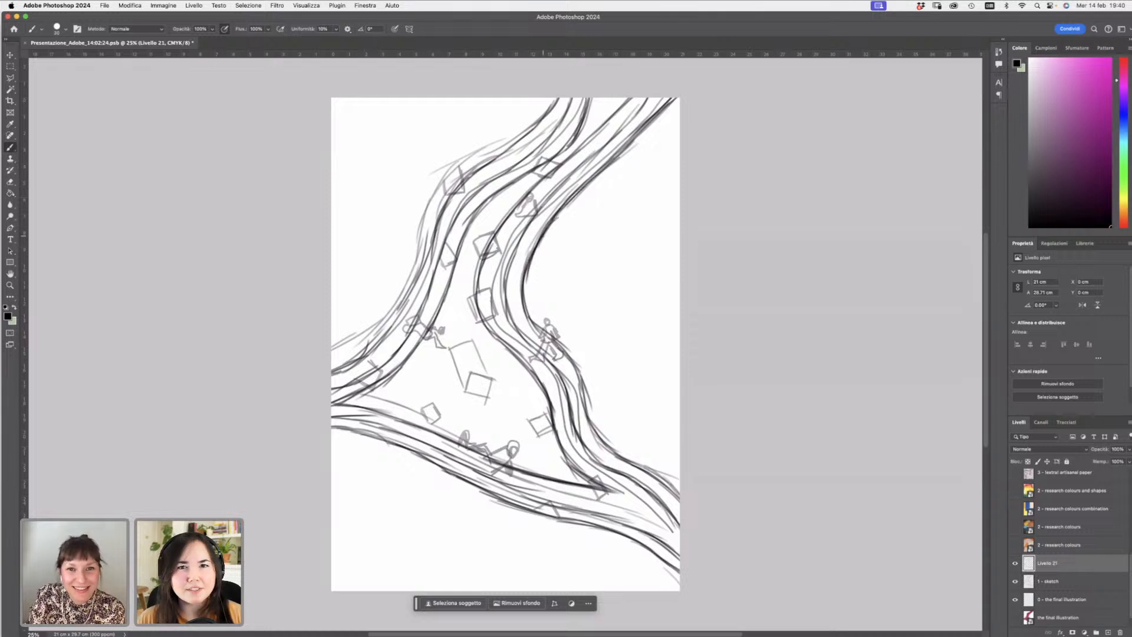
pyautogui.moveTo(540, 237); pyautogui.dragTo(524, 279)
pyautogui.moveTo(657, 89)
pyautogui.mouseDown()
pyautogui.moveTo(531, 214)
pyautogui.moveTo(510, 258)
pyautogui.moveTo(507, 305)
pyautogui.moveTo(549, 365)
pyautogui.moveTo(566, 419)
pyautogui.mouseUp()
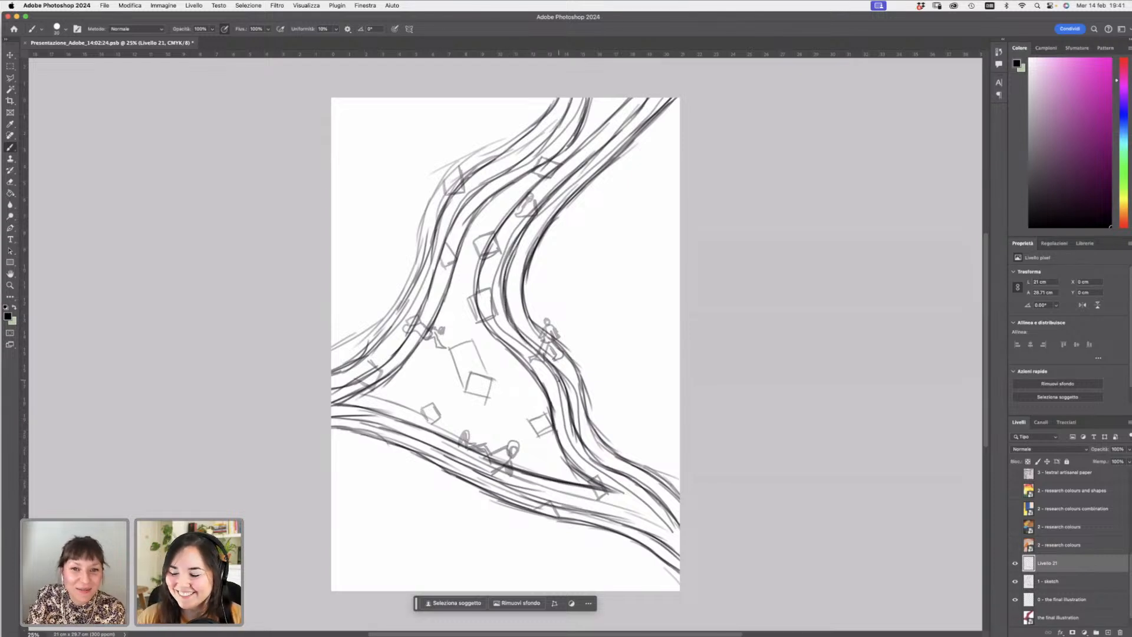
pyautogui.moveTo(558, 381); pyautogui.dragTo(580, 434)
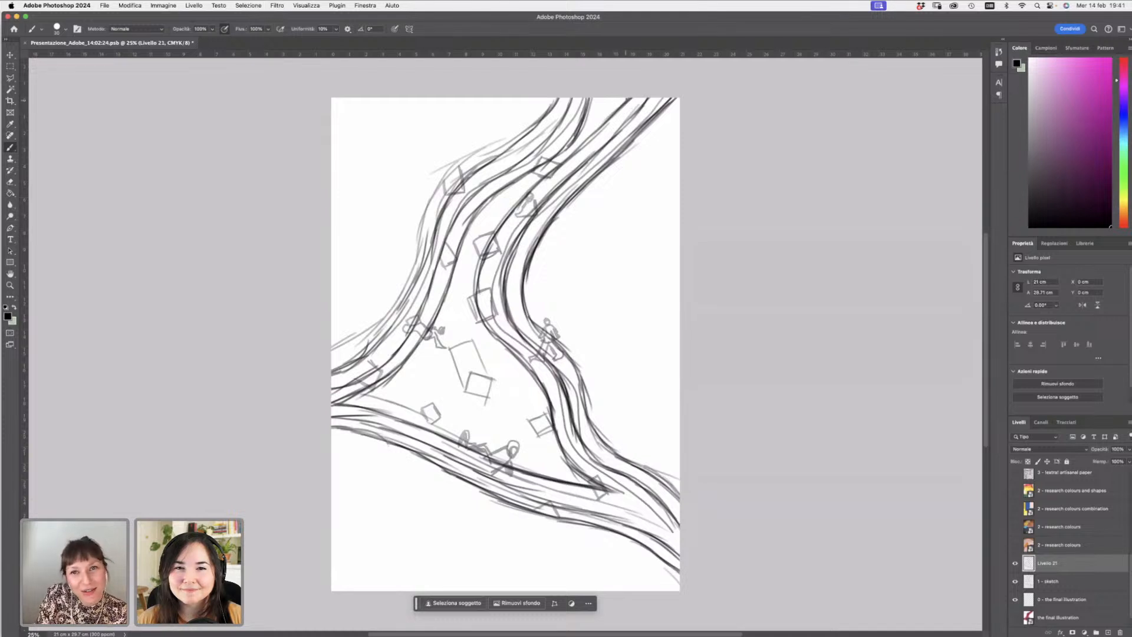
pyautogui.moveTo(487, 255)
pyautogui.mouseDown()
pyautogui.moveTo(479, 297)
pyautogui.moveTo(543, 395)
pyautogui.moveTo(562, 454)
pyautogui.mouseUp()
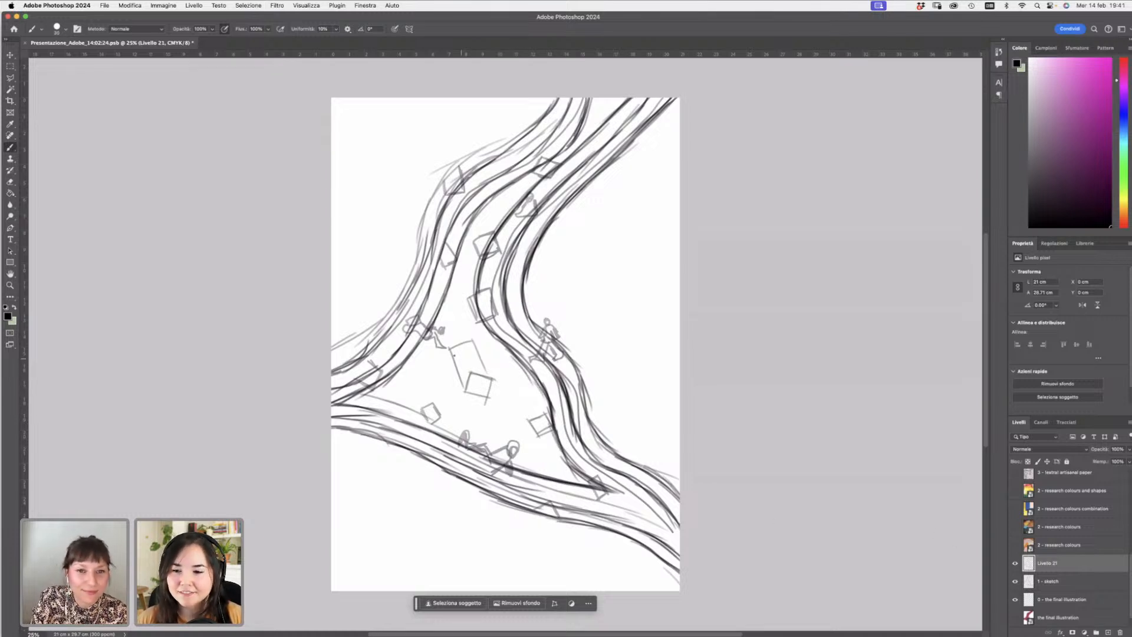
# - Redraw the small boxes scattered along the path over the sketch
pyautogui.moveTo(451, 347)
pyautogui.mouseDown()
pyautogui.moveTo(461, 386)
pyautogui.moveTo(474, 341)
pyautogui.moveTo(486, 373)
pyautogui.moveTo(463, 395)
pyautogui.moveTo(495, 379)
pyautogui.moveTo(489, 404)
pyautogui.moveTo(459, 391)
pyautogui.moveTo(430, 425)
pyautogui.moveTo(433, 397)
pyautogui.moveTo(442, 423)
pyautogui.moveTo(429, 428)
pyautogui.mouseUp()
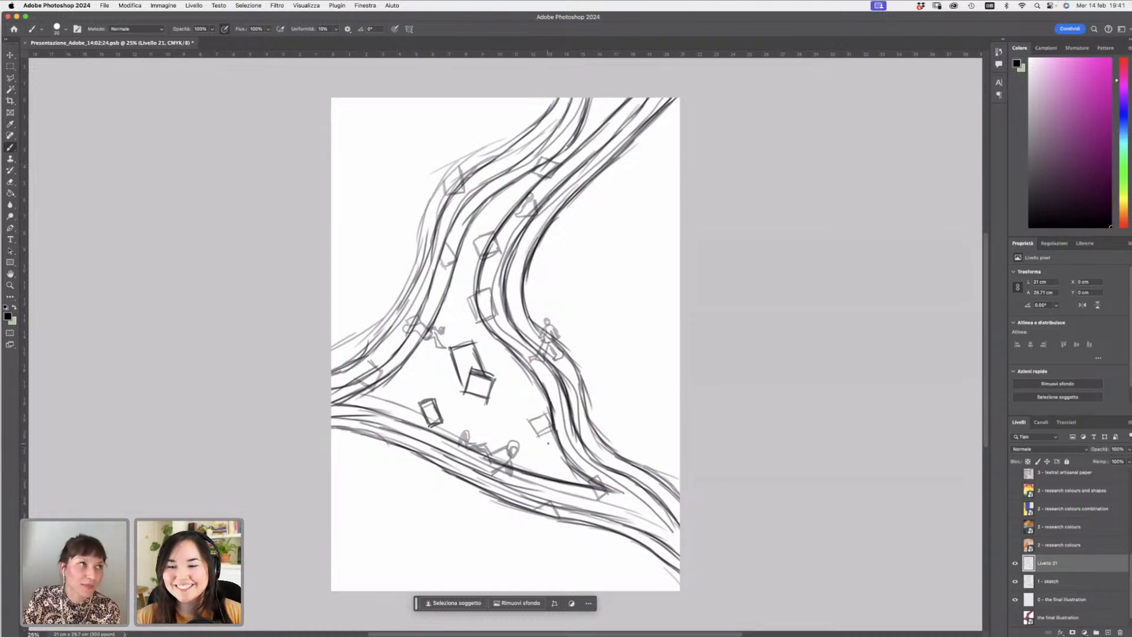
pyautogui.moveTo(532, 410)
pyautogui.mouseDown()
pyautogui.moveTo(539, 439)
pyautogui.moveTo(548, 418)
pyautogui.mouseUp()
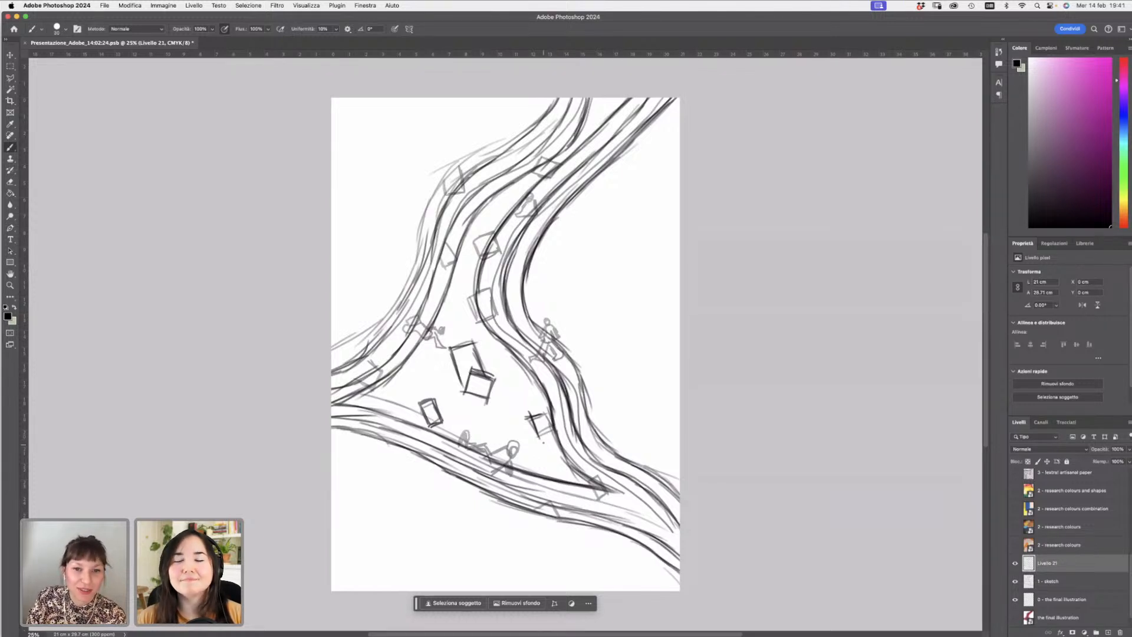
pyautogui.moveTo(538, 431); pyautogui.dragTo(553, 433)
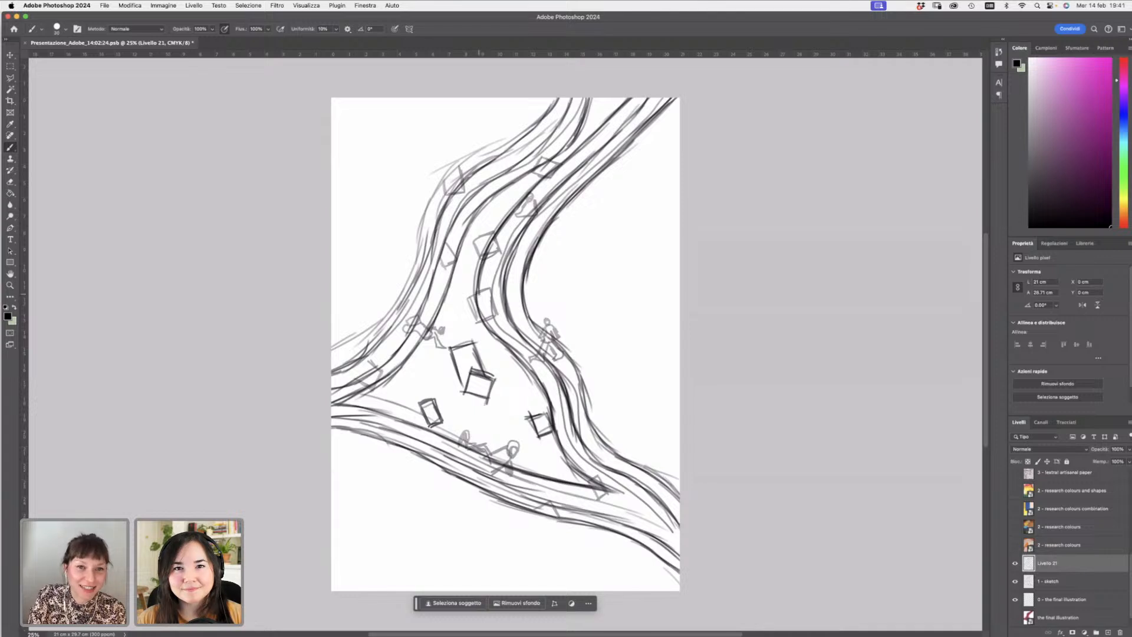
pyautogui.moveTo(478, 294); pyautogui.dragTo(470, 300)
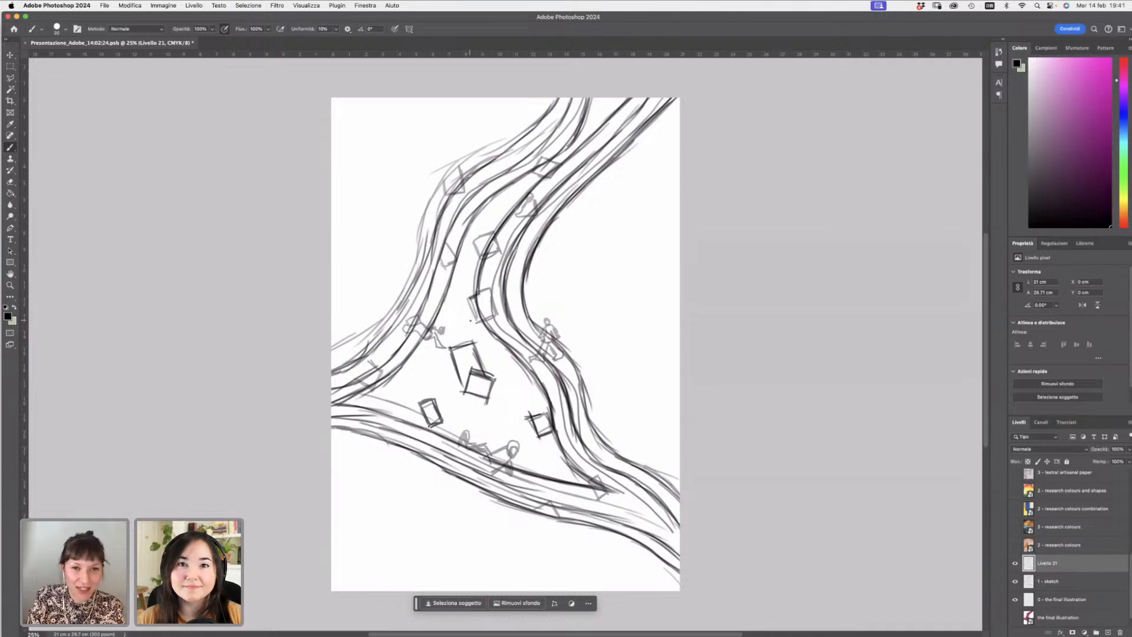
pyautogui.moveTo(470, 296)
pyautogui.mouseDown()
pyautogui.moveTo(474, 323)
pyautogui.moveTo(486, 324)
pyautogui.mouseUp()
pyautogui.moveTo(474, 240)
pyautogui.mouseDown()
pyautogui.moveTo(480, 265)
pyautogui.moveTo(490, 234)
pyautogui.mouseUp()
pyautogui.moveTo(479, 239); pyautogui.dragTo(495, 239)
pyautogui.moveTo(534, 171); pyautogui.dragTo(533, 176)
pyautogui.moveTo(542, 155)
pyautogui.mouseDown()
pyautogui.moveTo(535, 172)
pyautogui.moveTo(556, 158)
pyautogui.moveTo(550, 176)
pyautogui.mouseUp()
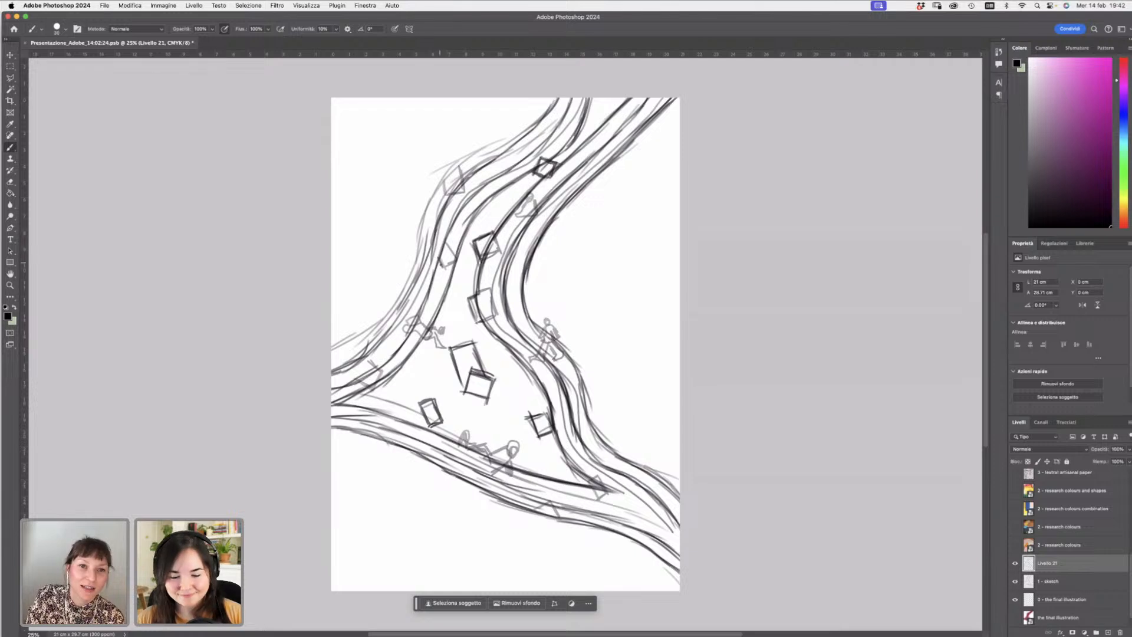
pyautogui.moveTo(442, 267)
pyautogui.mouseDown()
pyautogui.moveTo(458, 262)
pyautogui.moveTo(449, 240)
pyautogui.mouseUp()
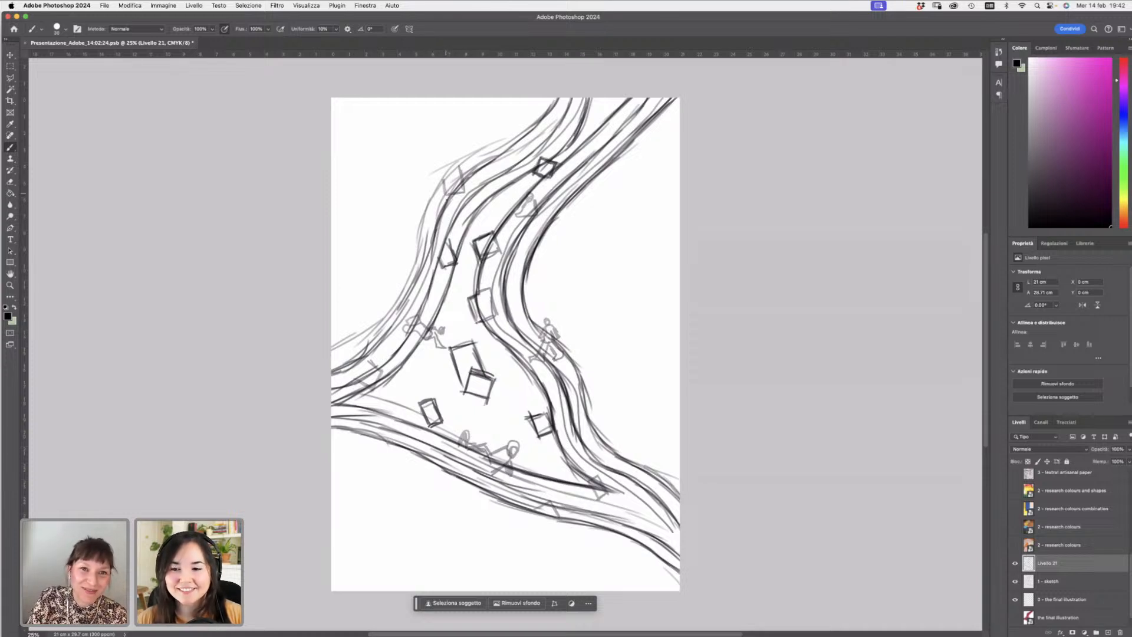
pyautogui.moveTo(443, 182)
pyautogui.mouseDown()
pyautogui.moveTo(447, 199)
pyautogui.moveTo(465, 196)
pyautogui.moveTo(460, 171)
pyautogui.moveTo(448, 196)
pyautogui.moveTo(444, 177)
pyautogui.mouseUp()
pyautogui.moveTo(357, 386)
pyautogui.mouseDown()
pyautogui.moveTo(382, 375)
pyautogui.moveTo(369, 363)
pyautogui.moveTo(358, 373)
pyautogui.moveTo(367, 387)
pyautogui.mouseUp()
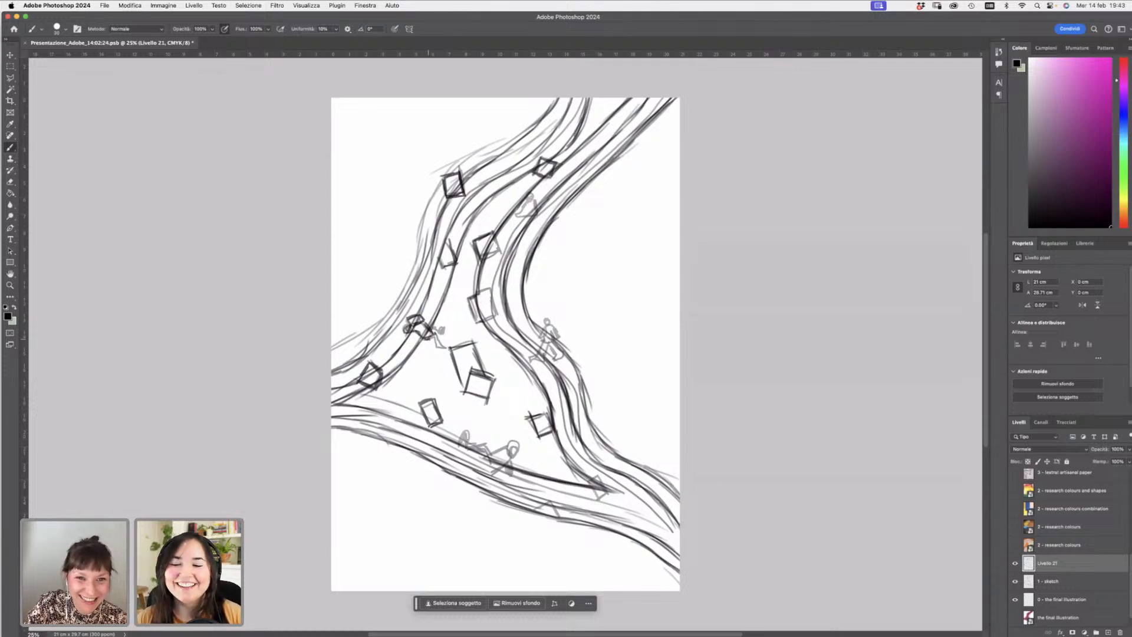
pyautogui.moveTo(435, 338)
pyautogui.mouseDown()
pyautogui.moveTo(440, 348)
pyautogui.moveTo(438, 338)
pyautogui.mouseUp()
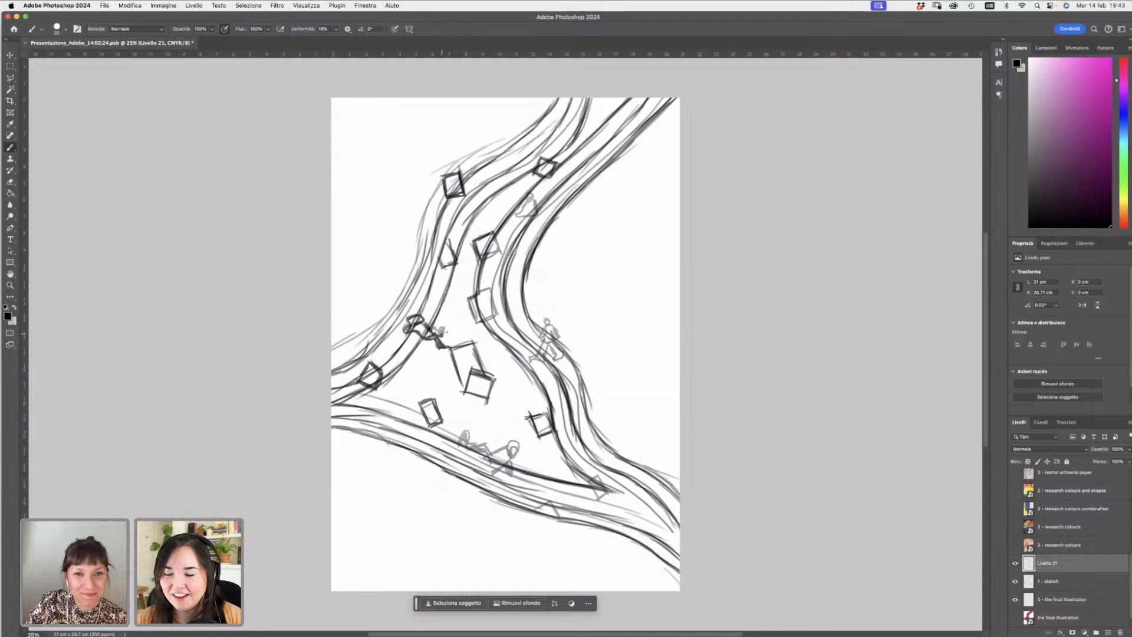
# - Draw the small hikers and box around the path crossing and on the upper right path
pyautogui.moveTo(442, 333); pyautogui.dragTo(444, 328)
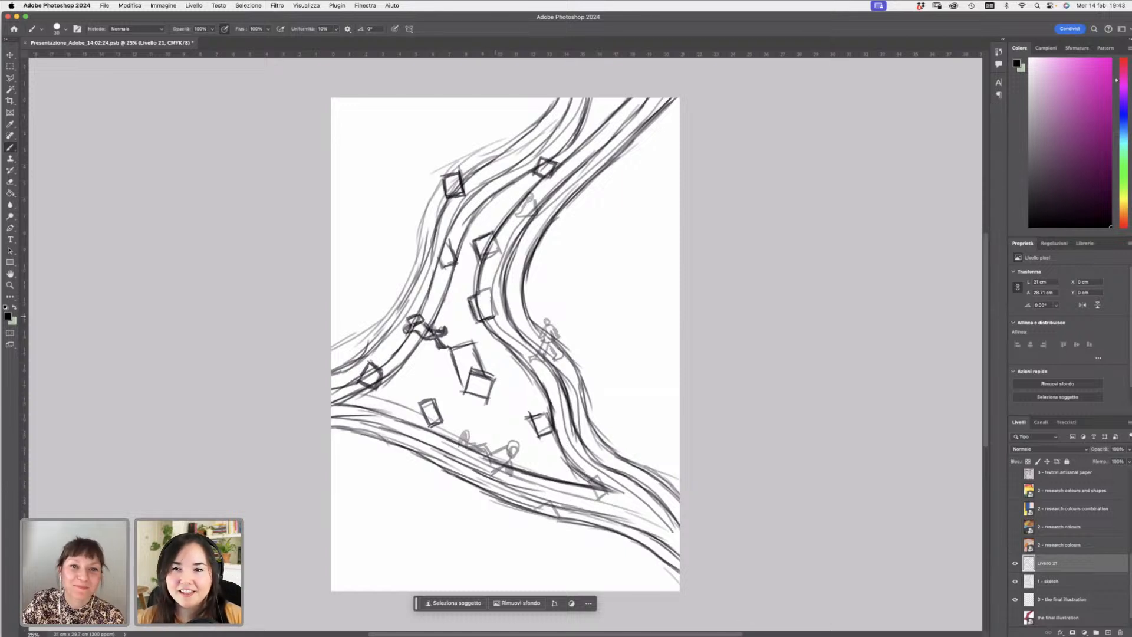
pyautogui.moveTo(495, 317); pyautogui.dragTo(485, 294)
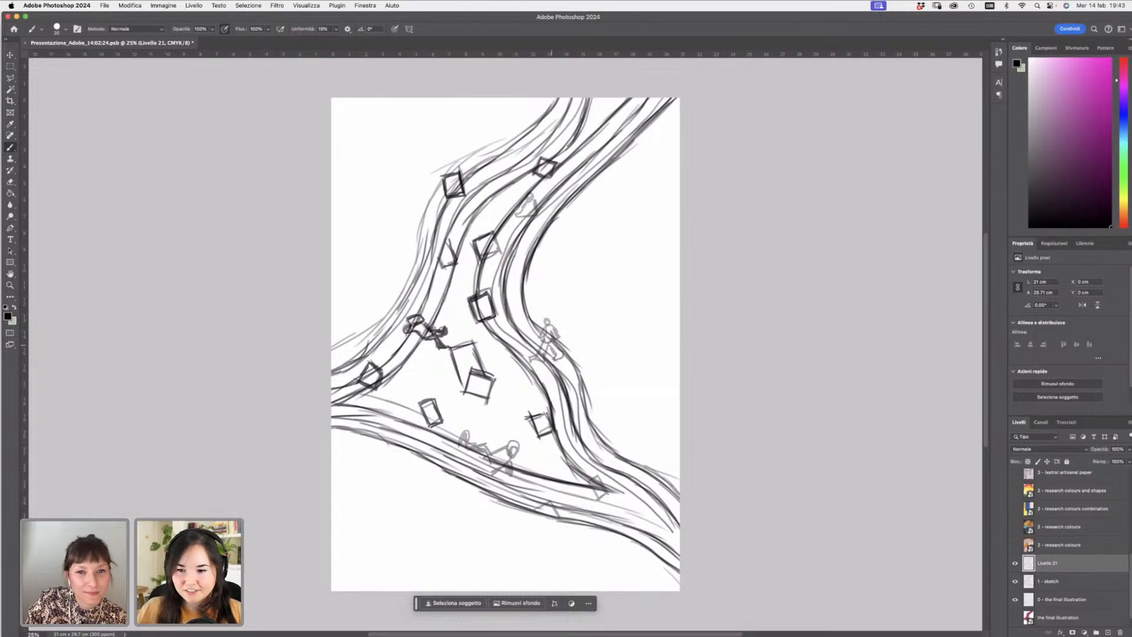
pyautogui.moveTo(544, 319)
pyautogui.mouseDown()
pyautogui.moveTo(540, 339)
pyautogui.moveTo(557, 341)
pyautogui.mouseUp()
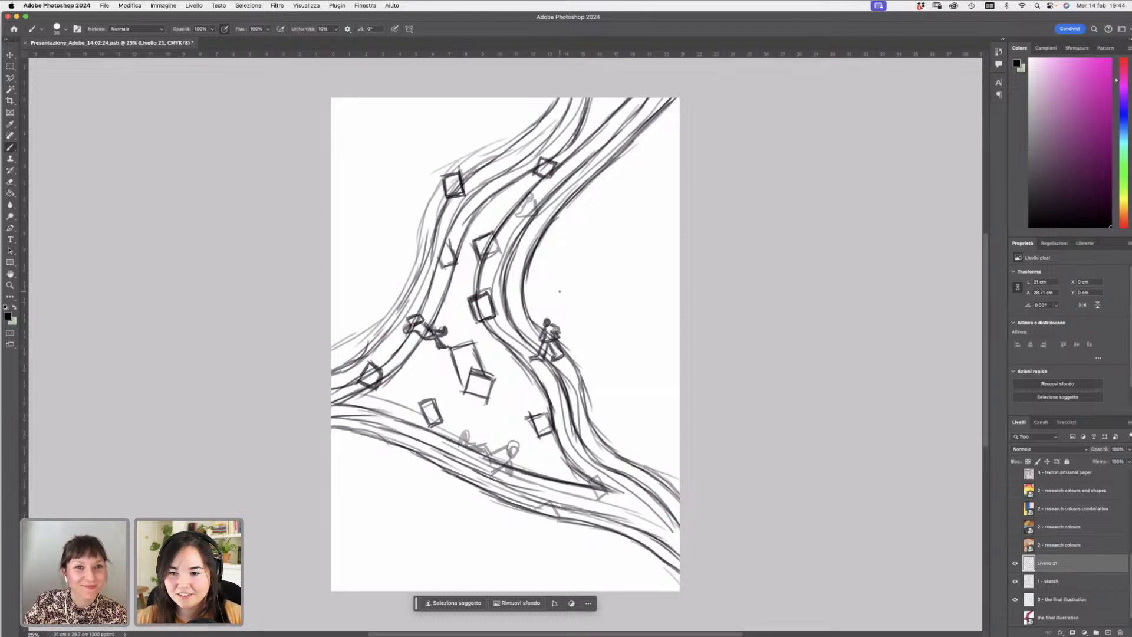
pyautogui.moveTo(531, 195); pyautogui.dragTo(526, 199)
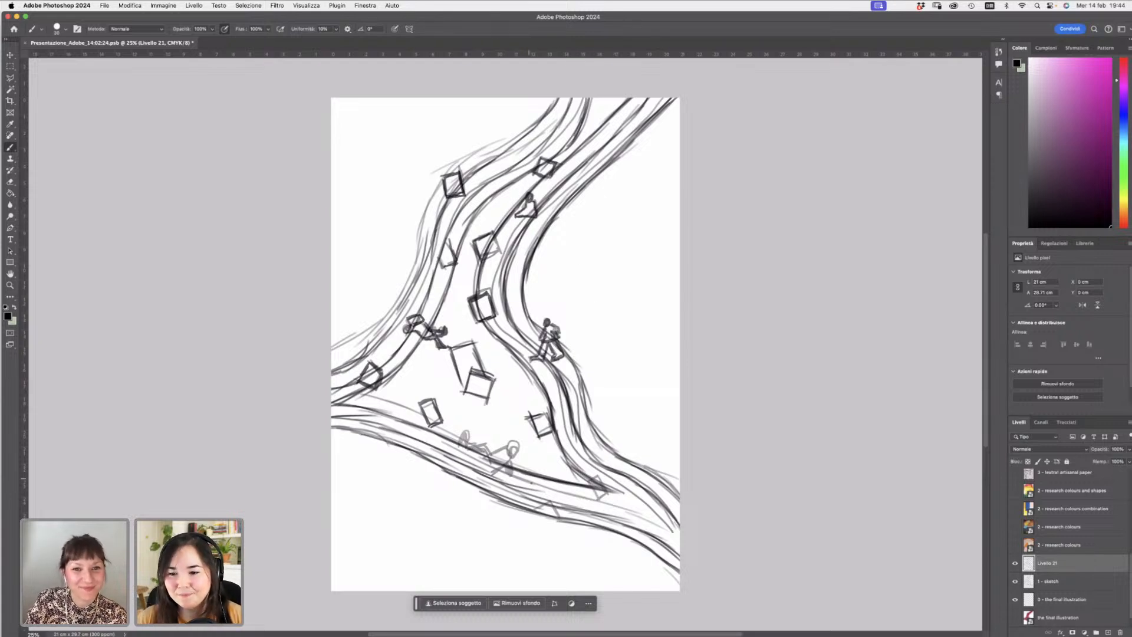
# - Draw the group of small figures and a box on the lower band of the path
pyautogui.moveTo(511, 443); pyautogui.dragTo(513, 452)
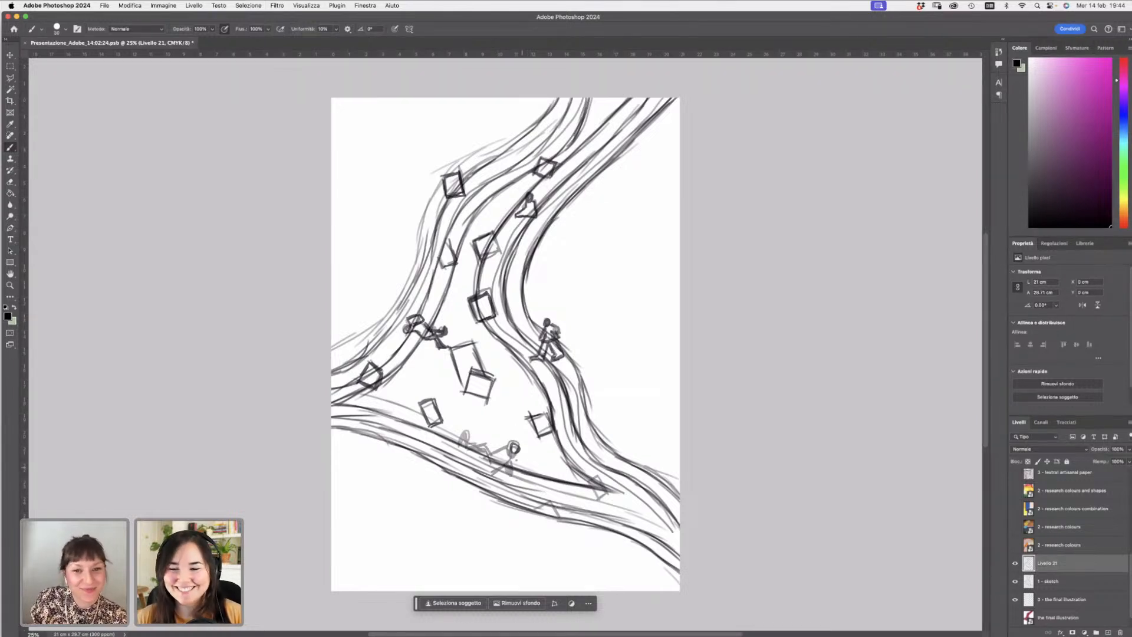
pyautogui.moveTo(507, 447)
pyautogui.mouseDown()
pyautogui.moveTo(490, 456)
pyautogui.moveTo(462, 443)
pyautogui.moveTo(492, 470)
pyautogui.moveTo(511, 459)
pyautogui.moveTo(504, 480)
pyautogui.moveTo(524, 485)
pyautogui.mouseUp()
pyautogui.moveTo(513, 482); pyautogui.dragTo(522, 488)
pyautogui.moveTo(512, 441)
pyautogui.mouseDown()
pyautogui.moveTo(518, 451)
pyautogui.moveTo(507, 454)
pyautogui.mouseUp()
pyautogui.moveTo(591, 480)
pyautogui.mouseDown()
pyautogui.moveTo(595, 494)
pyautogui.moveTo(602, 474)
pyautogui.moveTo(606, 492)
pyautogui.moveTo(568, 472)
pyautogui.mouseUp()
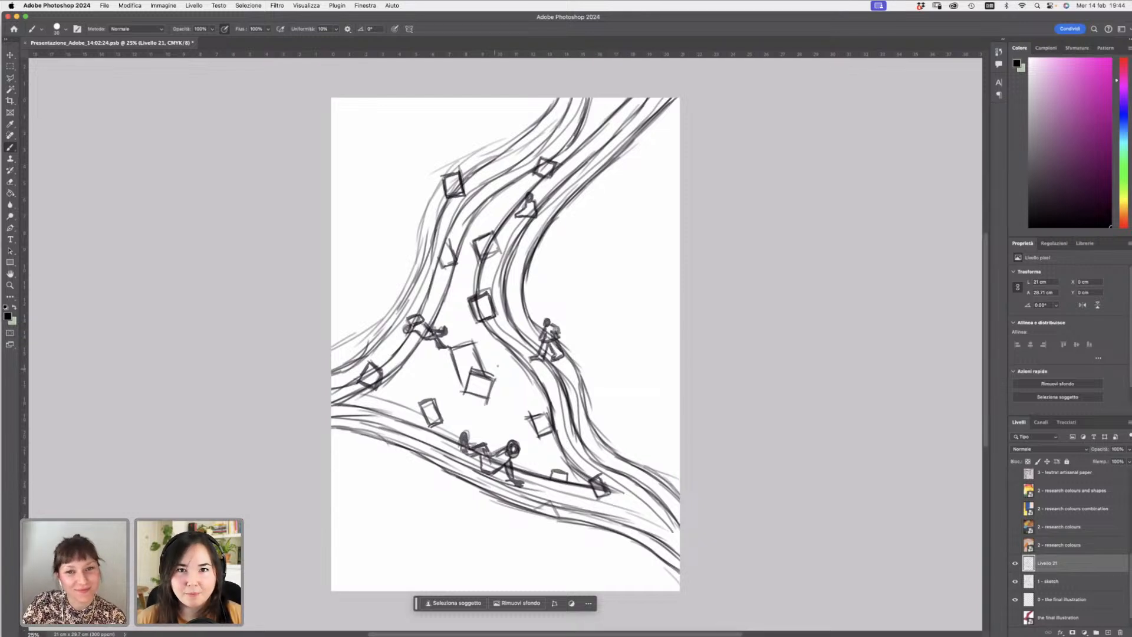
# - Add small boxes beside the right path and along the top edge, plus a triangle on the lower band
pyautogui.moveTo(510, 360)
pyautogui.mouseDown()
pyautogui.moveTo(530, 386)
pyautogui.moveTo(535, 377)
pyautogui.mouseUp()
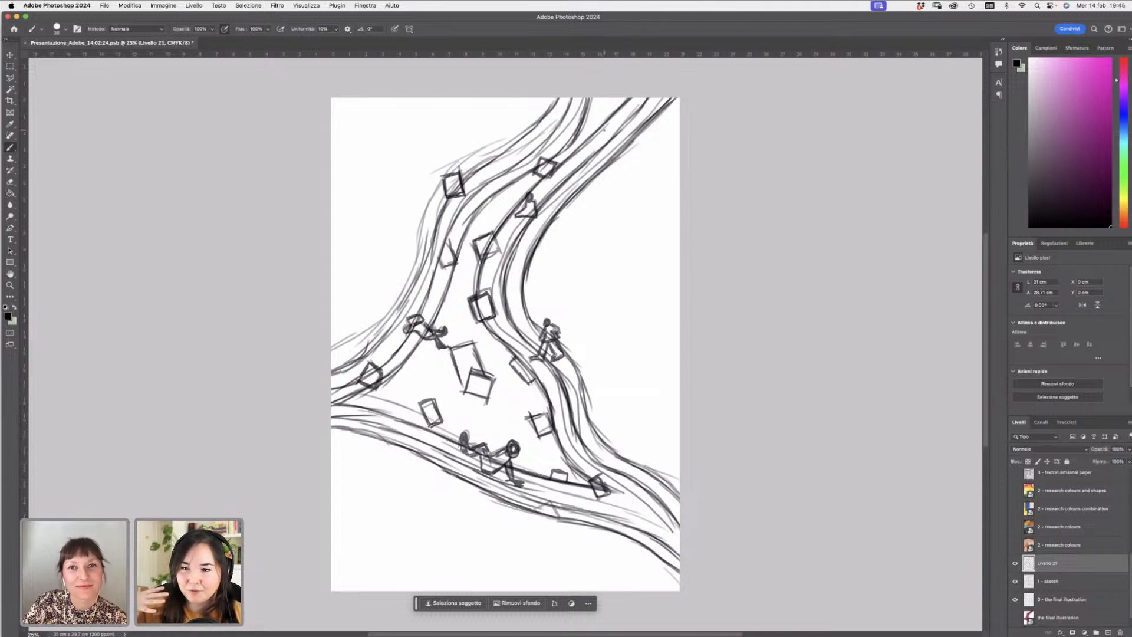
pyautogui.moveTo(608, 109); pyautogui.dragTo(627, 105)
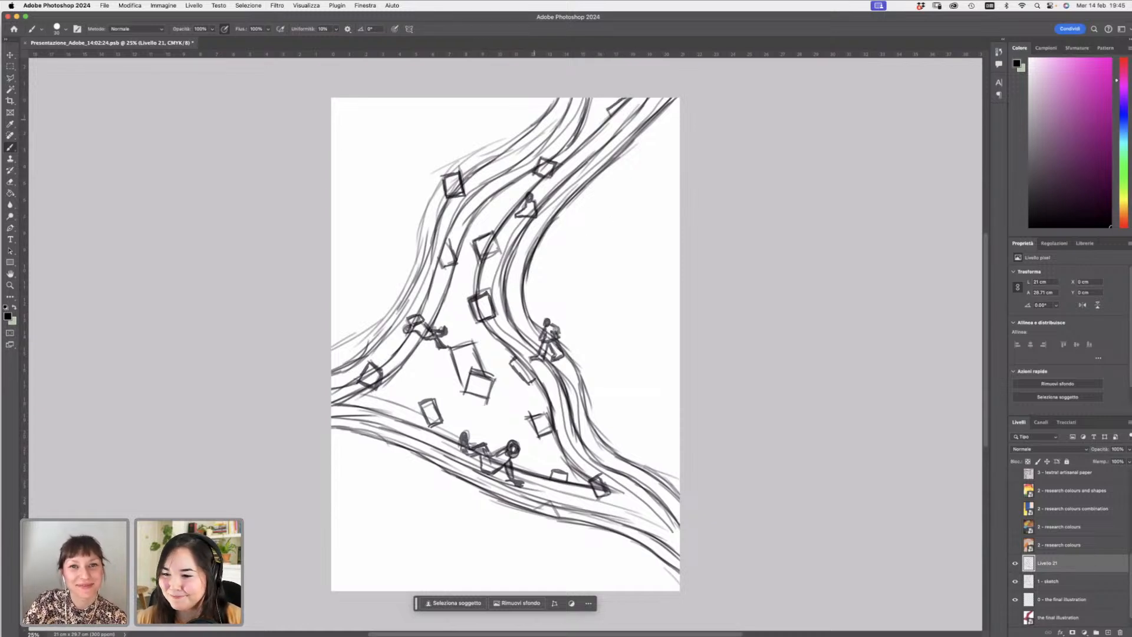
pyautogui.moveTo(529, 136)
pyautogui.mouseDown()
pyautogui.moveTo(550, 116)
pyautogui.moveTo(543, 131)
pyautogui.moveTo(618, 98)
pyautogui.mouseUp()
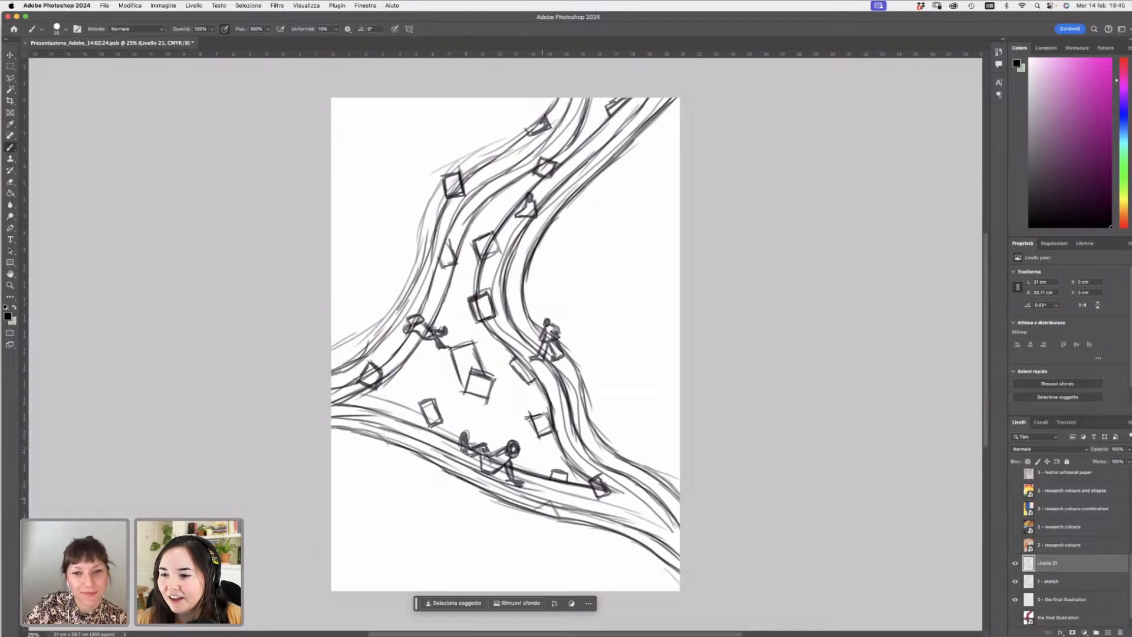
pyautogui.moveTo(542, 504)
pyautogui.mouseDown()
pyautogui.moveTo(553, 496)
pyautogui.moveTo(562, 507)
pyautogui.moveTo(553, 494)
pyautogui.moveTo(560, 504)
pyautogui.mouseUp()
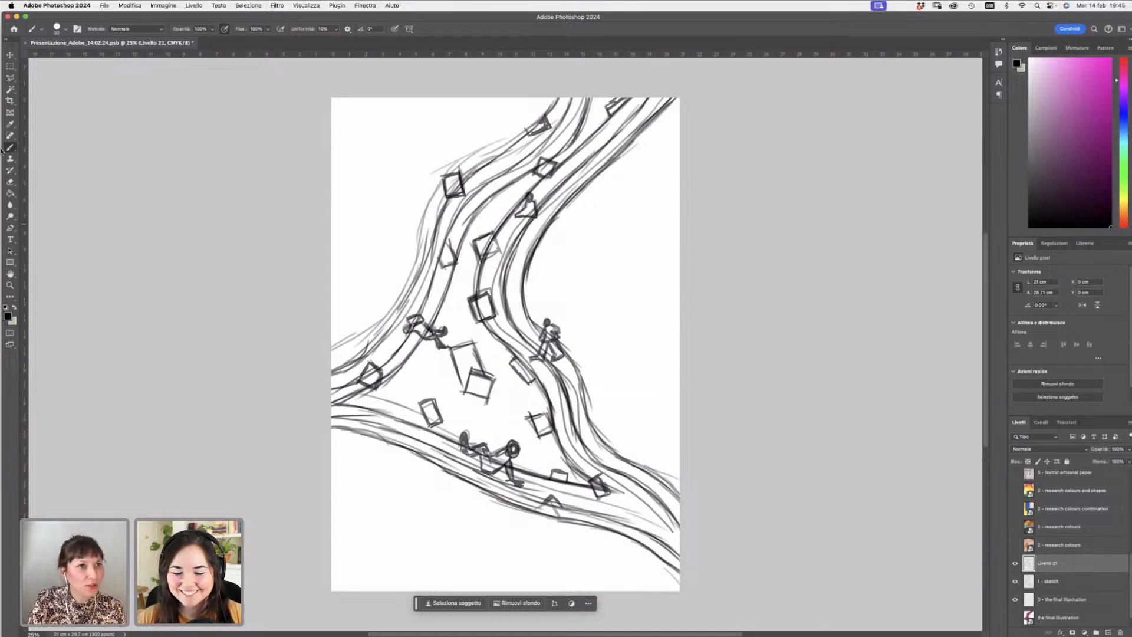
# - Try sketching with the soft round brush beside the right path, then undo the strokes
pyautogui.moveTo(13, 151); pyautogui.dragTo(90, 148)
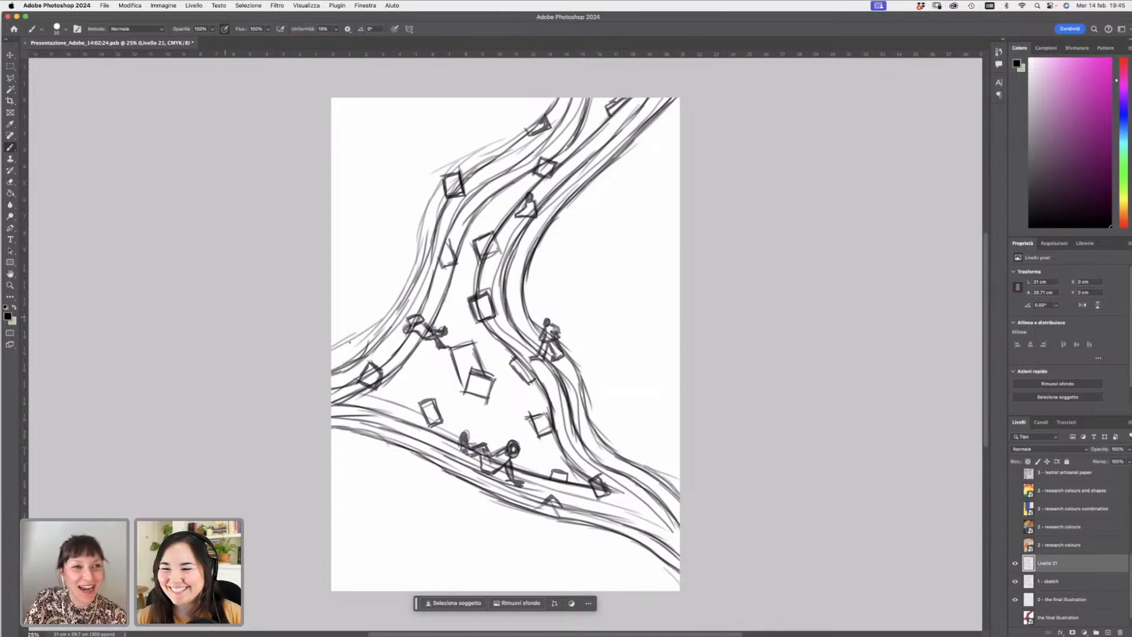
pyautogui.rightClick(584, 287)
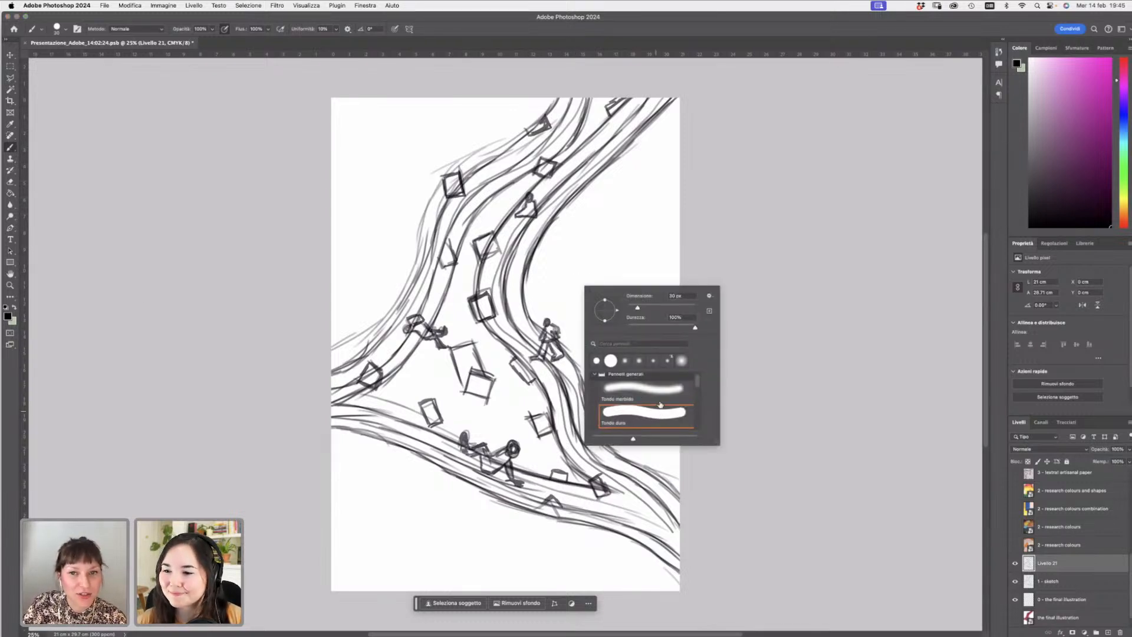
pyautogui.click(647, 389)
pyautogui.moveTo(570, 254); pyautogui.dragTo(578, 282)
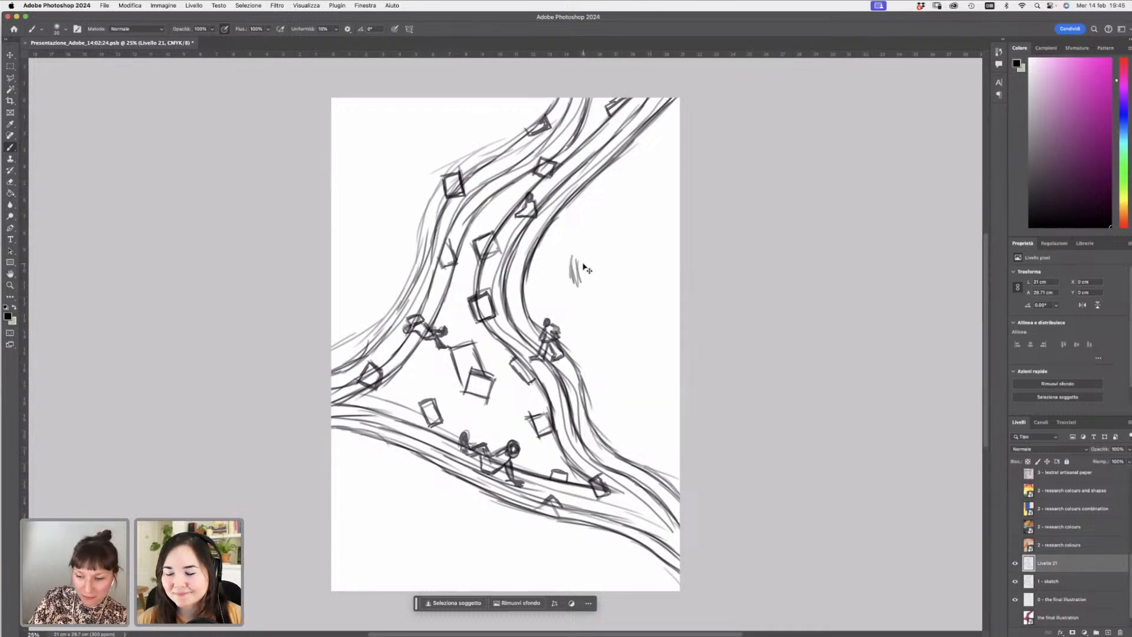
pyautogui.press('super+z')
pyautogui.press('super+z')
pyautogui.press('super+z')
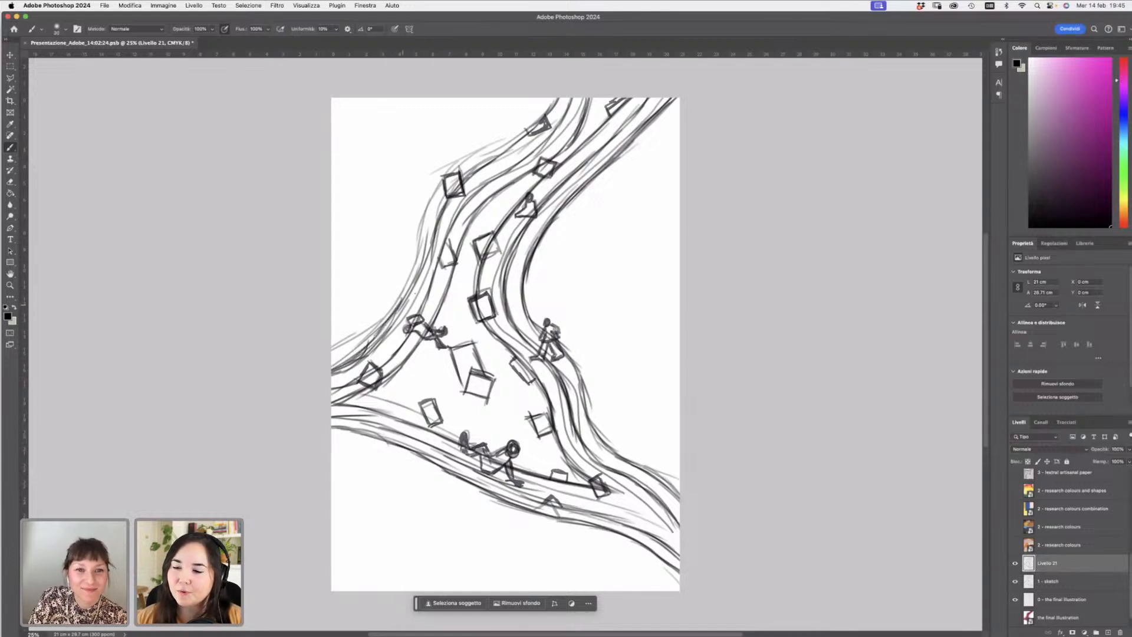
# - Reinforce the upper-left path edges with long strokes toward the top of the page
pyautogui.moveTo(416, 293); pyautogui.dragTo(433, 230)
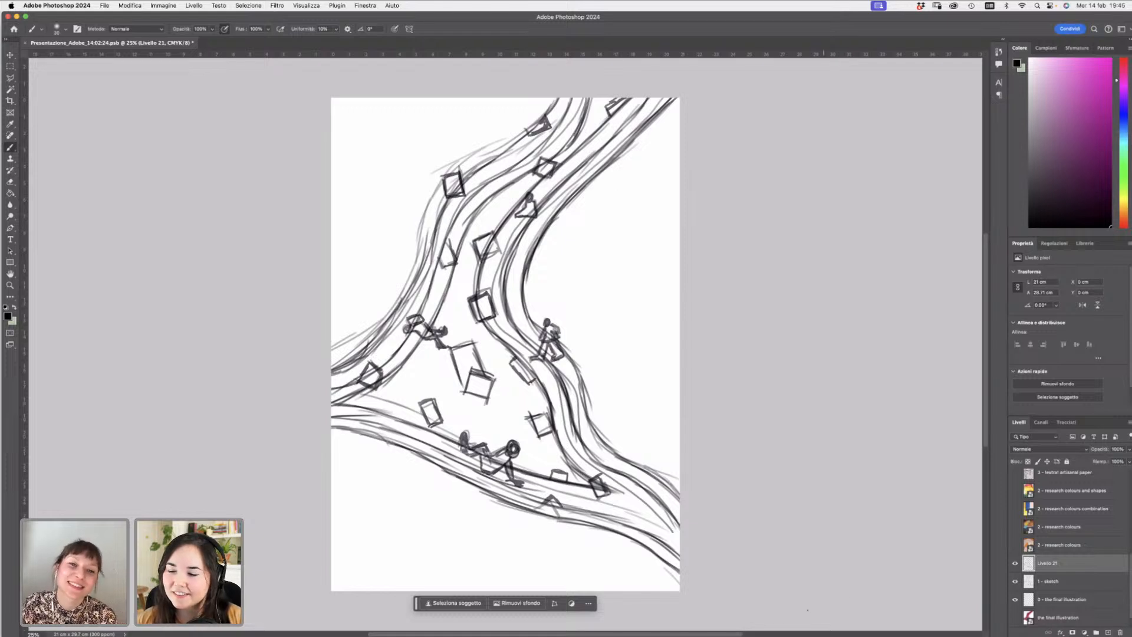
pyautogui.moveTo(452, 175); pyautogui.dragTo(550, 116)
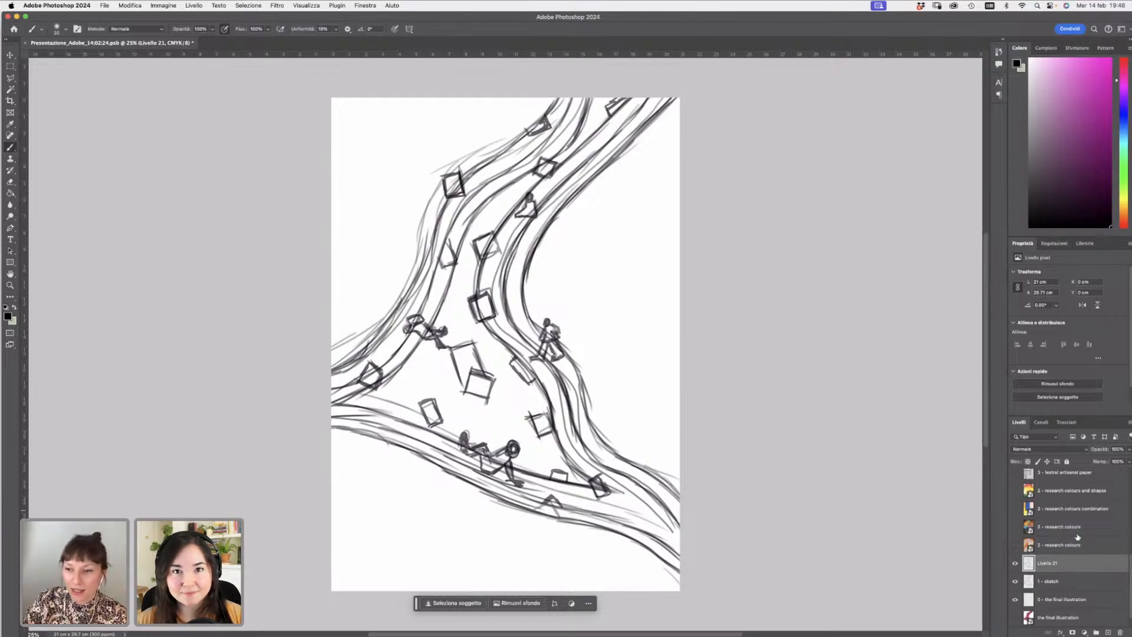
# - Hide the line layer and show the research colours reference layers one by one
pyautogui.click(1015, 563)
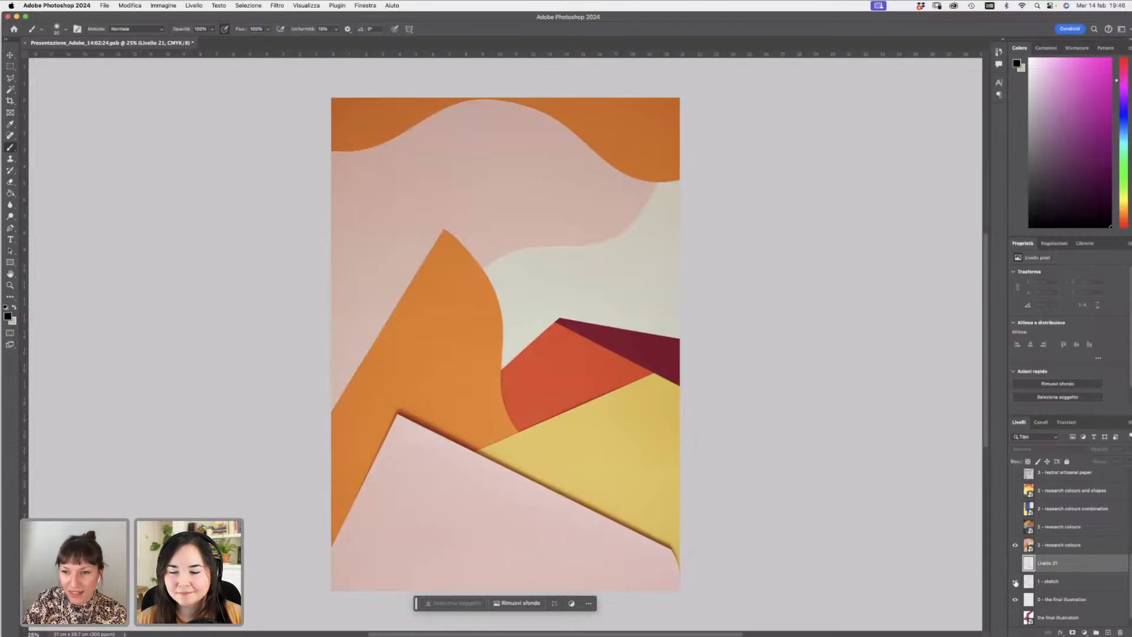
pyautogui.click(1055, 545)
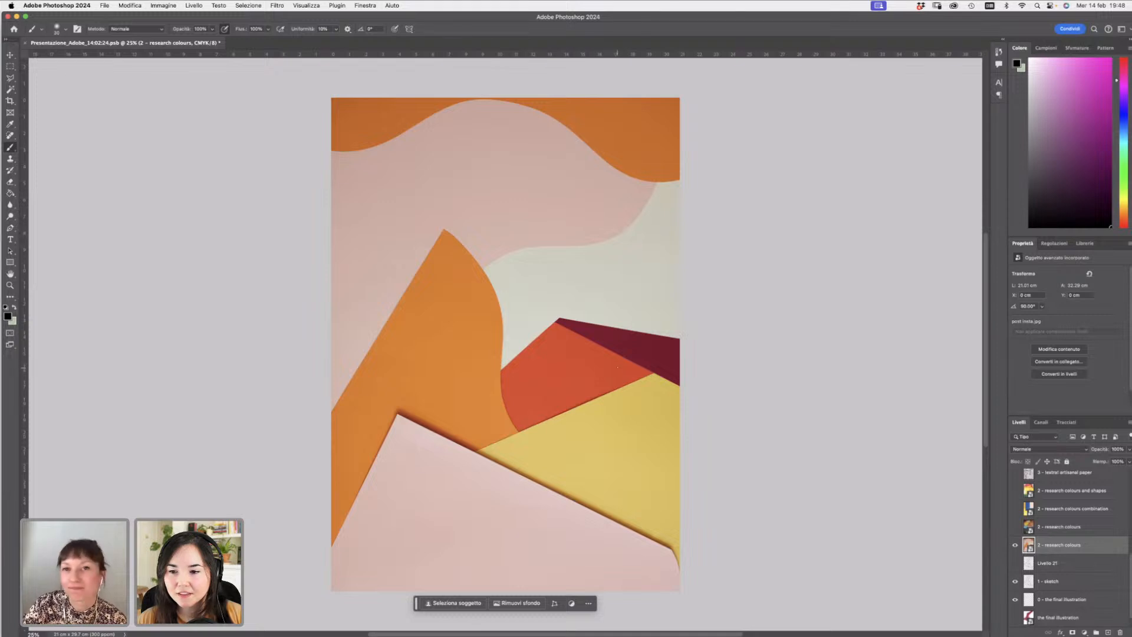
pyautogui.click(1015, 545)
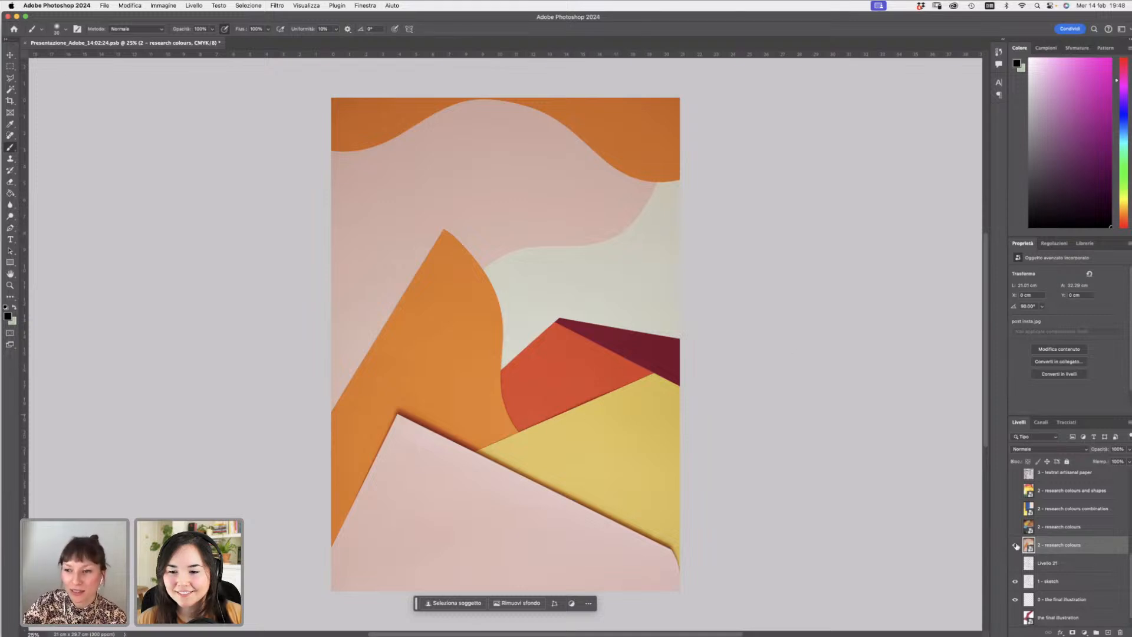
pyautogui.click(1014, 527)
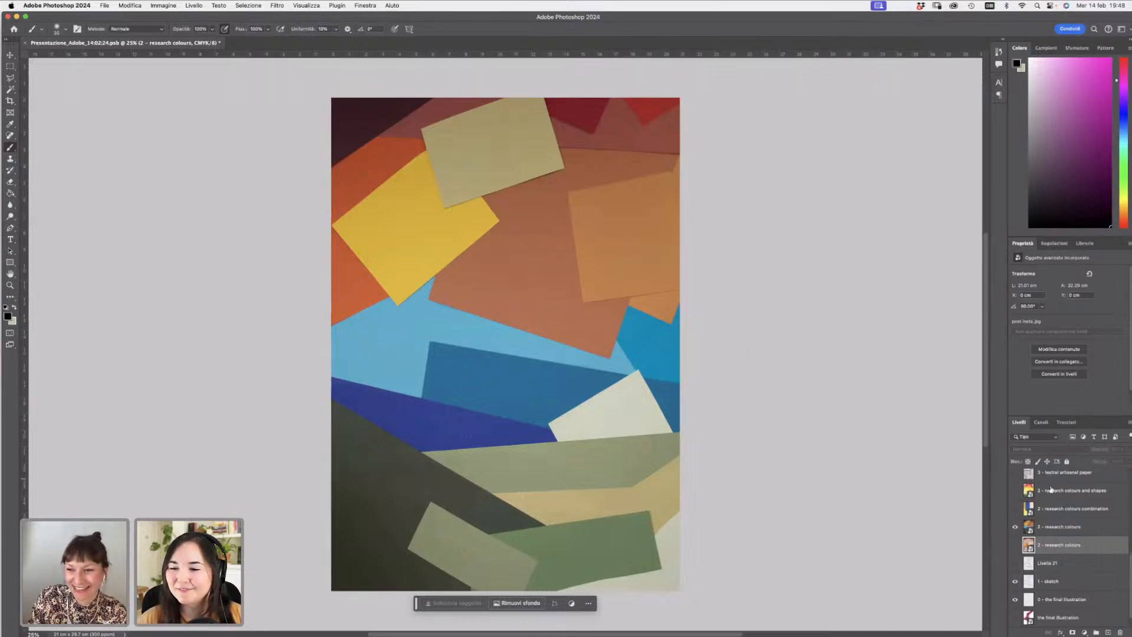
pyautogui.click(1050, 526)
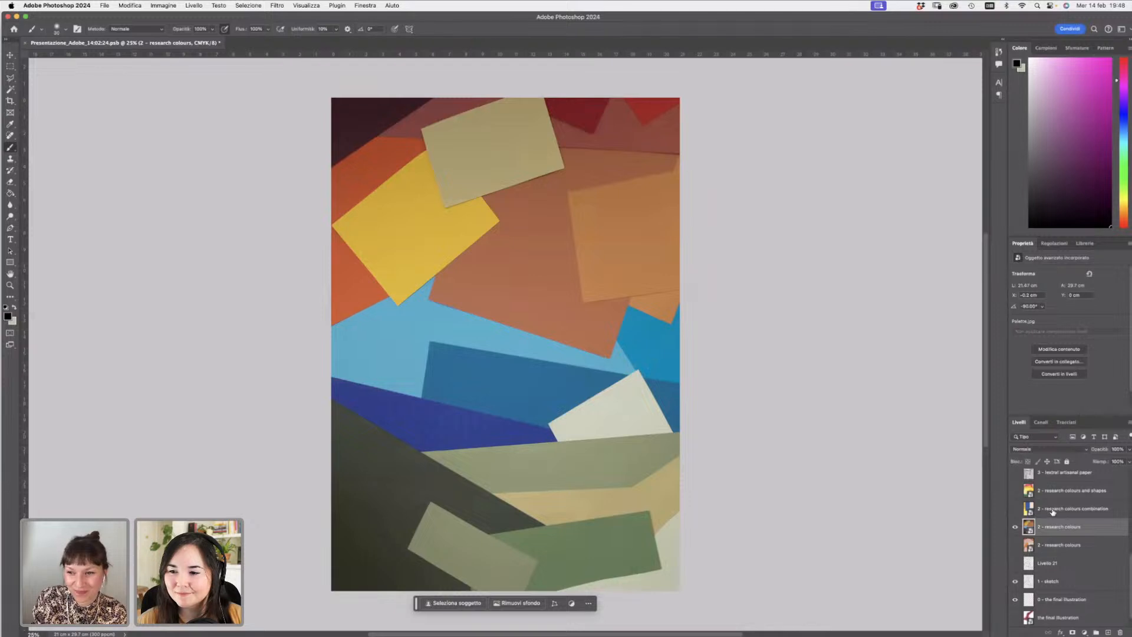
# - Show the research colours combination and research colours and shapes reference layers in turn
pyautogui.click(1052, 509)
pyautogui.click(1015, 527)
pyautogui.click(1015, 508)
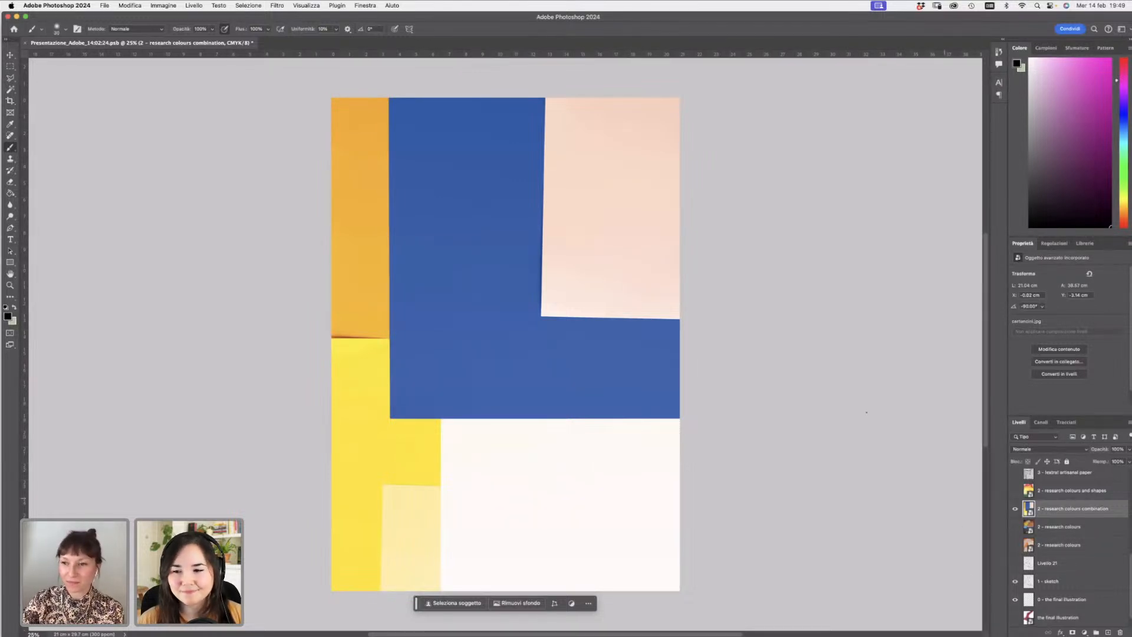
pyautogui.click(1014, 508)
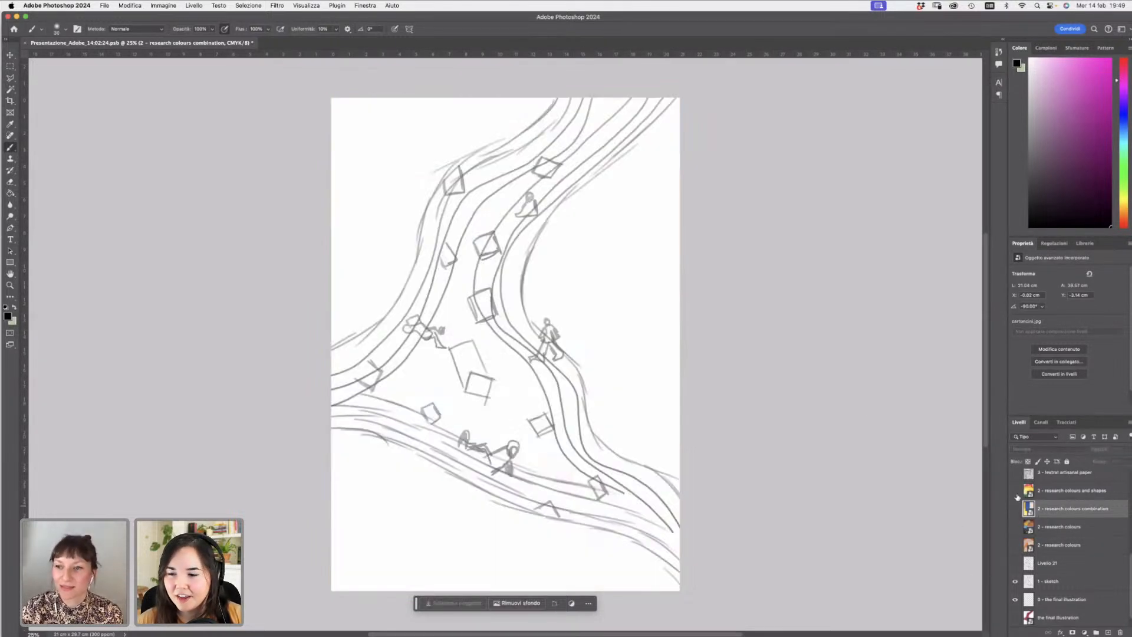
pyautogui.click(1015, 491)
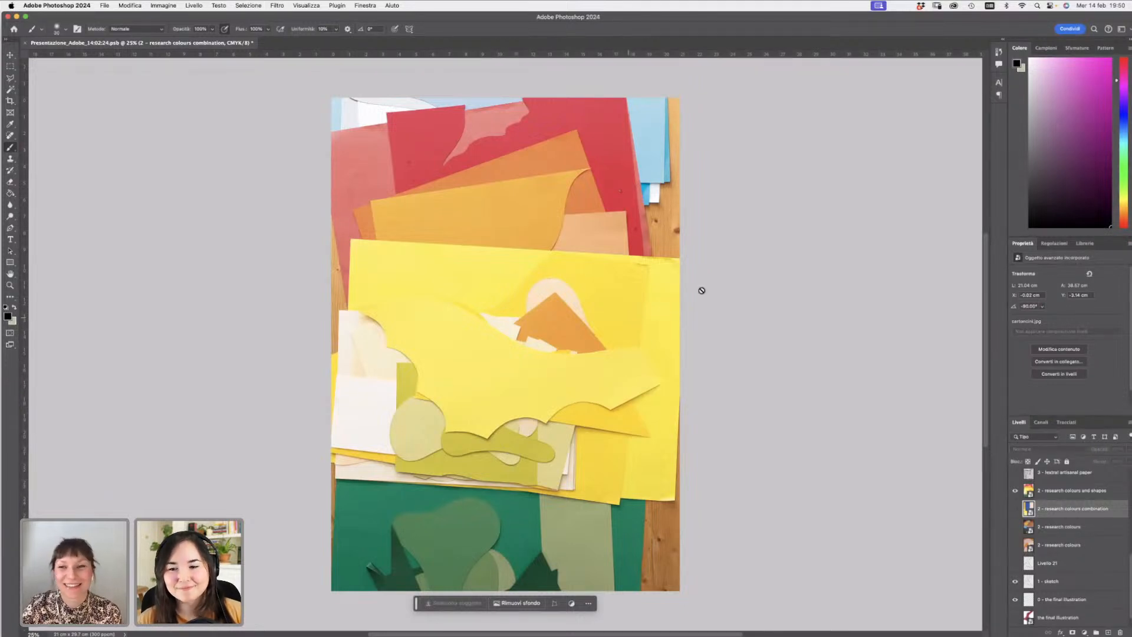
pyautogui.click(1047, 495)
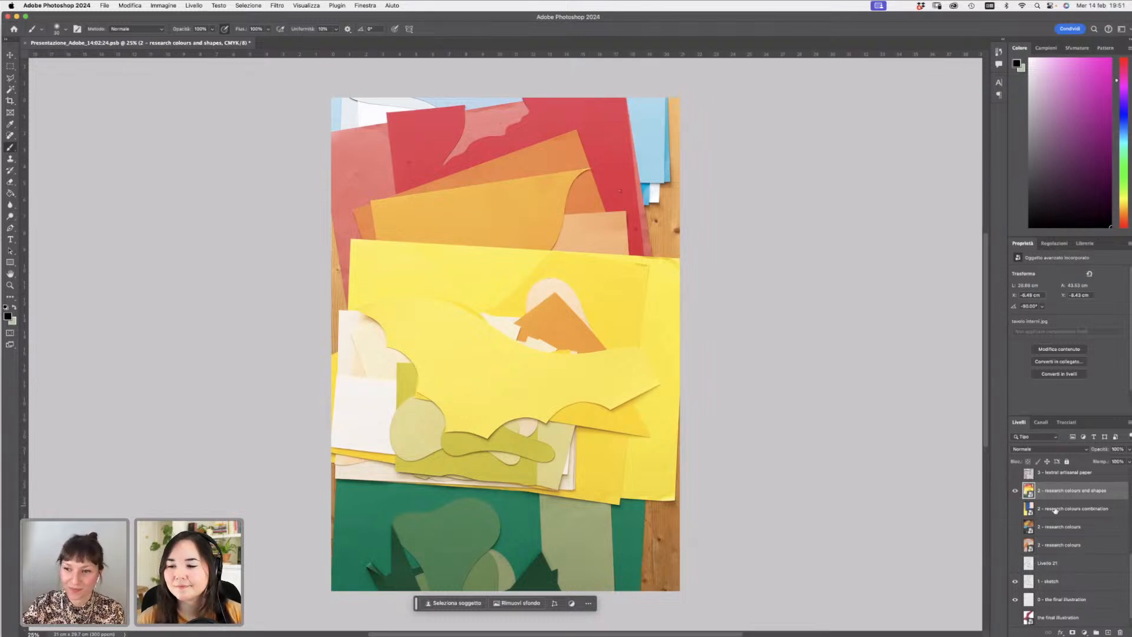
# - Show the textural artisanal paper layer and select it in the layer list
pyautogui.click(1014, 472)
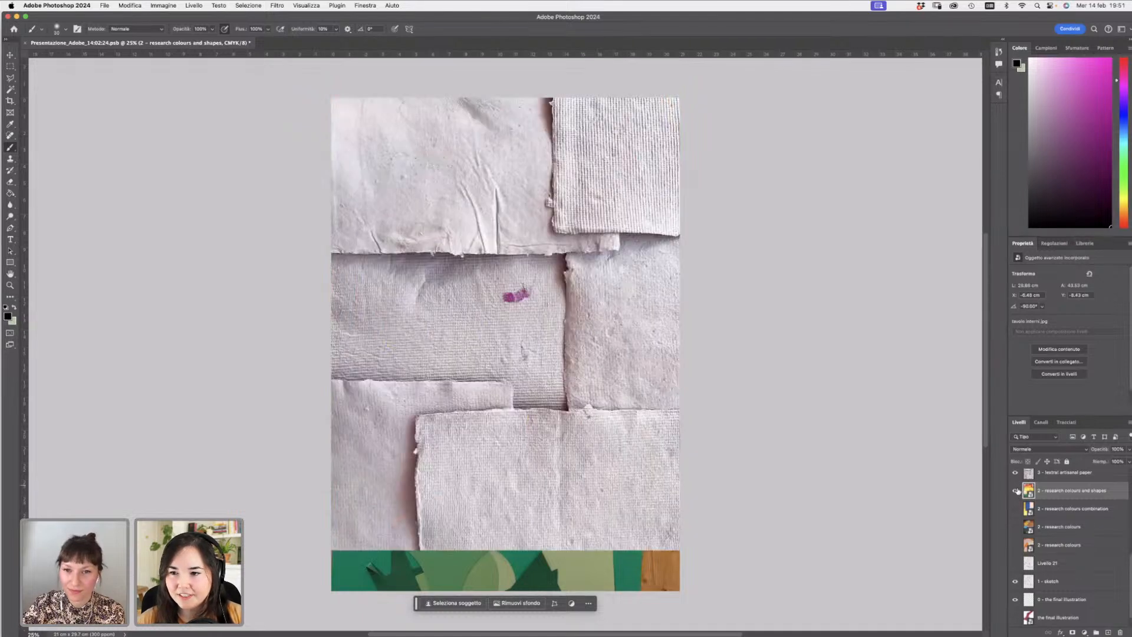
pyautogui.click(1015, 491)
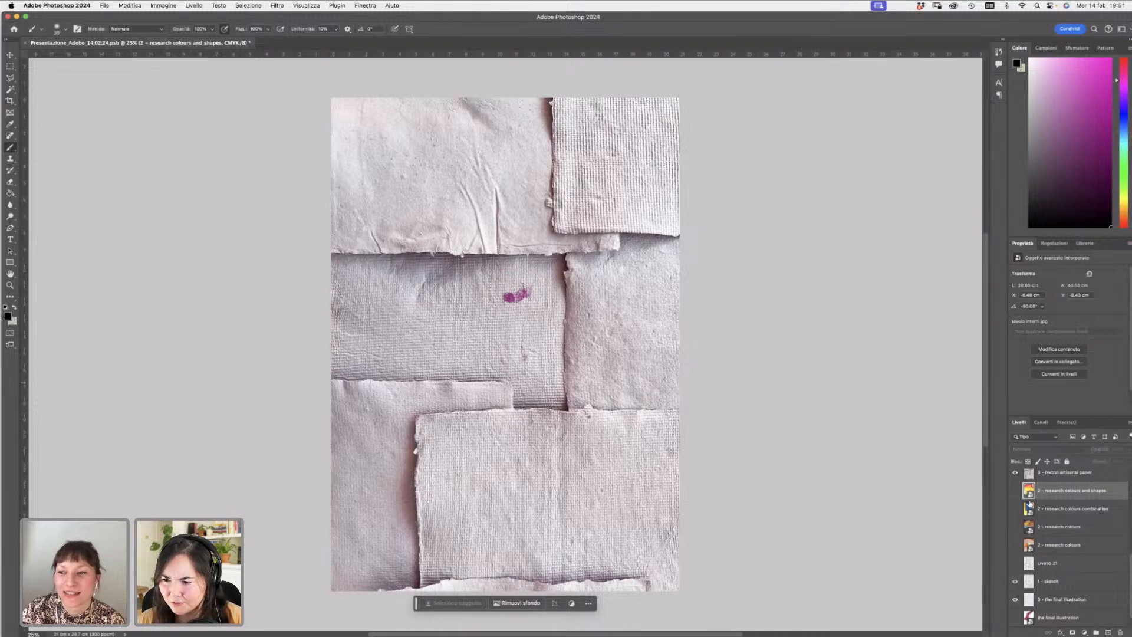
pyautogui.moveTo(908, 22); pyautogui.dragTo(899, 21)
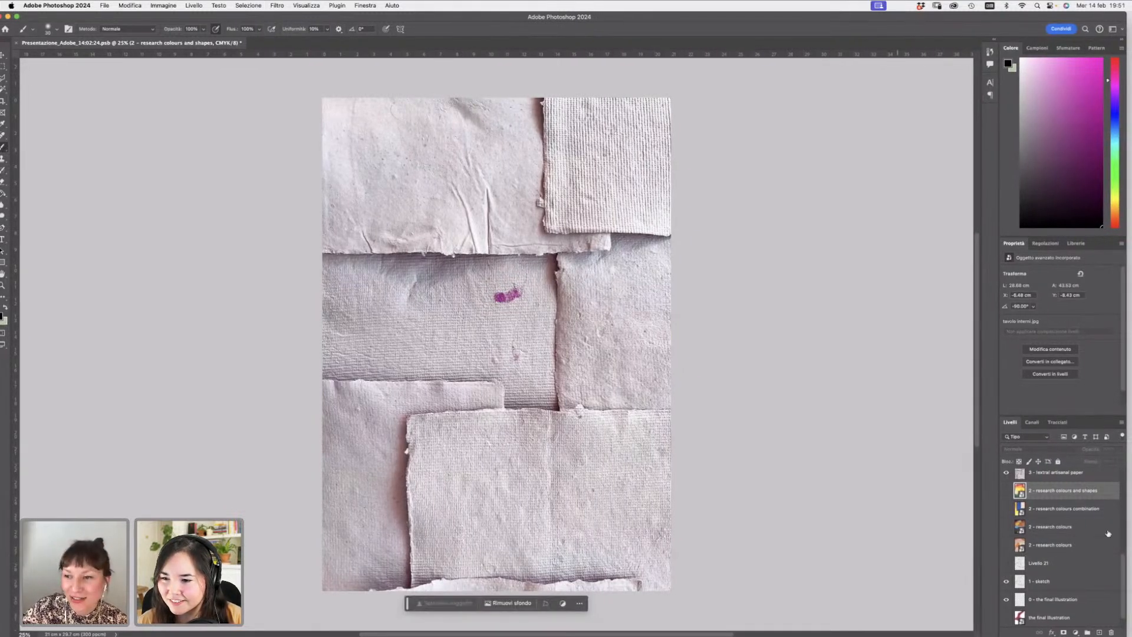
pyautogui.scroll(2, 1061, 530)
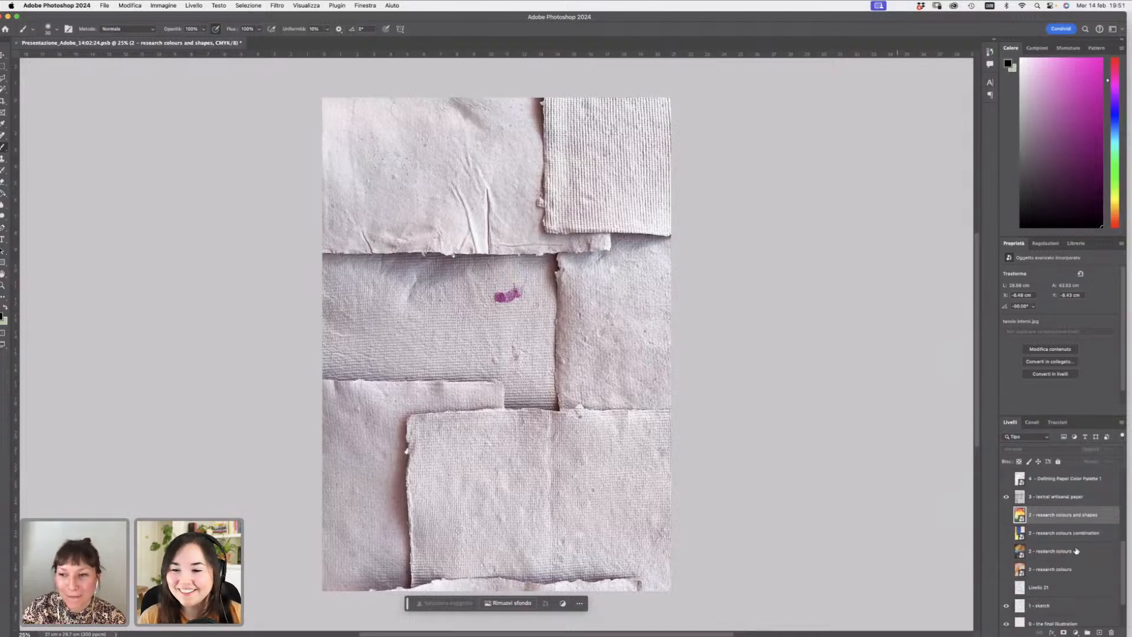
pyautogui.click(1055, 514)
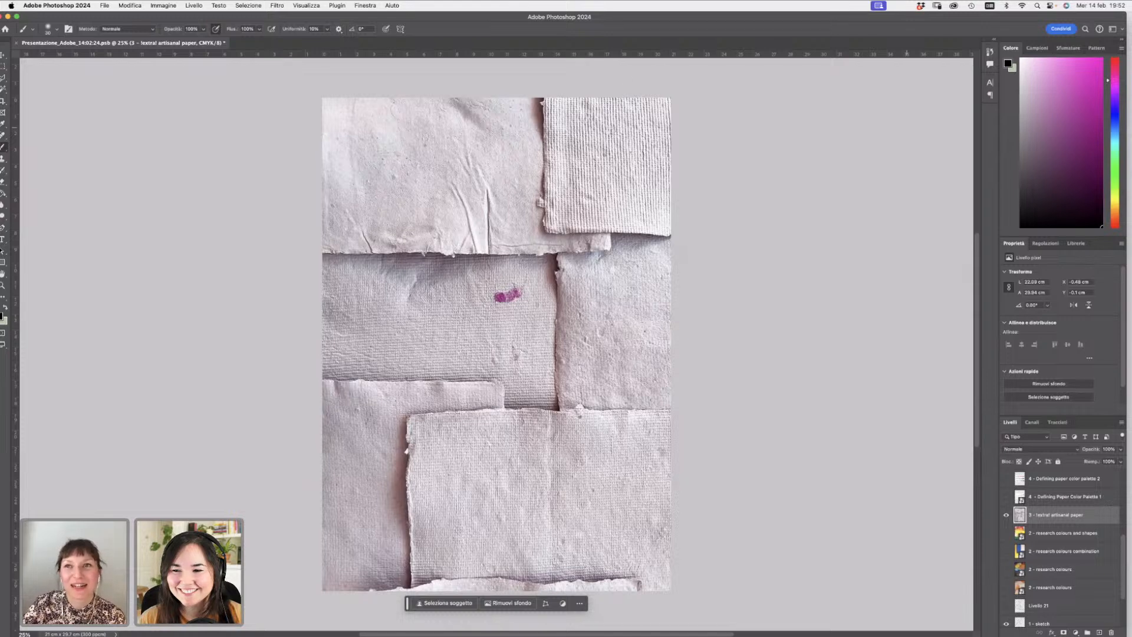
pyautogui.moveTo(737, 17); pyautogui.dragTo(742, 14)
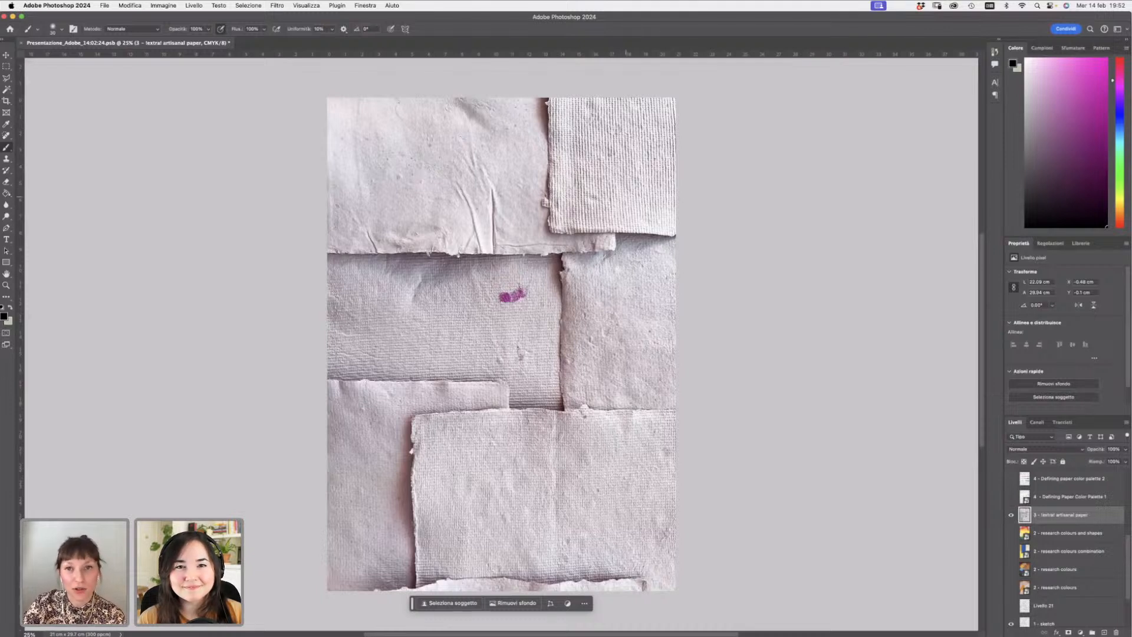
# - Toggle the textural artisanal paper and colours-and-shapes layers on and off to compare them
pyautogui.click(1011, 533)
pyautogui.click(1011, 515)
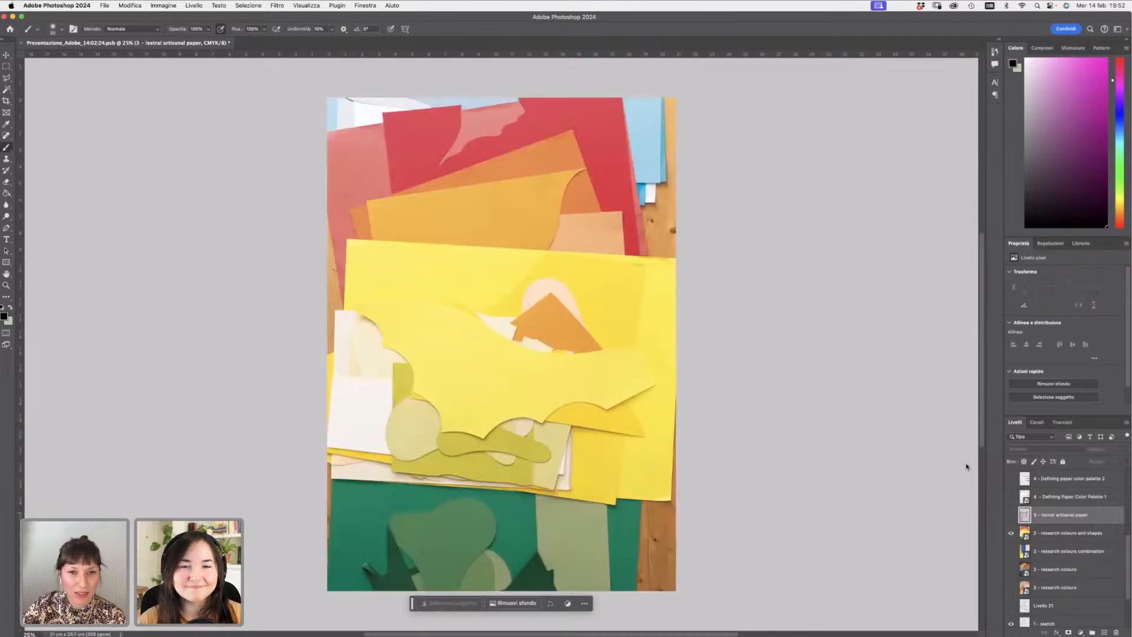
pyautogui.click(1011, 515)
pyautogui.click(1010, 533)
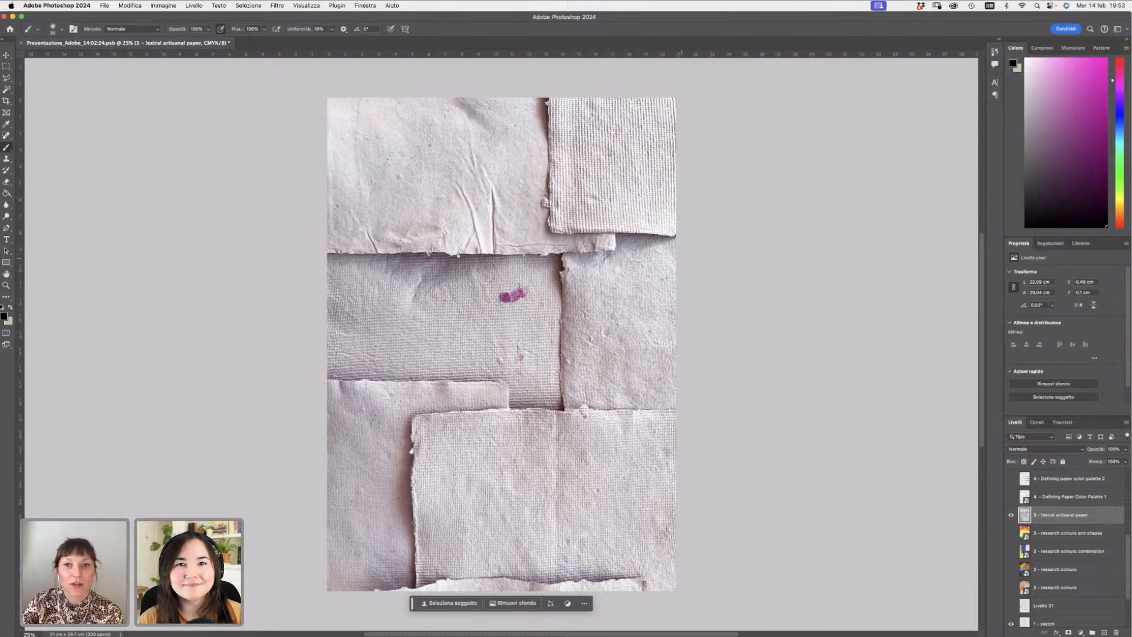
pyautogui.click(1010, 514)
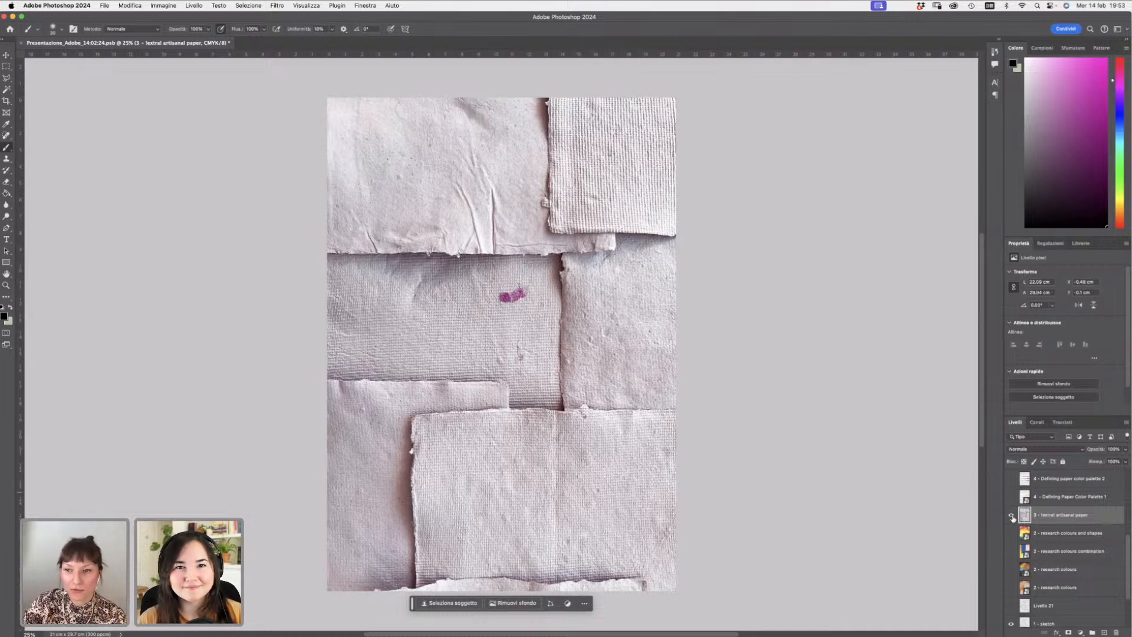
pyautogui.click(1010, 532)
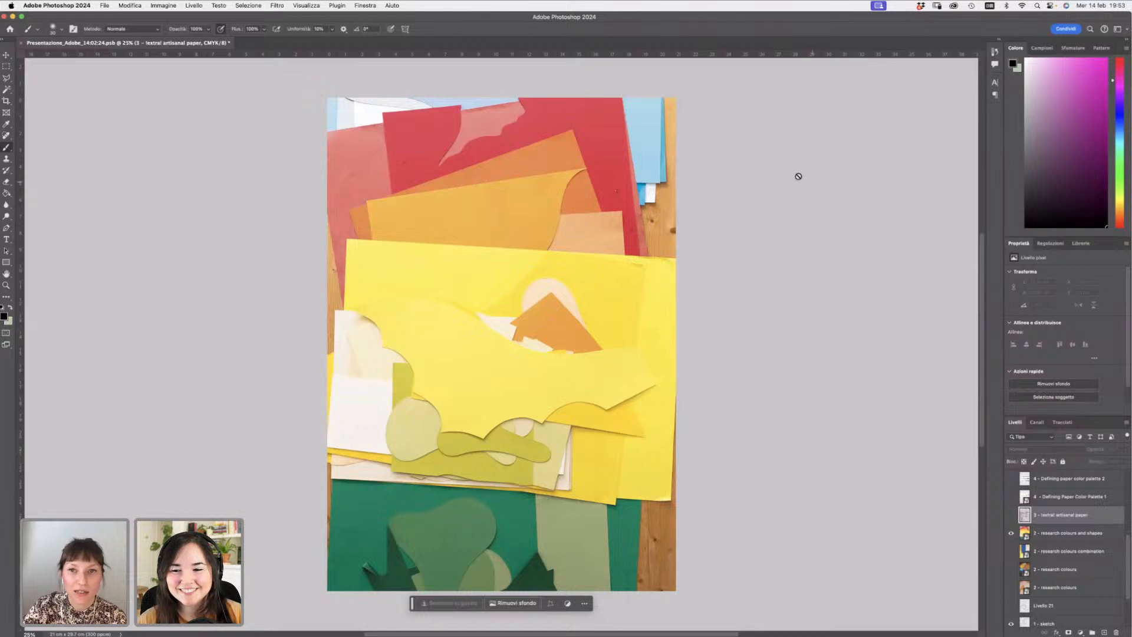
# - Show the textural artisanal paper layer and hide the research colours and shapes layer
pyautogui.click(1011, 515)
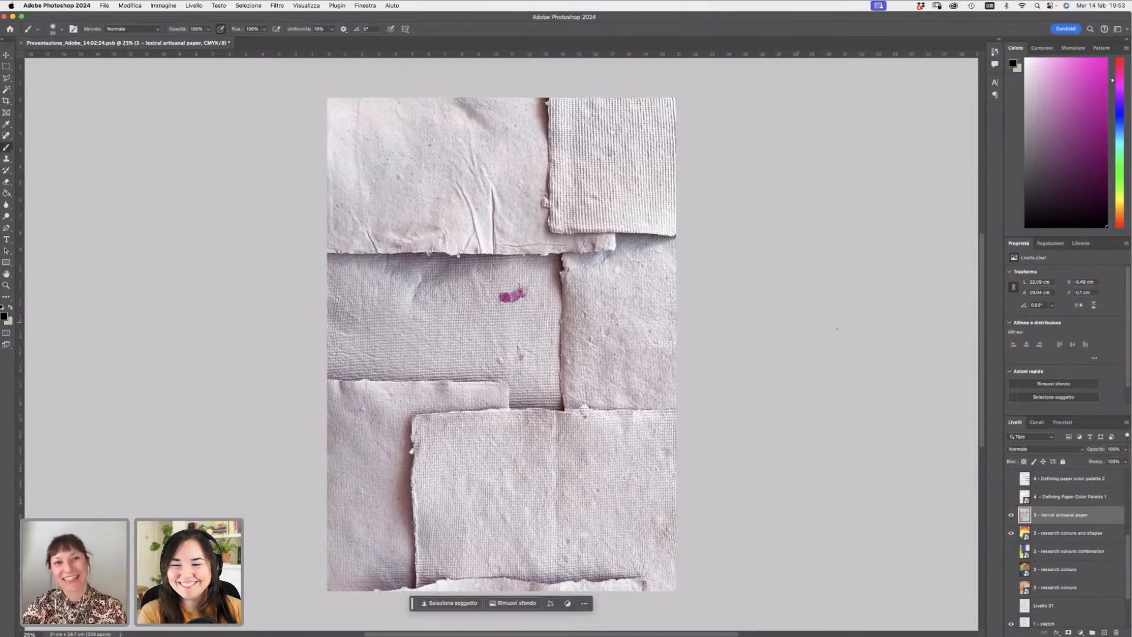
pyautogui.click(1011, 533)
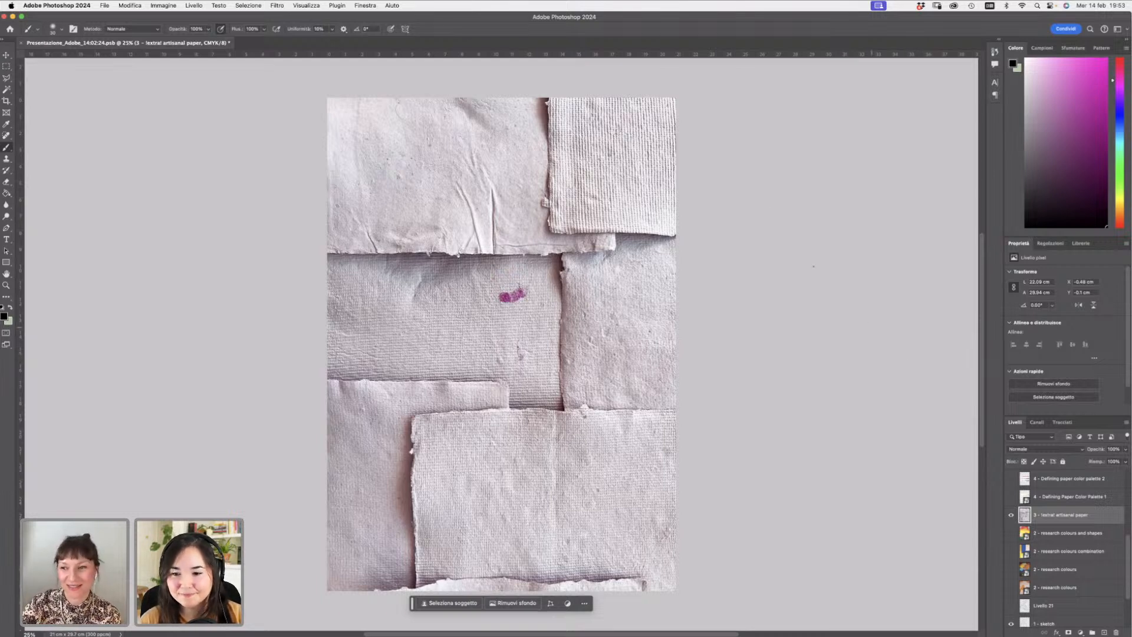
# - Hide the textural artisanal paper and sketch layers, and show the Defining Paper Color Palette 1 layer
pyautogui.click(1011, 515)
pyautogui.click(1011, 497)
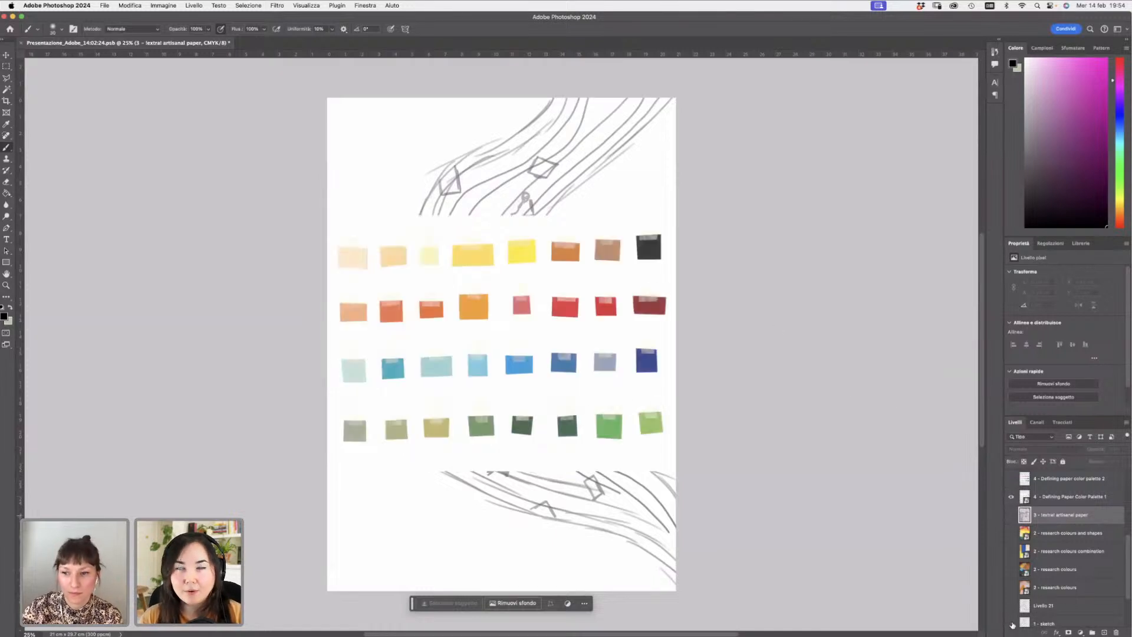
pyautogui.click(1011, 623)
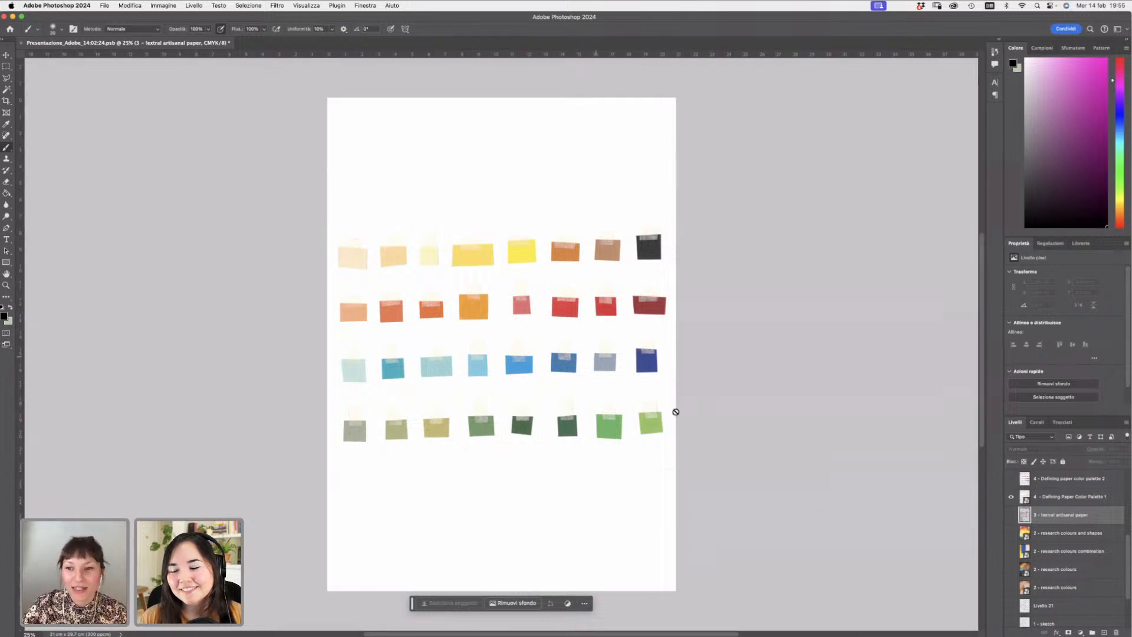
# - Show the Defining paper color palette 2 layer and select it in the layer list
pyautogui.click(1011, 478)
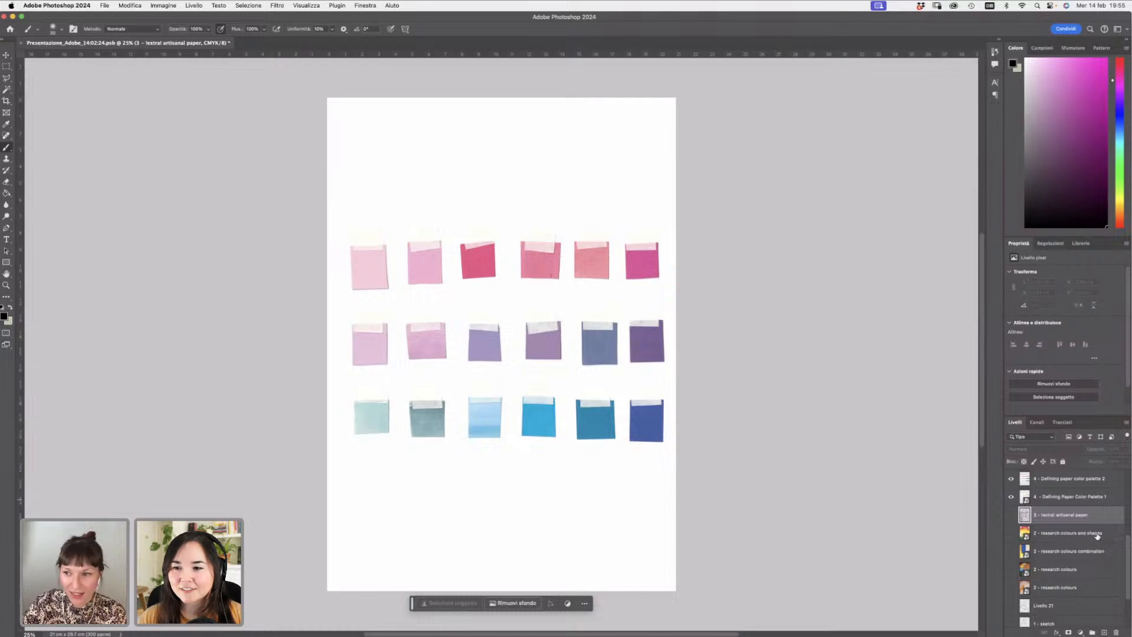
pyautogui.moveTo(1127, 547); pyautogui.dragTo(1127, 526)
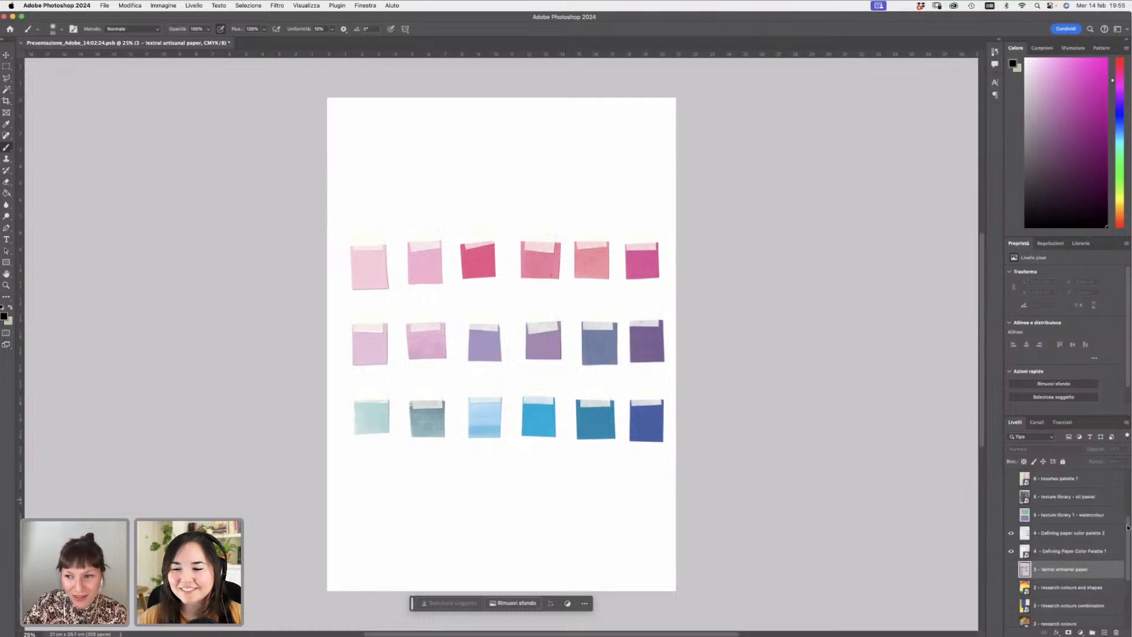
pyautogui.click(1052, 533)
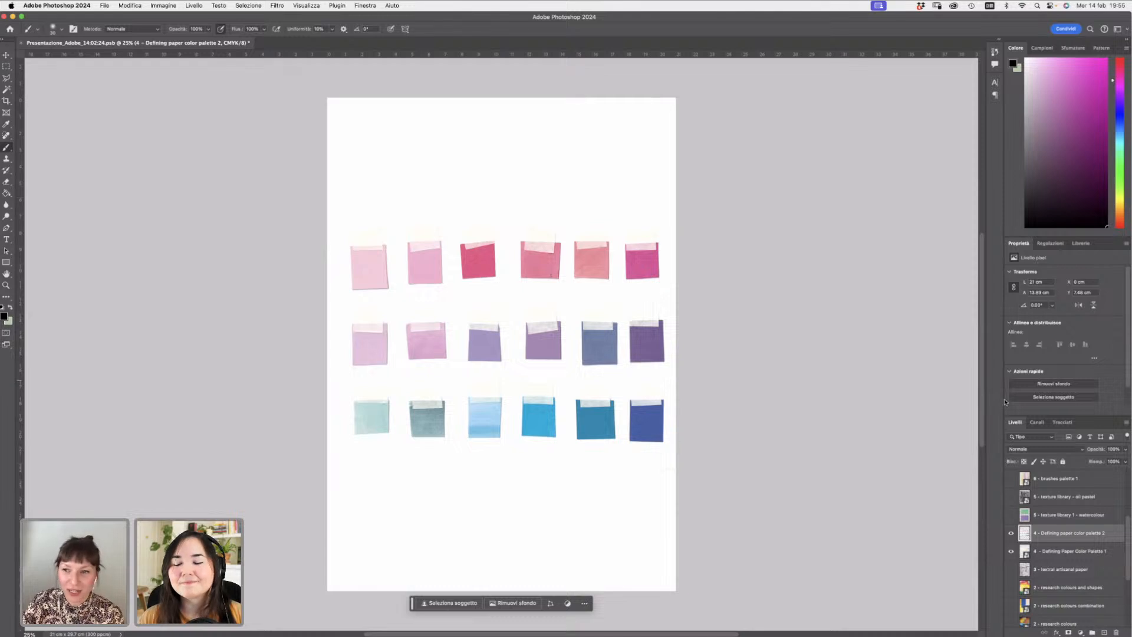
pyautogui.scroll(2, 817, 251)
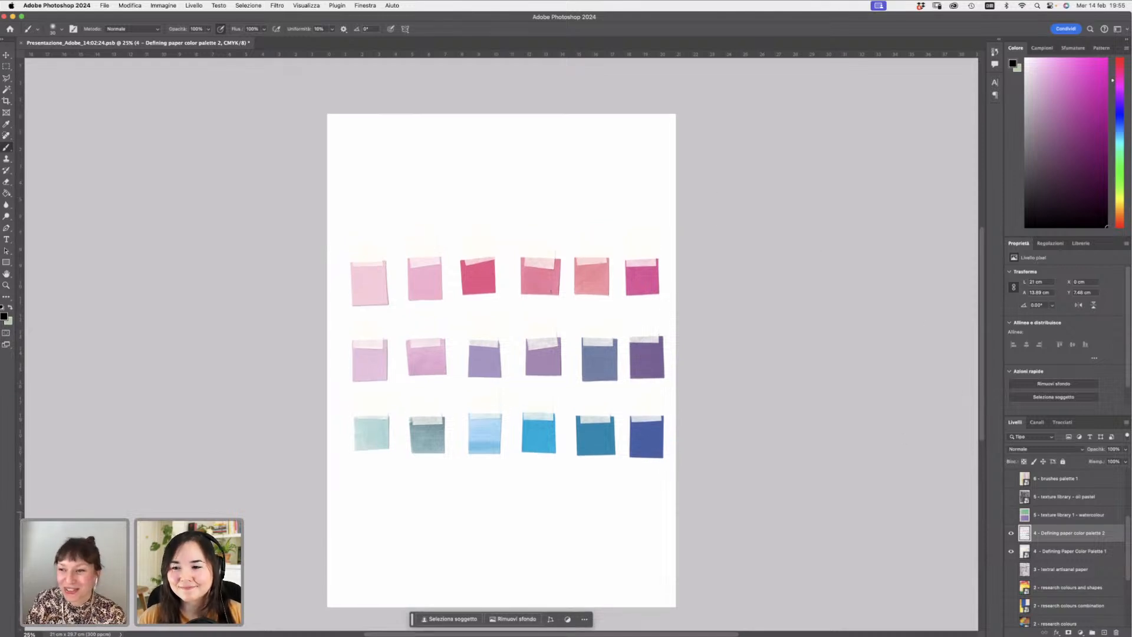
pyautogui.scroll(1, 1127, 536)
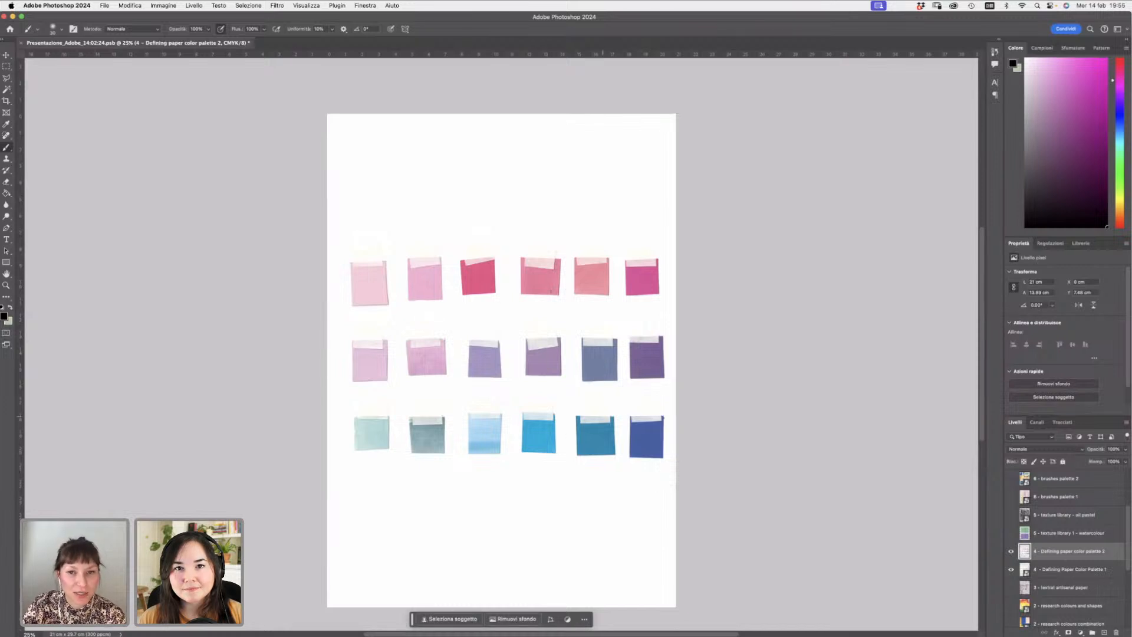
# - Hide both Defining paper color palette layers and show the texture library 1 – watercolour layer
pyautogui.click(1011, 569)
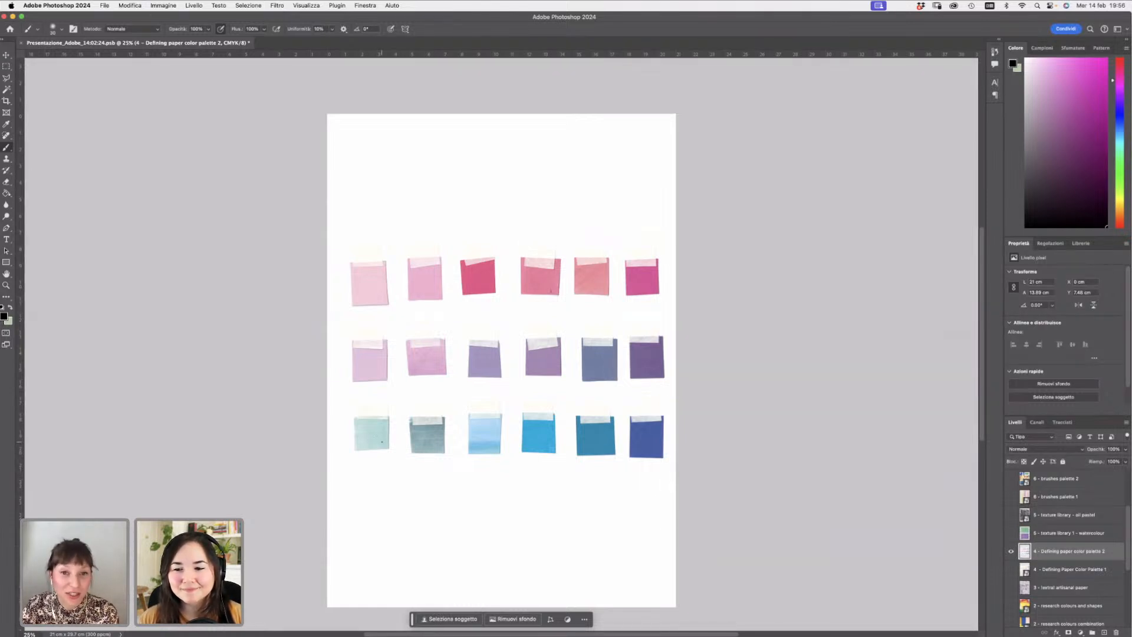
pyautogui.click(1012, 552)
pyautogui.click(1011, 533)
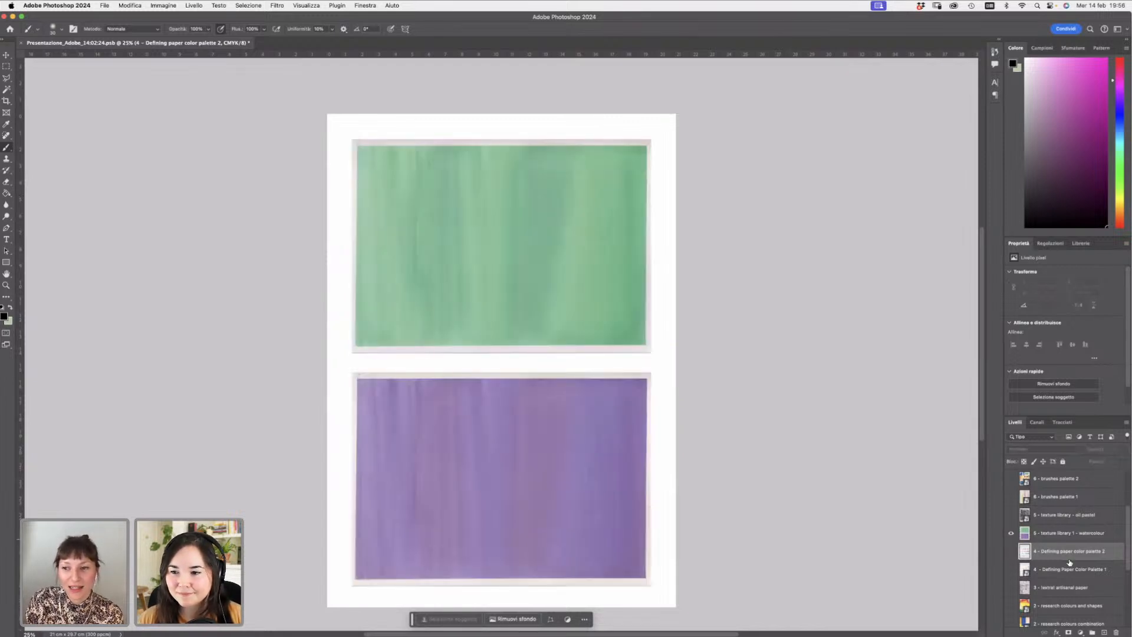
# - Toggle the Defining paper color palette 2 layer on and off to compare it with the watercolour texture
pyautogui.click(1060, 536)
pyautogui.click(1059, 551)
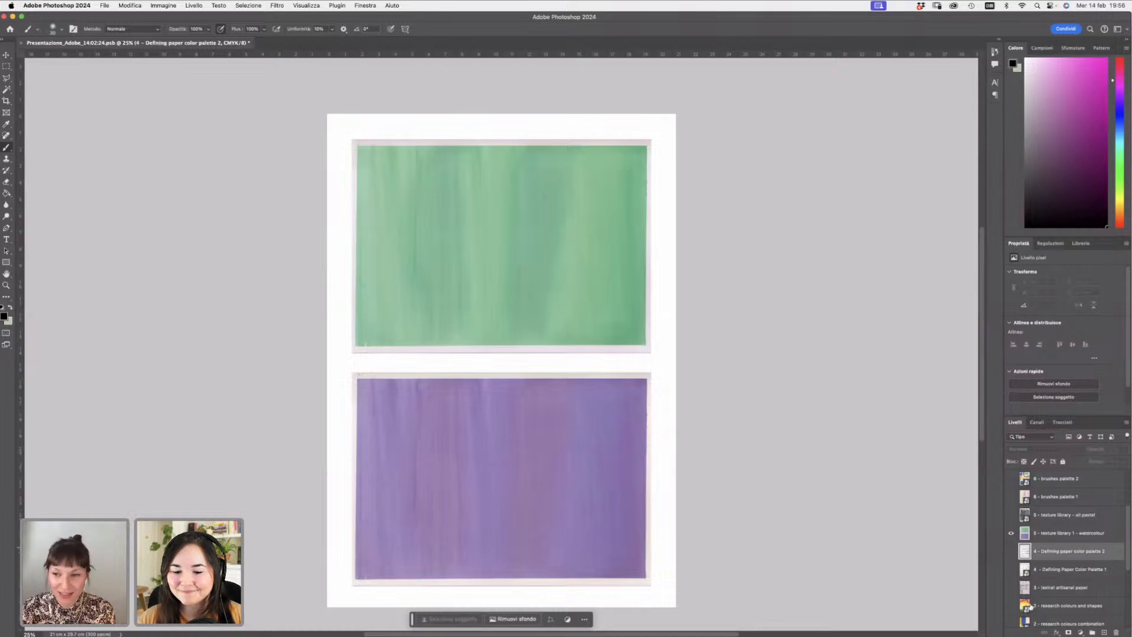
pyautogui.click(1011, 552)
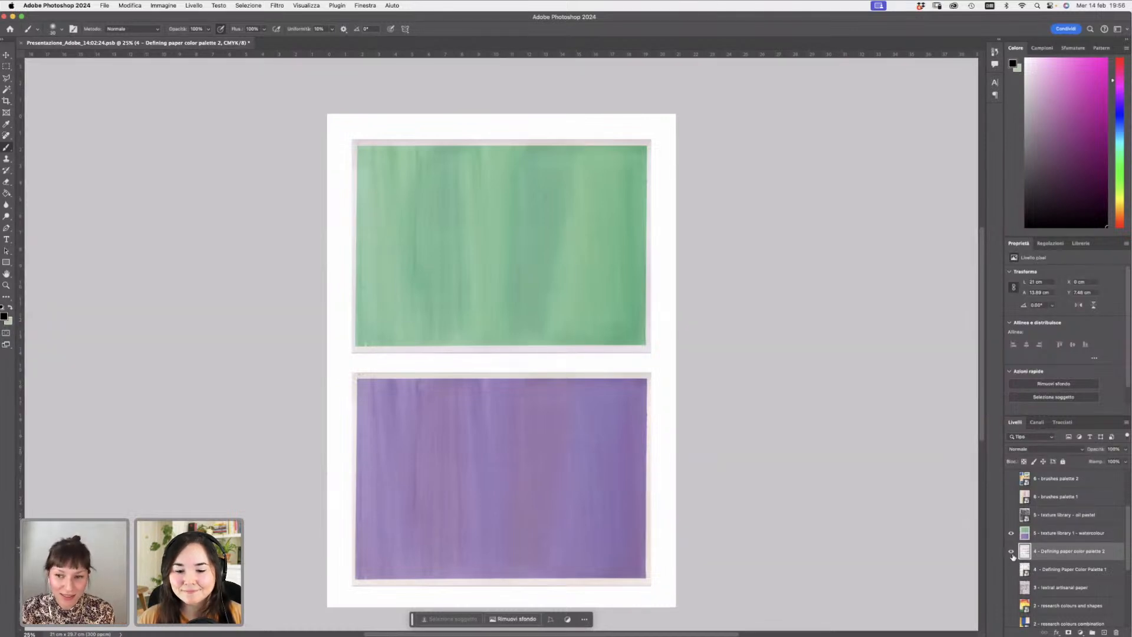
pyautogui.click(1012, 552)
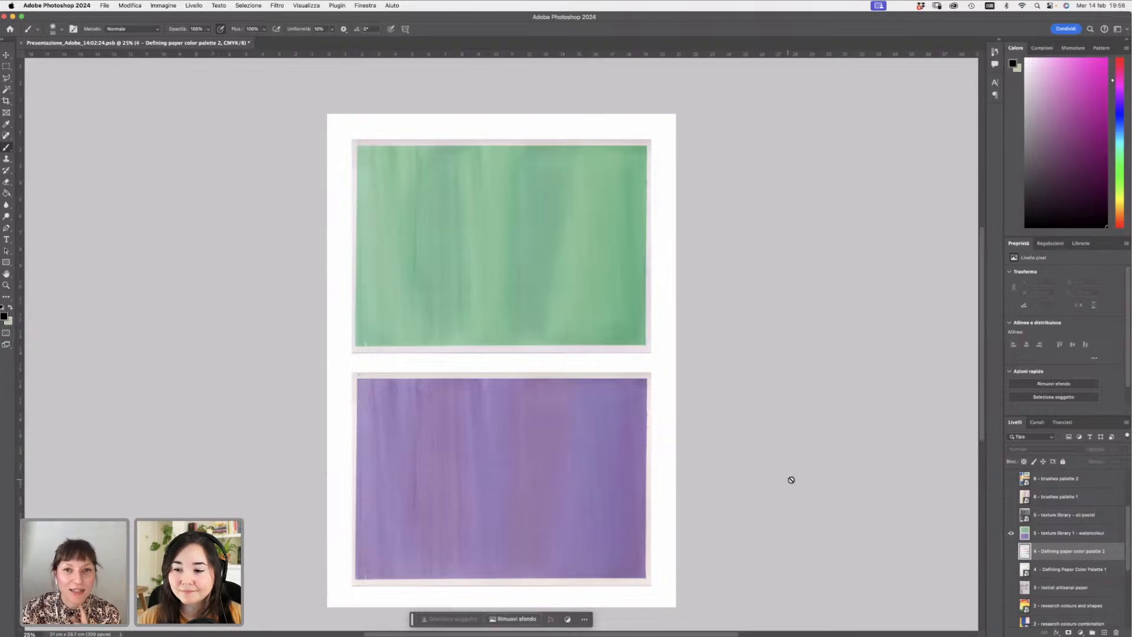
pyautogui.scroll(-2, 977, 269)
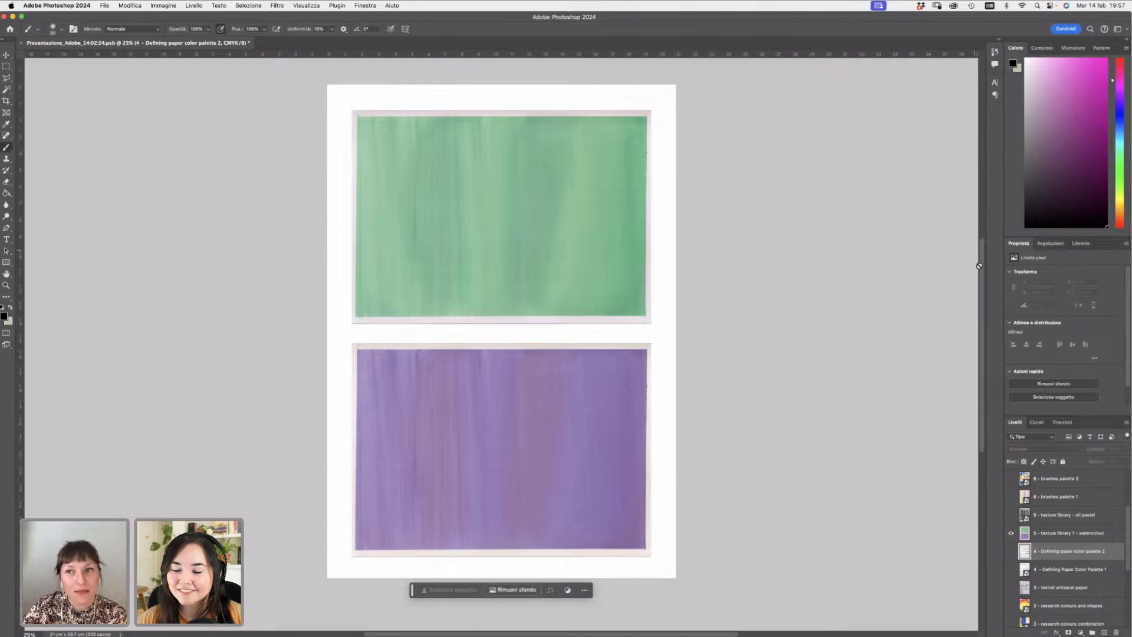
pyautogui.scroll(-2, 979, 267)
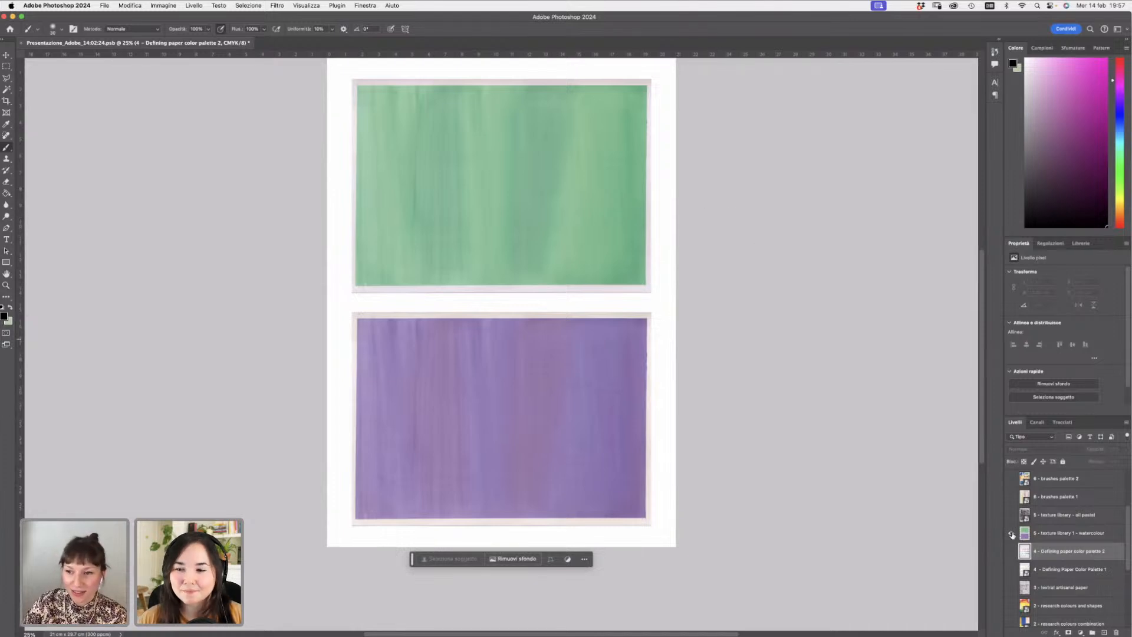
# - Select the texture library 1 – watercolour layer in the layer list
pyautogui.click(1054, 533)
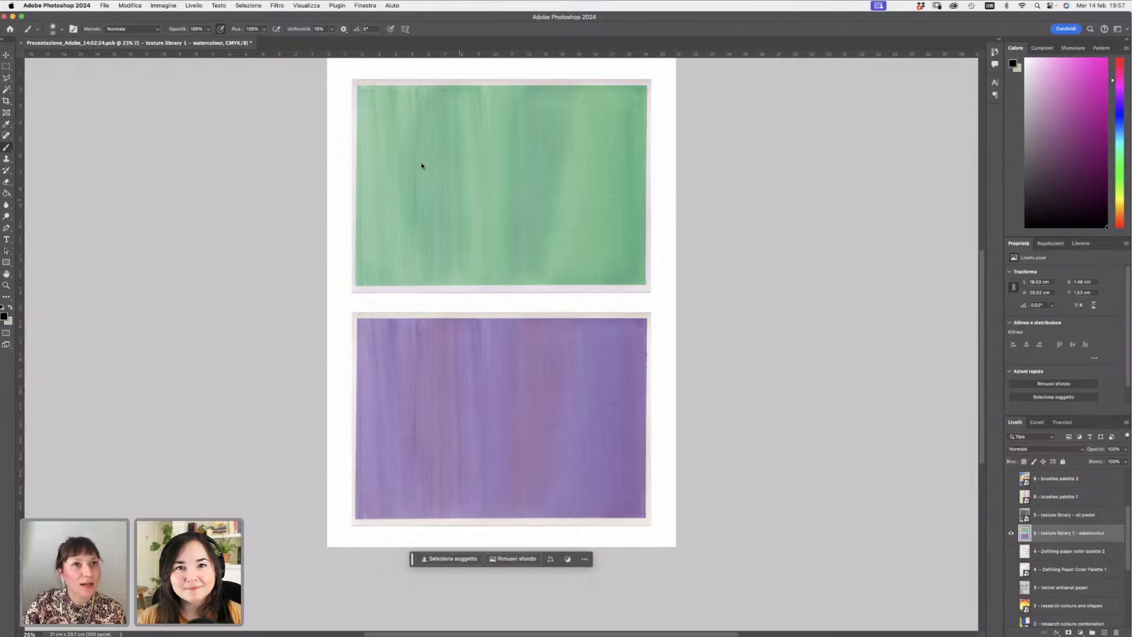
pyautogui.click(170, 8)
pyautogui.moveTo(180, 30)
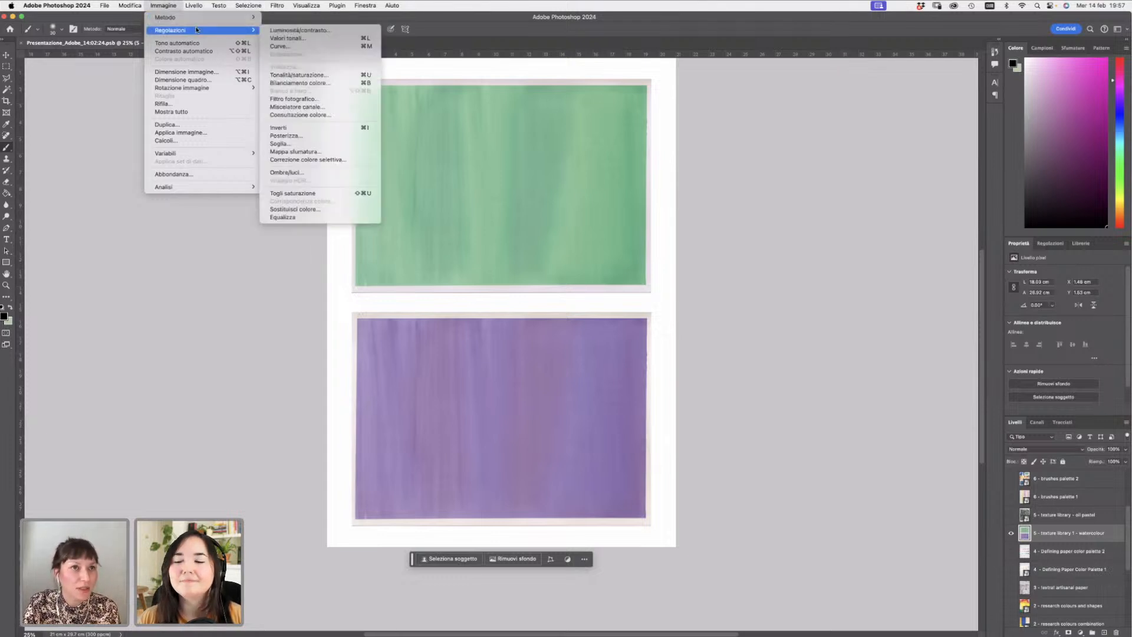
pyautogui.click(816, 225)
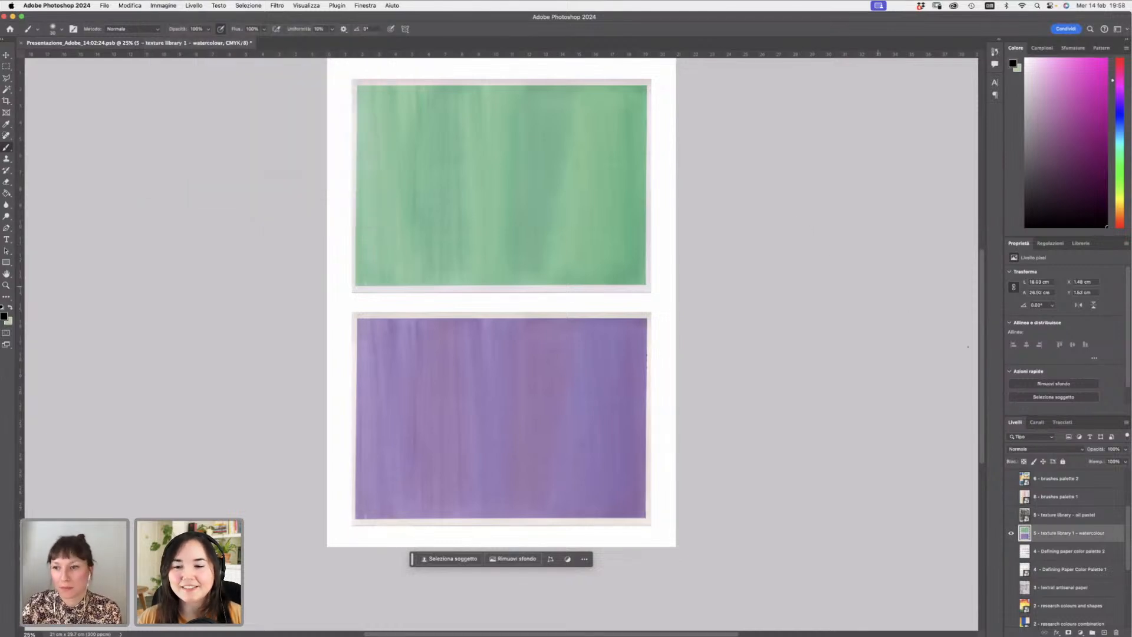
# - Hide the watercolour texture layer, then show and select the texture library – oil pastel layer
pyautogui.click(1010, 534)
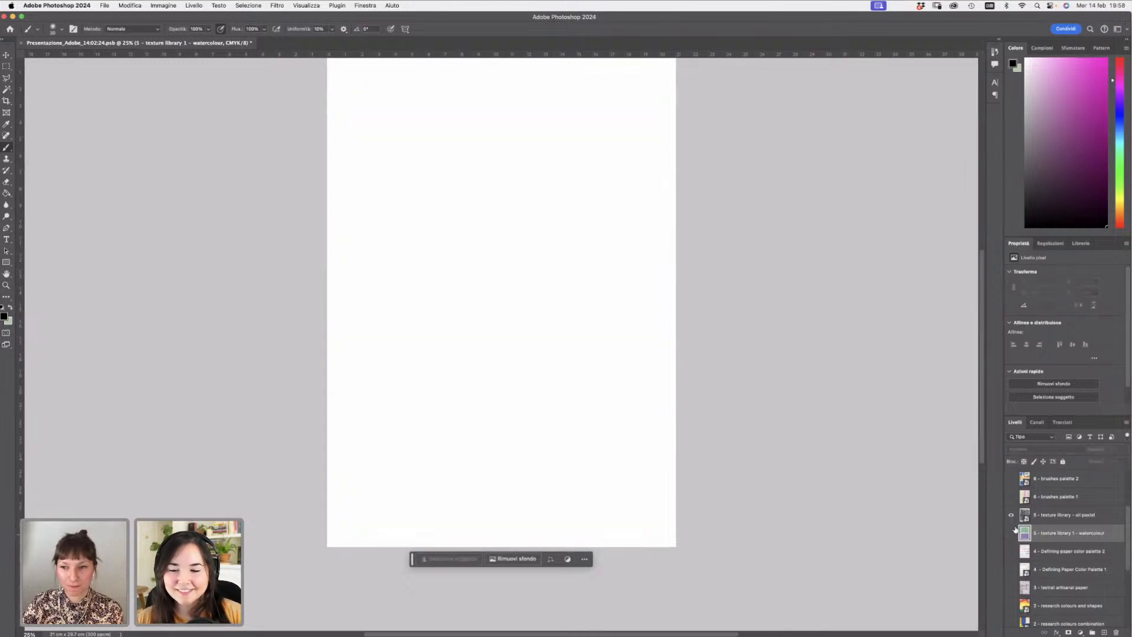
pyautogui.scroll(1, 977, 304)
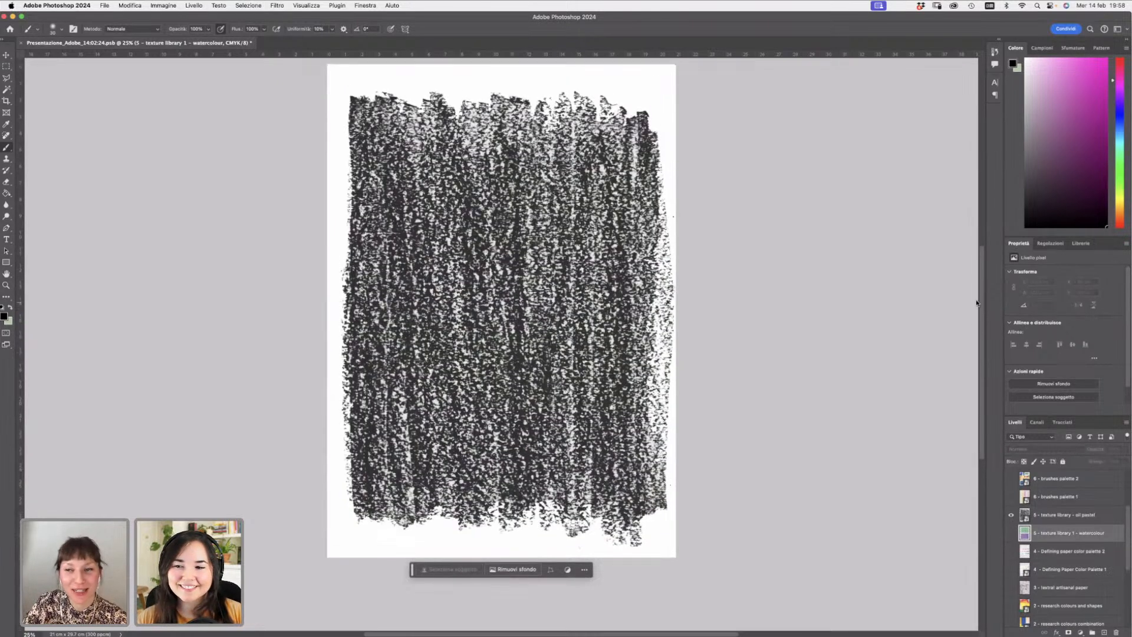
pyautogui.click(1036, 514)
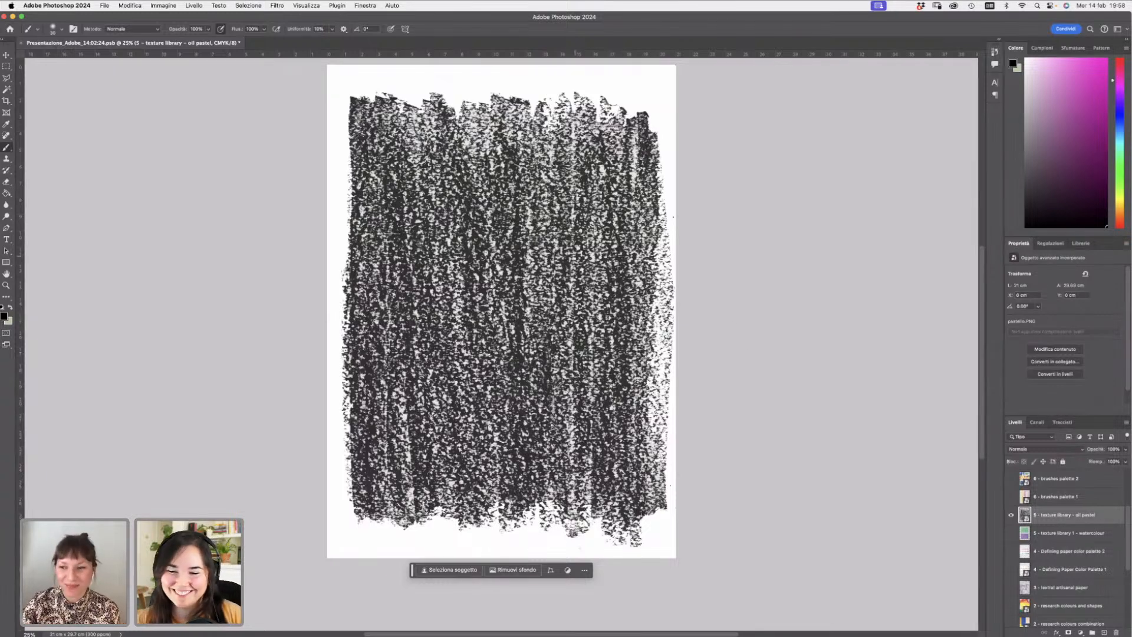
# - Toggle the oil pastel and watercolour texture layers on and off to compare them
pyautogui.moveTo(1012, 517); pyautogui.dragTo(1010, 533)
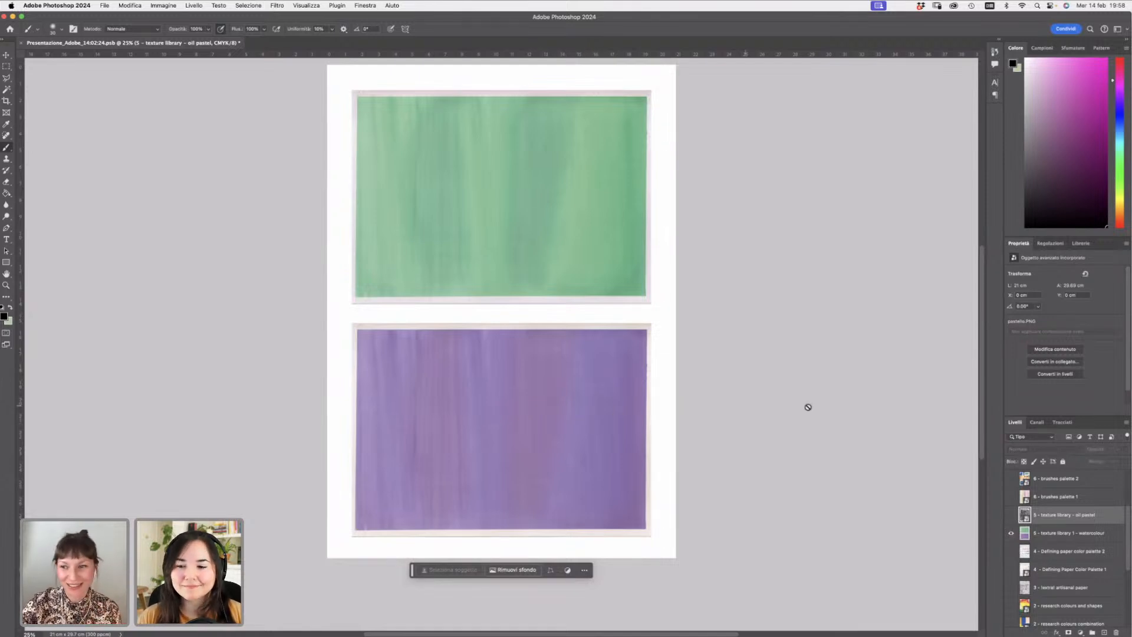
pyautogui.click(1010, 514)
pyautogui.click(1011, 533)
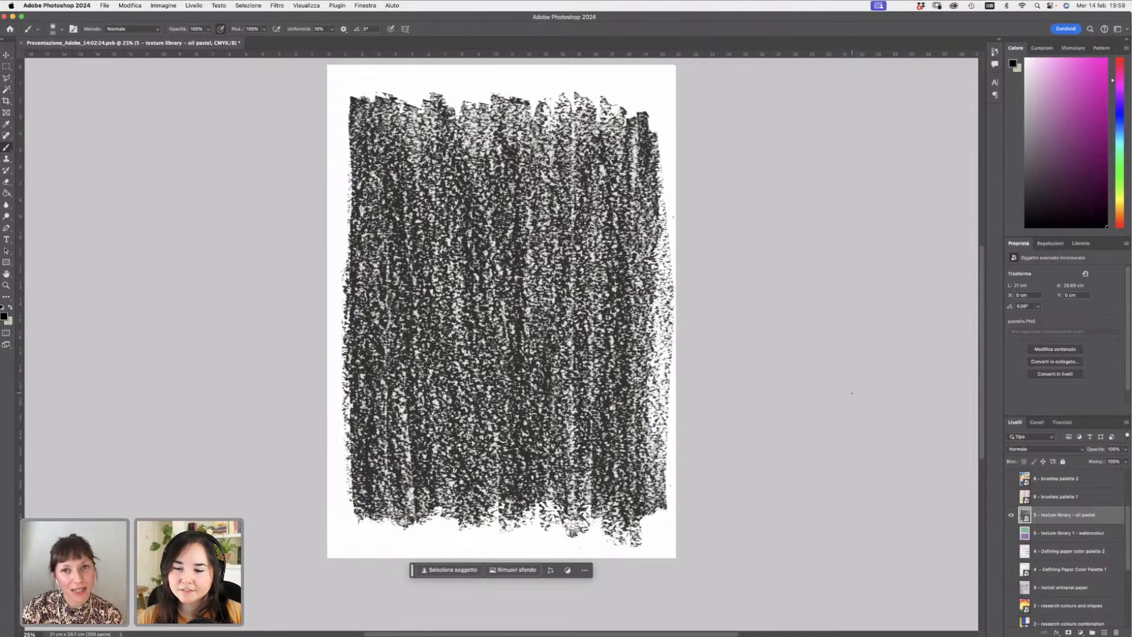
pyautogui.keyDown('alt'); pyautogui.click(1010, 533); pyautogui.keyUp('alt')
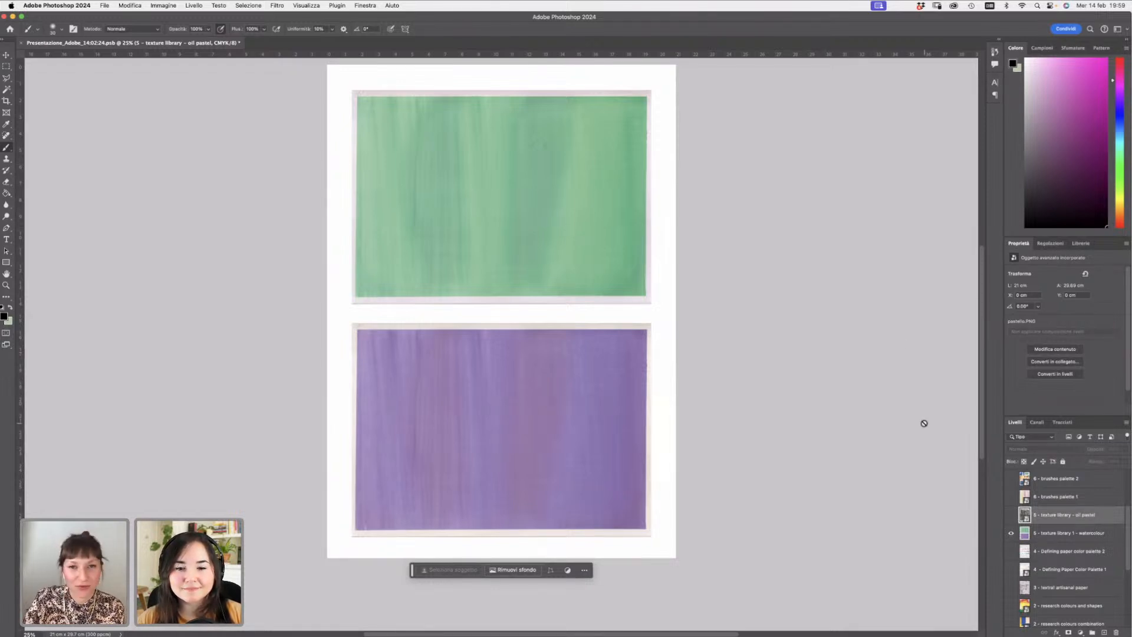
pyautogui.click(1011, 532)
pyautogui.click(1010, 514)
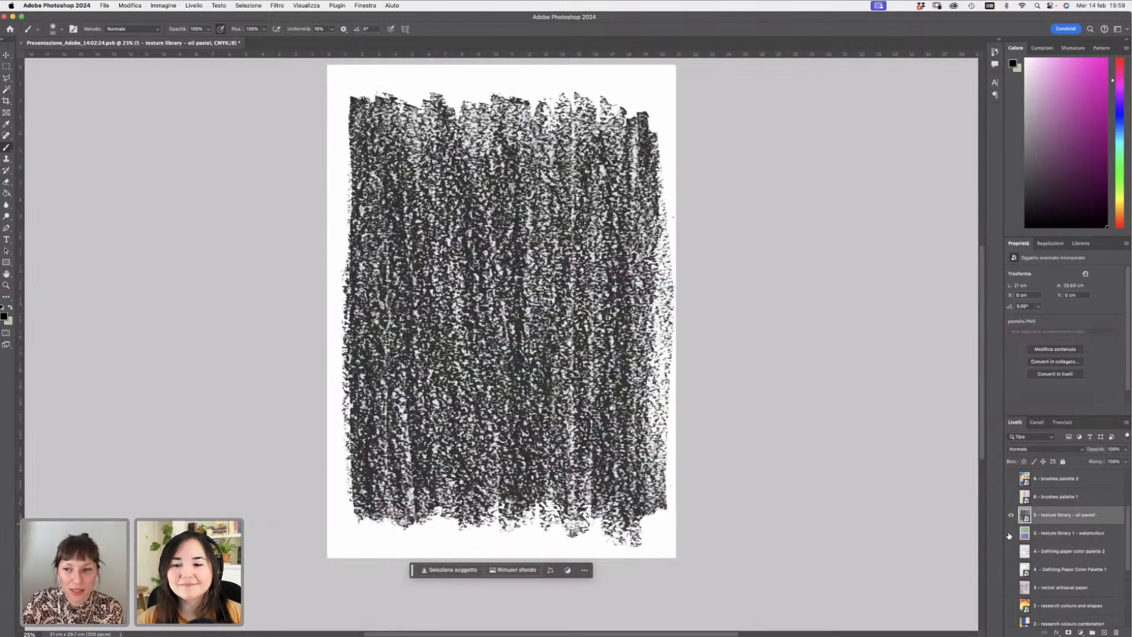
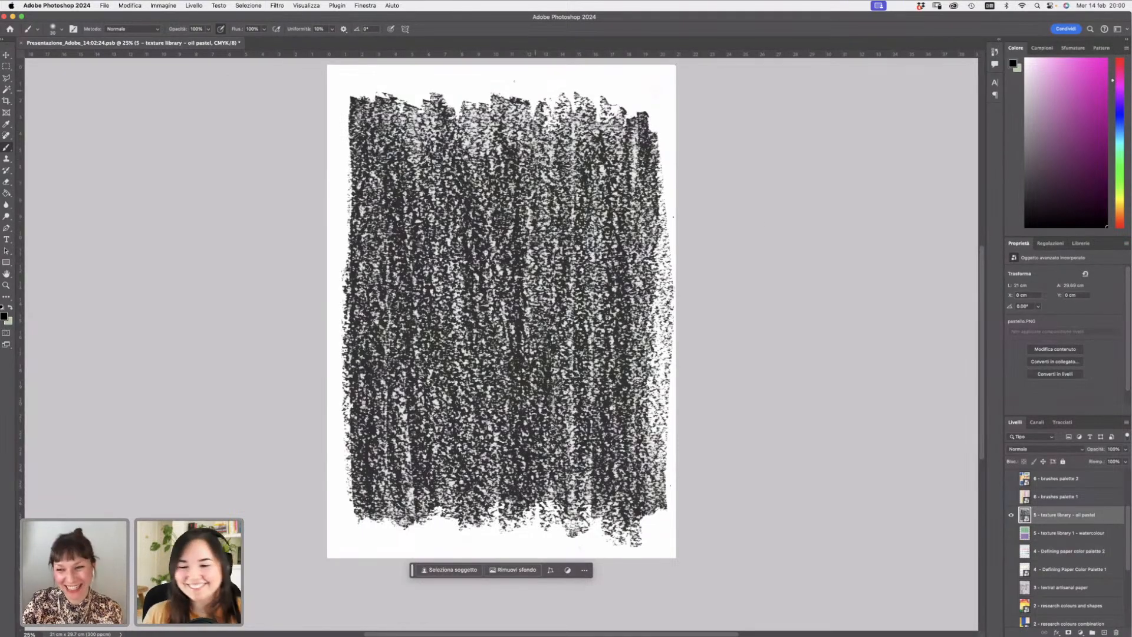
# - Hide the oil pastel texture layer, then show and select the 6 – brushes palette 1 layer
pyautogui.click(1010, 515)
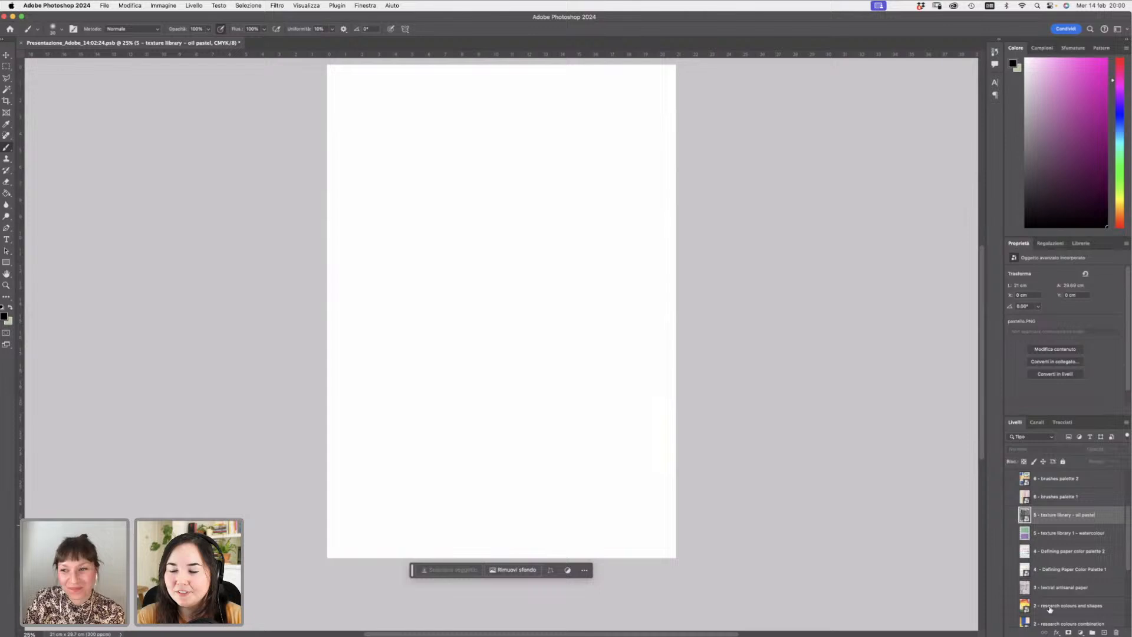
pyautogui.click(1011, 497)
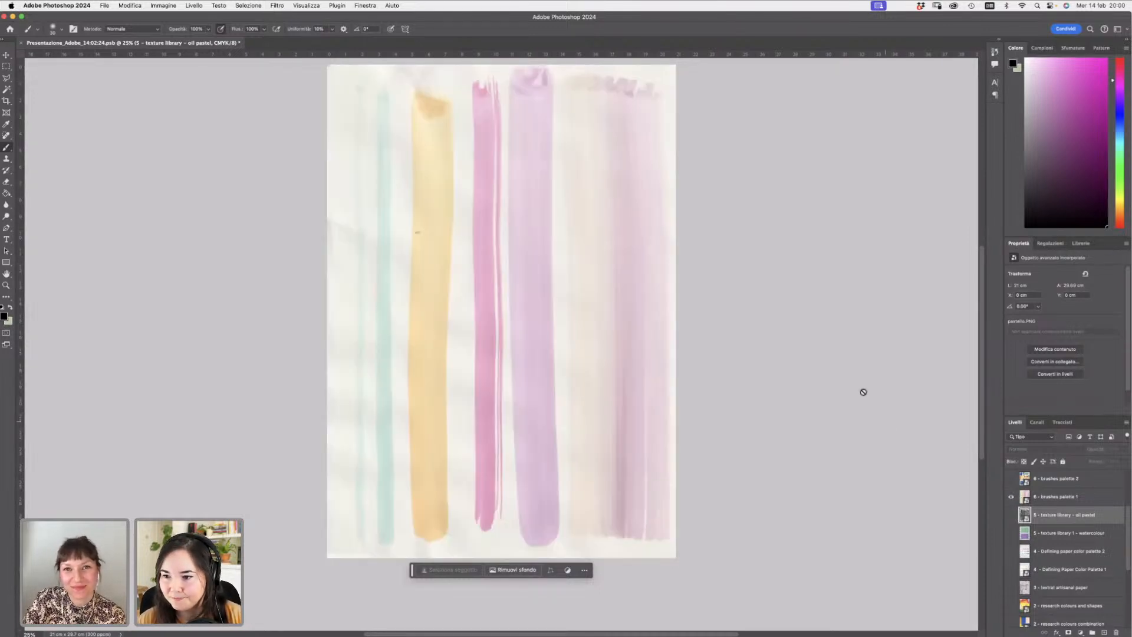
pyautogui.scroll(2, 950, 238)
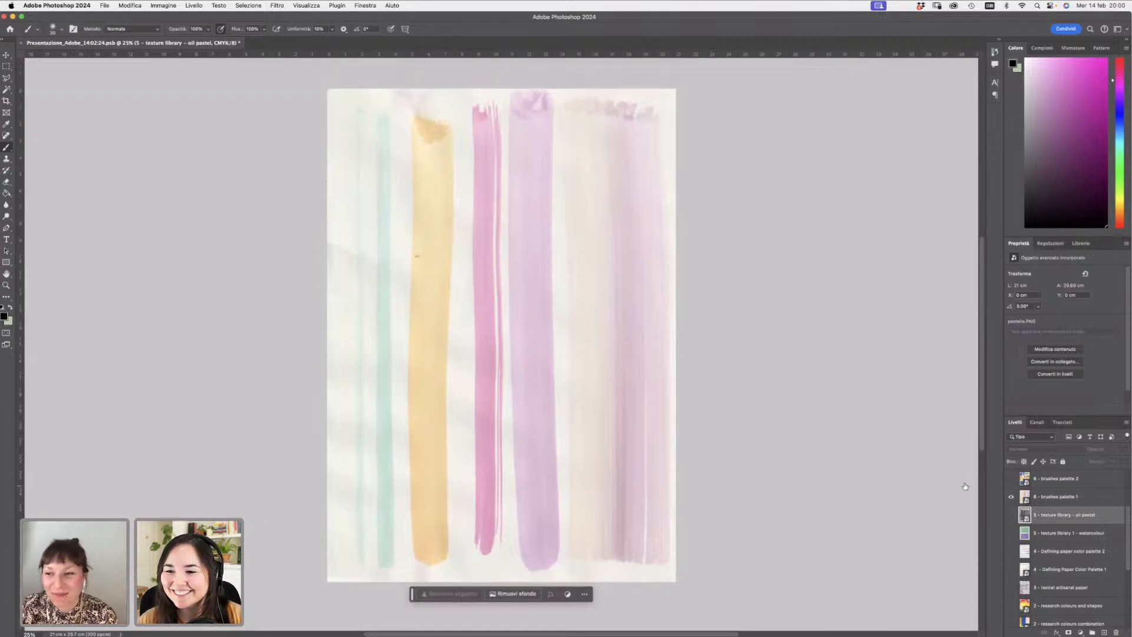
pyautogui.click(1064, 496)
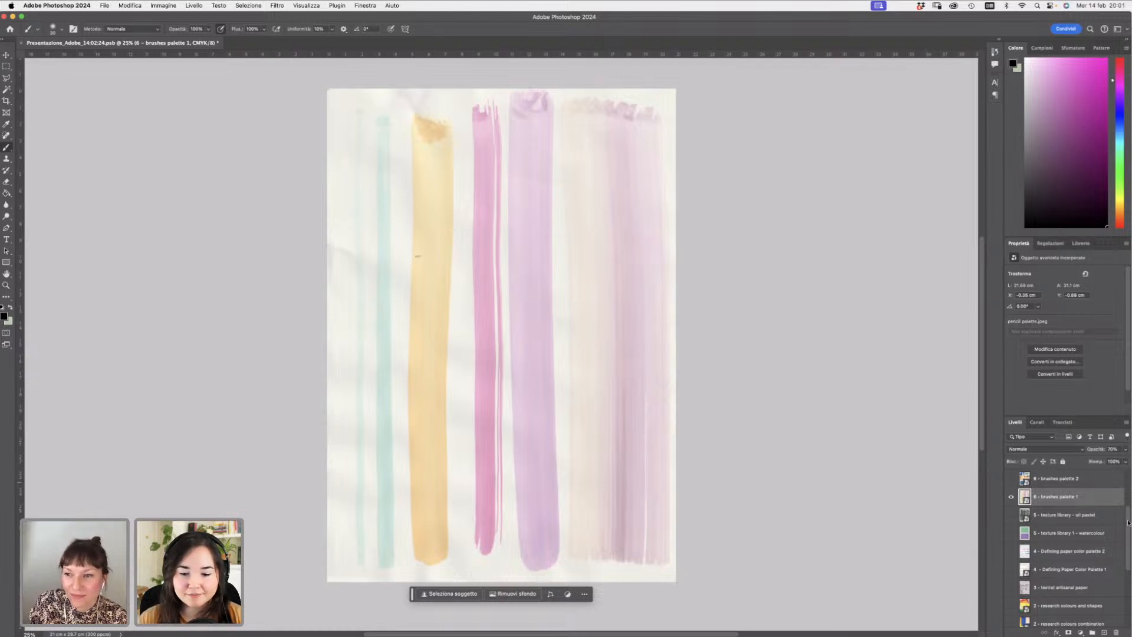
# - Hide the brushes palette 1 layer and show the 6 – brushes palette 2 layer instead
pyautogui.scroll(1, 1128, 522)
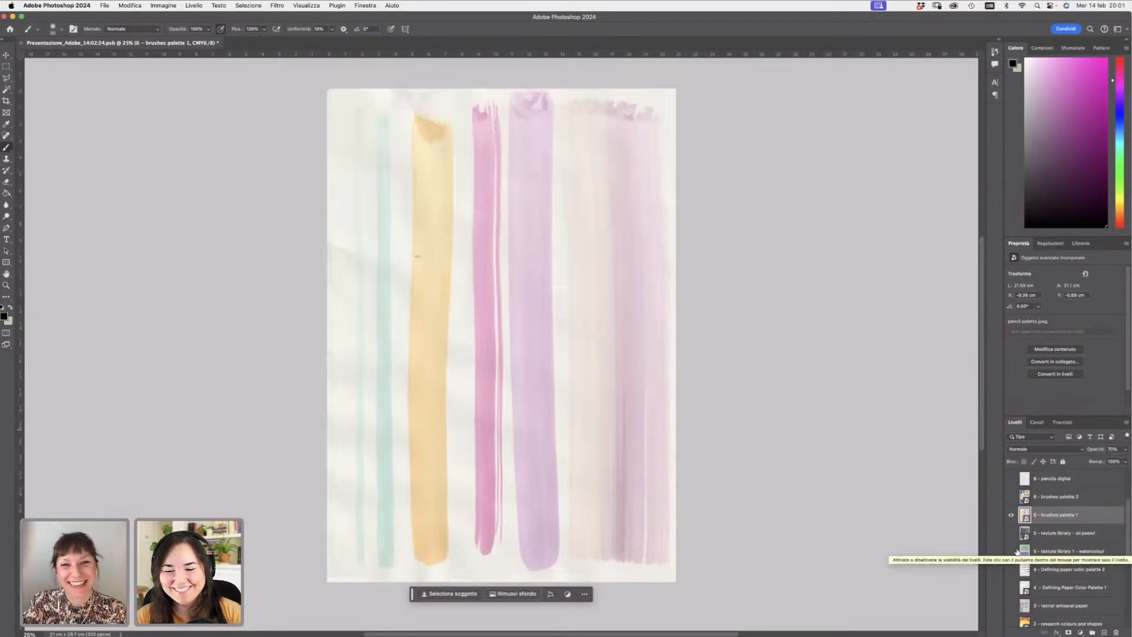
pyautogui.click(1012, 515)
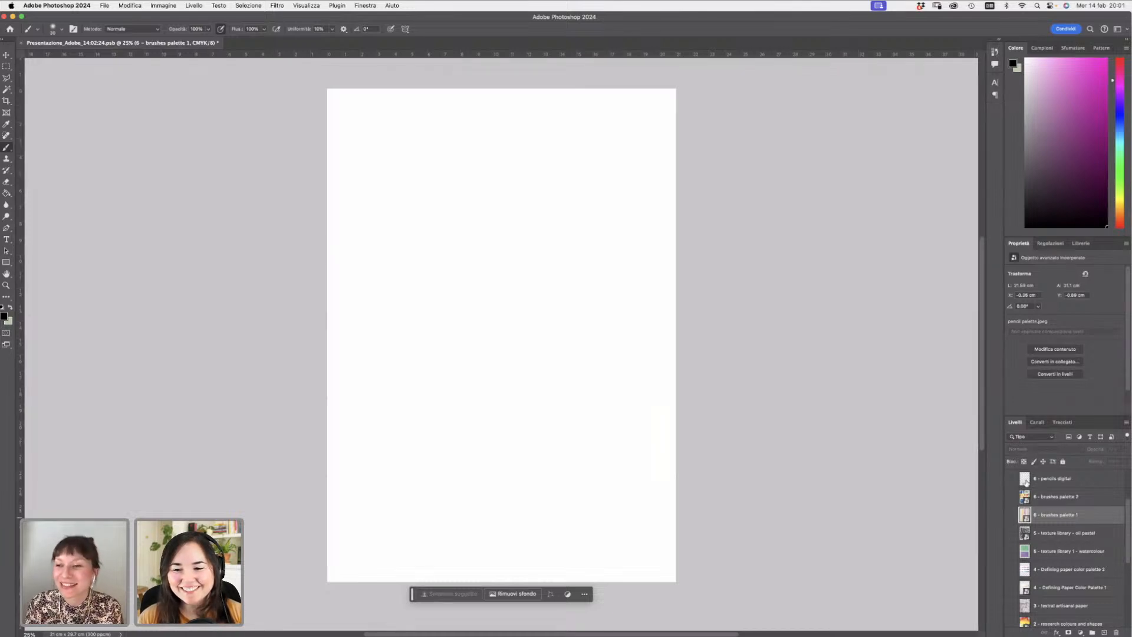
pyautogui.click(1011, 497)
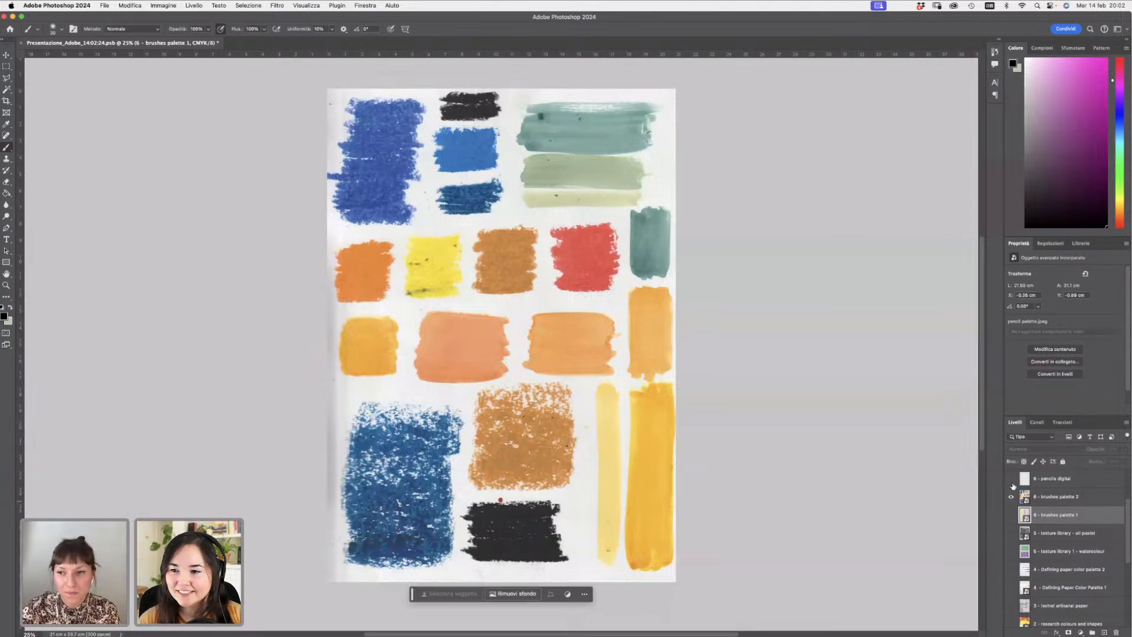
# - Select and show the 6 – pencils digital layer, then paint a wavy test stroke across the top with the Tondo duro brush
pyautogui.click(1055, 478)
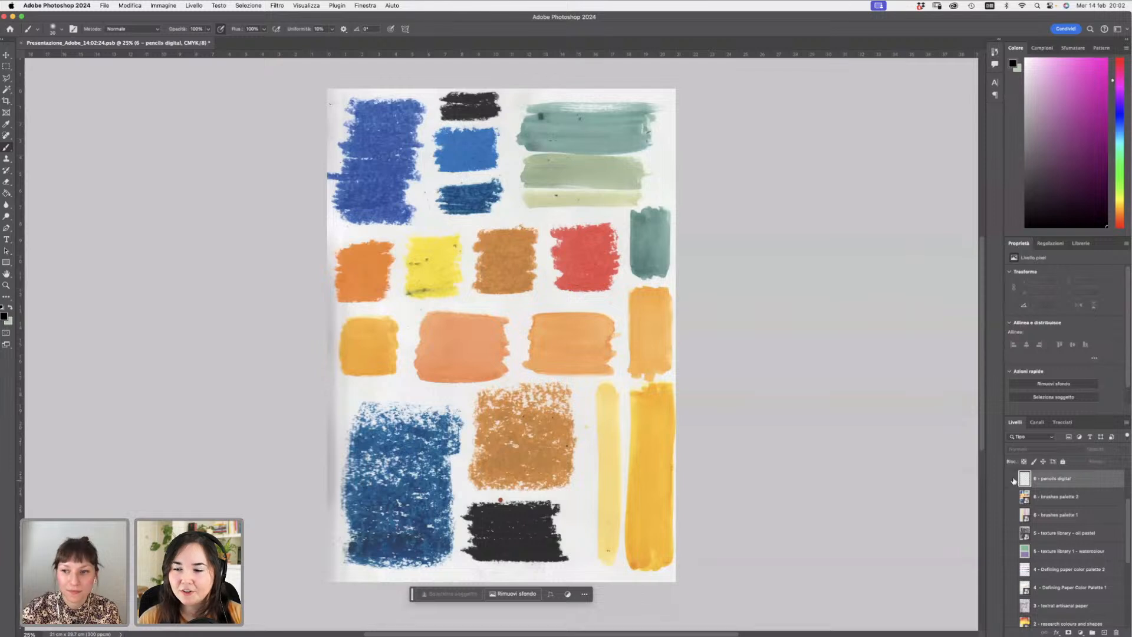
pyautogui.click(1011, 478)
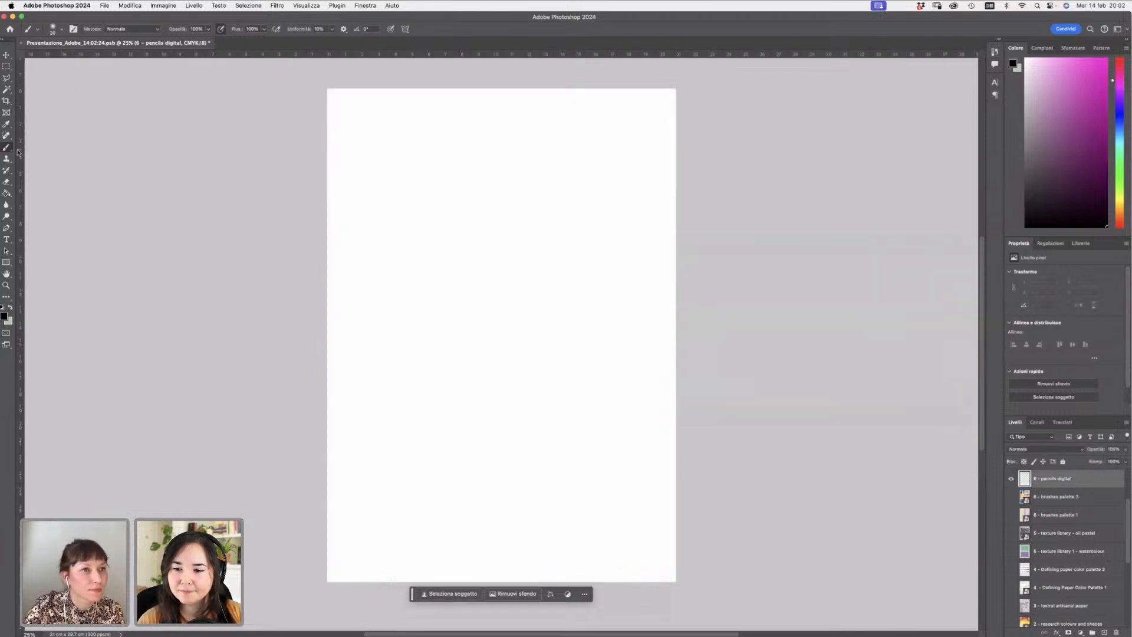
pyautogui.rightClick(458, 206)
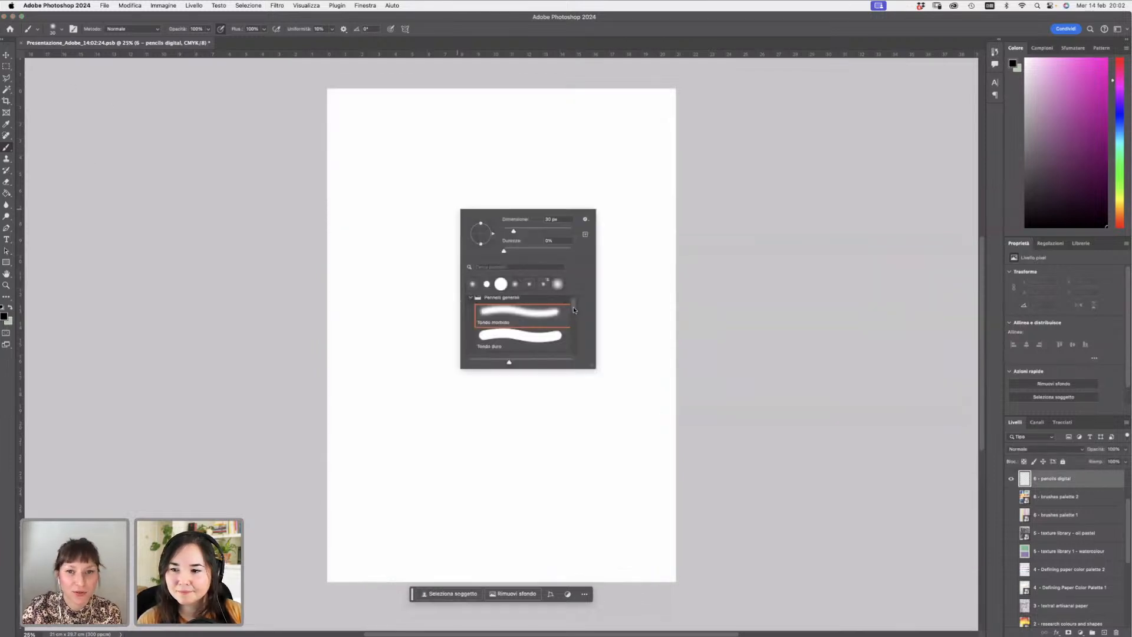
pyautogui.click(553, 341)
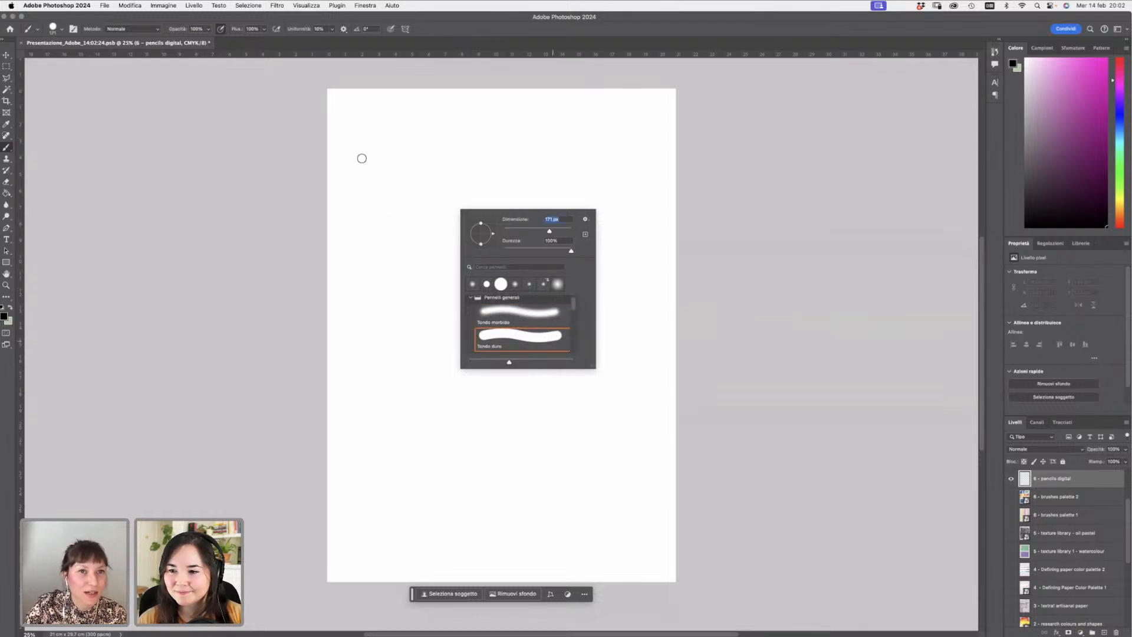
pyautogui.moveTo(360, 157)
pyautogui.mouseDown()
pyautogui.moveTo(385, 149)
pyautogui.moveTo(415, 164)
pyautogui.moveTo(438, 145)
pyautogui.moveTo(481, 161)
pyautogui.moveTo(484, 143)
pyautogui.moveTo(539, 157)
pyautogui.moveTo(524, 179)
pyautogui.moveTo(641, 146)
pyautogui.mouseUp()
# - Switch to the Tondo morbido brush and paint a second wavy test stroke below the first
pyautogui.rightClick(406, 287)
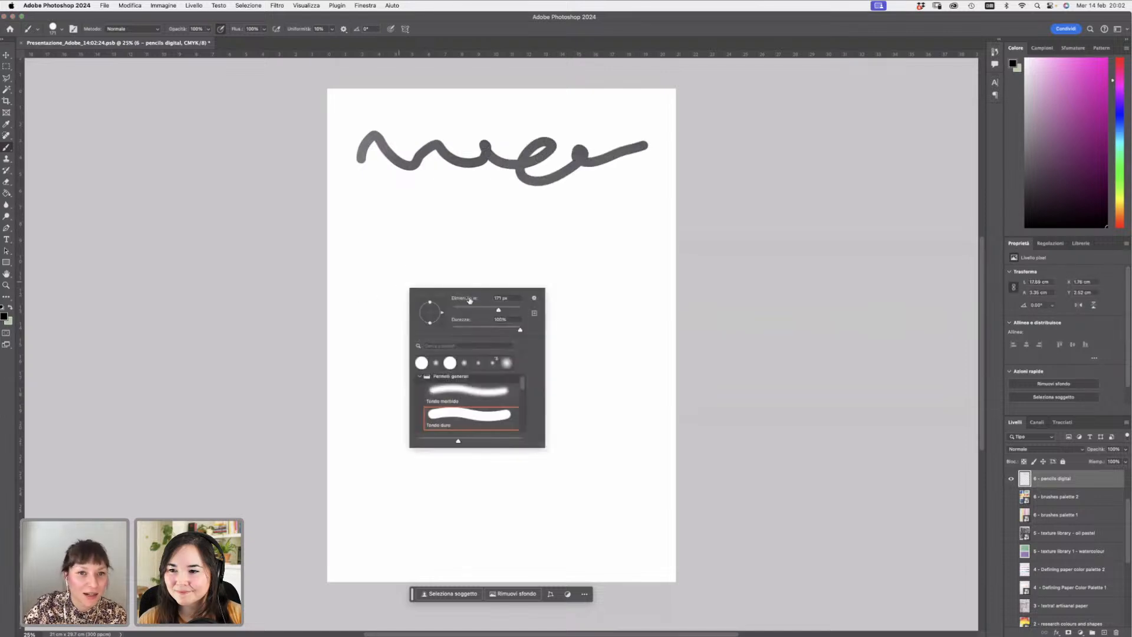
pyautogui.click(489, 396)
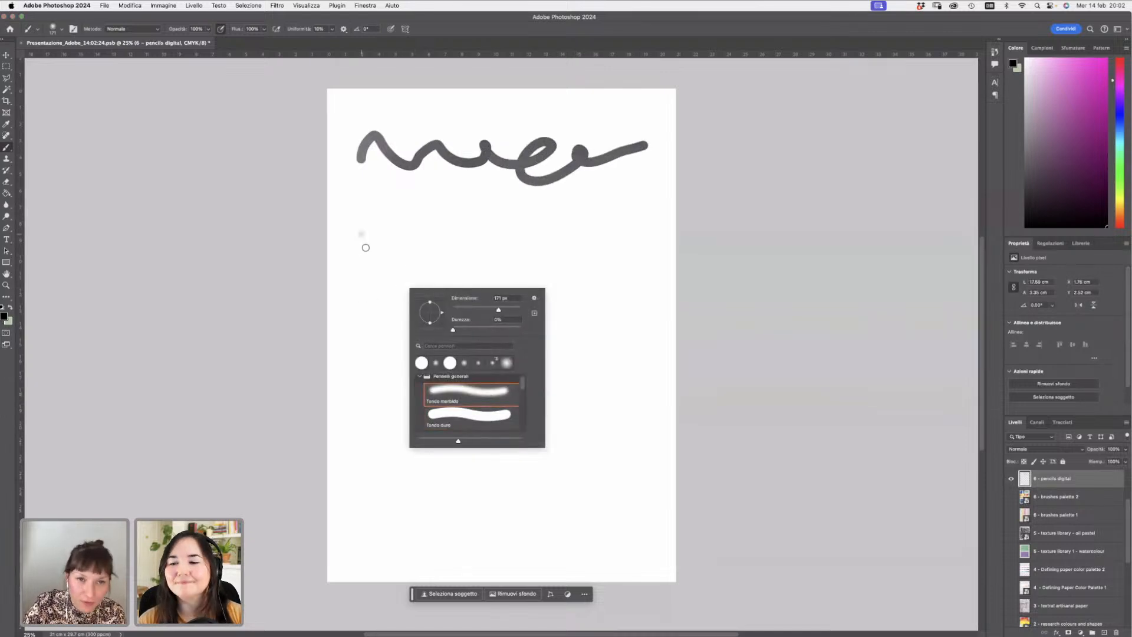
pyautogui.moveTo(361, 233)
pyautogui.mouseDown()
pyautogui.moveTo(395, 228)
pyautogui.moveTo(426, 248)
pyautogui.moveTo(485, 225)
pyautogui.moveTo(557, 224)
pyautogui.moveTo(587, 262)
pyautogui.moveTo(624, 258)
pyautogui.mouseUp()
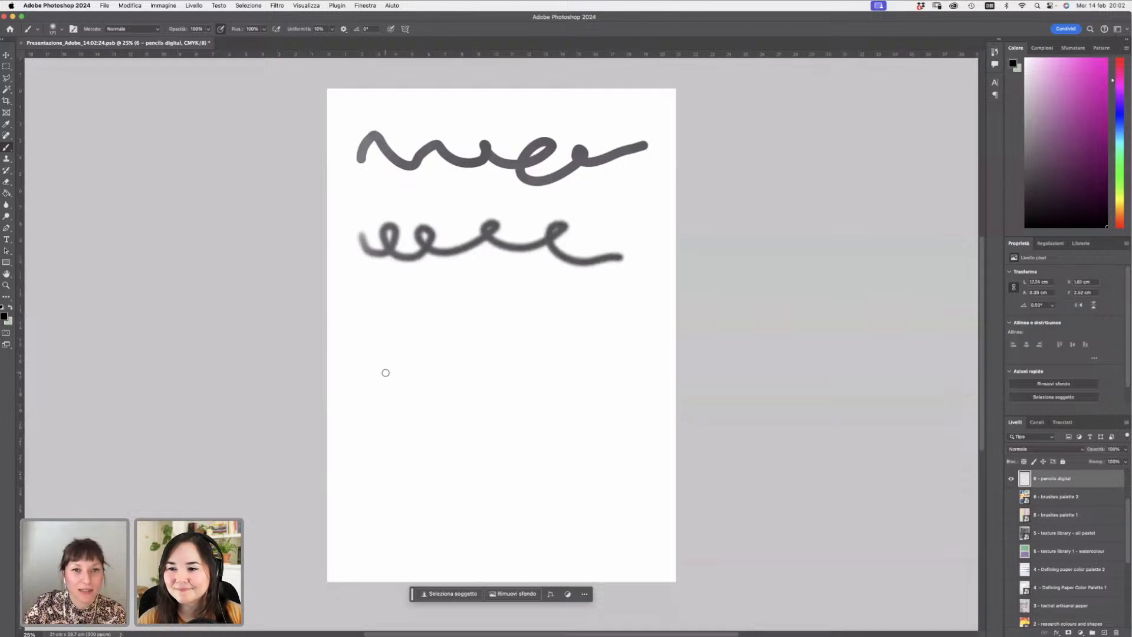
# - Pick the round pressure-size brush from the brush list and paint a third looping test stroke
pyautogui.rightClick(378, 336)
pyautogui.scroll(-2, 500, 440)
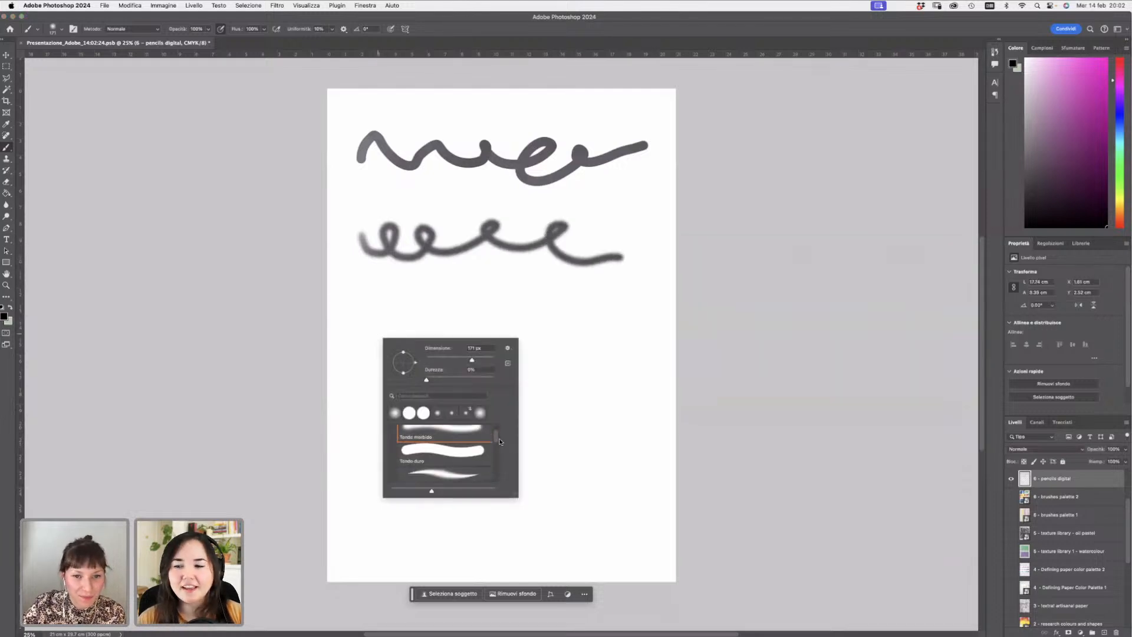
pyautogui.click(460, 456)
pyautogui.moveTo(371, 307)
pyautogui.mouseDown()
pyautogui.moveTo(377, 328)
pyautogui.moveTo(403, 330)
pyautogui.moveTo(406, 309)
pyautogui.moveTo(399, 320)
pyautogui.moveTo(427, 331)
pyautogui.moveTo(440, 314)
pyautogui.moveTo(431, 318)
pyautogui.moveTo(467, 329)
pyautogui.moveTo(470, 307)
pyautogui.moveTo(485, 330)
pyautogui.moveTo(520, 303)
pyautogui.moveTo(521, 324)
pyautogui.moveTo(607, 323)
pyautogui.mouseUp()
pyautogui.rightClick(580, 393)
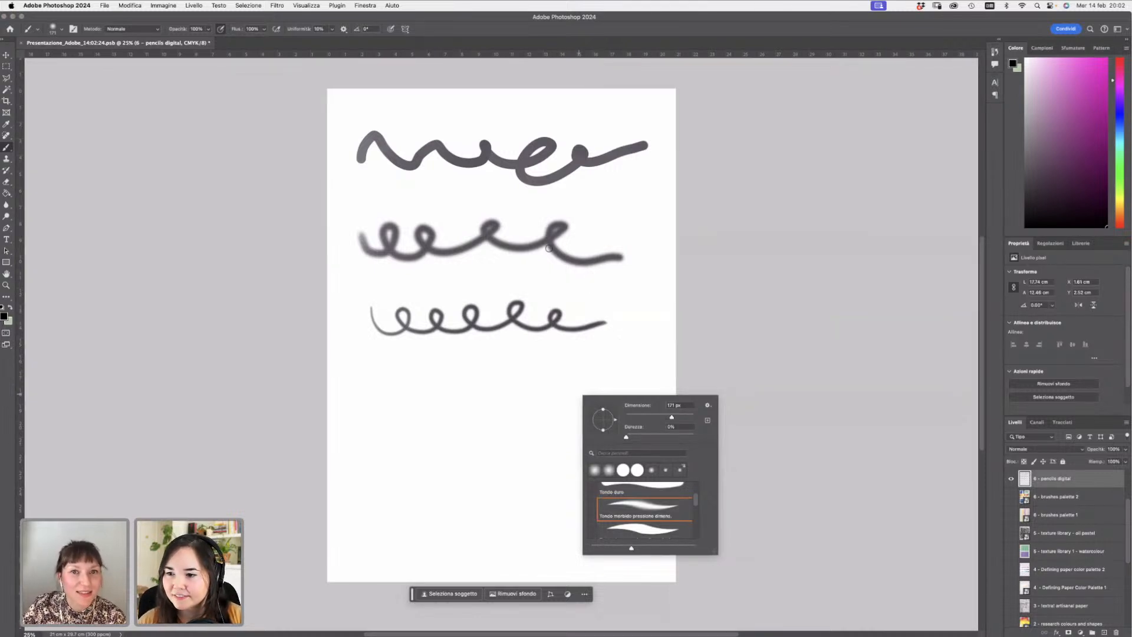
pyautogui.click(627, 346)
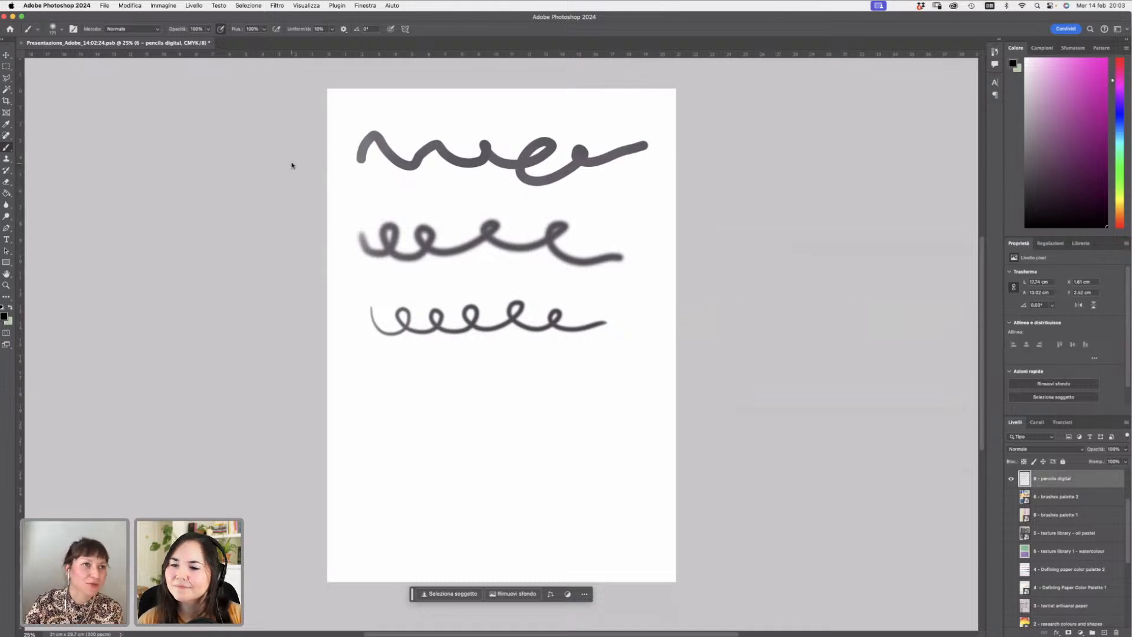
pyautogui.click(9, 79)
pyautogui.click(9, 81)
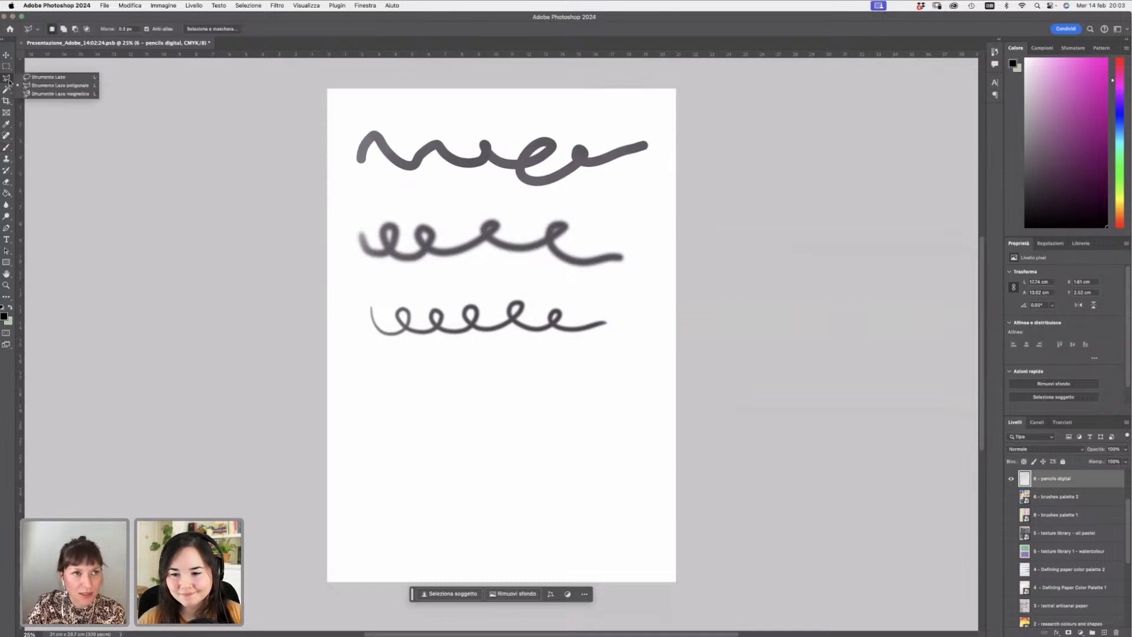
pyautogui.click(8, 148)
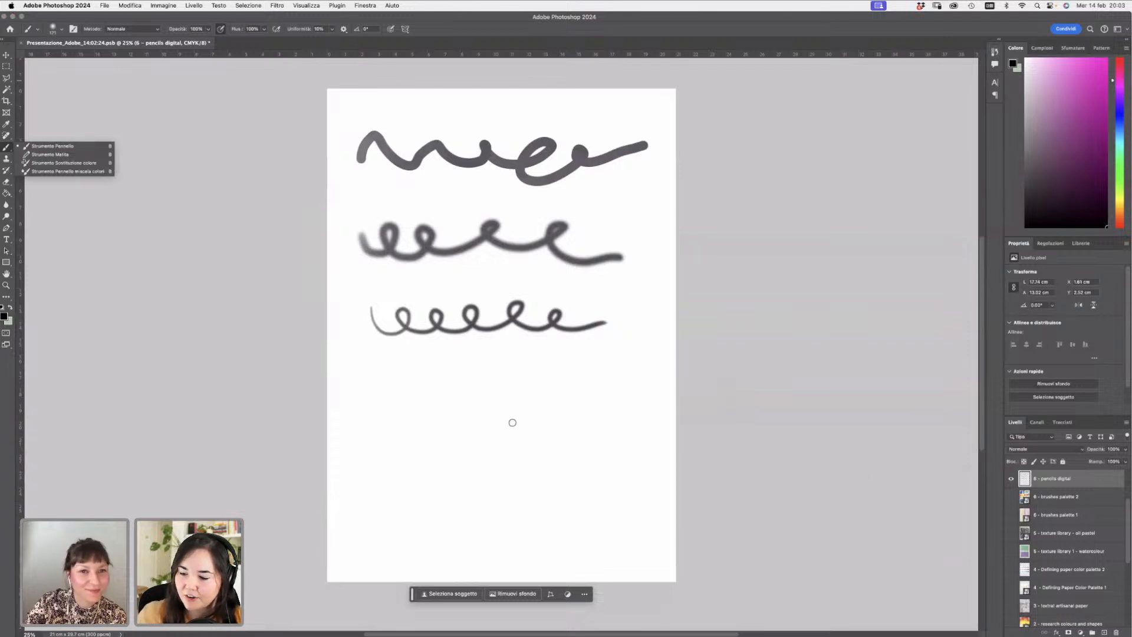
# - Choose the Pressione, Opacità e Flusso rotondo morbido brush and paint a fourth looping test stroke
pyautogui.rightClick(512, 421)
pyautogui.moveTo(630, 527); pyautogui.dragTo(633, 553)
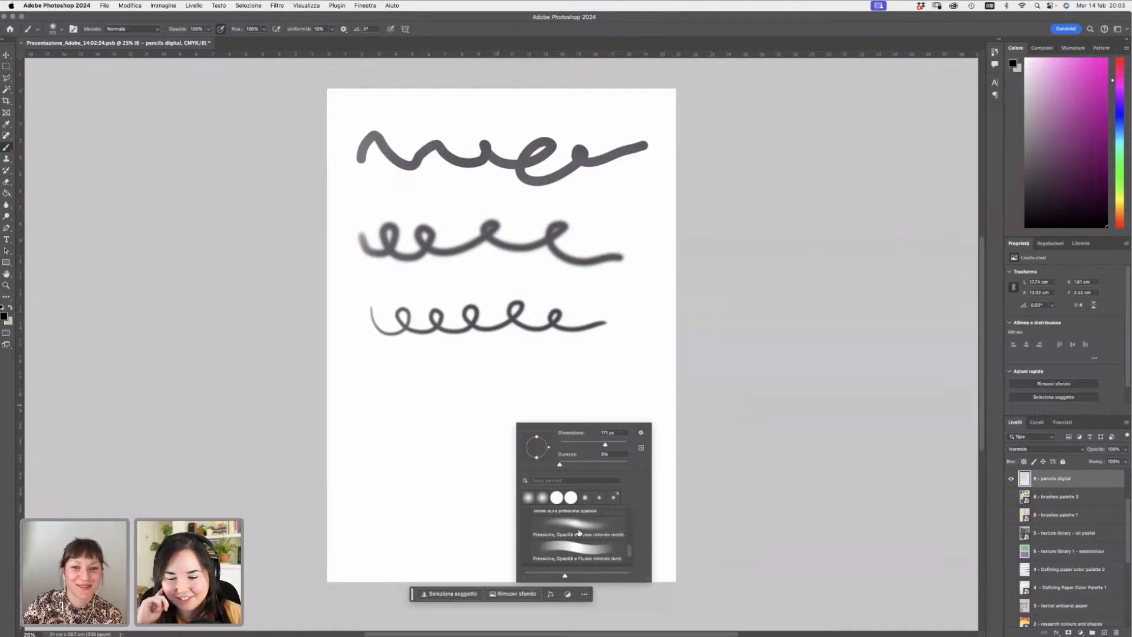
pyautogui.click(564, 528)
pyautogui.moveTo(369, 381)
pyautogui.mouseDown()
pyautogui.moveTo(410, 388)
pyautogui.moveTo(403, 373)
pyautogui.moveTo(412, 392)
pyautogui.moveTo(443, 387)
pyautogui.moveTo(439, 376)
pyautogui.moveTo(473, 387)
pyautogui.moveTo(479, 374)
pyautogui.moveTo(472, 386)
pyautogui.moveTo(519, 389)
pyautogui.moveTo(518, 374)
pyautogui.moveTo(540, 398)
pyautogui.moveTo(582, 377)
pyautogui.moveTo(567, 385)
pyautogui.moveTo(655, 386)
pyautogui.mouseUp()
# - Choose the Tondo duro pressione opacità brush and paint fifth and sixth looping test strokes below the others
pyautogui.rightClick(378, 441)
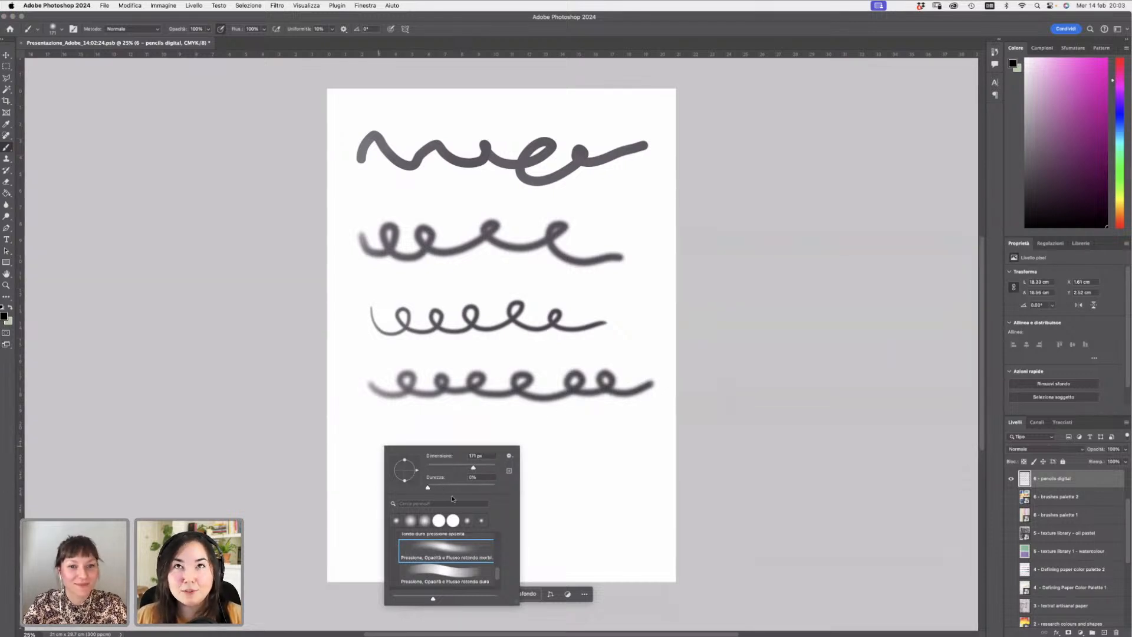
pyautogui.moveTo(498, 574)
pyautogui.mouseDown()
pyautogui.moveTo(500, 588)
pyautogui.moveTo(498, 565)
pyautogui.mouseUp()
pyautogui.click(477, 557)
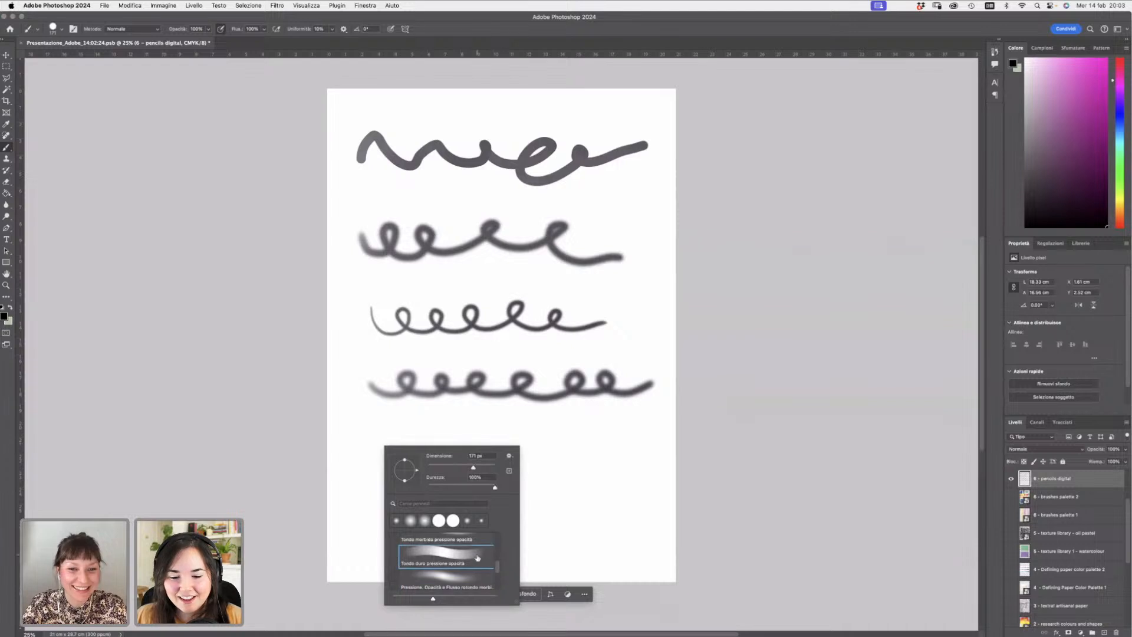
pyautogui.click(375, 446)
pyautogui.moveTo(374, 446)
pyautogui.mouseDown()
pyautogui.moveTo(400, 459)
pyautogui.moveTo(425, 439)
pyautogui.moveTo(415, 438)
pyautogui.moveTo(435, 458)
pyautogui.moveTo(468, 444)
pyautogui.moveTo(457, 444)
pyautogui.moveTo(491, 459)
pyautogui.moveTo(502, 438)
pyautogui.moveTo(508, 460)
pyautogui.moveTo(550, 443)
pyautogui.moveTo(540, 444)
pyautogui.moveTo(599, 443)
pyautogui.moveTo(596, 460)
pyautogui.moveTo(647, 451)
pyautogui.mouseUp()
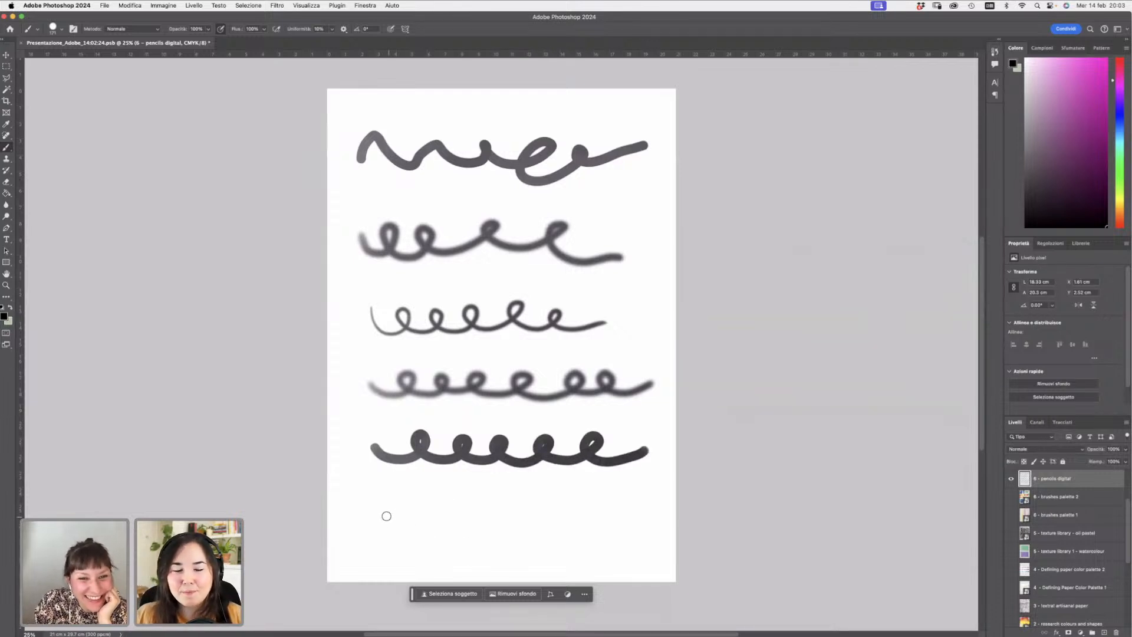
pyautogui.moveTo(378, 517)
pyautogui.mouseDown()
pyautogui.moveTo(424, 521)
pyautogui.moveTo(467, 505)
pyautogui.moveTo(461, 495)
pyautogui.moveTo(489, 514)
pyautogui.moveTo(517, 496)
pyautogui.moveTo(505, 494)
pyautogui.moveTo(549, 518)
pyautogui.moveTo(602, 499)
pyautogui.moveTo(581, 503)
pyautogui.moveTo(660, 526)
pyautogui.mouseUp()
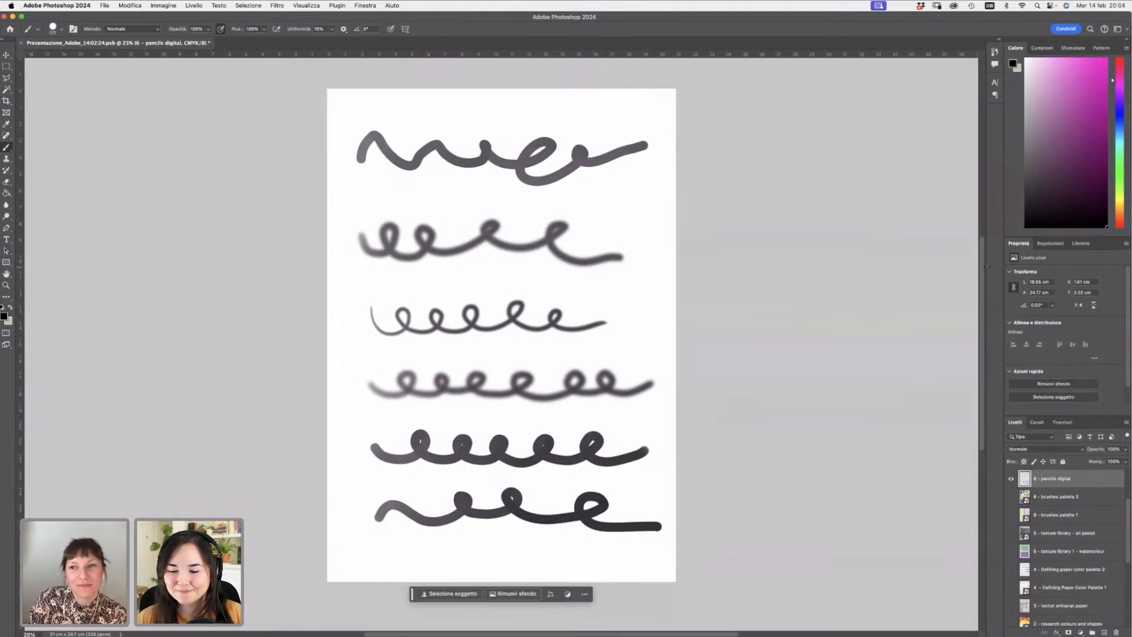
# - Show and select the 7 – shapes – paper layer group
pyautogui.moveTo(982, 269); pyautogui.dragTo(982, 322)
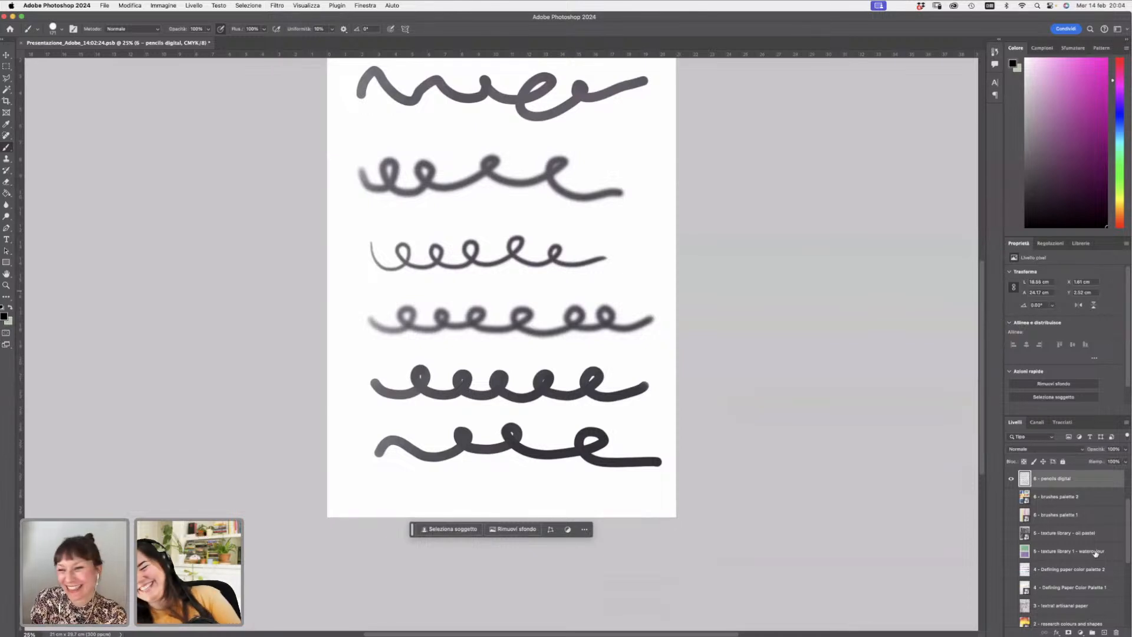
pyautogui.moveTo(1126, 517); pyautogui.dragTo(1127, 474)
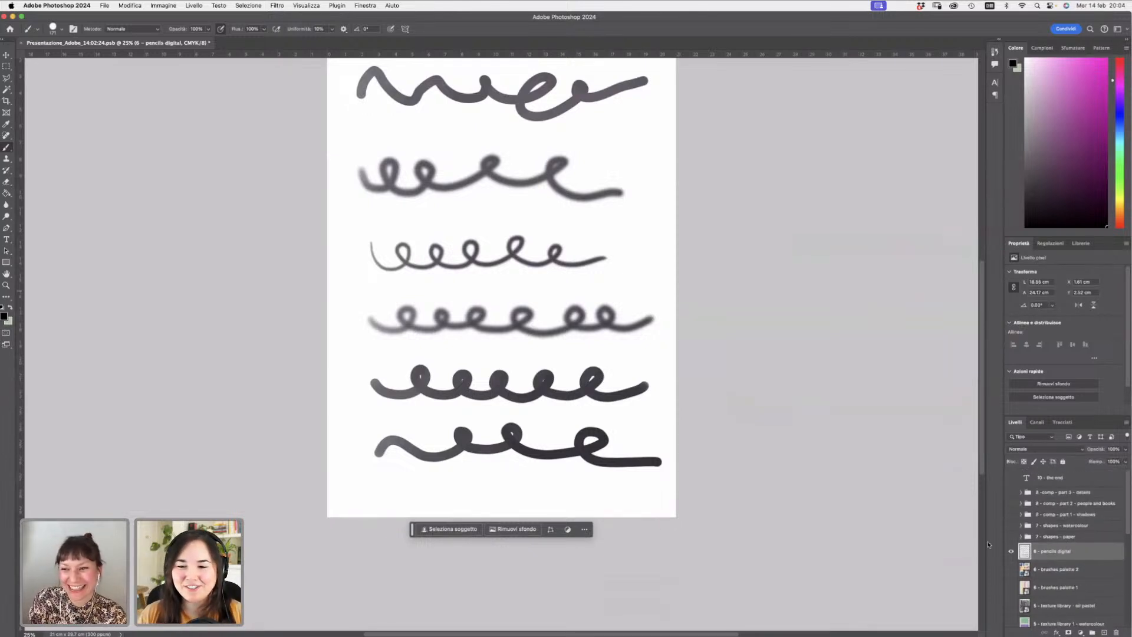
pyautogui.click(1049, 537)
pyautogui.click(1011, 536)
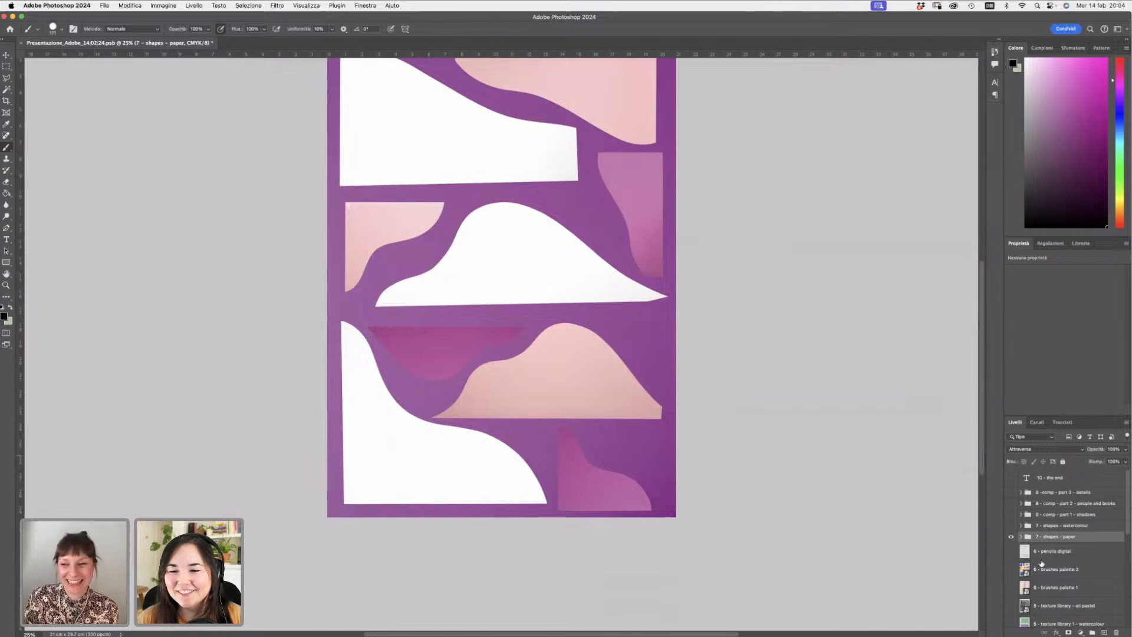
# - Expand the 7 – shapes – paper group and select its sfondo layer
pyautogui.click(1021, 537)
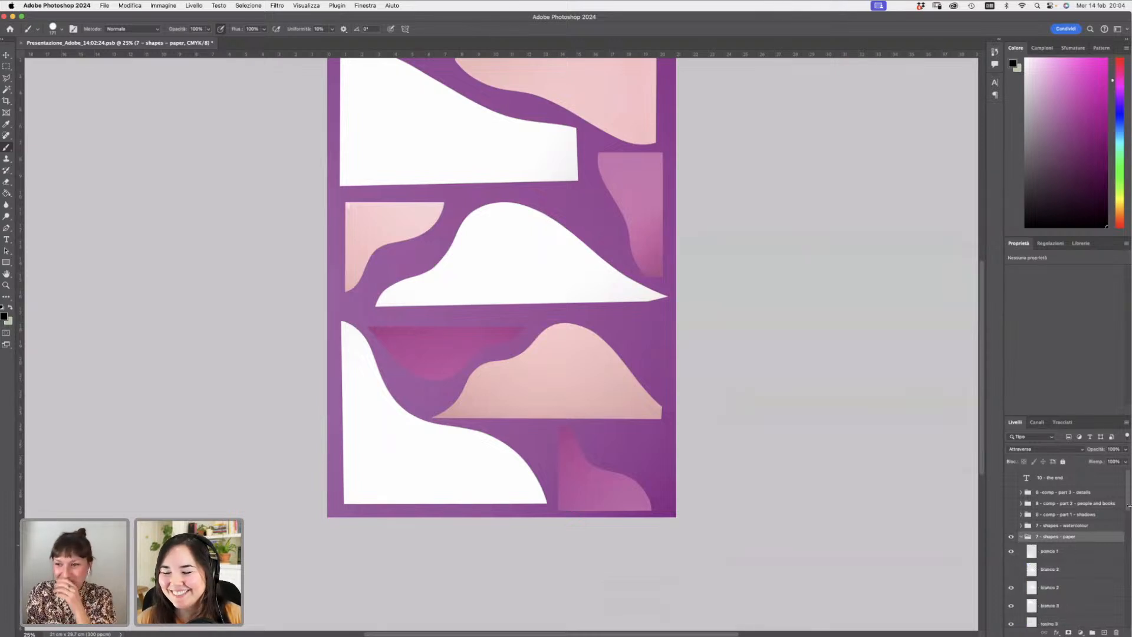
pyautogui.moveTo(1127, 505); pyautogui.dragTo(1124, 558)
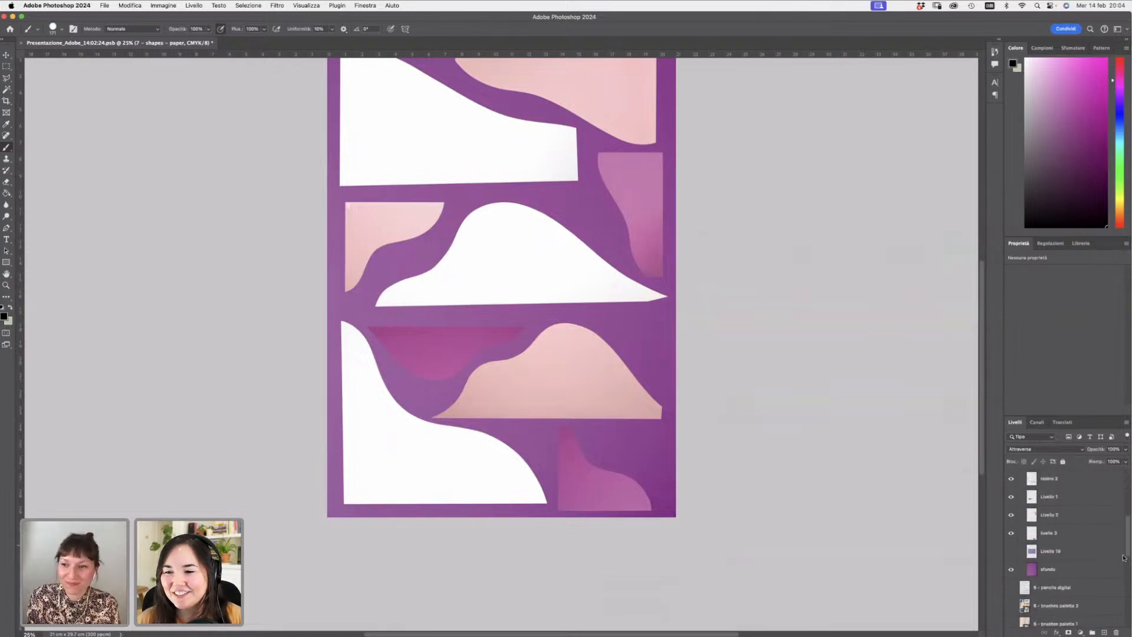
pyautogui.click(1079, 570)
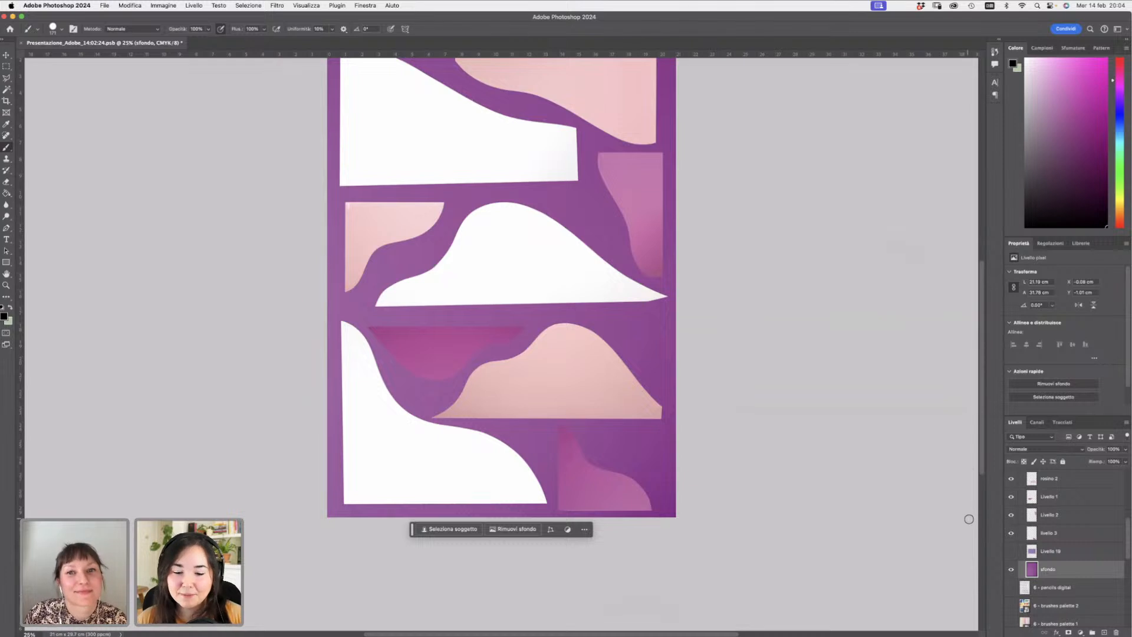
# - Zoom in to examine the paper shapes composition closely, then zoom back out to view the whole page
pyautogui.scroll(3, 982, 459)
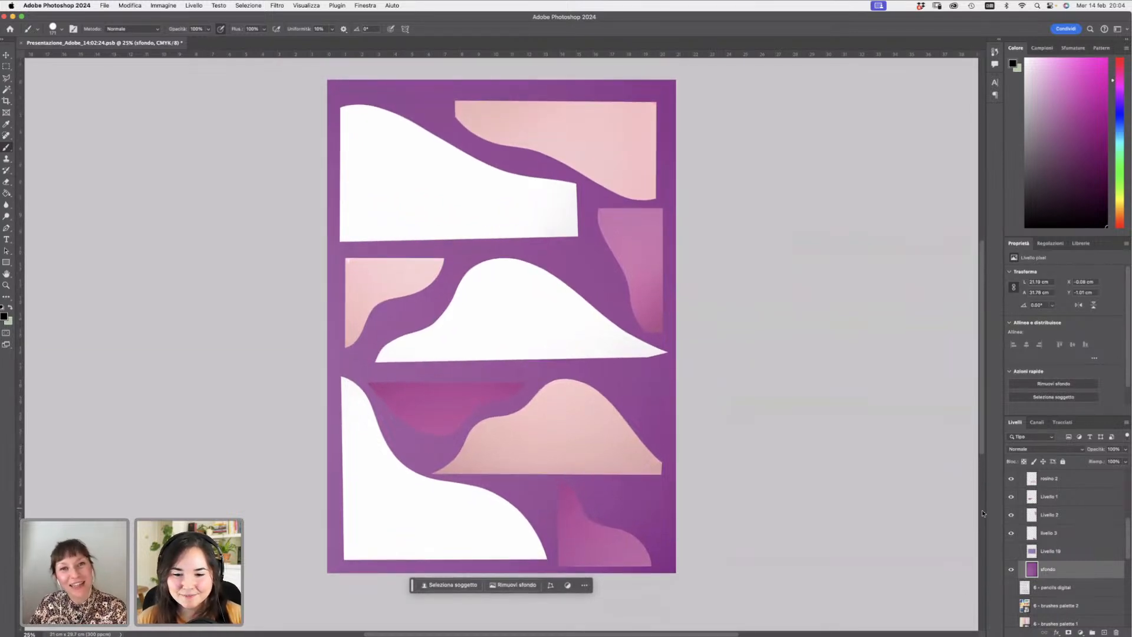
pyautogui.click(6, 284)
pyautogui.click(580, 297)
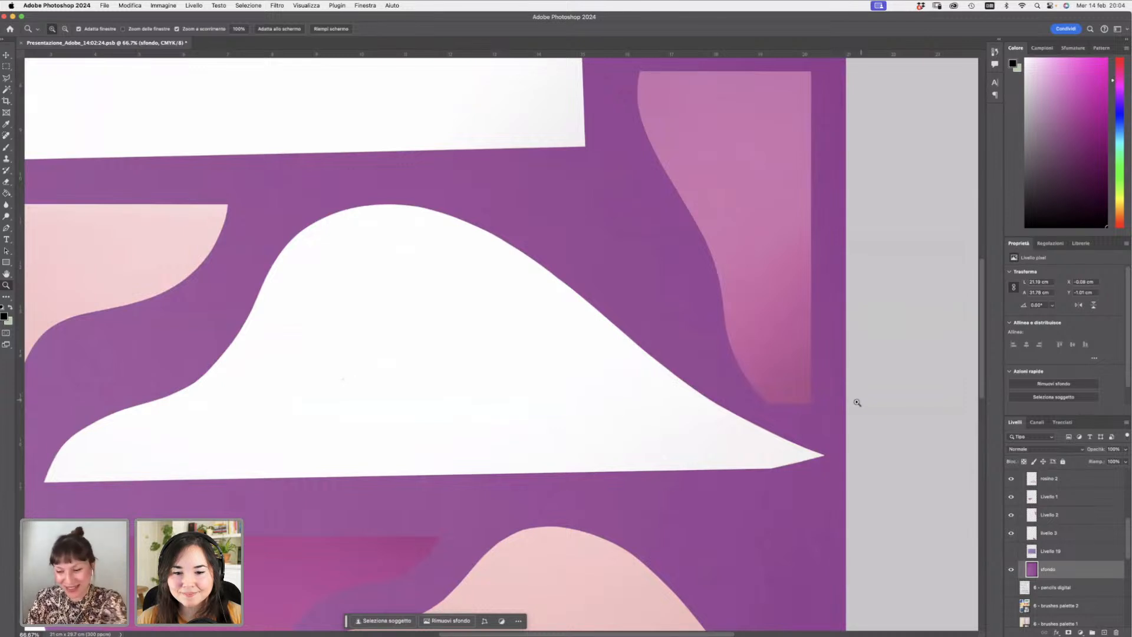
pyautogui.keyDown('alt'); pyautogui.click(700, 319); pyautogui.keyUp('alt')
pyautogui.keyDown('alt'); pyautogui.click(700, 320); pyautogui.keyUp('alt')
pyautogui.keyDown('alt'); pyautogui.click(700, 319); pyautogui.keyUp('alt')
pyautogui.keyDown('alt'); pyautogui.click(700, 319); pyautogui.keyUp('alt')
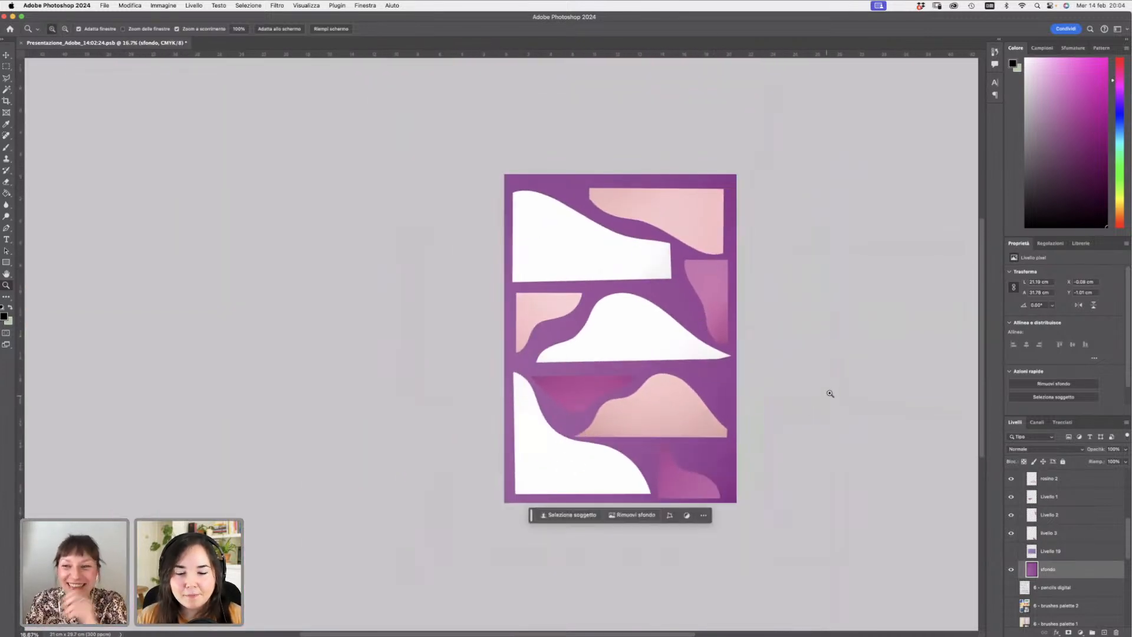
pyautogui.scroll(-2, 982, 356)
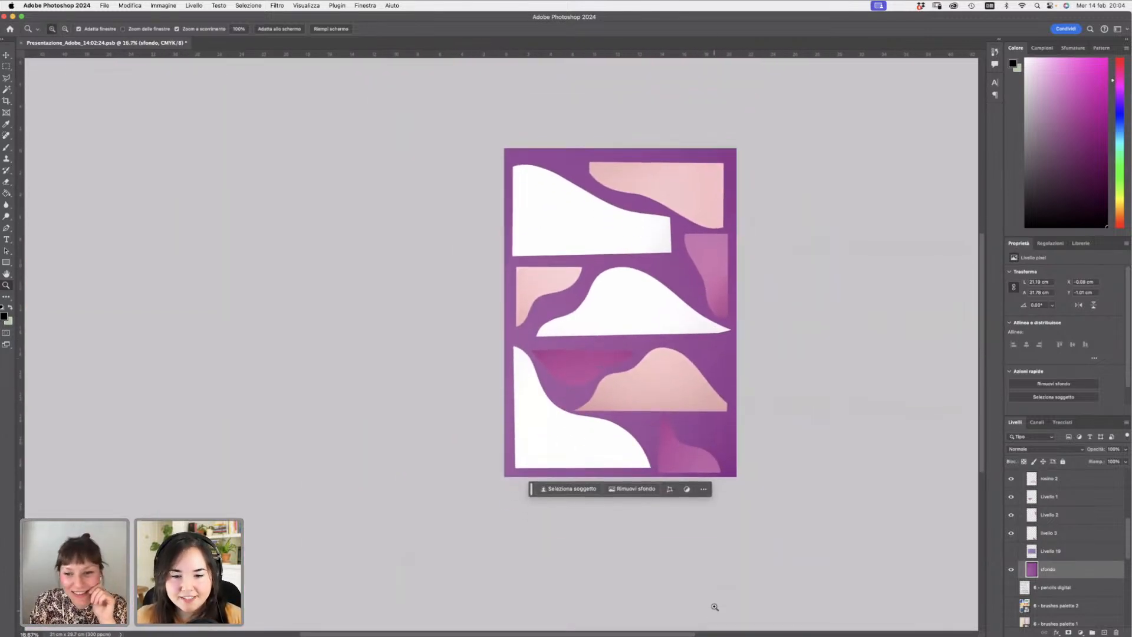
pyautogui.hscroll(3, 716, 629)
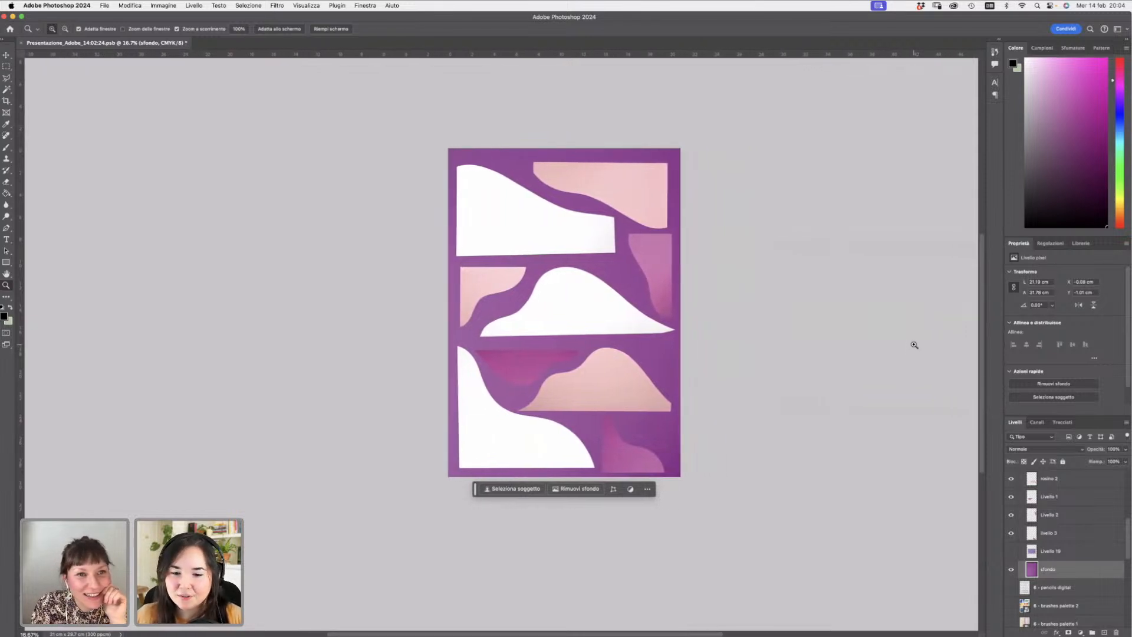
# - Hide the paper shape layers inside the 7 – shapes – paper group, leaving only the purple background visible
pyautogui.click(629, 341)
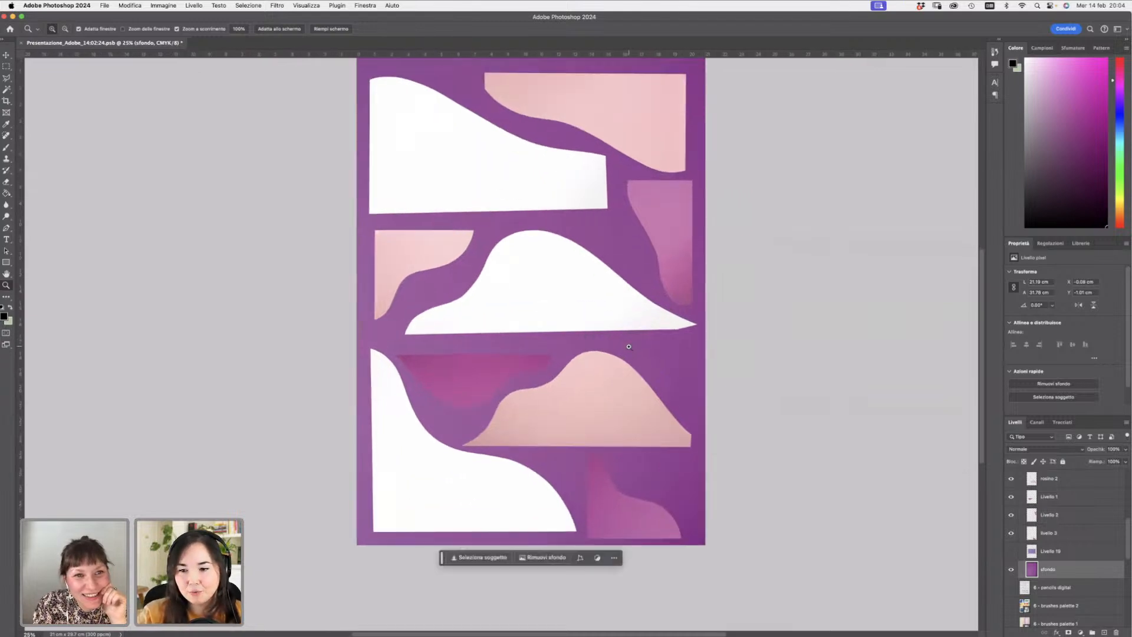
pyautogui.scroll(2, 984, 321)
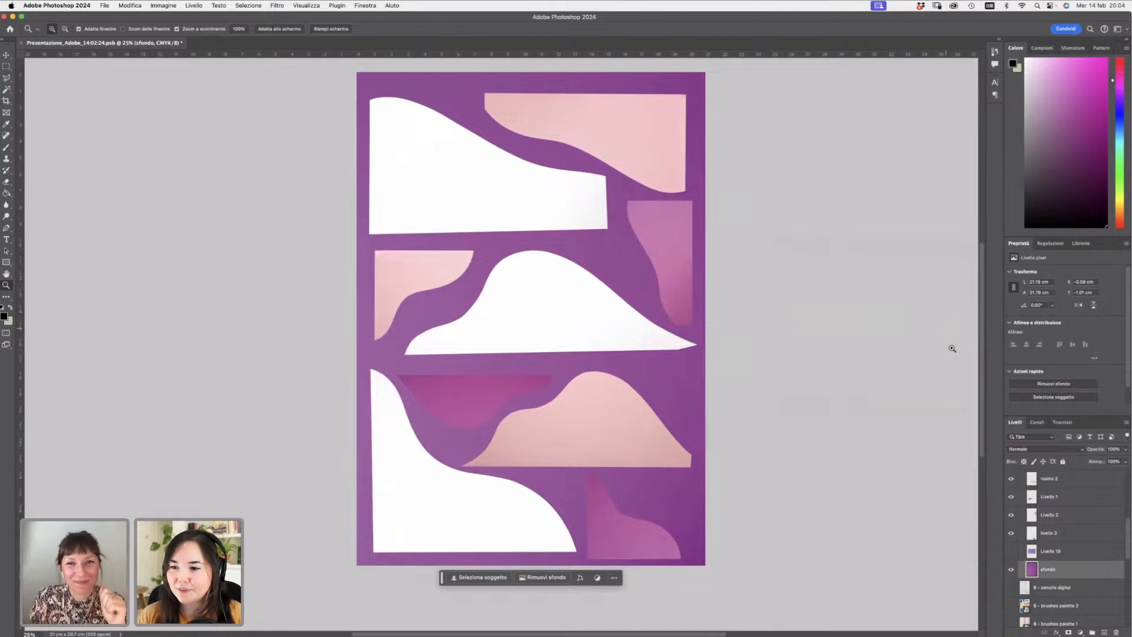
pyautogui.scroll(-1, 982, 259)
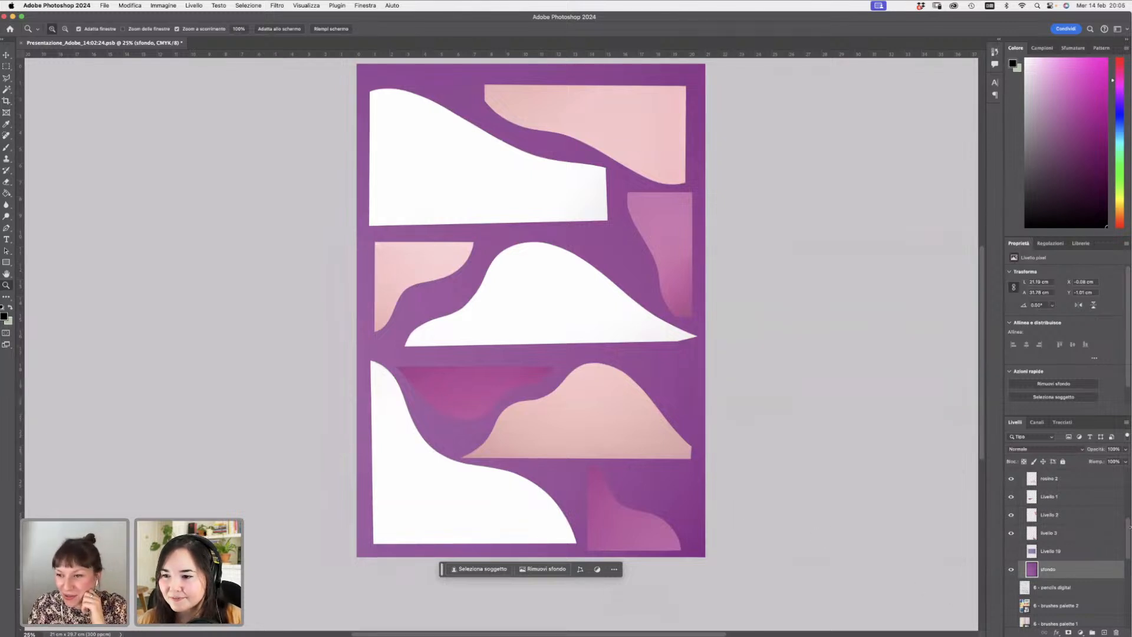
pyautogui.moveTo(1127, 531); pyautogui.dragTo(1123, 479)
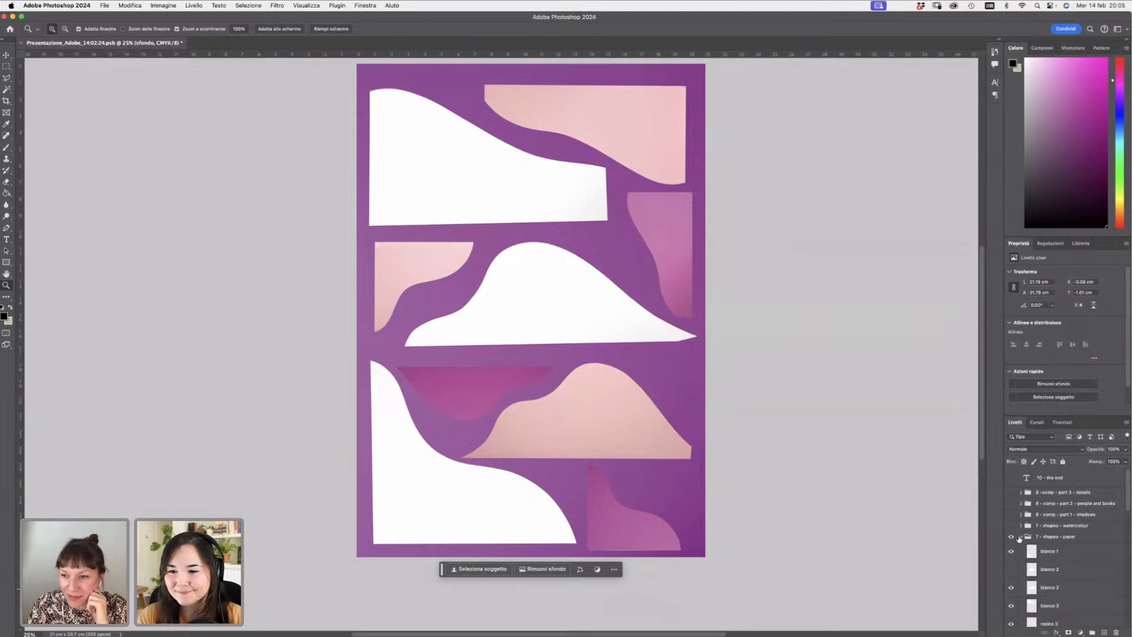
pyautogui.click(1019, 537)
pyautogui.click(1021, 536)
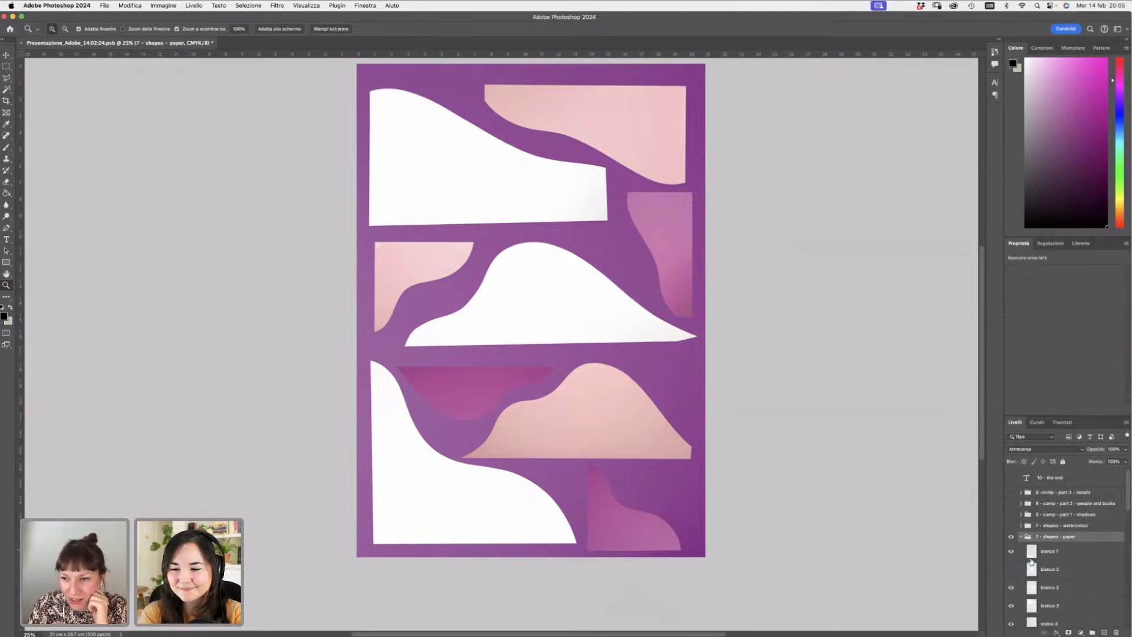
pyautogui.scroll(-5, 1123, 500)
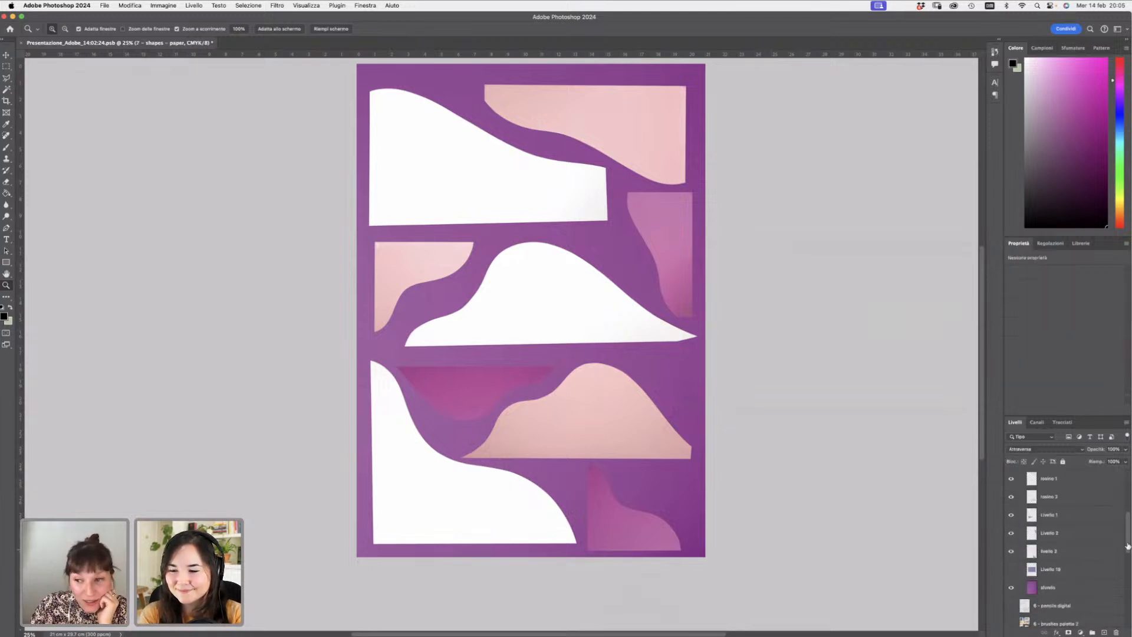
pyautogui.moveTo(1009, 564); pyautogui.dragTo(1012, 478)
pyautogui.scroll(5, 1126, 501)
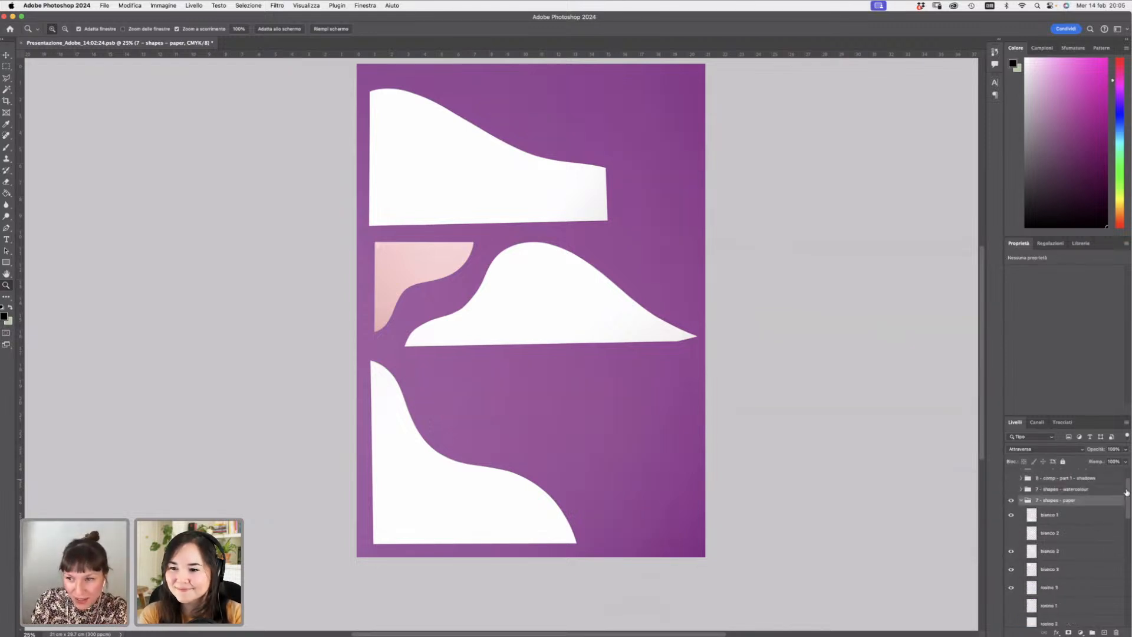
pyautogui.moveTo(1010, 590); pyautogui.dragTo(1020, 516)
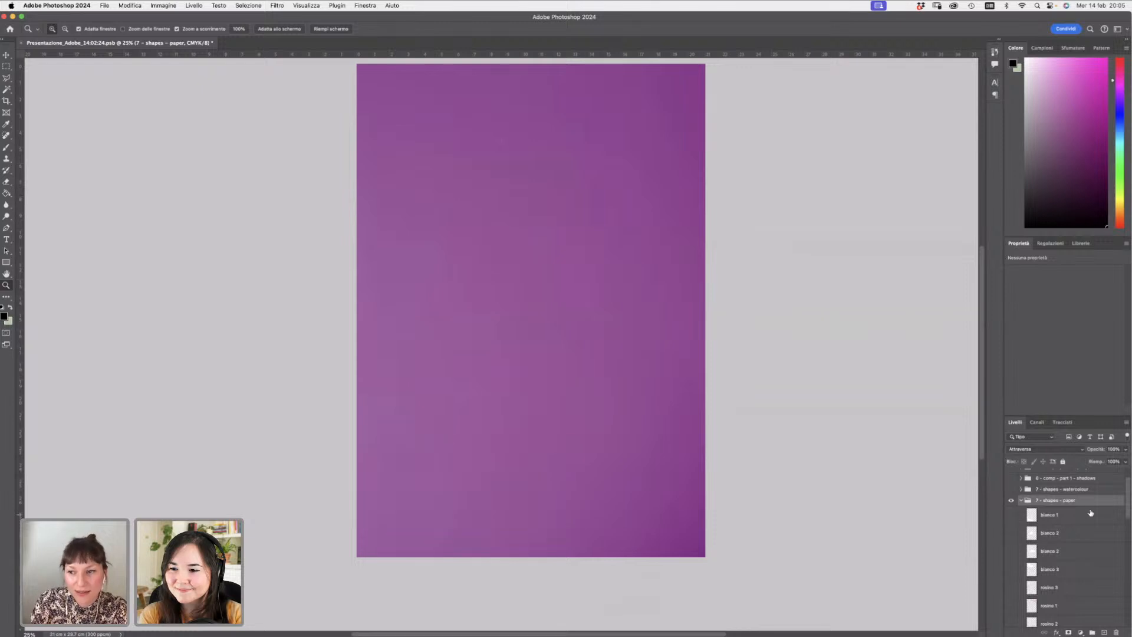
# - Toggle the watercolour and oil pastel texture library layers on and off to compare them against the background
pyautogui.scroll(-5, 1126, 501)
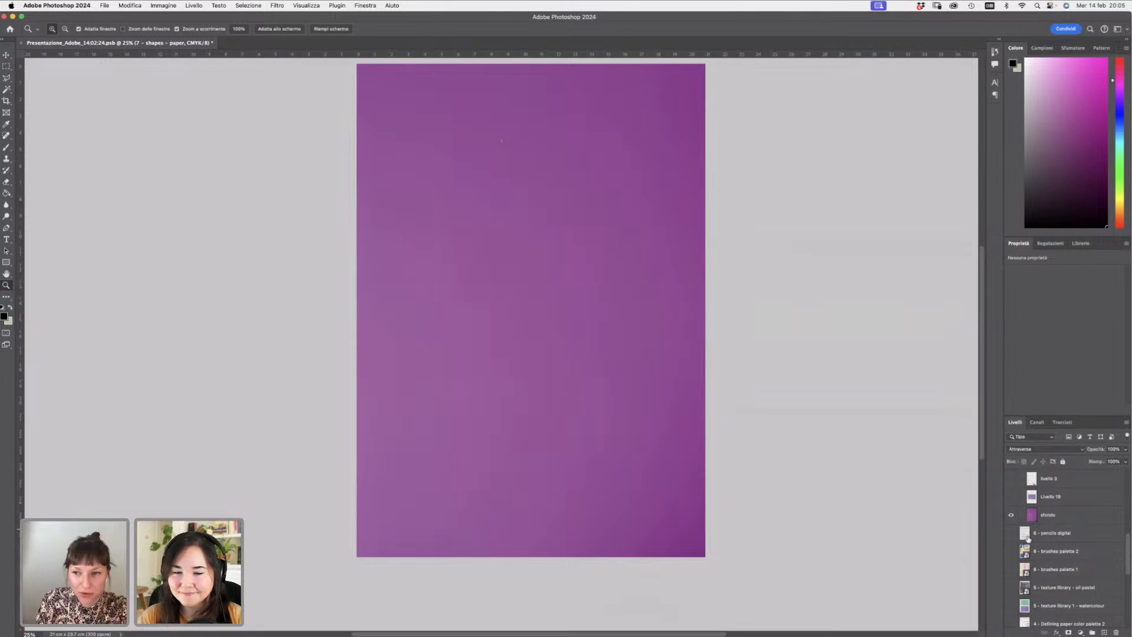
pyautogui.click(1012, 606)
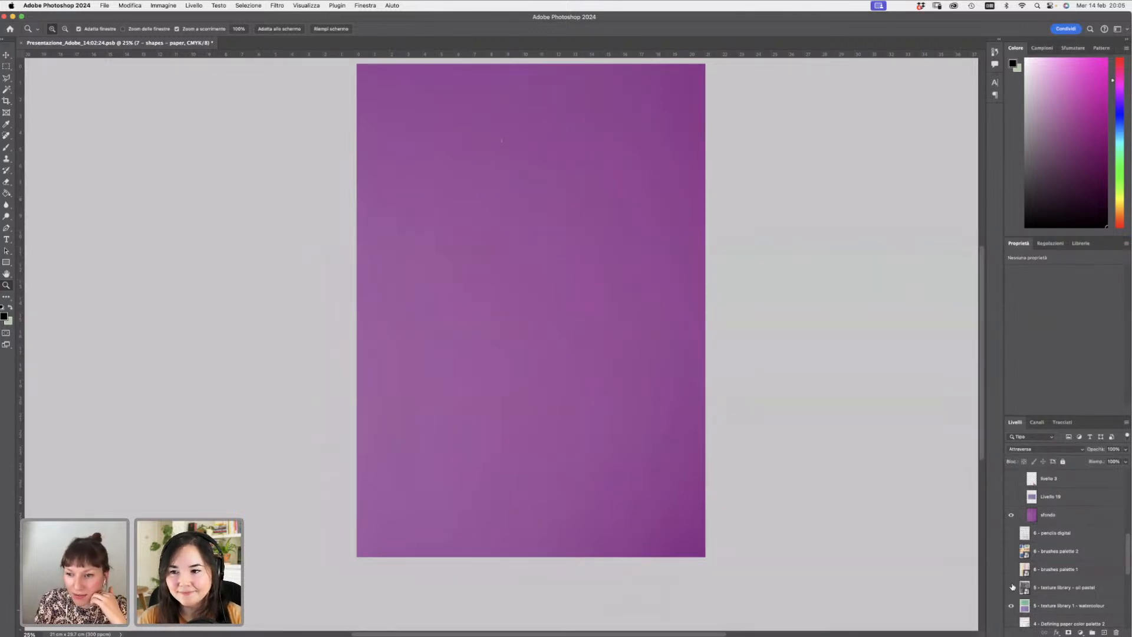
pyautogui.click(1011, 515)
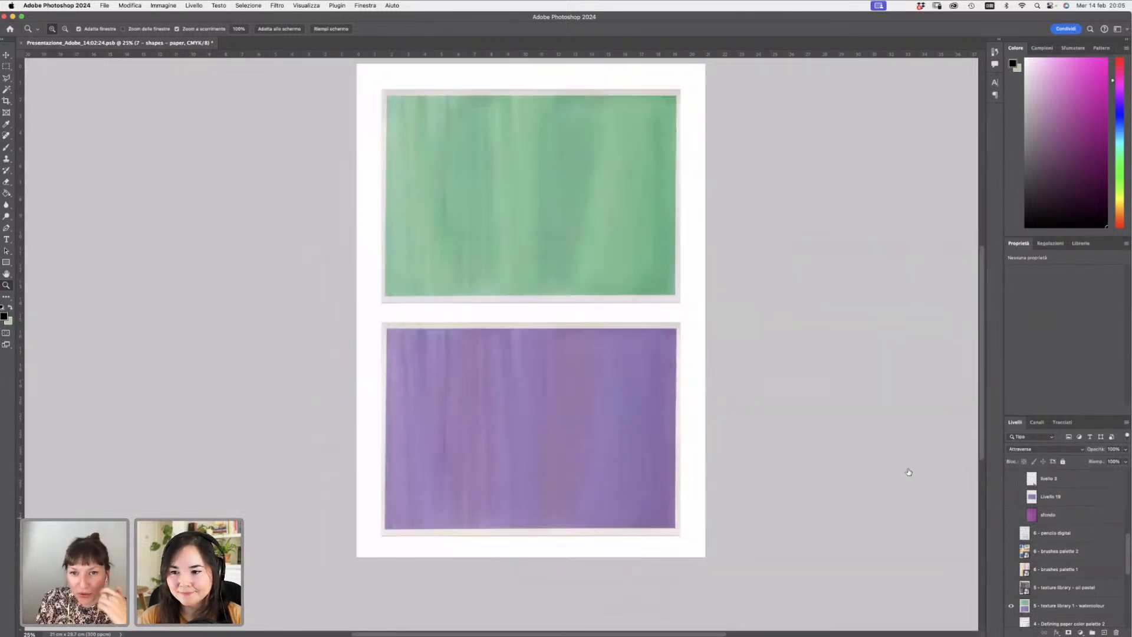
pyautogui.click(1012, 606)
pyautogui.click(1012, 588)
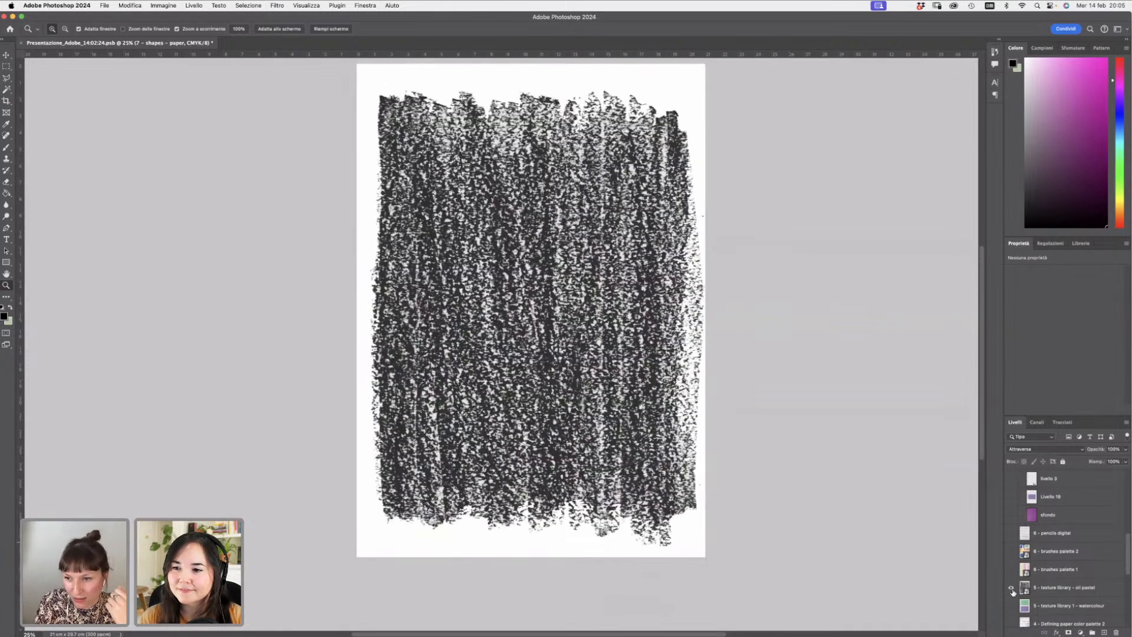
pyautogui.click(1011, 515)
pyautogui.moveTo(1127, 553); pyautogui.dragTo(1129, 547)
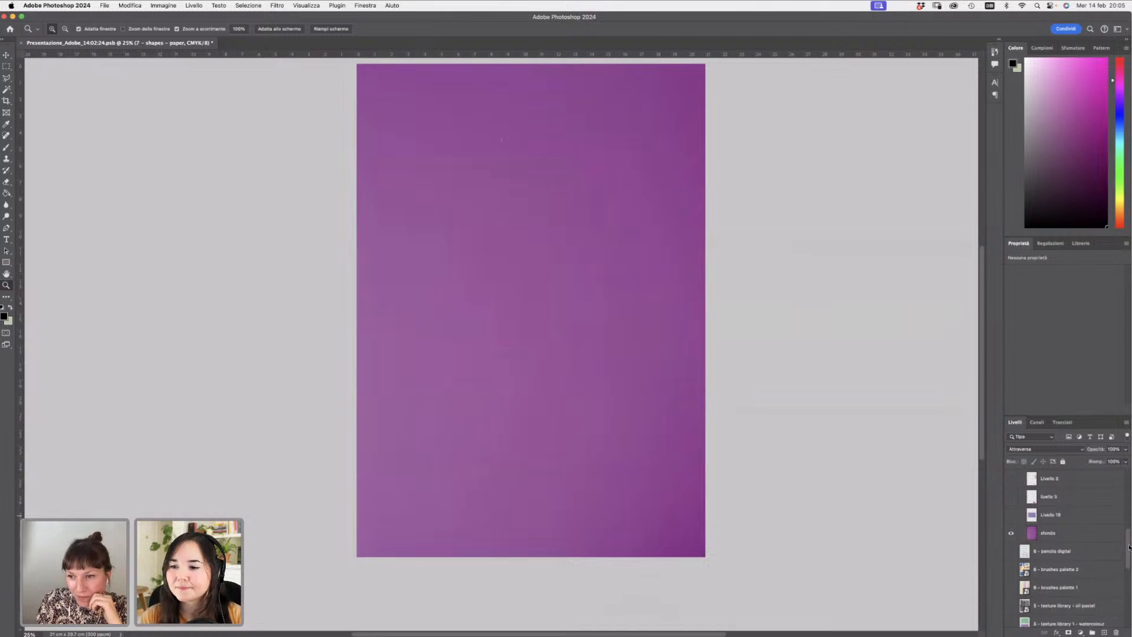
# - Show and select the Livello 19 purple watercolour swatch layer, then duplicate it
pyautogui.click(1011, 515)
pyautogui.click(1067, 521)
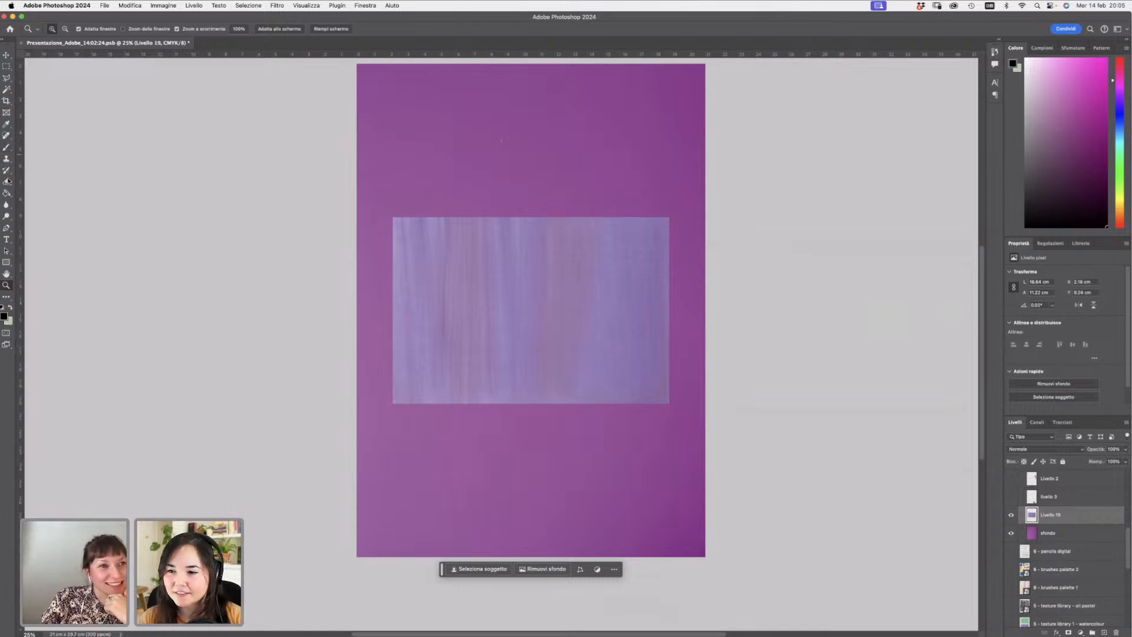
pyautogui.click(6, 181)
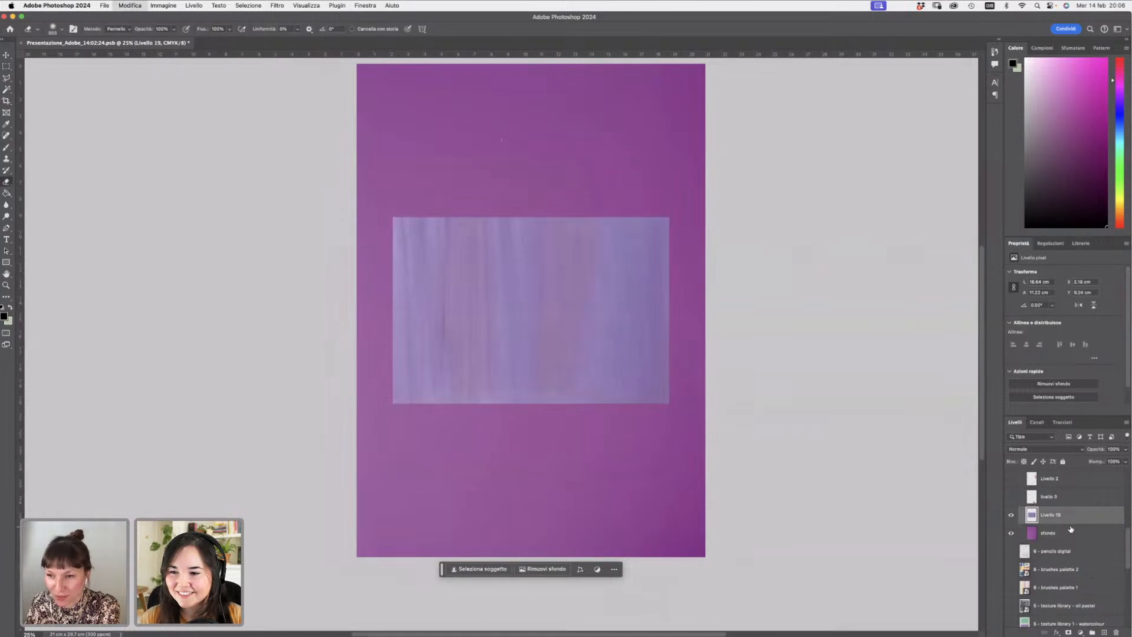
pyautogui.press('super+j')
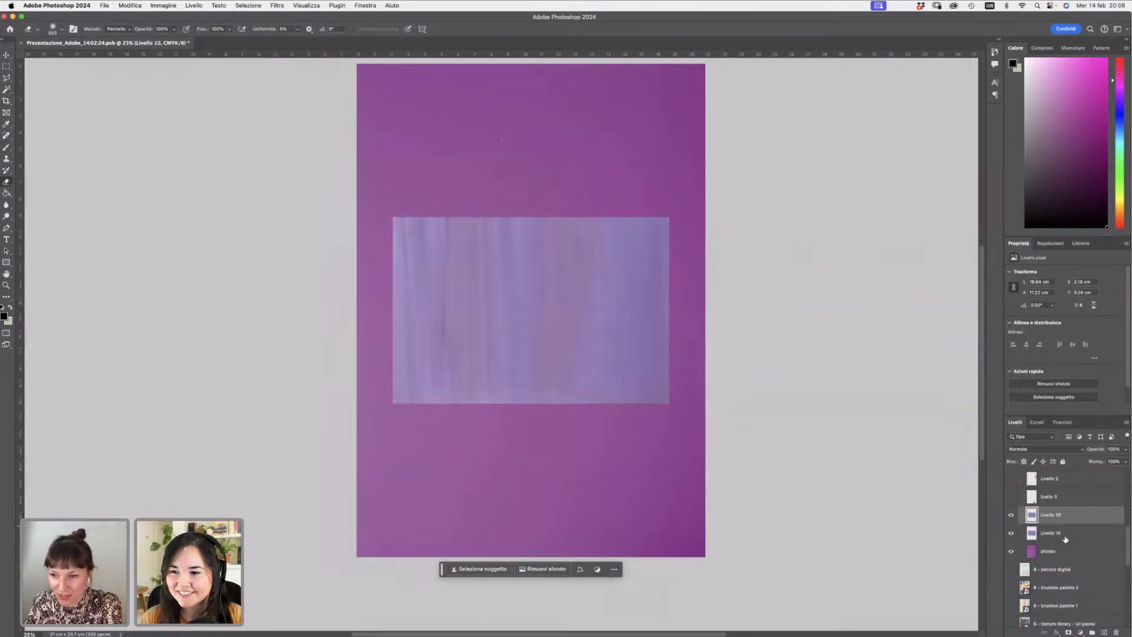
# - Set the Eraser tool's brush size to 184 px
pyautogui.click(7, 182)
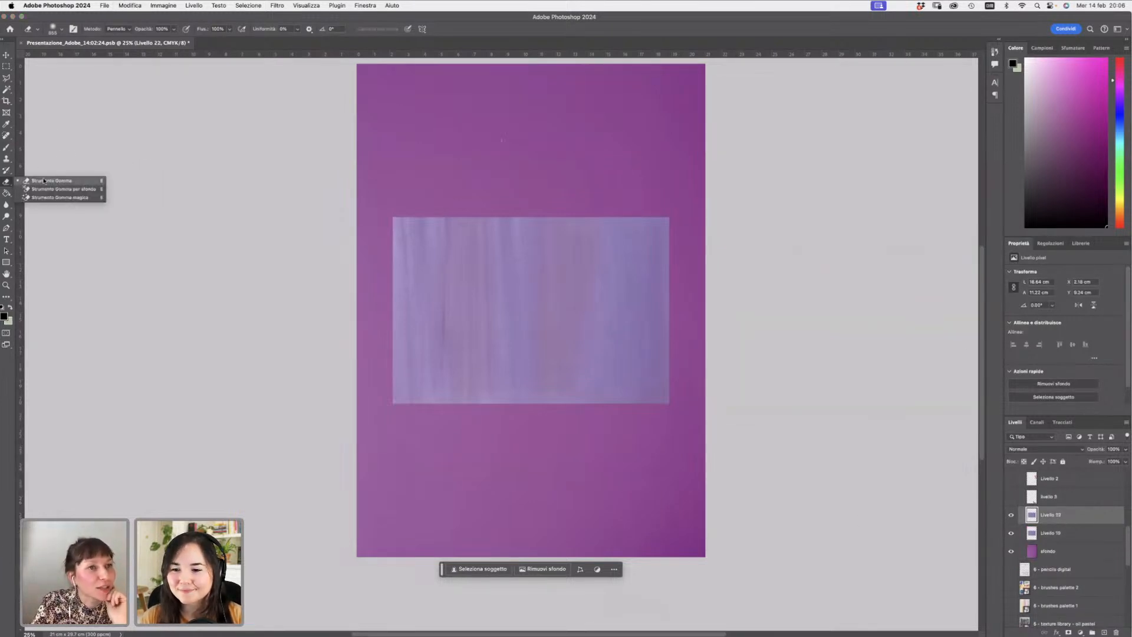
pyautogui.rightClick(428, 181)
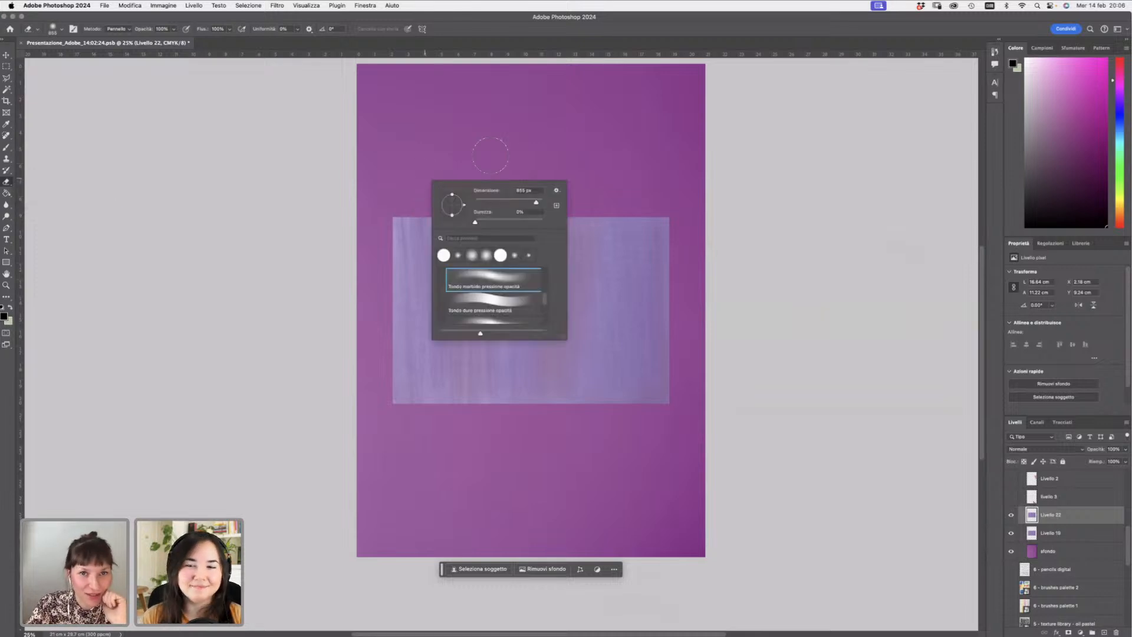
pyautogui.click(512, 202)
pyautogui.press('Return')
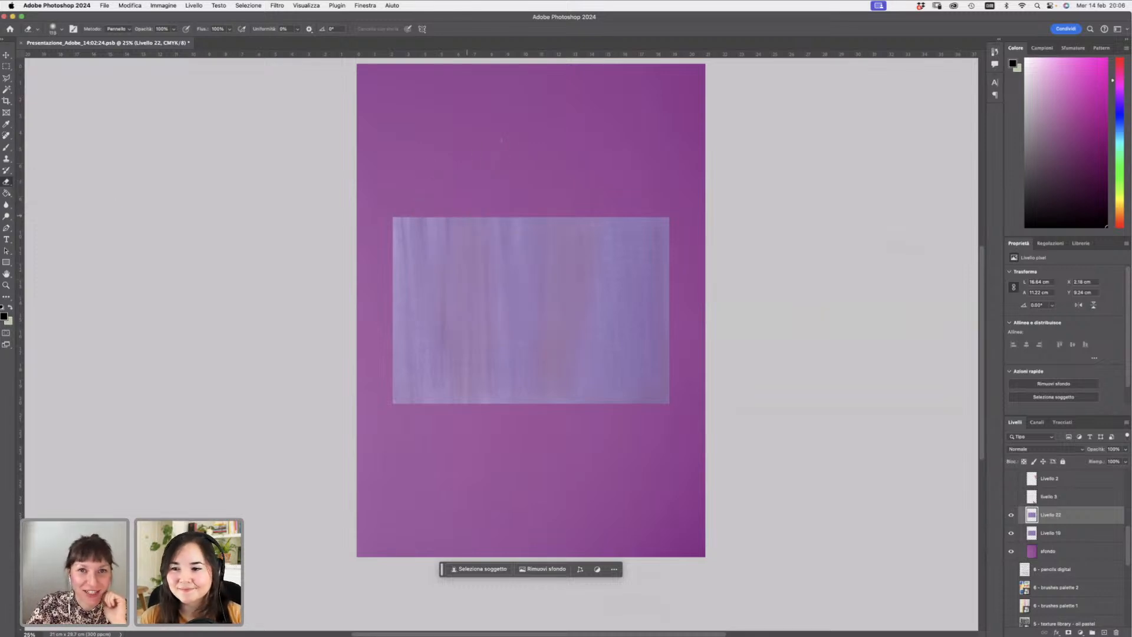
pyautogui.rightClick(441, 200)
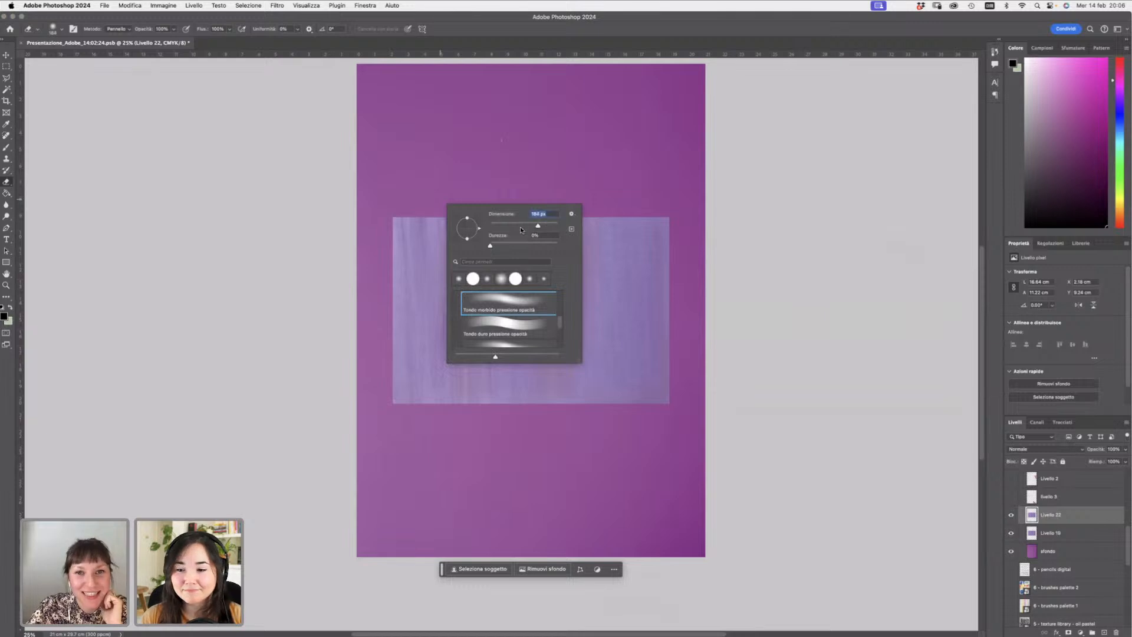
pyautogui.press('Return')
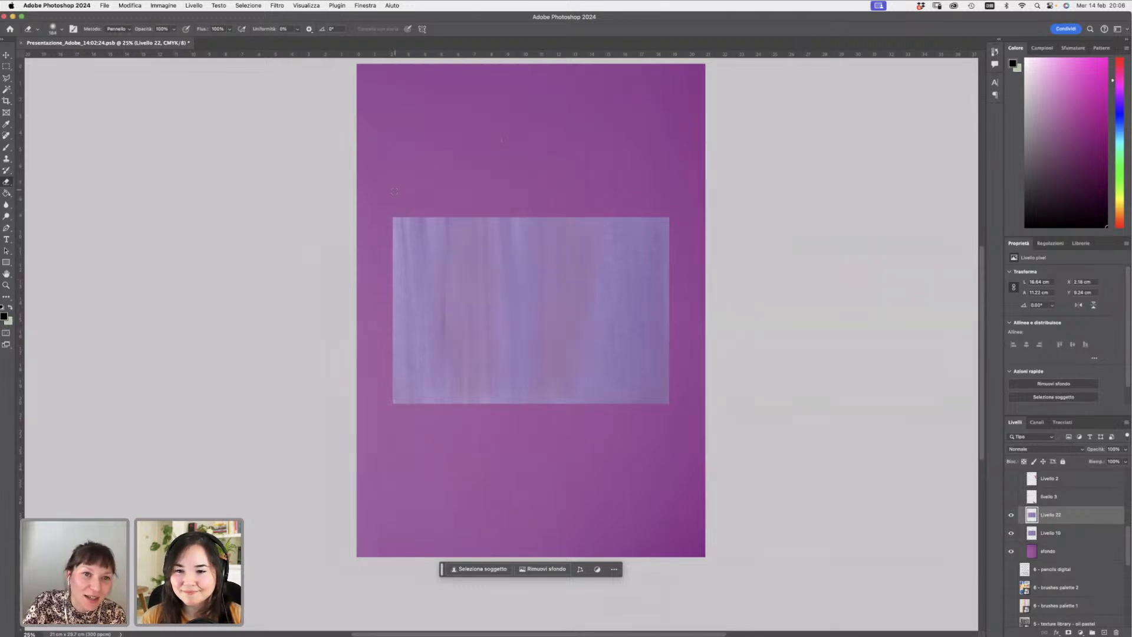
# - Select Livello 19 and hide its duplicate Livello 22
pyautogui.click(1047, 533)
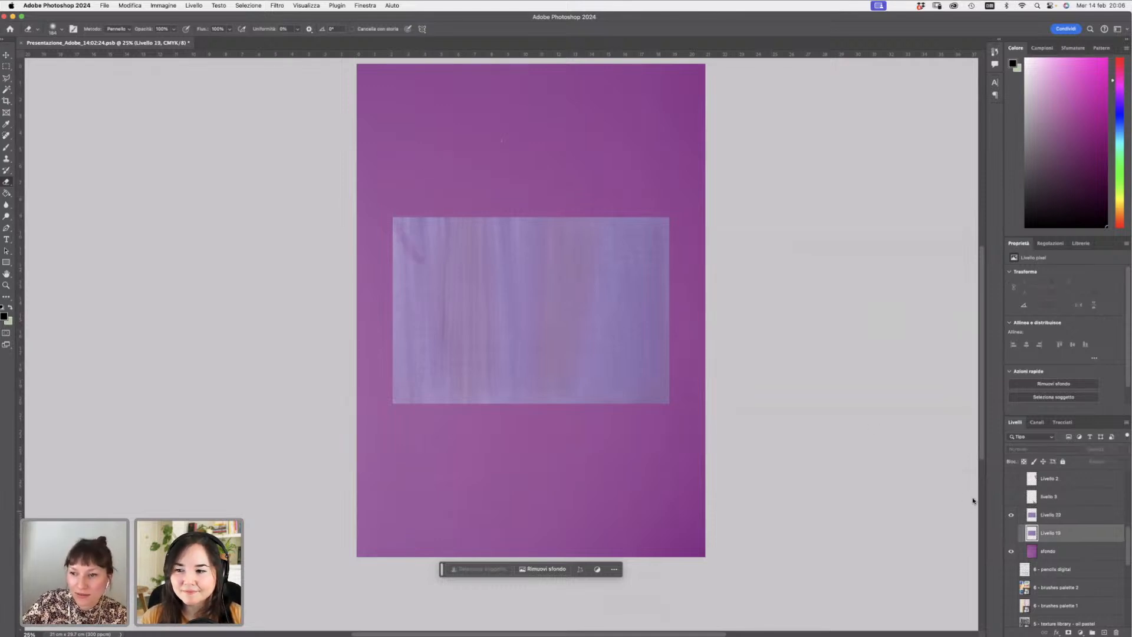
pyautogui.click(1011, 514)
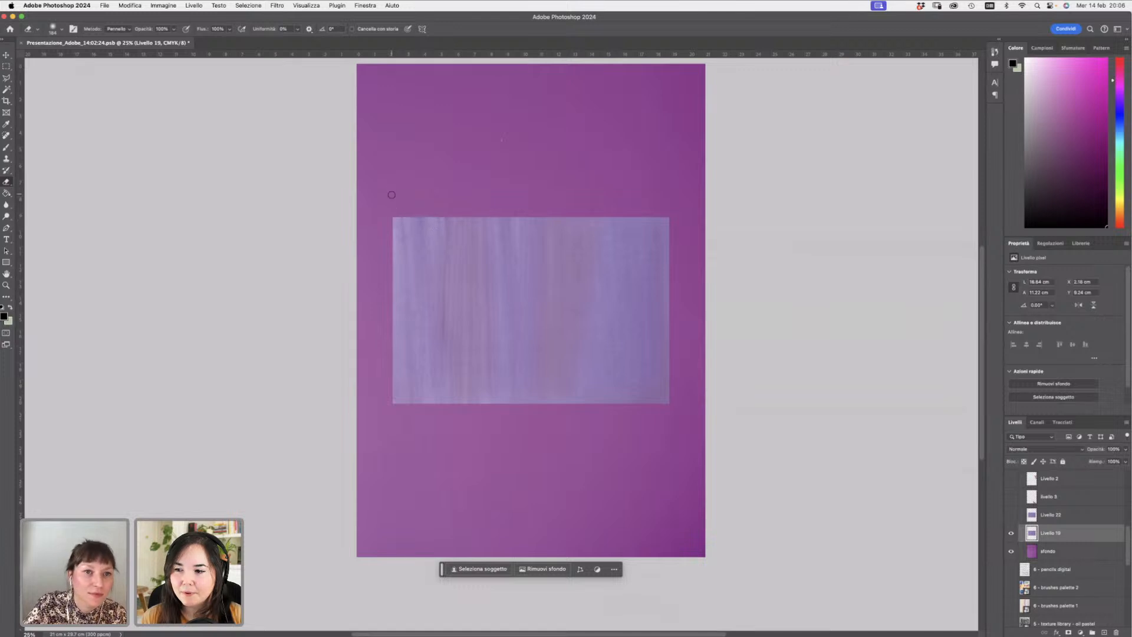
# - Erase a curved test stroke down the swatch's left side and undo it
pyautogui.moveTo(395, 222)
pyautogui.mouseDown()
pyautogui.moveTo(468, 314)
pyautogui.moveTo(485, 407)
pyautogui.mouseUp()
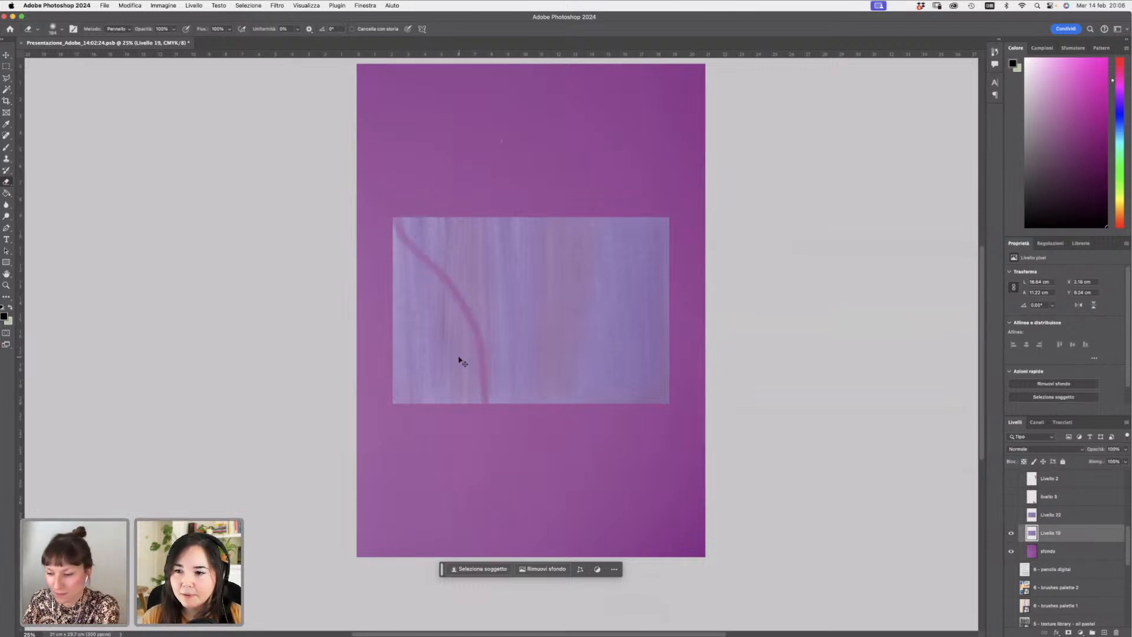
pyautogui.press('super+z')
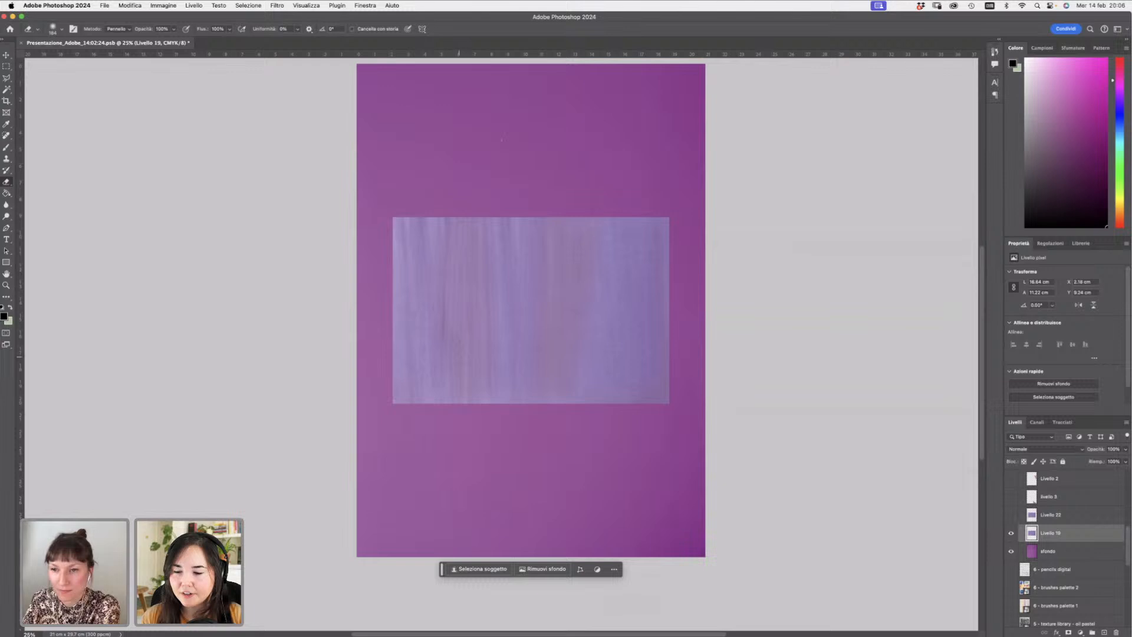
pyautogui.click(169, 8)
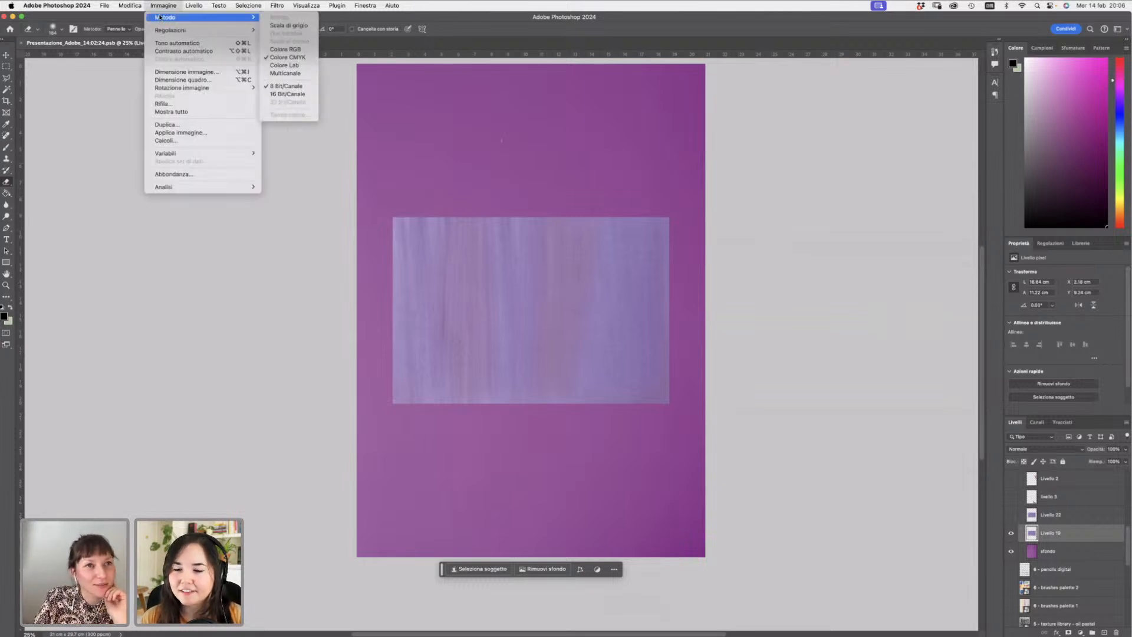
pyautogui.click(160, 17)
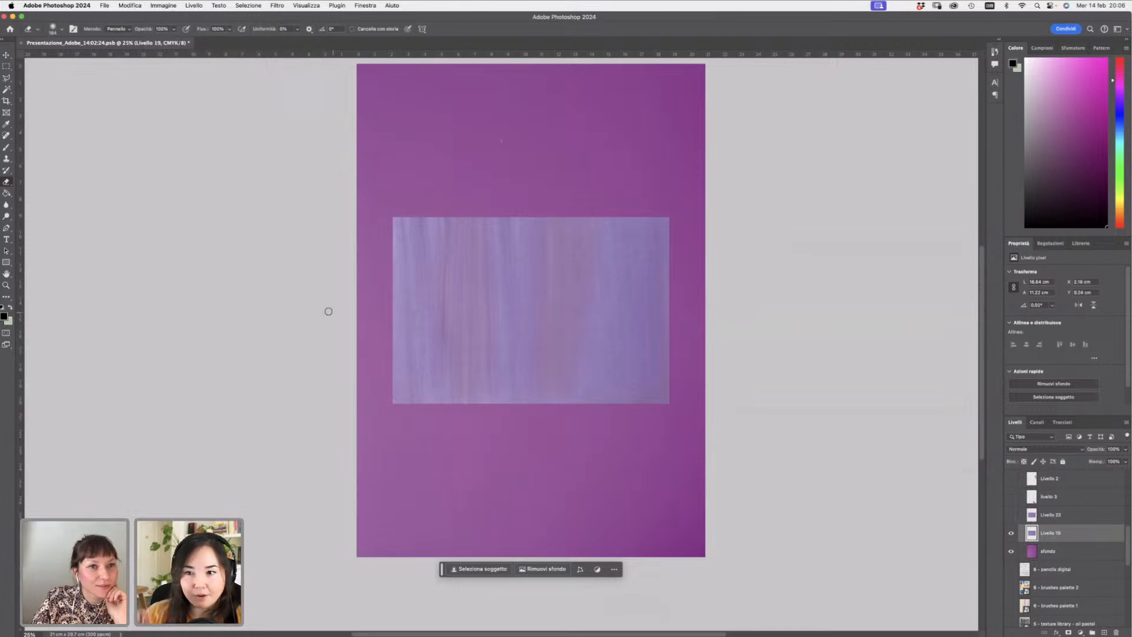
# - Switch the eraser to the Tondo duro hard round brush
pyautogui.rightClick(527, 321)
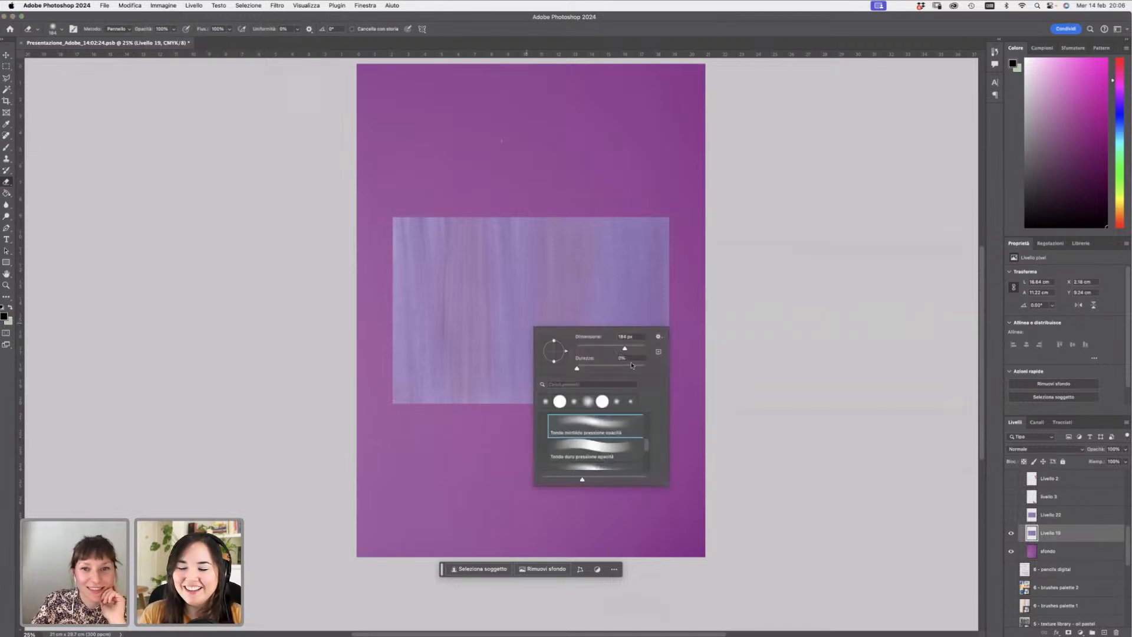
pyautogui.scroll(3, 647, 448)
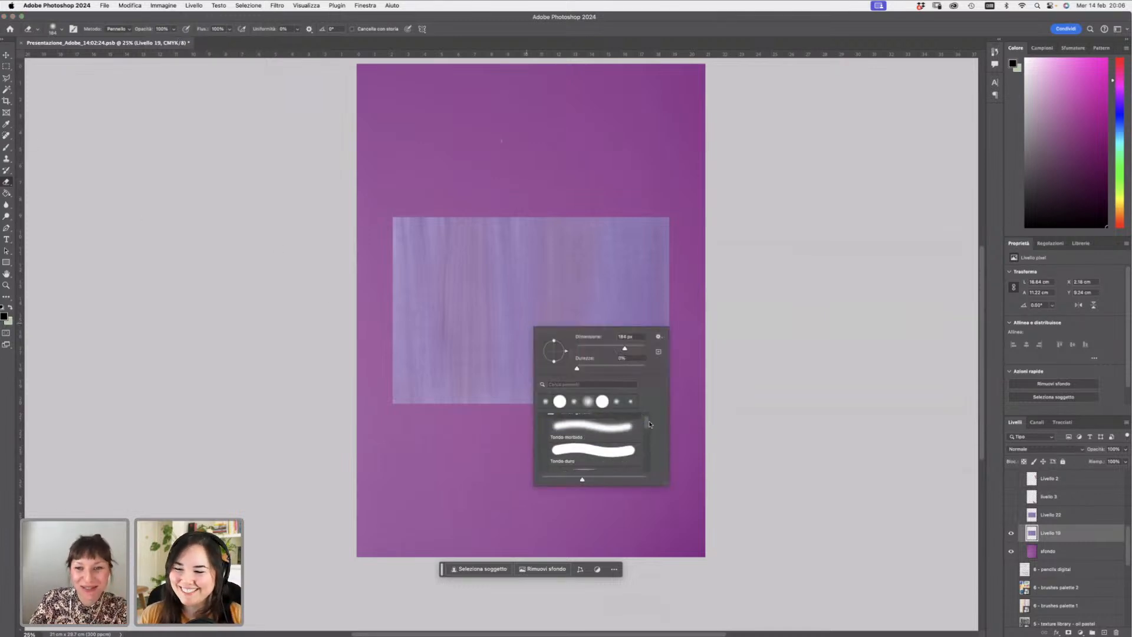
pyautogui.click(633, 449)
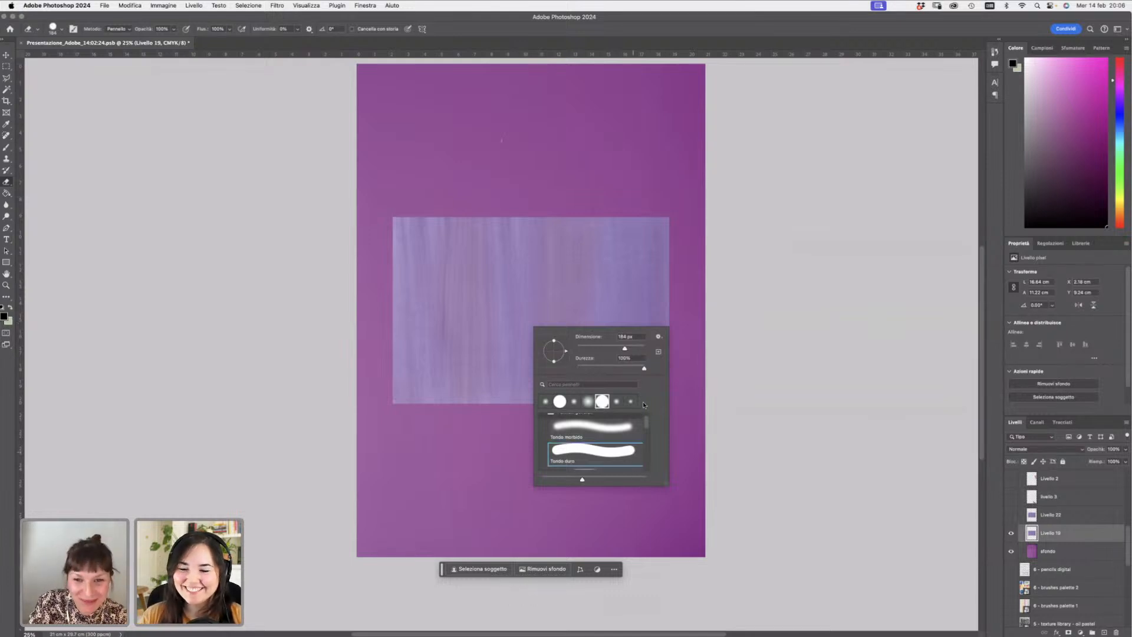
pyautogui.click(565, 164)
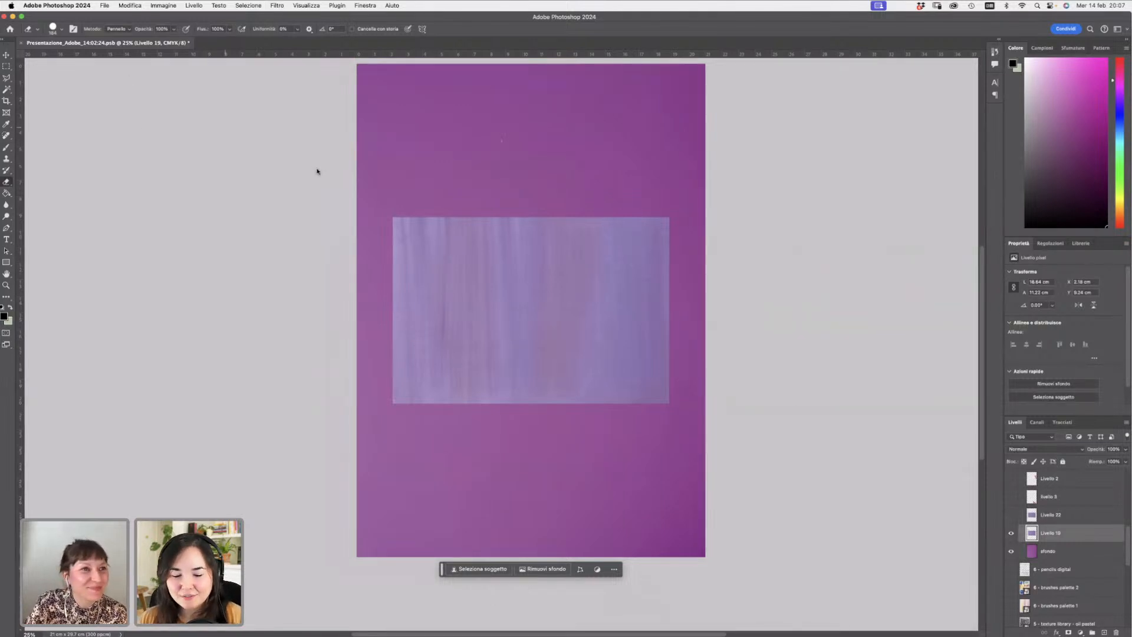
# - Erase two curving path bands from the swatch's top corners down to its bottom edge, undoing an extra connecting stroke
pyautogui.moveTo(390, 203)
pyautogui.mouseDown()
pyautogui.moveTo(403, 248)
pyautogui.moveTo(451, 310)
pyautogui.moveTo(472, 394)
pyautogui.moveTo(461, 408)
pyautogui.mouseUp()
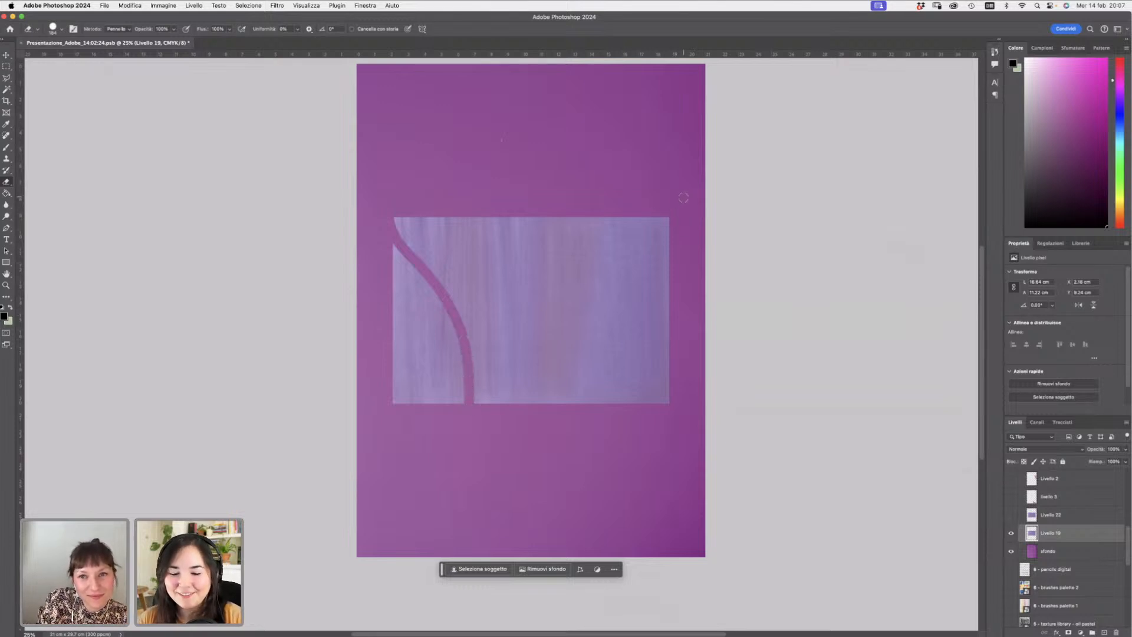
pyautogui.moveTo(666, 207)
pyautogui.mouseDown()
pyautogui.moveTo(639, 227)
pyautogui.moveTo(609, 336)
pyautogui.moveTo(560, 404)
pyautogui.mouseUp()
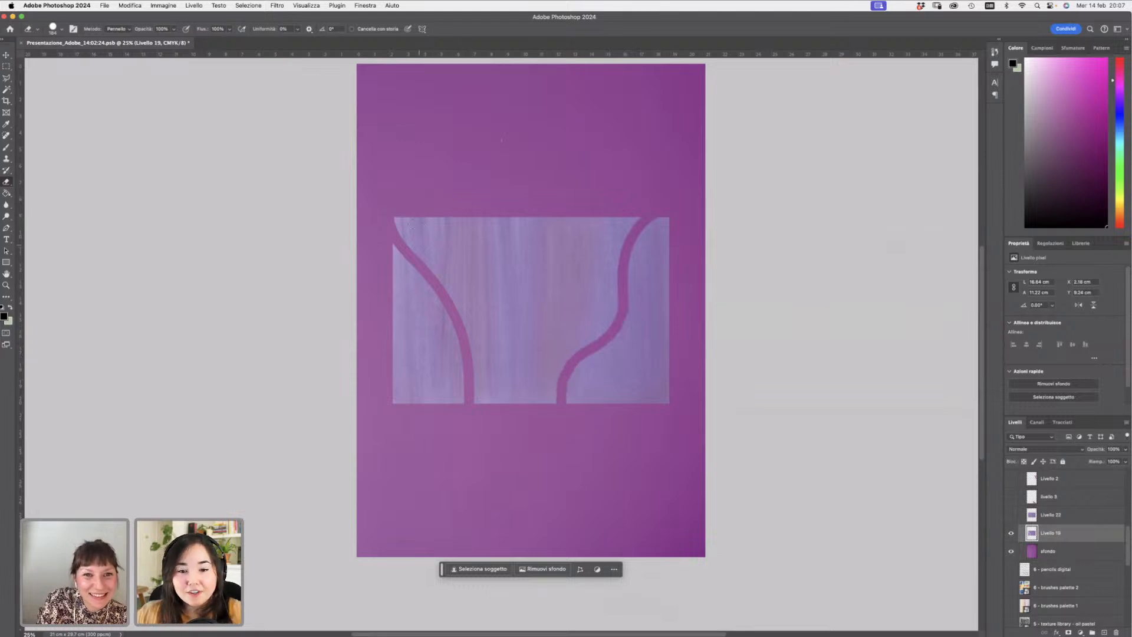
pyautogui.moveTo(409, 199)
pyautogui.mouseDown()
pyautogui.moveTo(488, 289)
pyautogui.moveTo(534, 302)
pyautogui.moveTo(571, 277)
pyautogui.moveTo(583, 237)
pyautogui.moveTo(611, 206)
pyautogui.mouseUp()
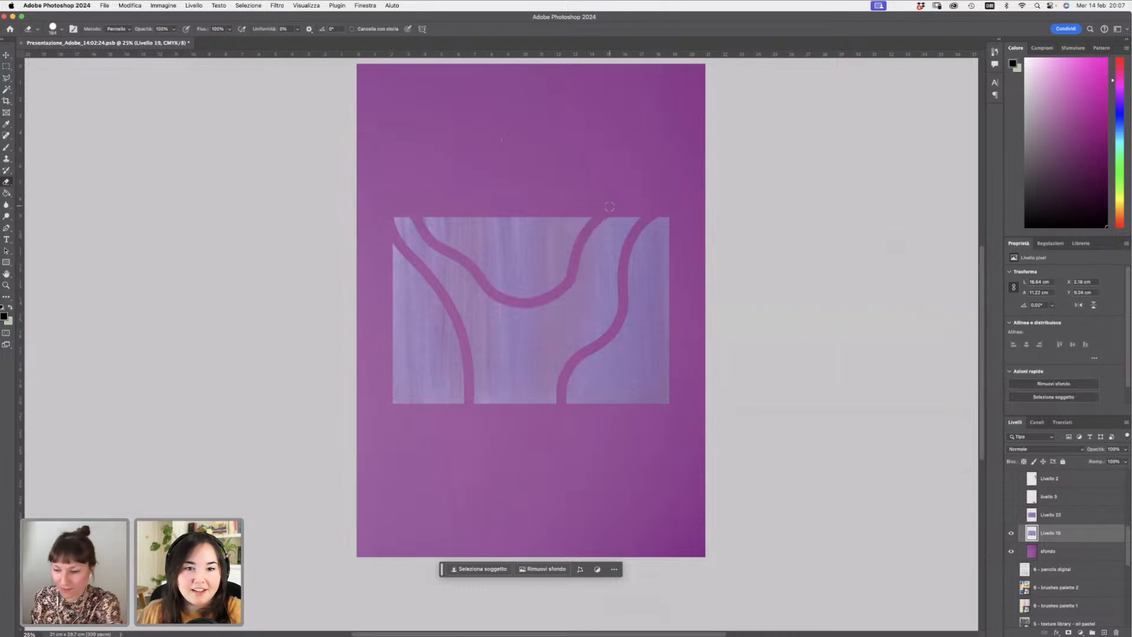
pyautogui.press('super+z')
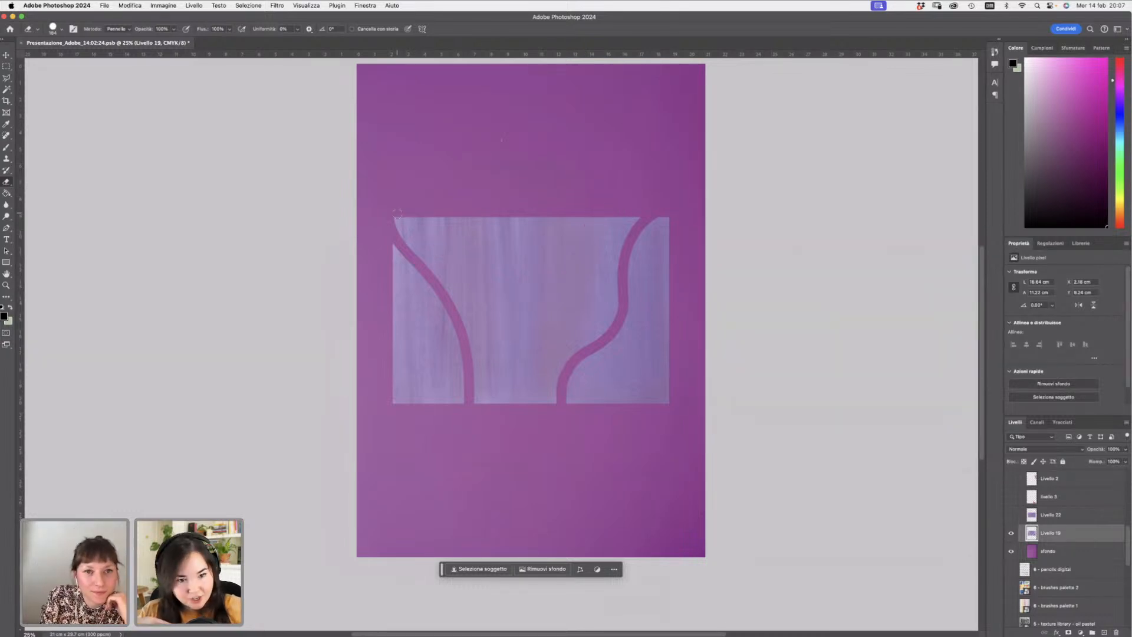
# - Erase a curving band across the swatch's top, joining the two path bands
pyautogui.moveTo(397, 208)
pyautogui.mouseDown()
pyautogui.moveTo(411, 247)
pyautogui.moveTo(464, 277)
pyautogui.moveTo(514, 265)
pyautogui.moveTo(545, 278)
pyautogui.moveTo(604, 248)
pyautogui.moveTo(618, 199)
pyautogui.mouseUp()
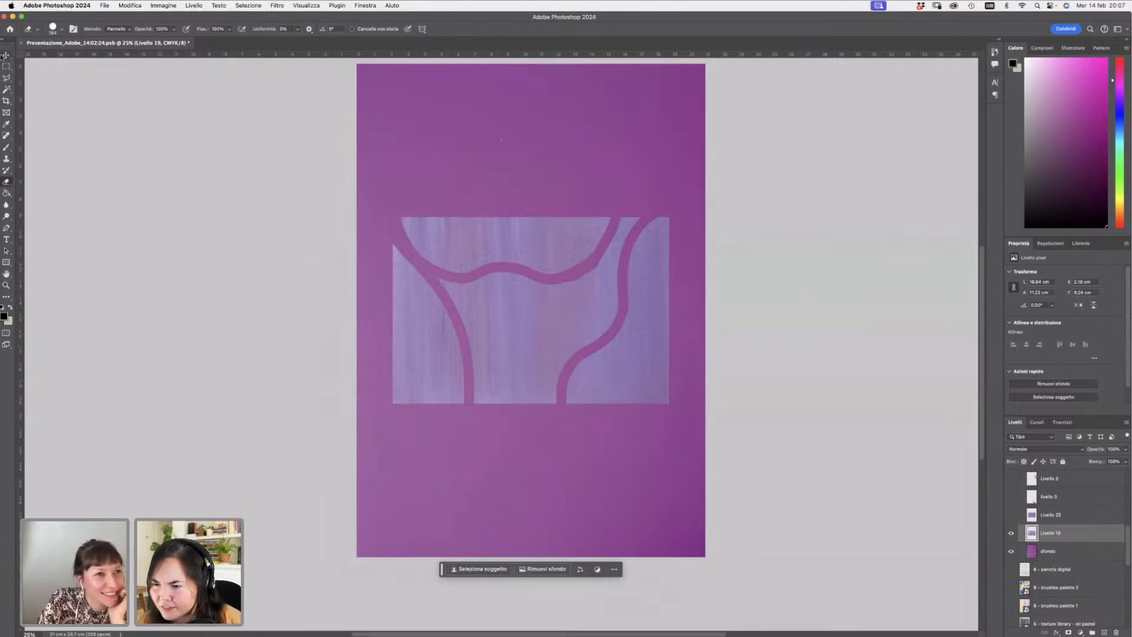
# - Trace the swatch's left segment with the Polygonal Lasso and copy it to a new layer
pyautogui.click(6, 79)
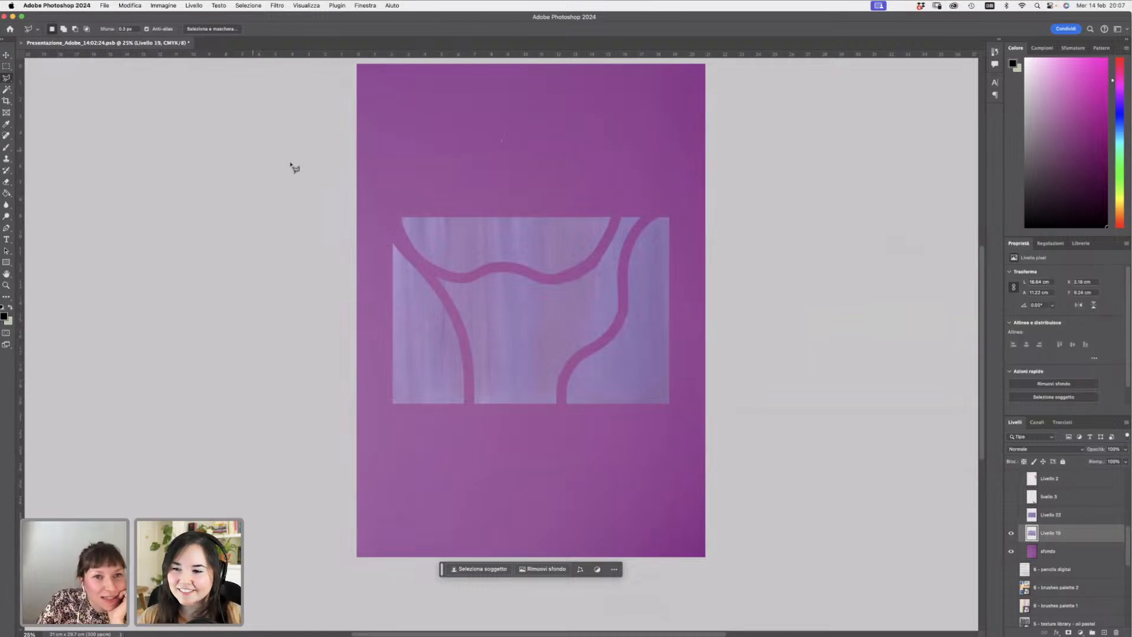
pyautogui.click(386, 222)
pyautogui.click(435, 278)
pyautogui.click(455, 318)
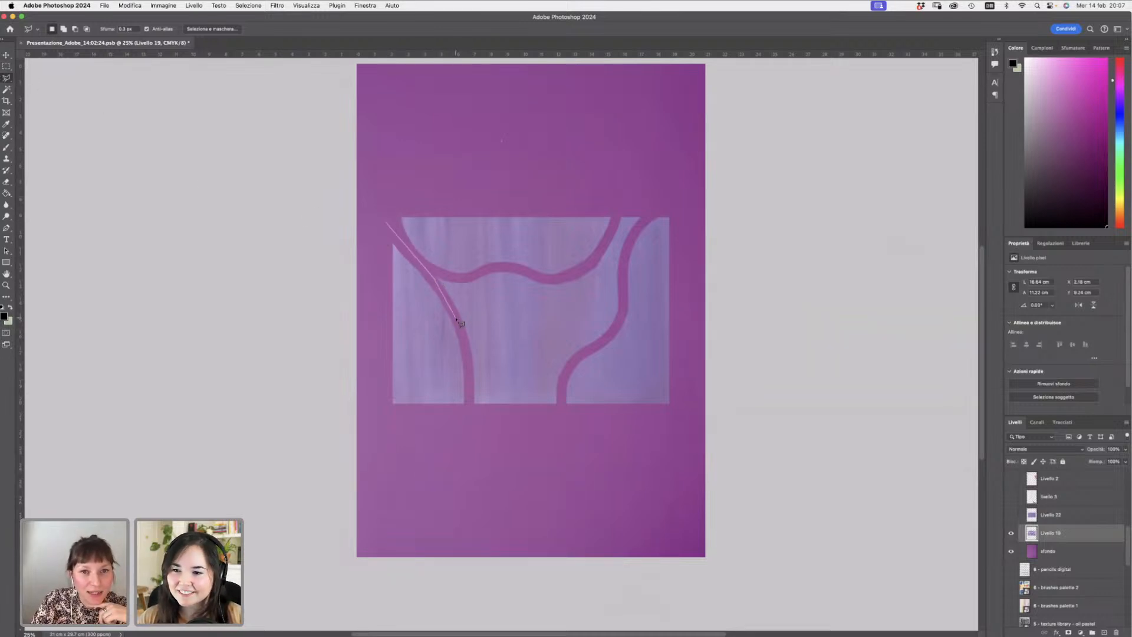
pyautogui.click(467, 355)
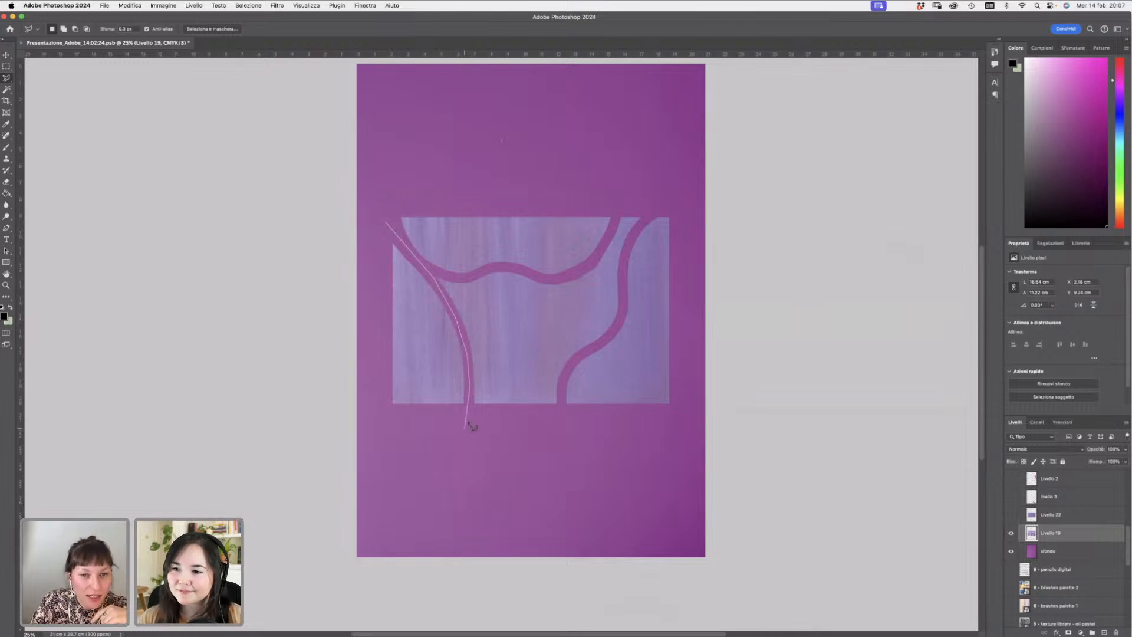
pyautogui.click(468, 421)
pyautogui.click(376, 411)
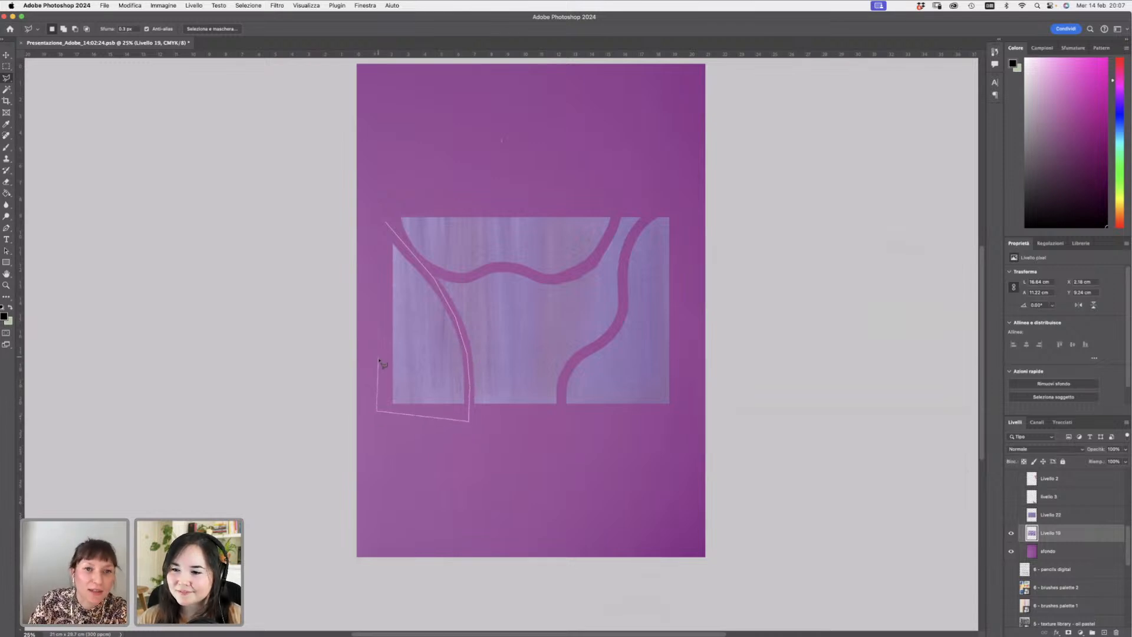
pyautogui.click(376, 329)
pyautogui.click(385, 224)
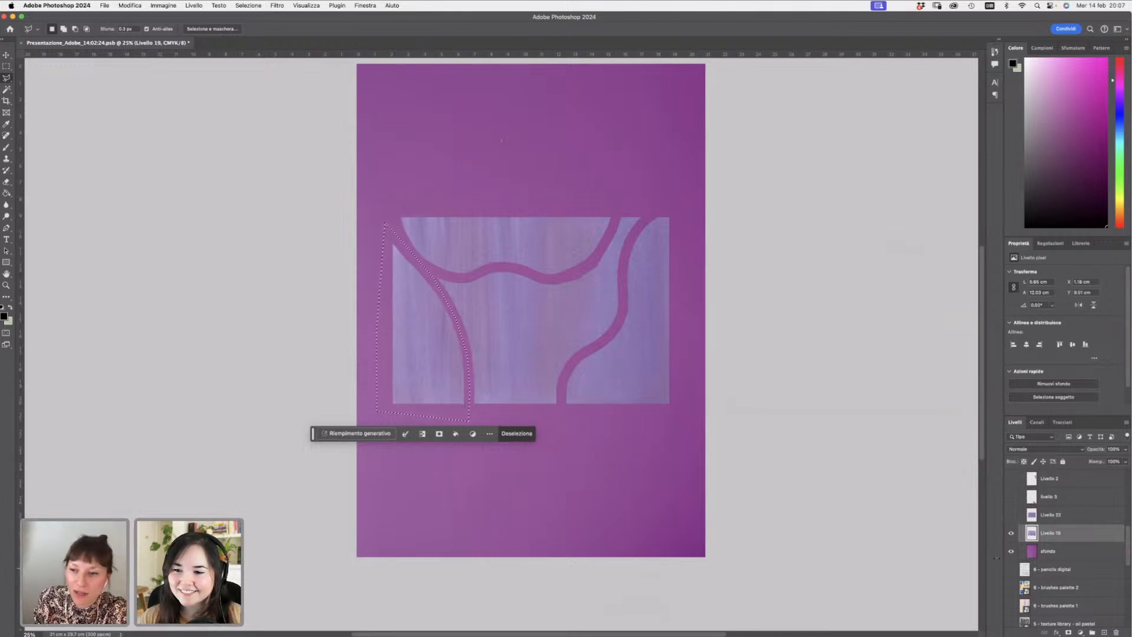
pyautogui.press('super+j')
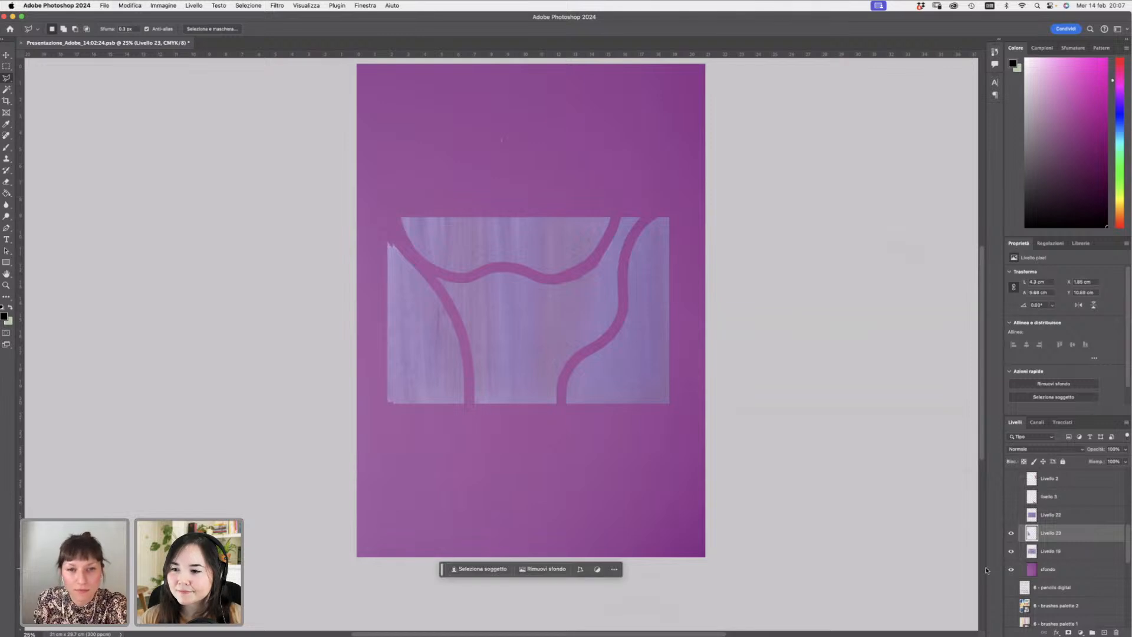
# - Hide the purple background layer and reselect the original swatch layer Livello 19
pyautogui.click(1012, 551)
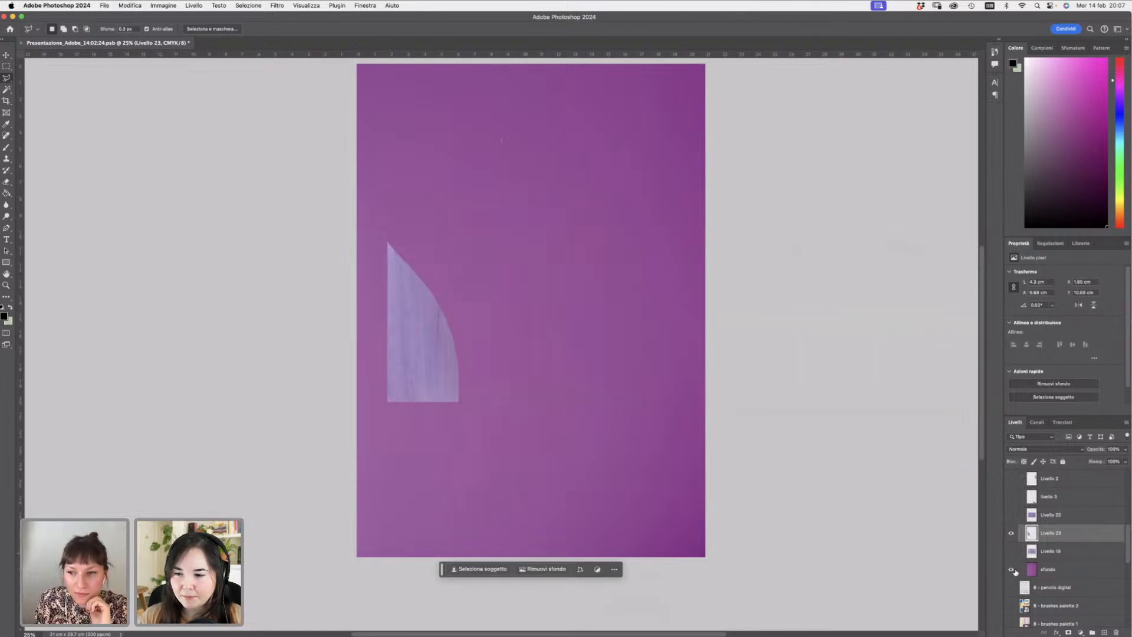
pyautogui.click(1011, 569)
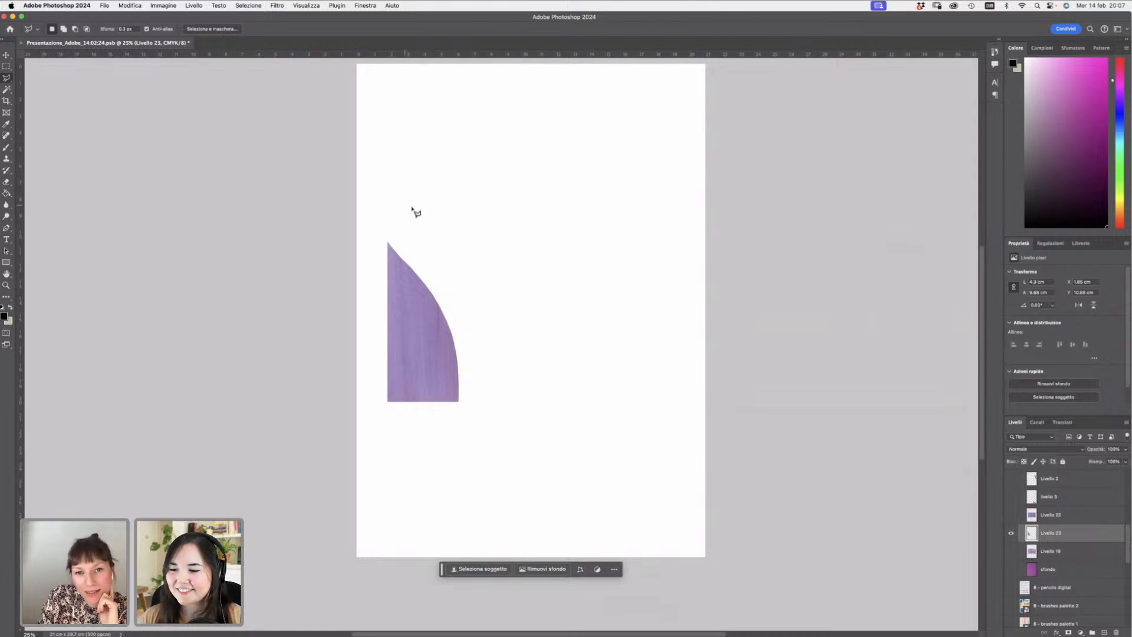
pyautogui.click(1053, 553)
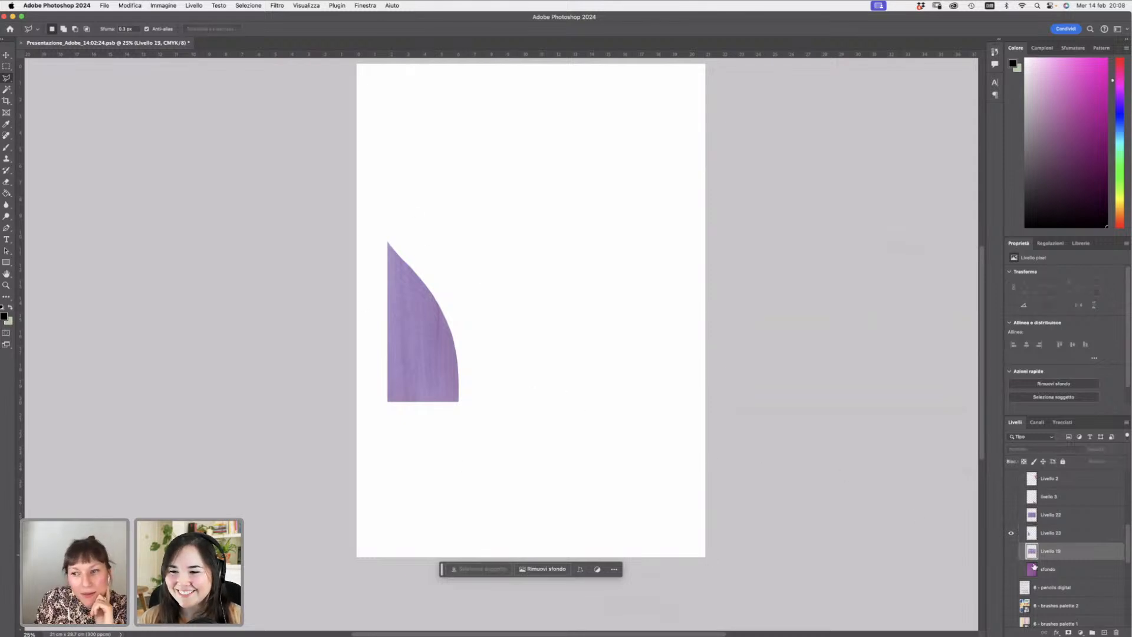
pyautogui.keyDown('alt'); pyautogui.click(1010, 552); pyautogui.keyUp('alt')
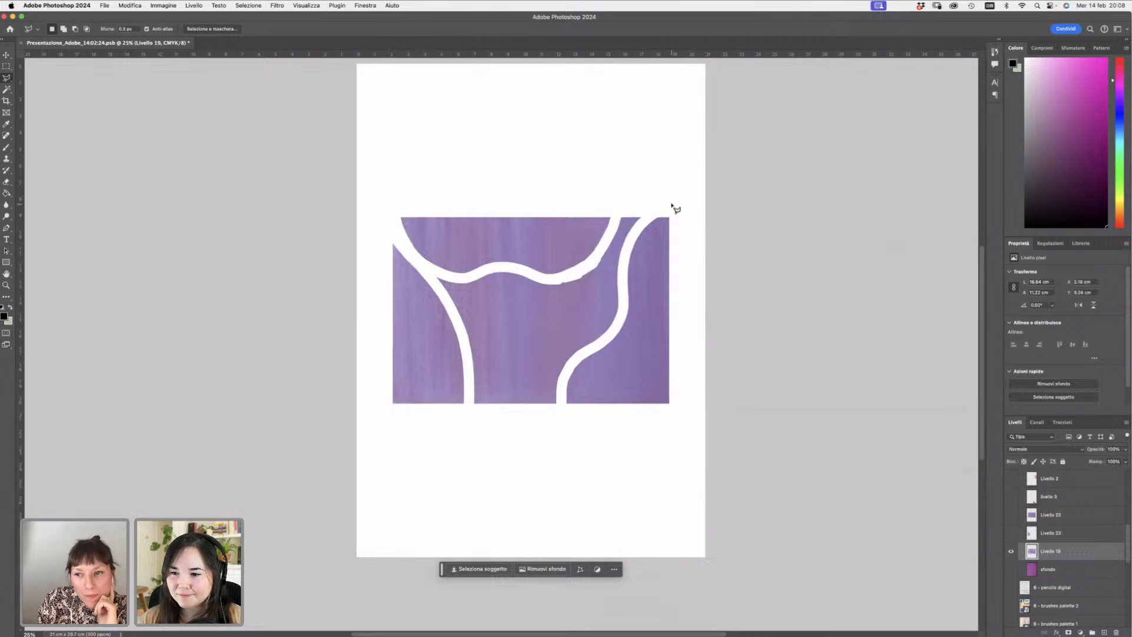
# - Lasso the swatch's right segment and copy it to a new layer
pyautogui.moveTo(669, 202)
pyautogui.mouseDown()
pyautogui.moveTo(624, 259)
pyautogui.moveTo(619, 323)
pyautogui.moveTo(565, 371)
pyautogui.moveTo(563, 393)
pyautogui.moveTo(625, 429)
pyautogui.moveTo(682, 399)
pyautogui.moveTo(688, 223)
pyautogui.moveTo(663, 201)
pyautogui.mouseUp()
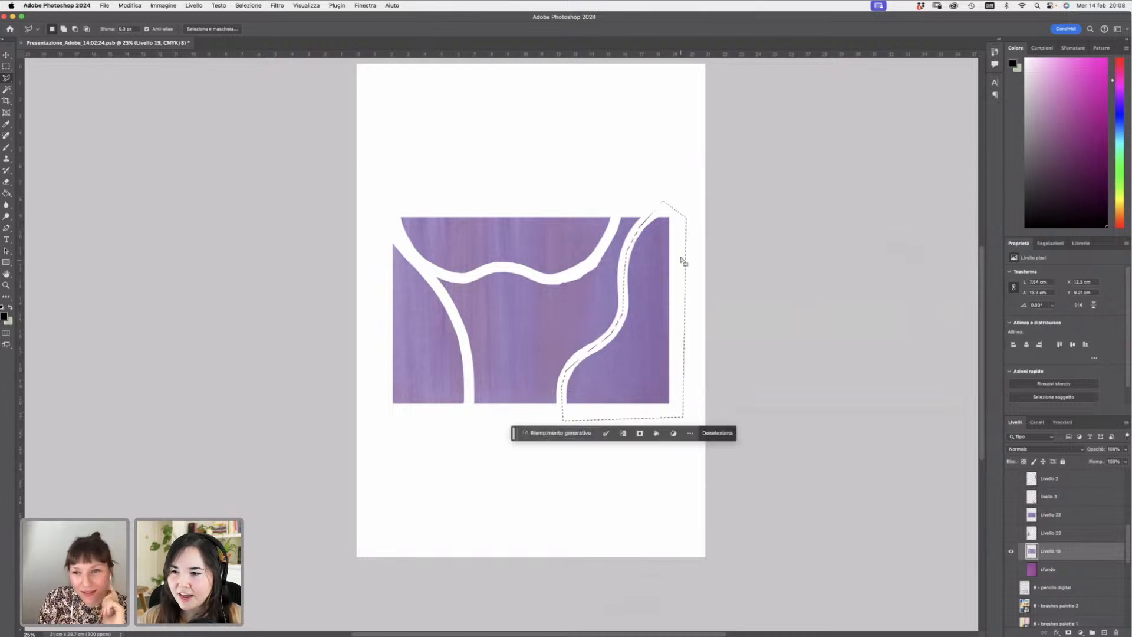
pyautogui.click(1050, 534)
pyautogui.press('super+j')
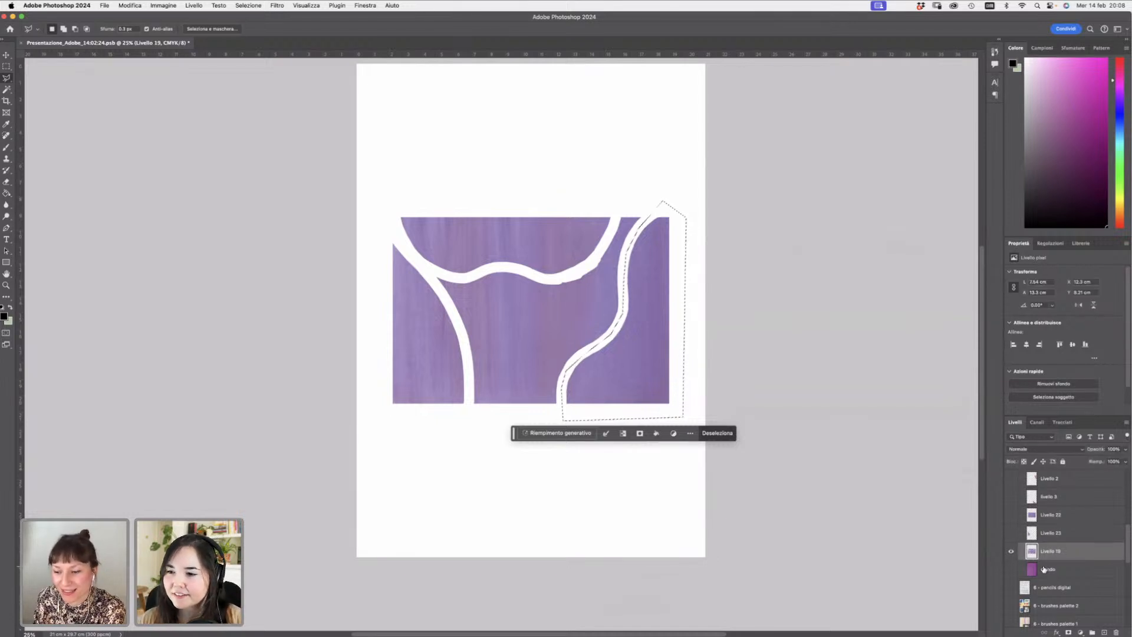
# - Preview the copied right segment alone, then hide its layer and reselect Livello 19
pyautogui.click(1011, 569)
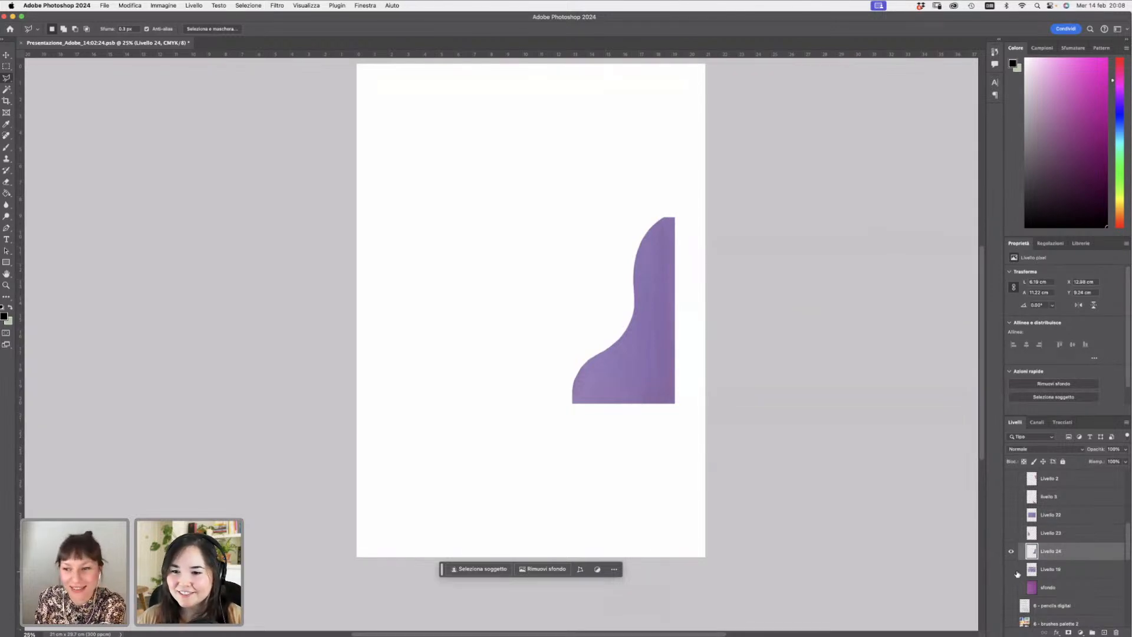
pyautogui.click(1011, 570)
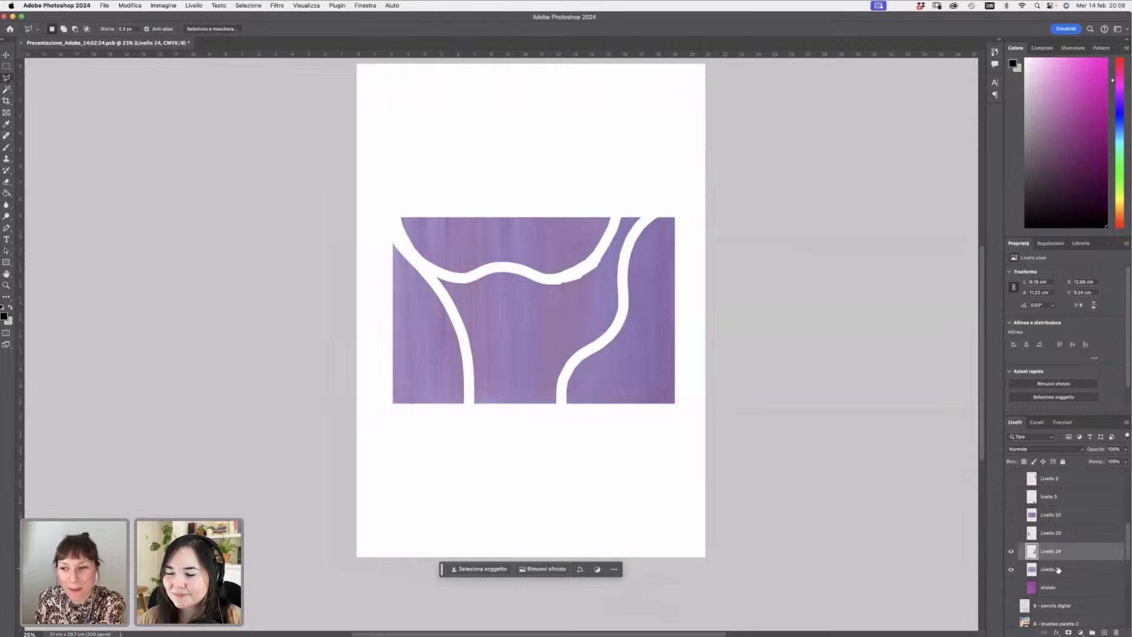
pyautogui.click(1058, 569)
pyautogui.click(1011, 551)
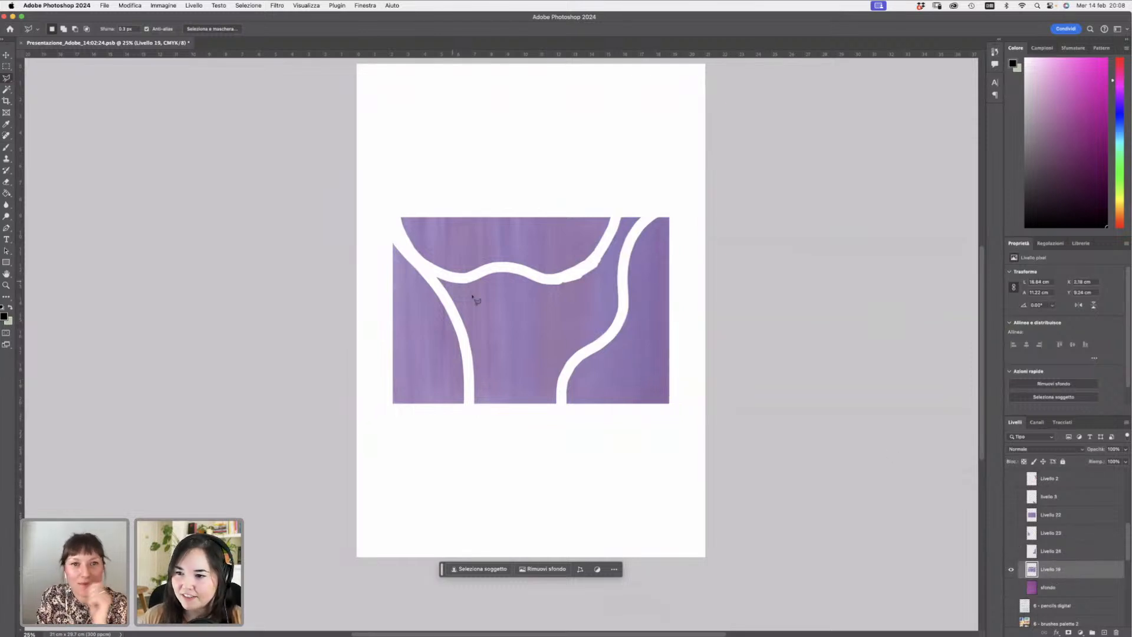
# - Trace the swatch's top segment with the Polygonal Lasso and copy it to a new layer
pyautogui.click(392, 213)
pyautogui.click(407, 250)
pyautogui.click(437, 274)
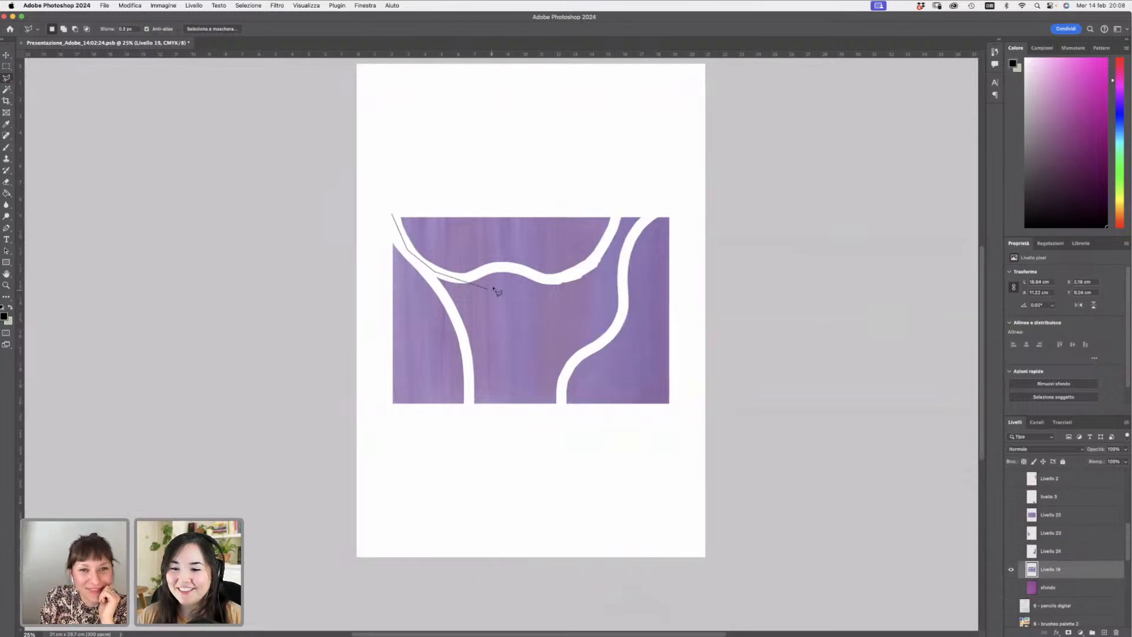
pyautogui.click(458, 277)
pyautogui.click(501, 266)
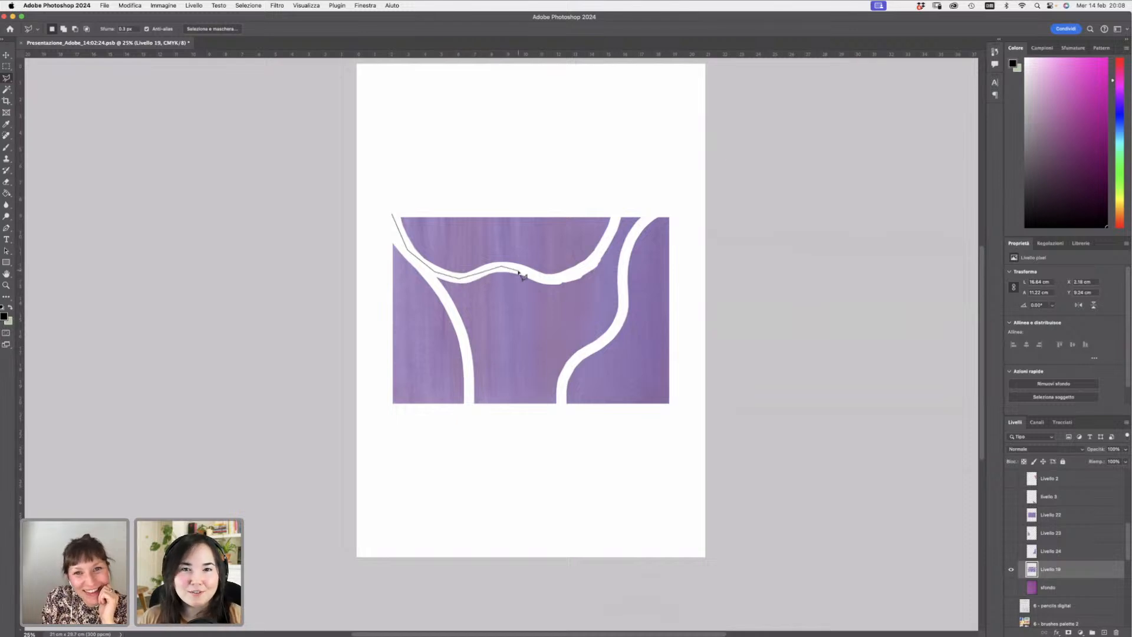
pyautogui.click(550, 281)
pyautogui.click(582, 271)
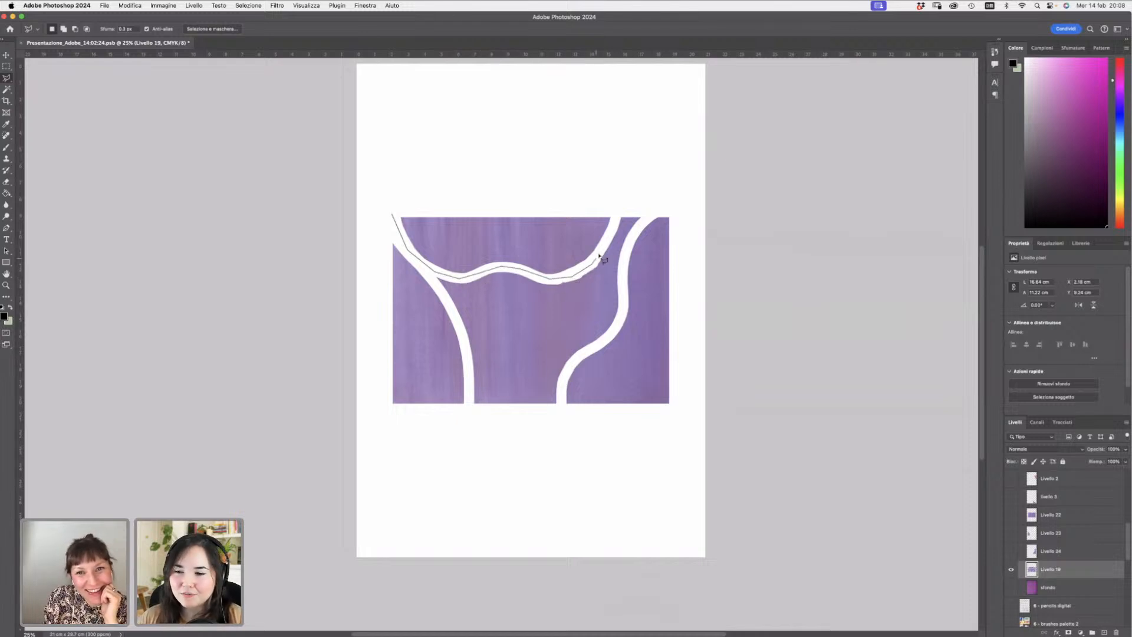
pyautogui.click(620, 205)
pyautogui.click(557, 196)
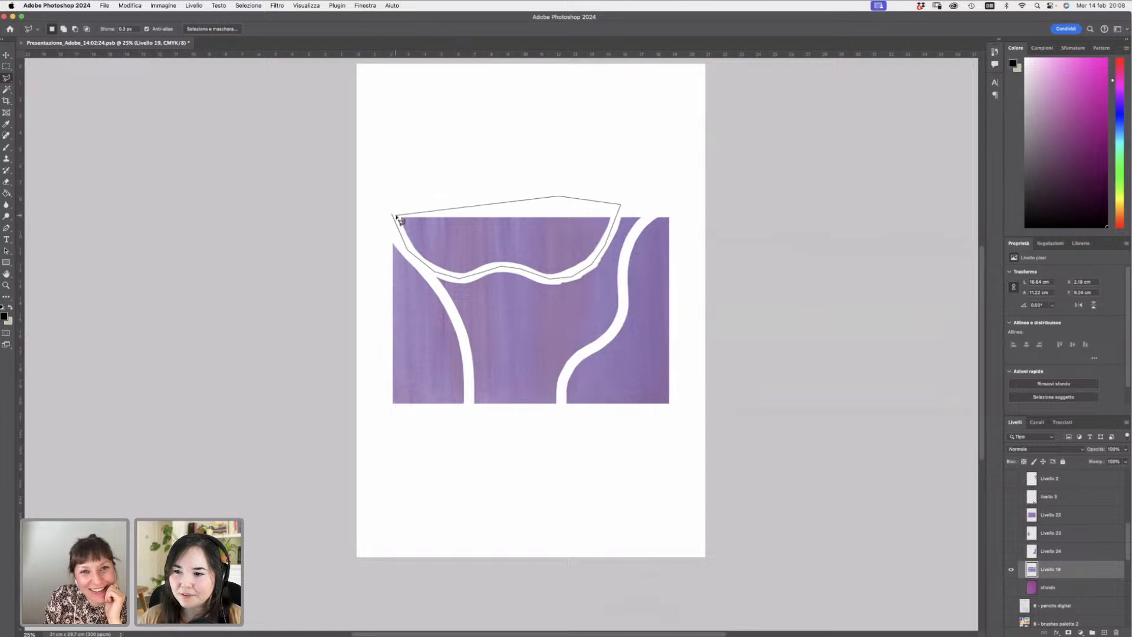
pyautogui.click(394, 216)
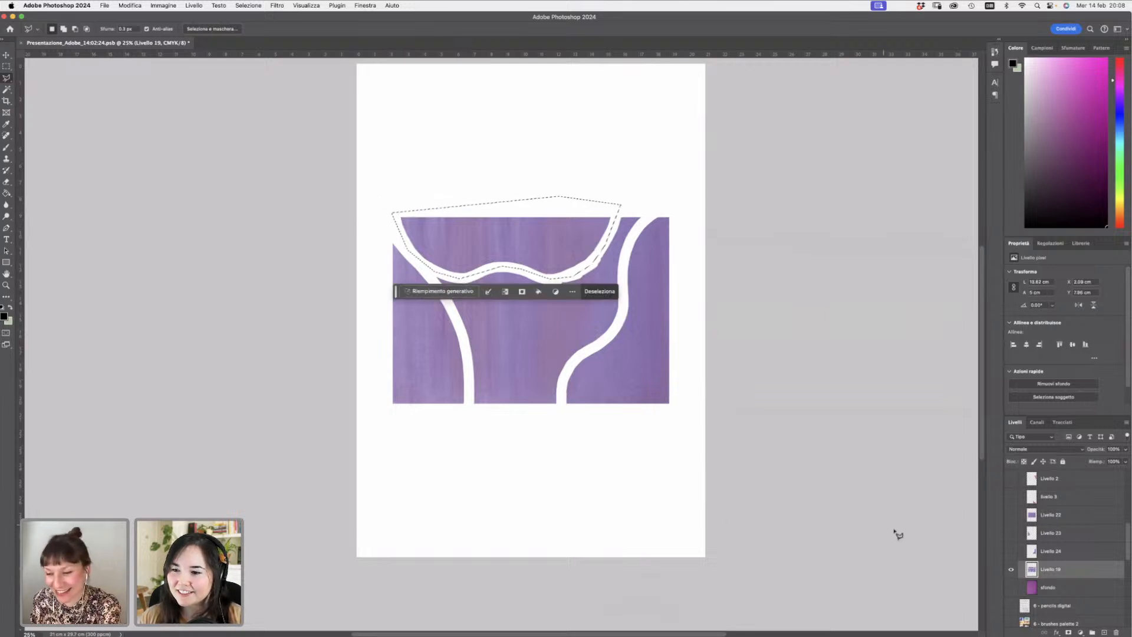
pyautogui.press('super+v')
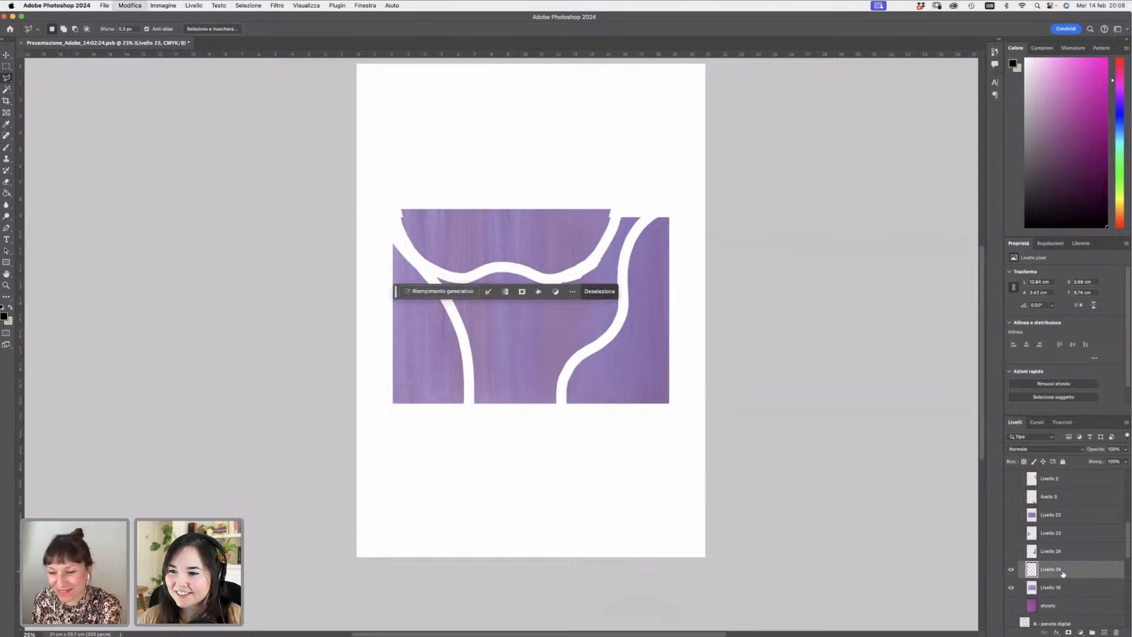
# - Hide the original swatch layer and show the three copied segment layers together
pyautogui.click(1011, 588)
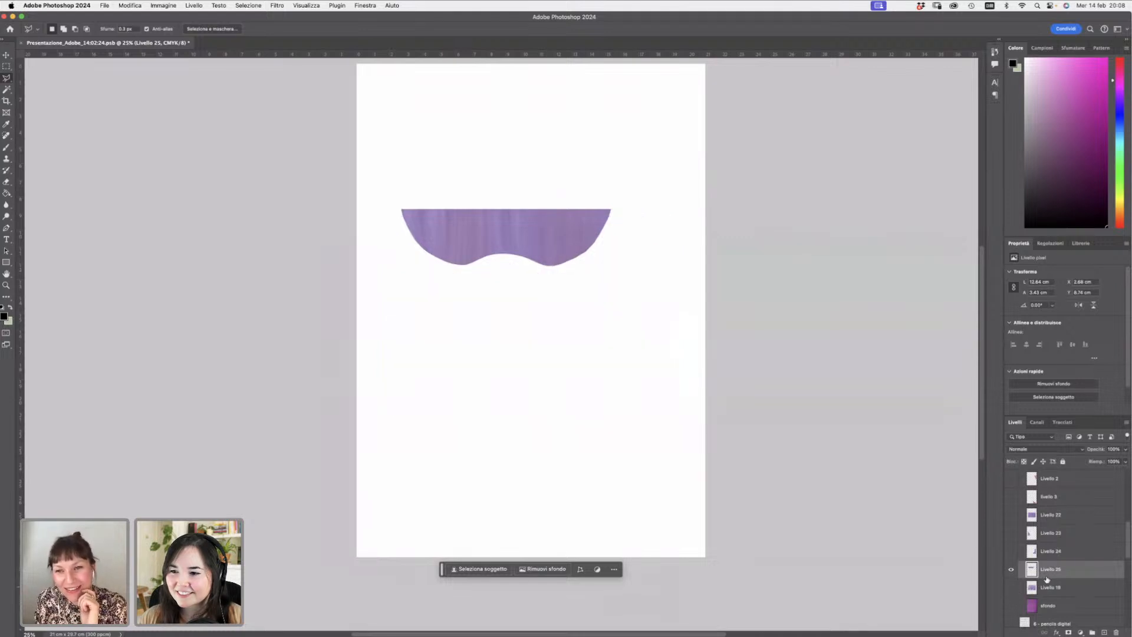
pyautogui.click(1020, 554)
pyautogui.click(1011, 551)
pyautogui.click(1012, 533)
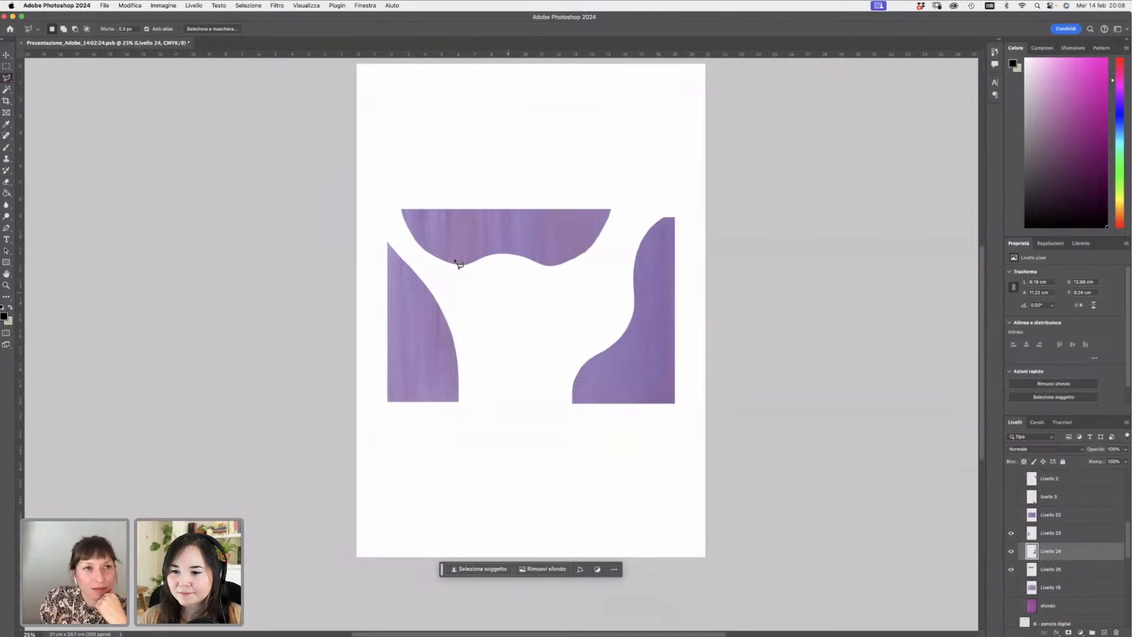
pyautogui.click(108, 6)
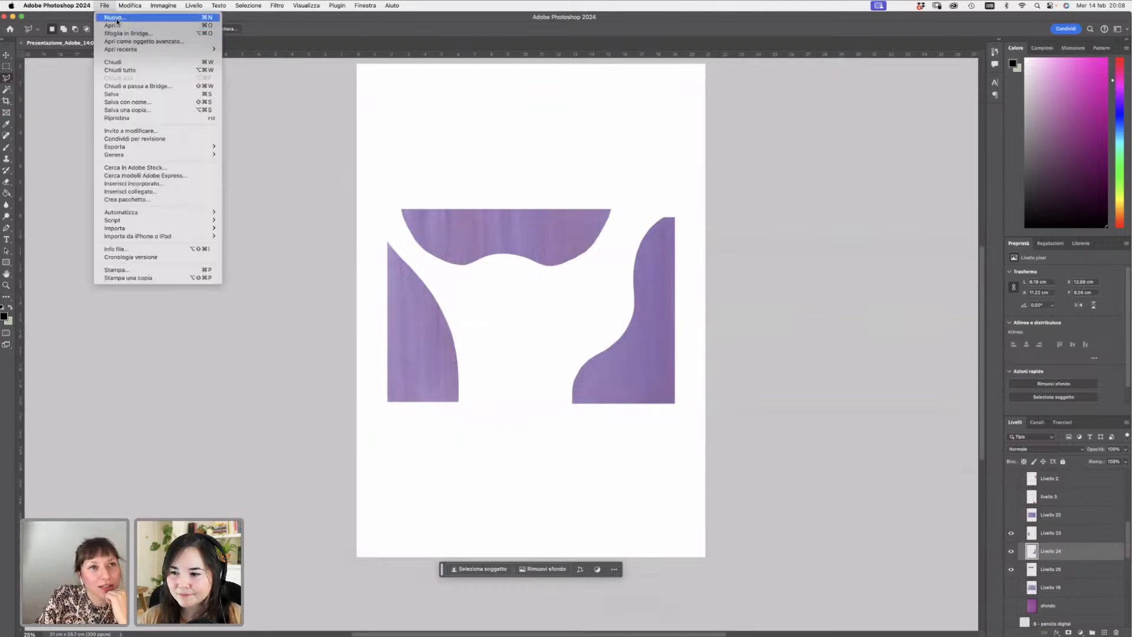
pyautogui.click(107, 11)
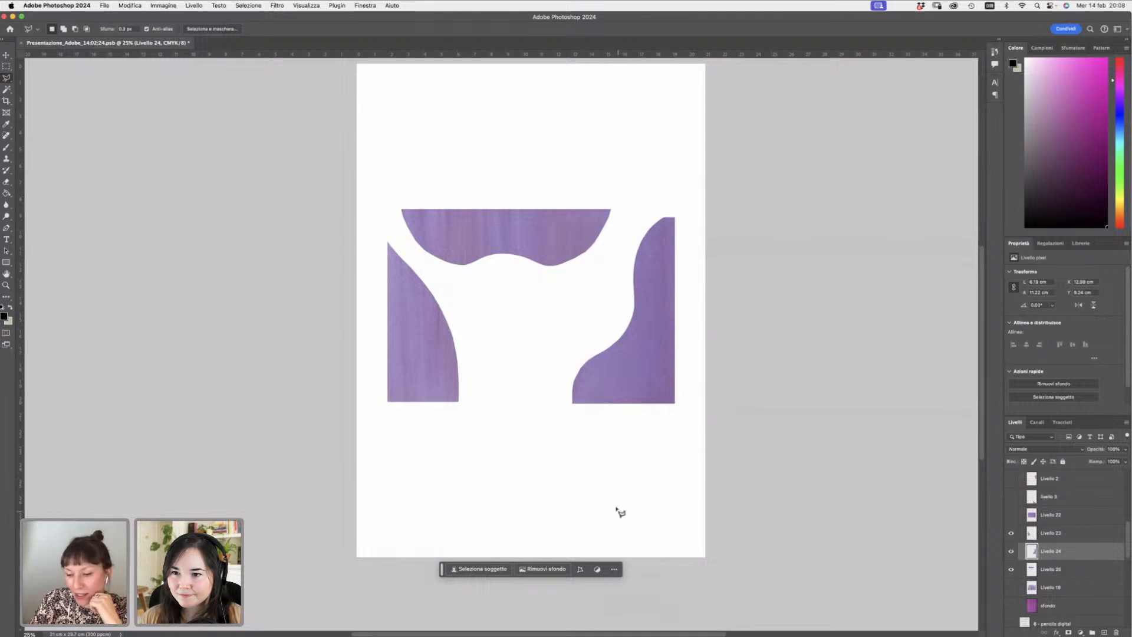
pyautogui.click(105, 7)
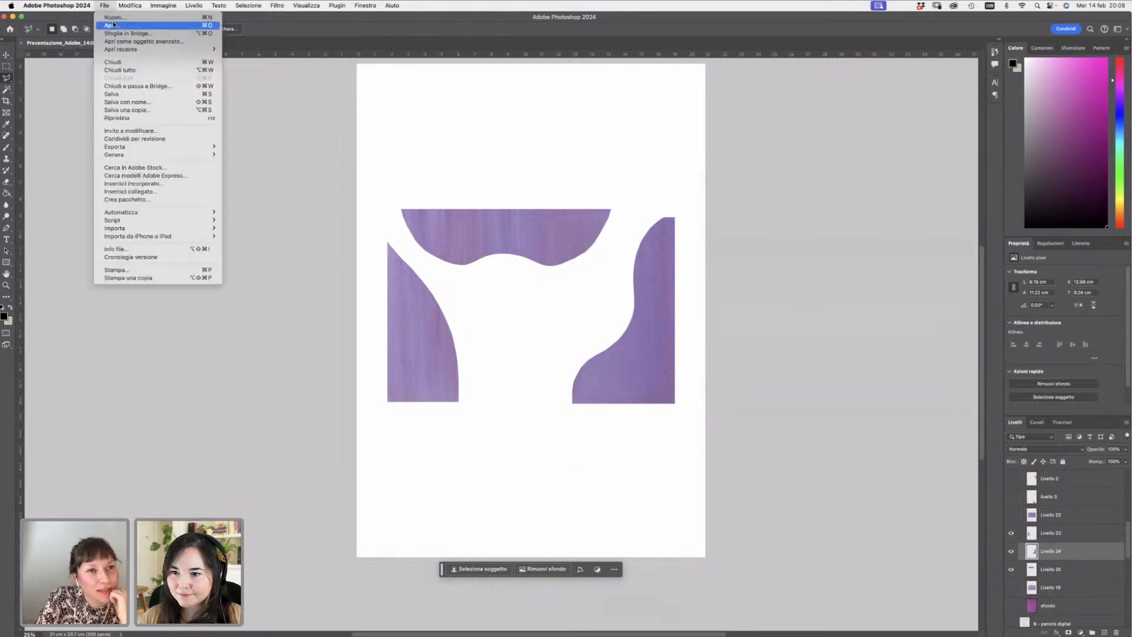
# - Toggle the swatch and segment layers' visibility one by one to compare the cut pieces
pyautogui.click(1059, 576)
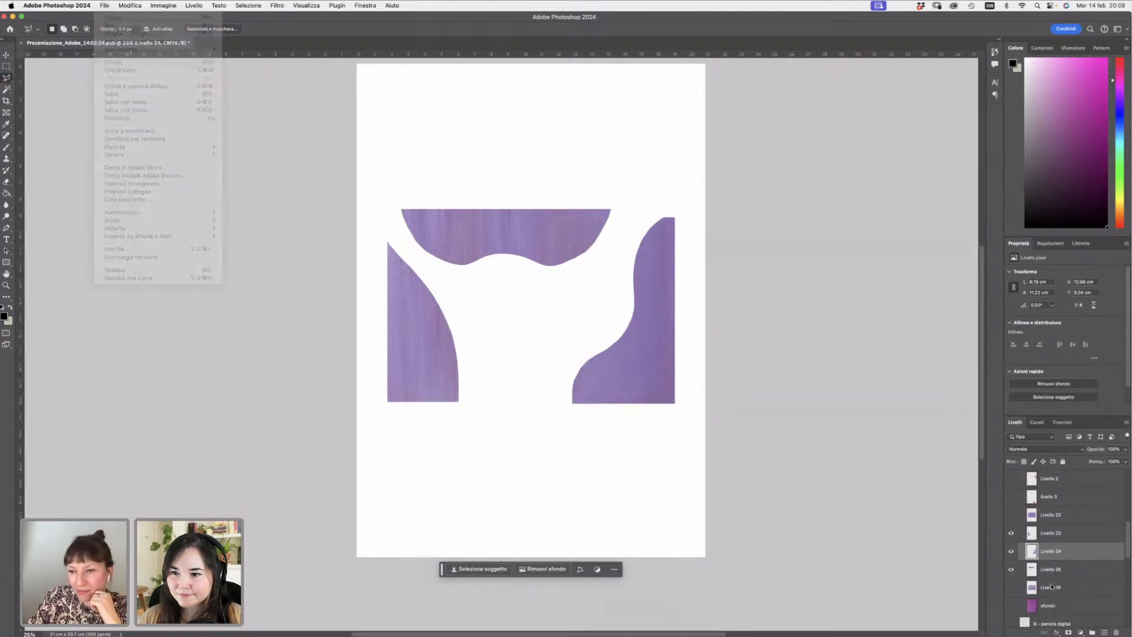
pyautogui.click(1040, 588)
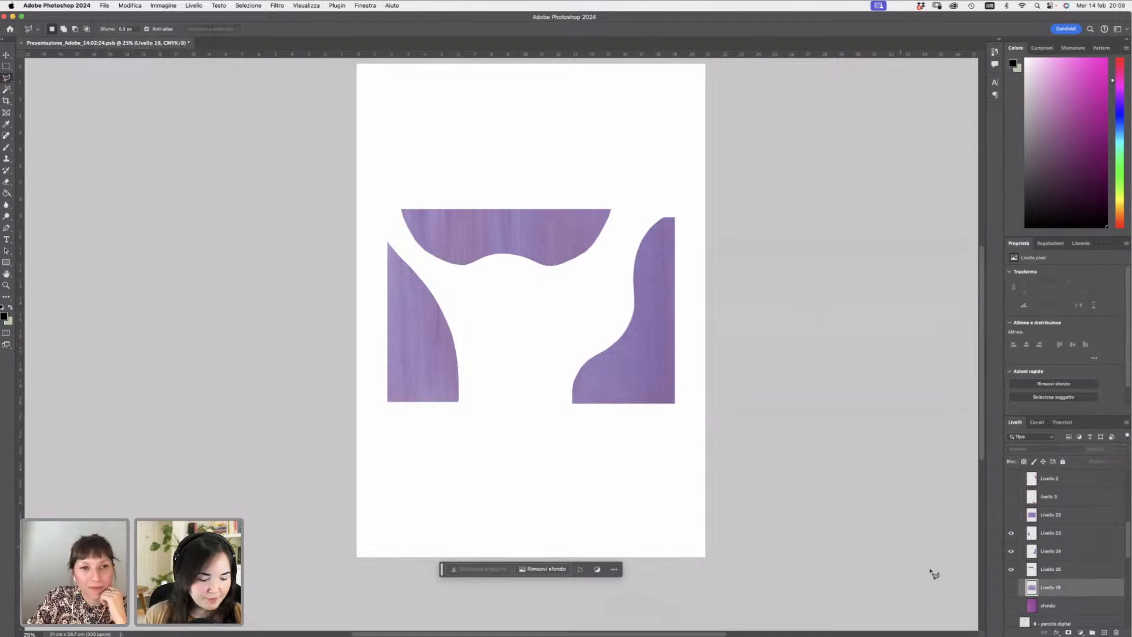
pyautogui.click(1011, 569)
pyautogui.click(1011, 550)
pyautogui.click(1011, 533)
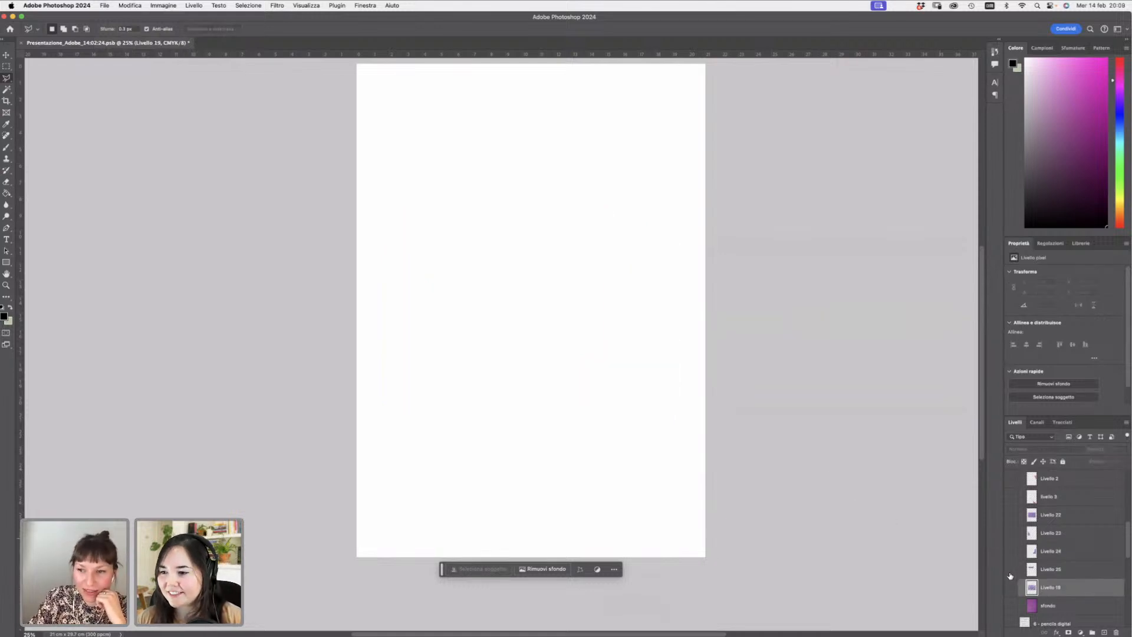
pyautogui.click(1010, 587)
pyautogui.click(1011, 587)
pyautogui.click(1011, 569)
pyautogui.click(1011, 551)
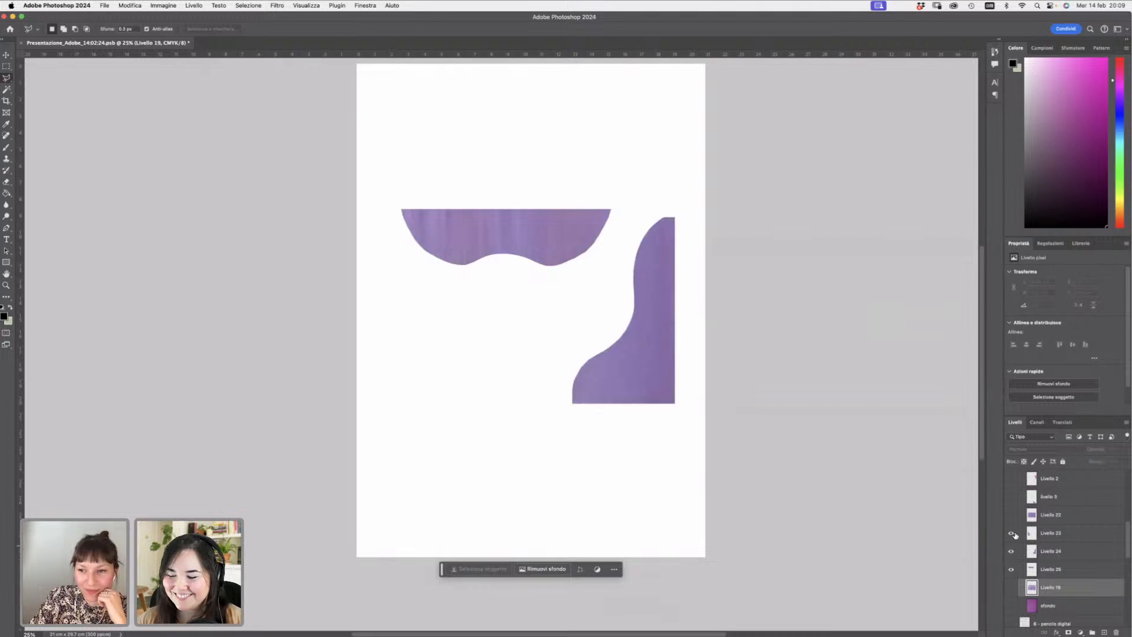
pyautogui.click(1011, 533)
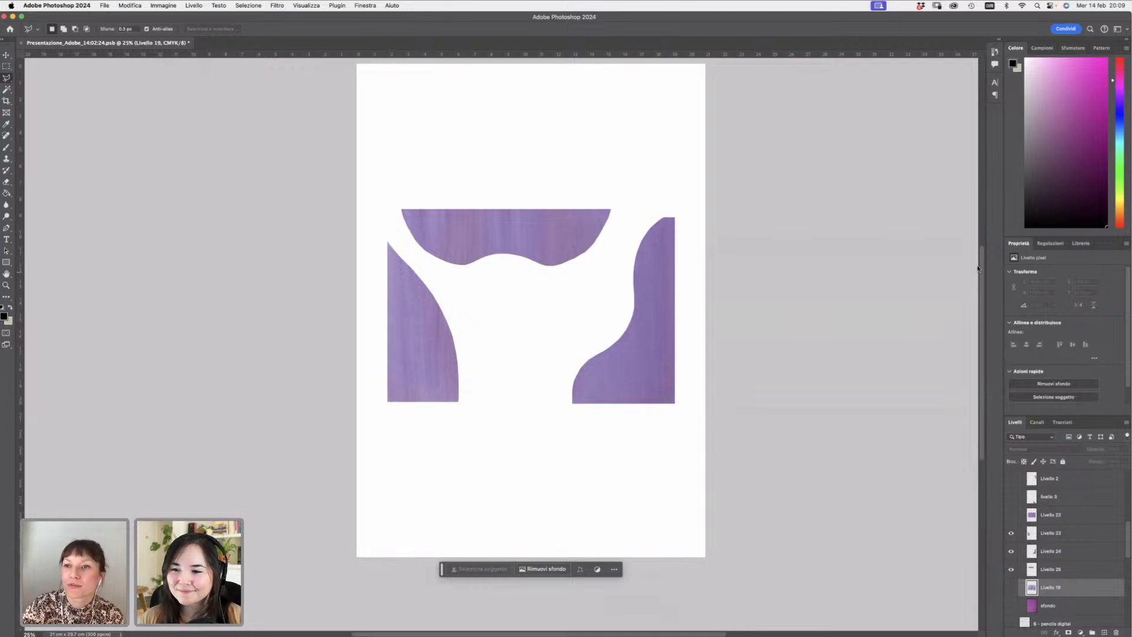
# - Show the research colours and shapes reference layer behind the cut segments
pyautogui.scroll(-1, 981, 270)
pyautogui.scroll(-3, 981, 277)
pyautogui.scroll(2, 981, 286)
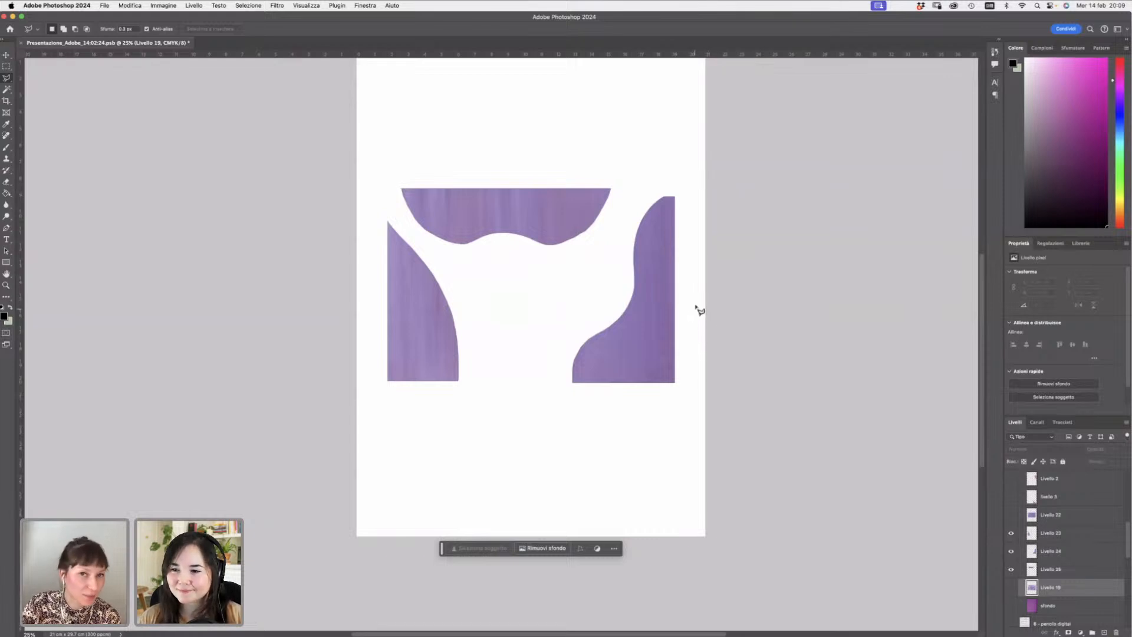
pyautogui.scroll(-5, 1031, 519)
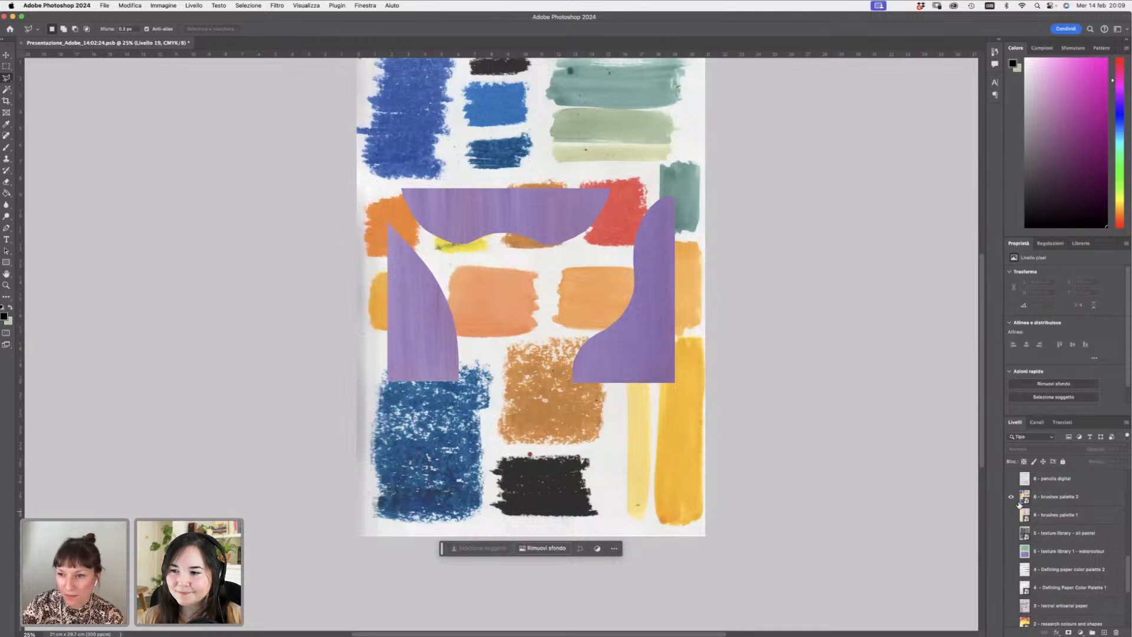
pyautogui.click(1010, 497)
pyautogui.click(1010, 624)
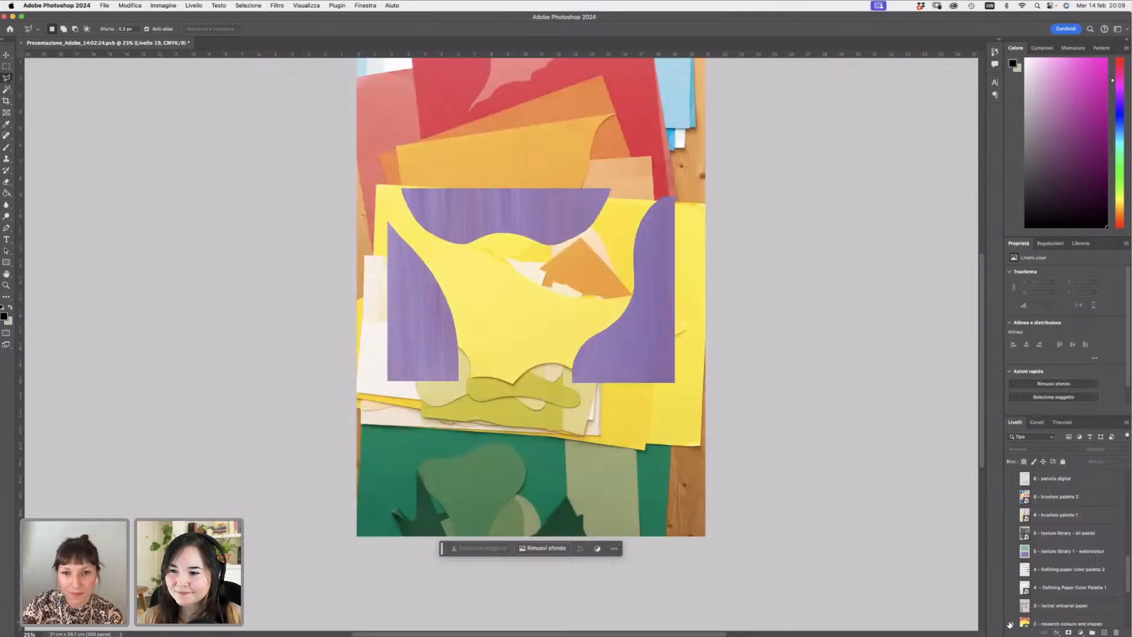
# - Hide the research reference and watercolour segment layers, and show the Livello and rosso paper shape layers
pyautogui.click(1010, 624)
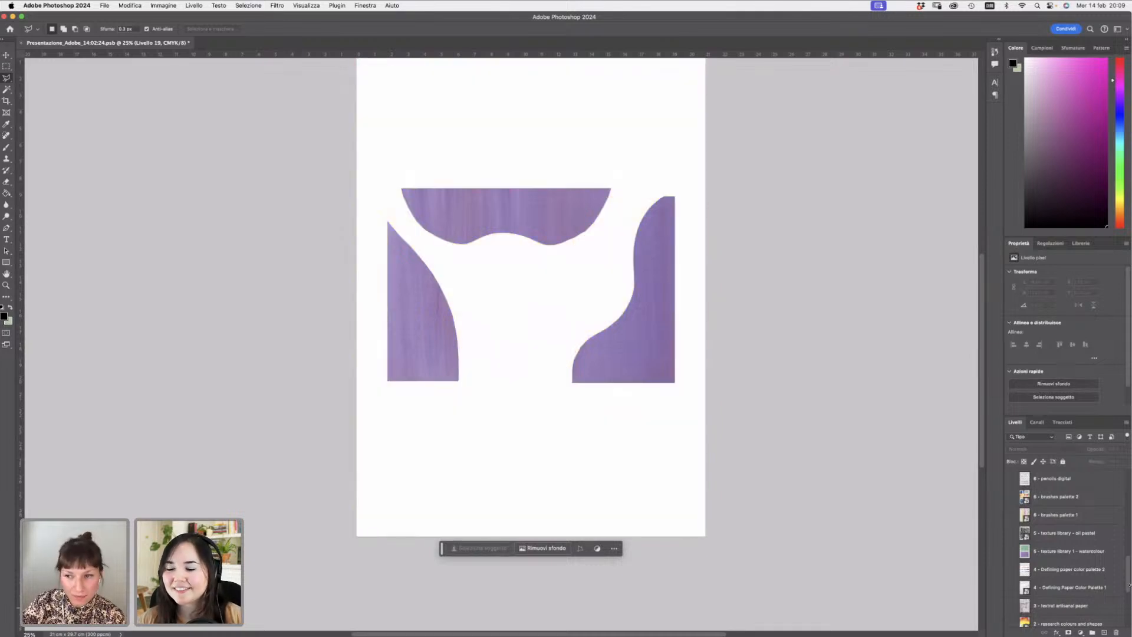
pyautogui.scroll(-5, 1129, 583)
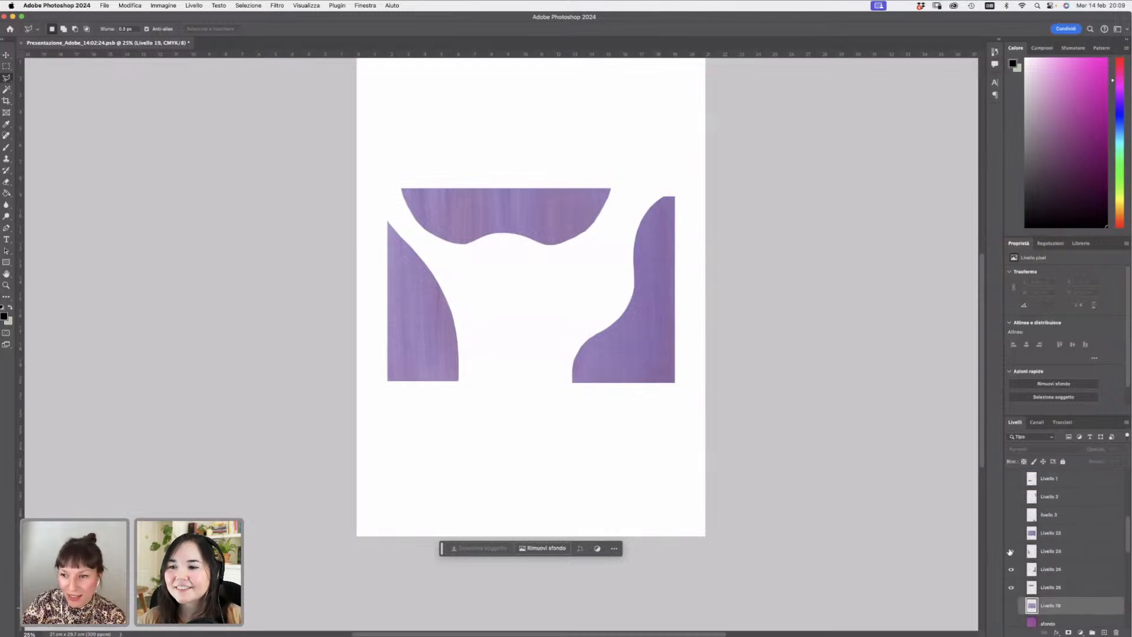
pyautogui.moveTo(1011, 551); pyautogui.dragTo(1011, 588)
pyautogui.click(1012, 515)
pyautogui.moveTo(1018, 507); pyautogui.dragTo(1011, 478)
pyautogui.scroll(3, 1128, 529)
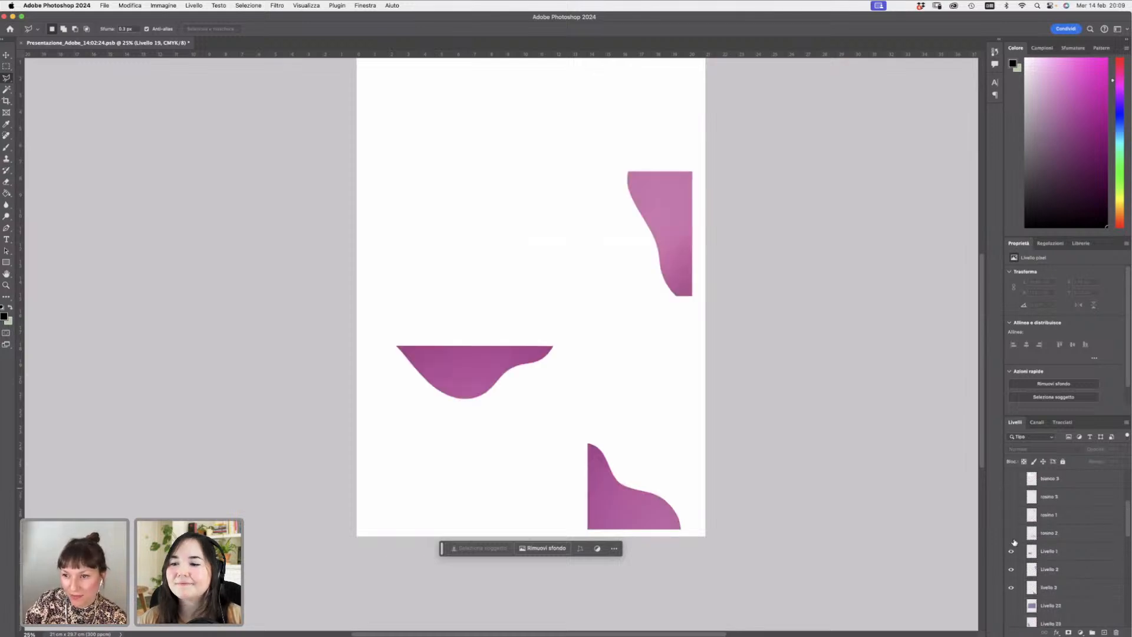
pyautogui.moveTo(1011, 533); pyautogui.dragTo(1012, 497)
pyautogui.click(1012, 497)
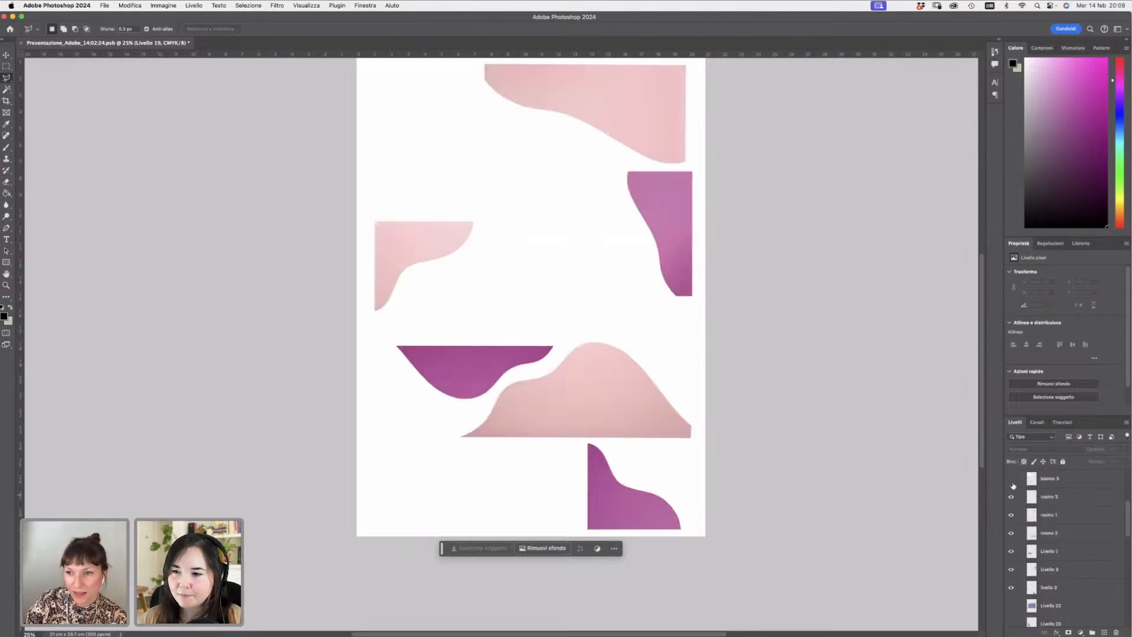
# - Show the bianco paper shape layers and the background to reveal the full paper shapes composition
pyautogui.click(1012, 478)
pyautogui.scroll(1, 1128, 530)
pyautogui.moveTo(1127, 531); pyautogui.dragTo(1128, 522)
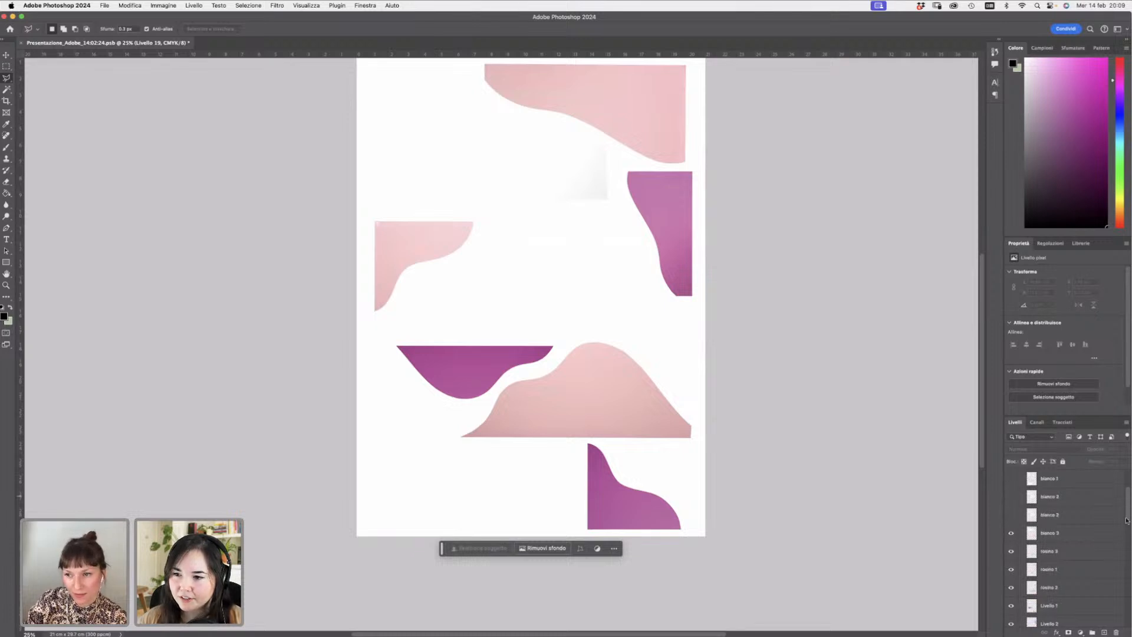
pyautogui.click(1011, 516)
pyautogui.click(1011, 498)
pyautogui.click(1011, 478)
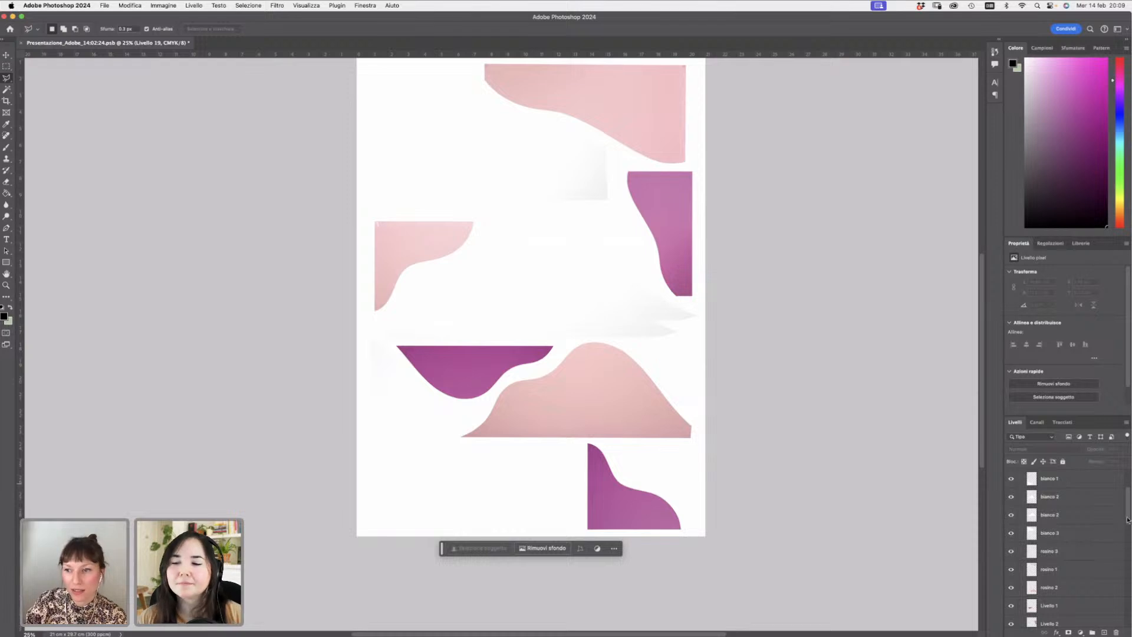
pyautogui.moveTo(1127, 520)
pyautogui.mouseDown()
pyautogui.moveTo(1128, 558)
pyautogui.moveTo(1125, 505)
pyautogui.mouseUp()
pyautogui.click(1011, 623)
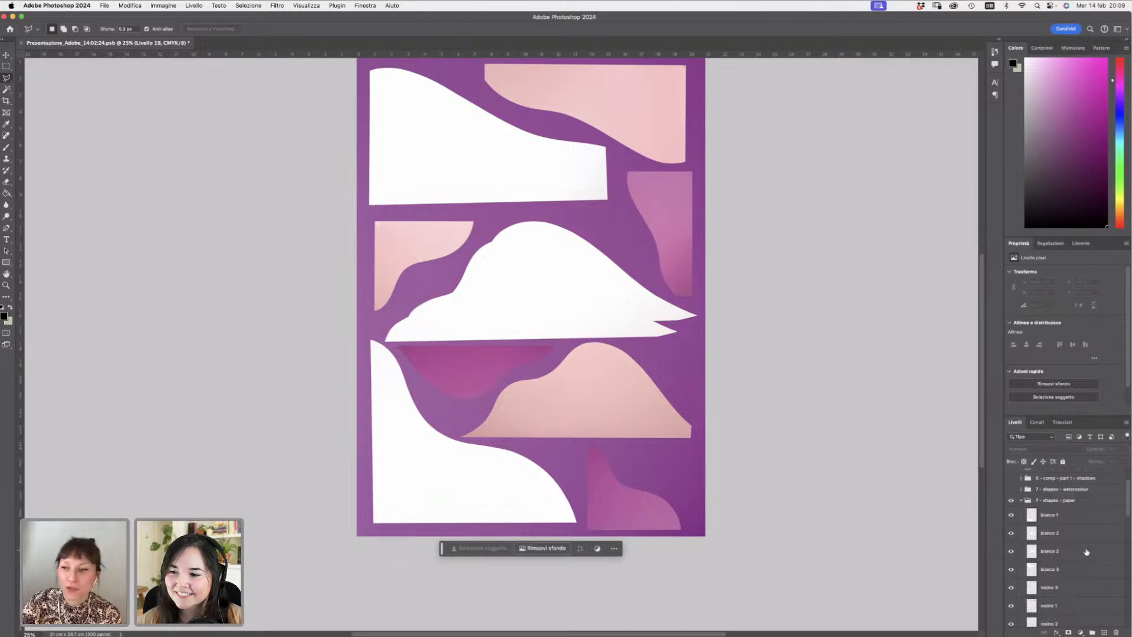
# - Toggle the background and bianco 2 layers' visibility, leaving bianco 2 hidden in the paper shapes group
pyautogui.moveTo(1125, 511); pyautogui.dragTo(1125, 518)
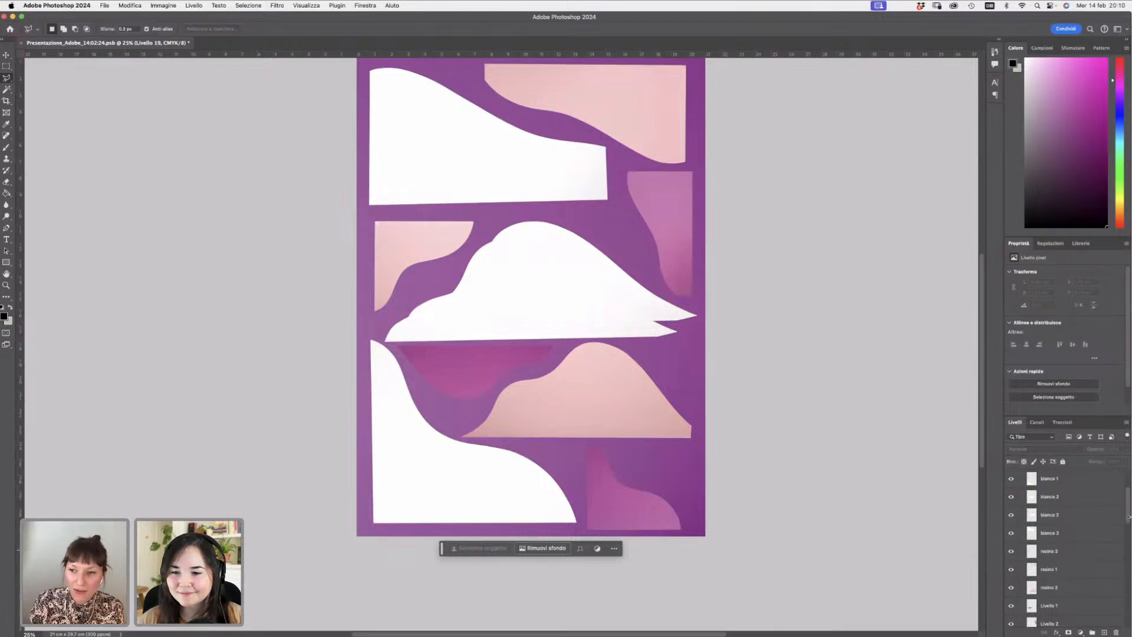
pyautogui.moveTo(1127, 518); pyautogui.dragTo(1128, 535)
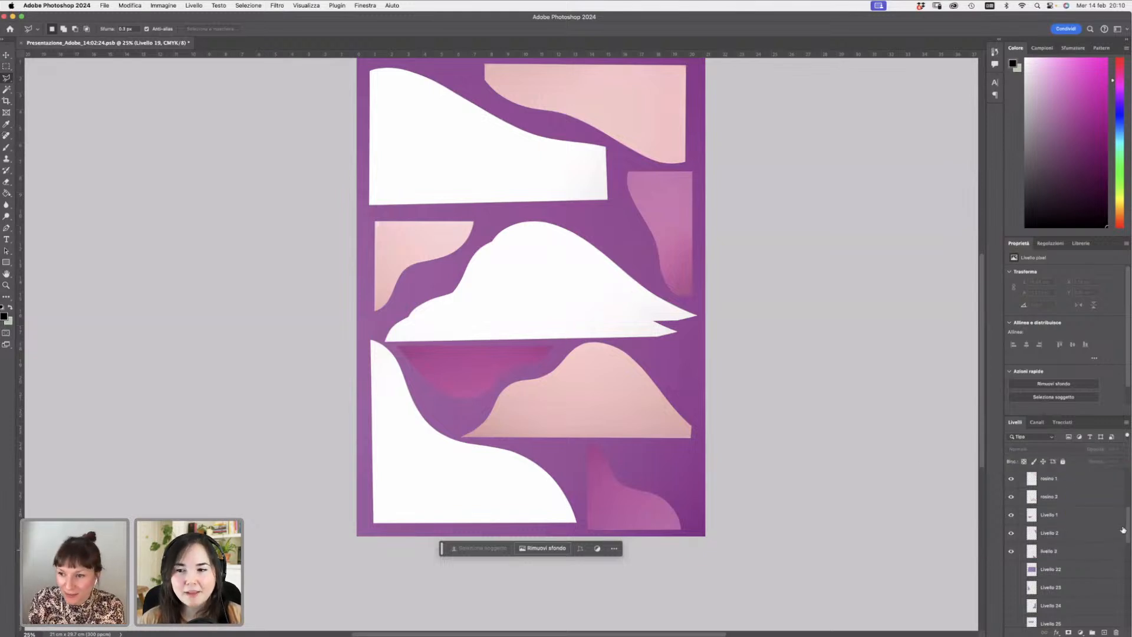
pyautogui.moveTo(1127, 537); pyautogui.dragTo(1127, 553)
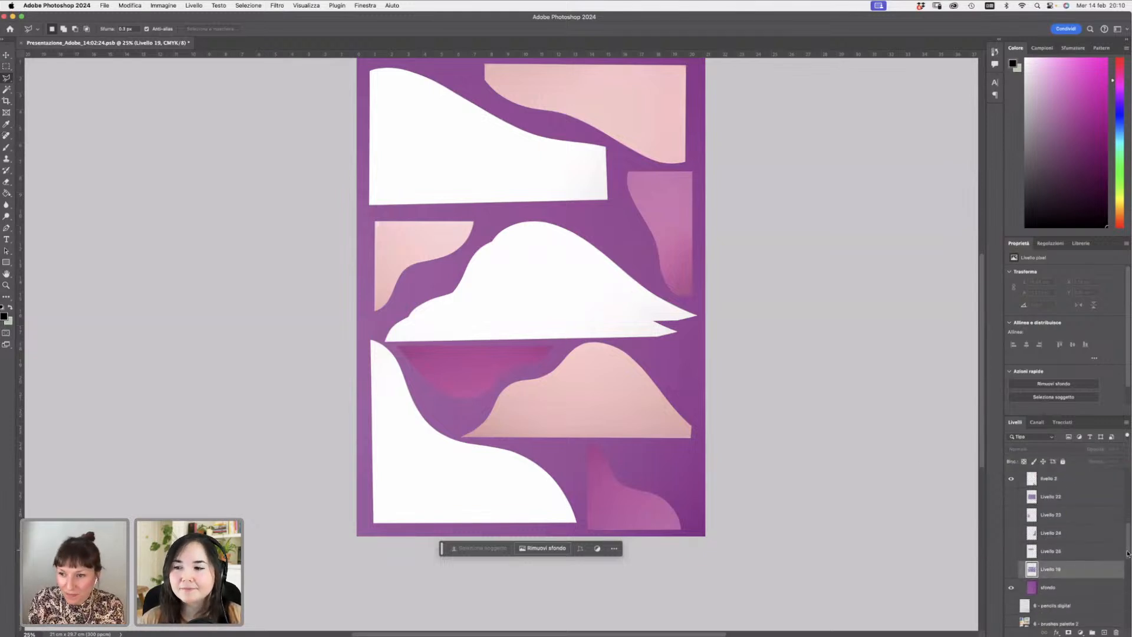
pyautogui.click(1011, 587)
pyautogui.click(1011, 587)
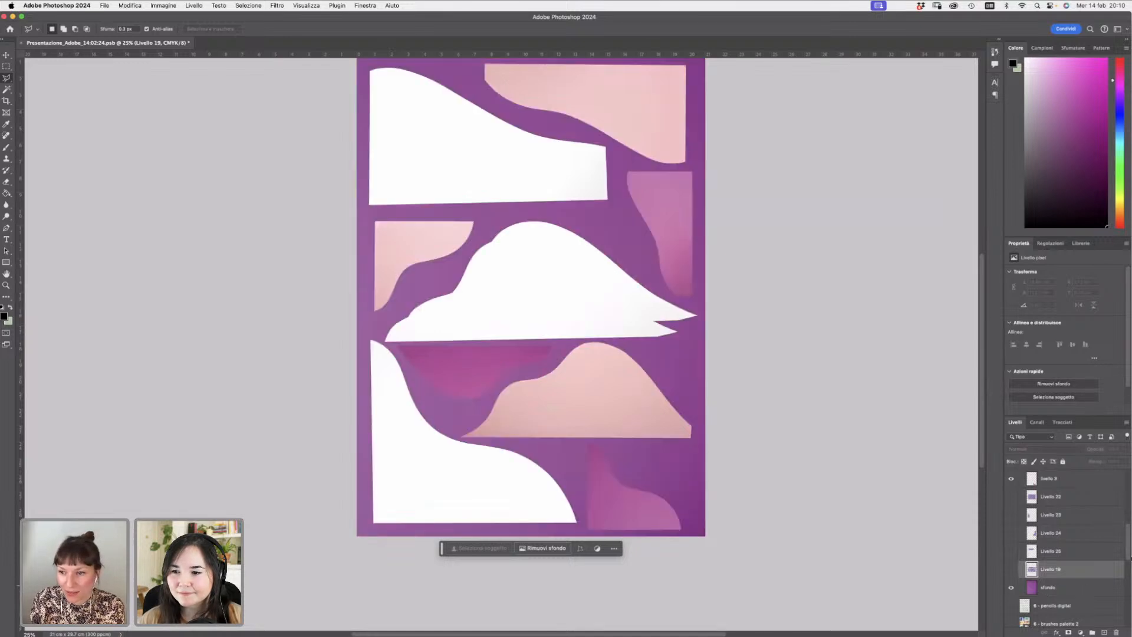
pyautogui.moveTo(1127, 557); pyautogui.dragTo(1129, 520)
pyautogui.click(1011, 498)
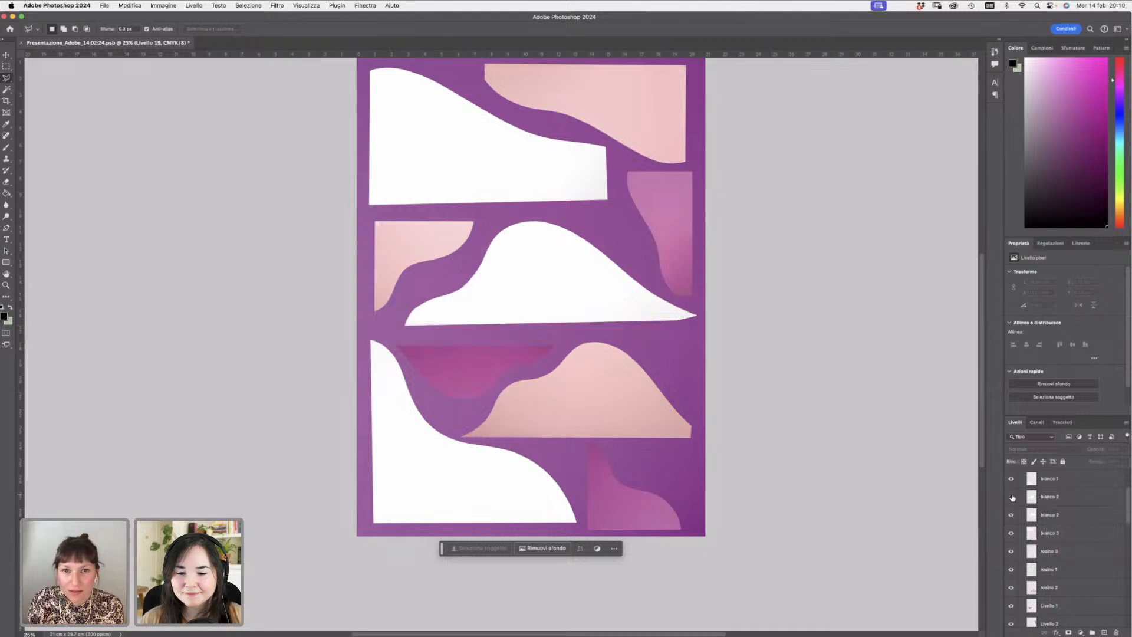
pyautogui.click(1011, 498)
pyautogui.click(1013, 499)
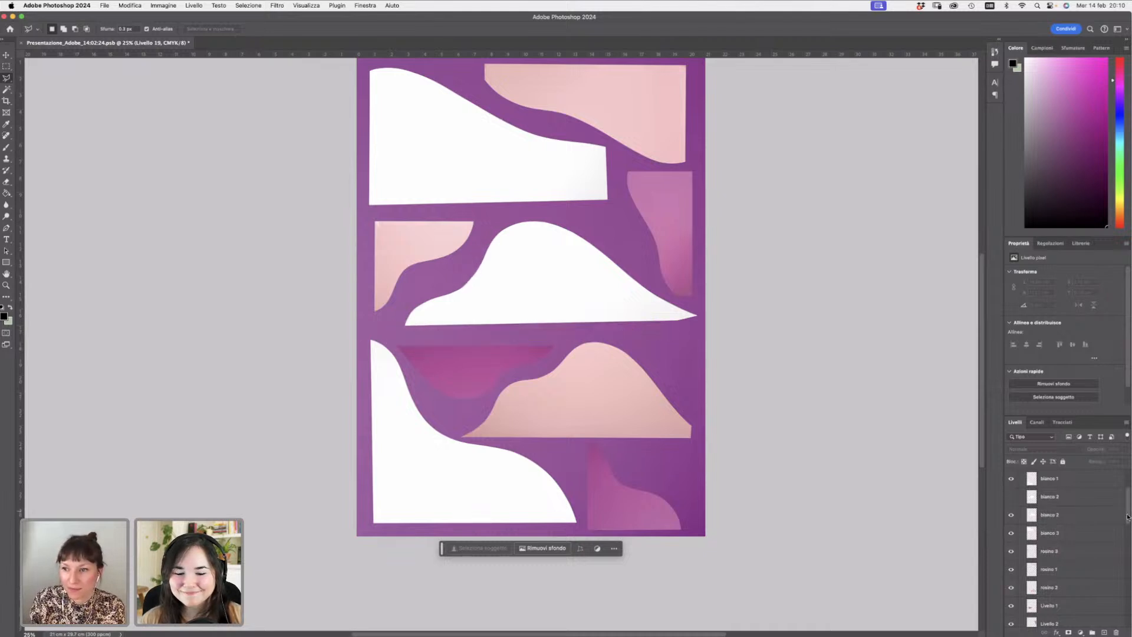
pyautogui.moveTo(1128, 514); pyautogui.dragTo(1128, 499)
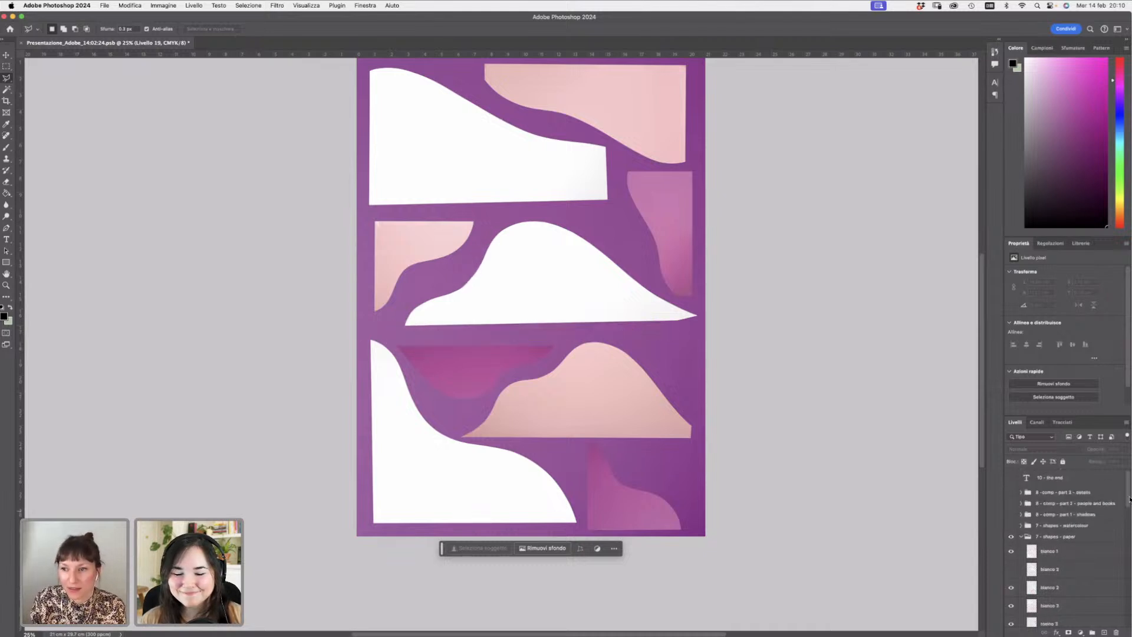
# - Show the 7 - shapes - watercolour group in place of the paper shapes and browse its layers
pyautogui.click(1012, 524)
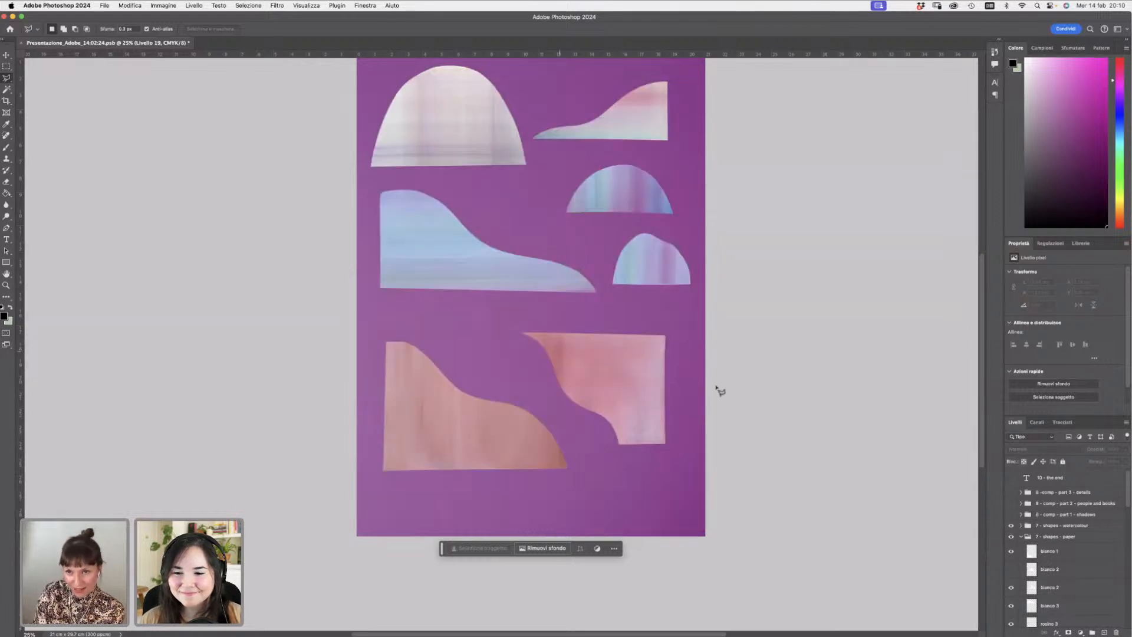
pyautogui.scroll(1, 983, 370)
pyautogui.scroll(1, 983, 370)
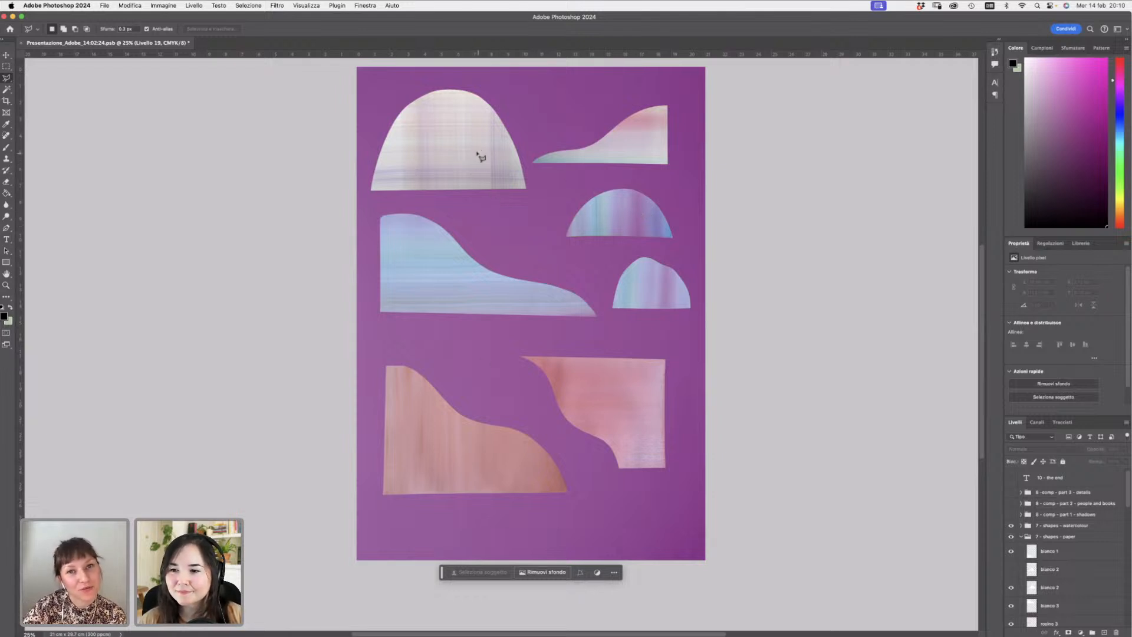
pyautogui.scroll(-15, 1128, 502)
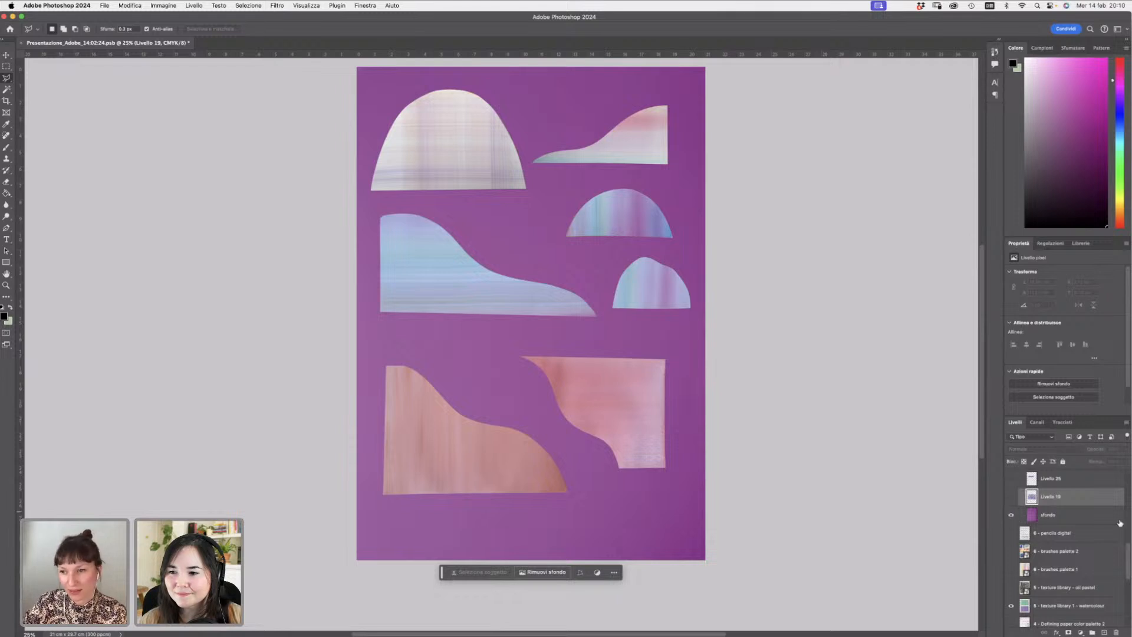
pyautogui.scroll(5, 1128, 564)
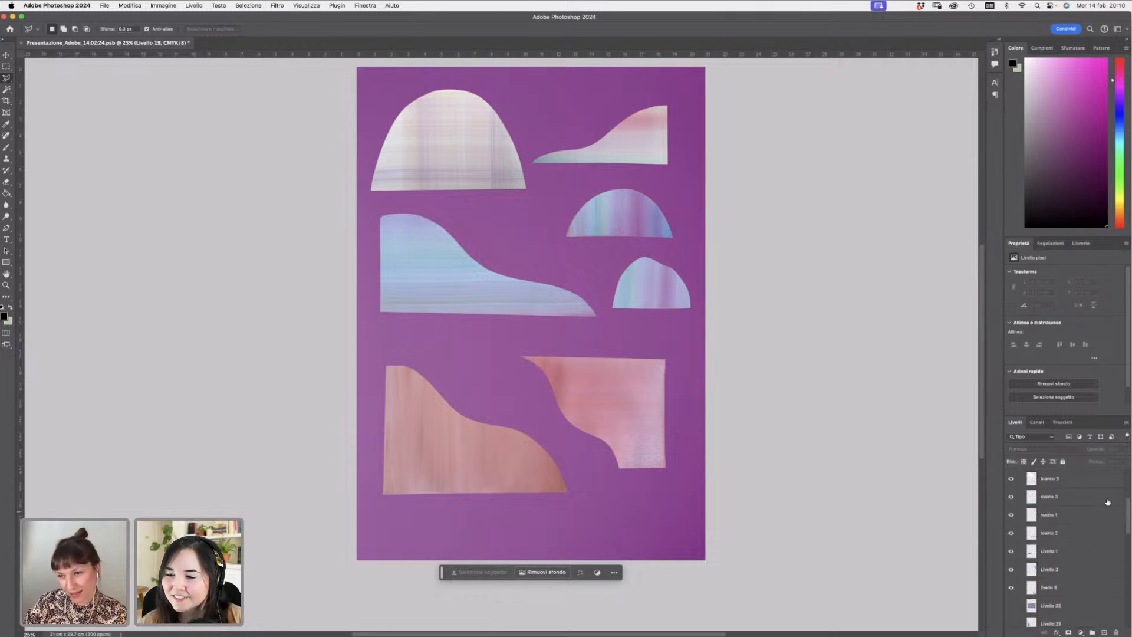
pyautogui.moveTo(1127, 524); pyautogui.dragTo(1072, 490)
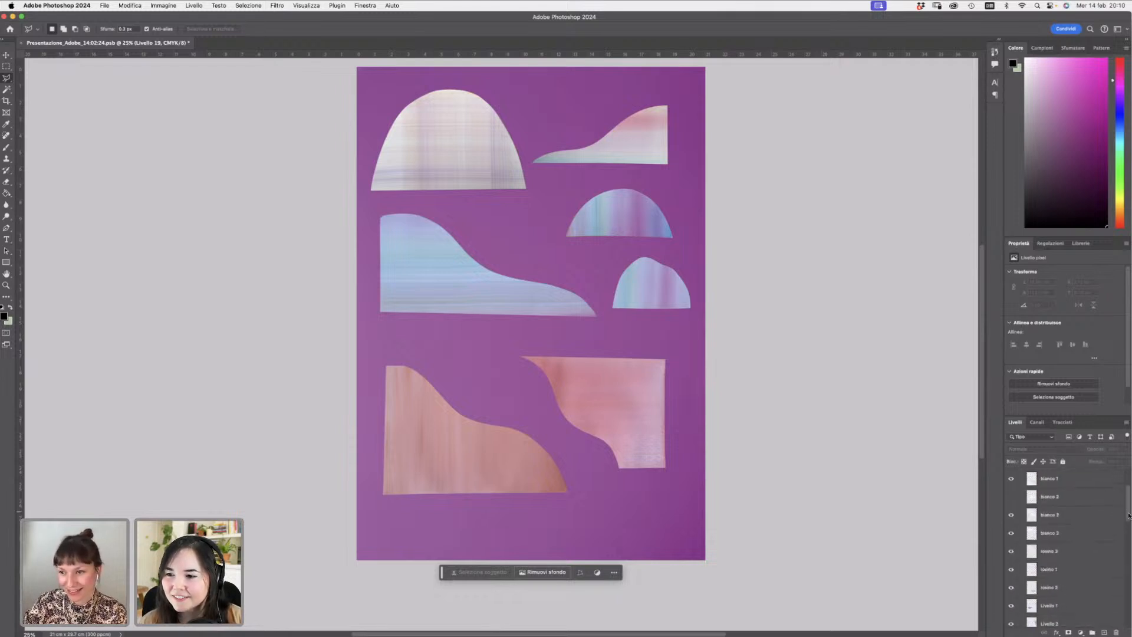
pyautogui.scroll(3, 1128, 514)
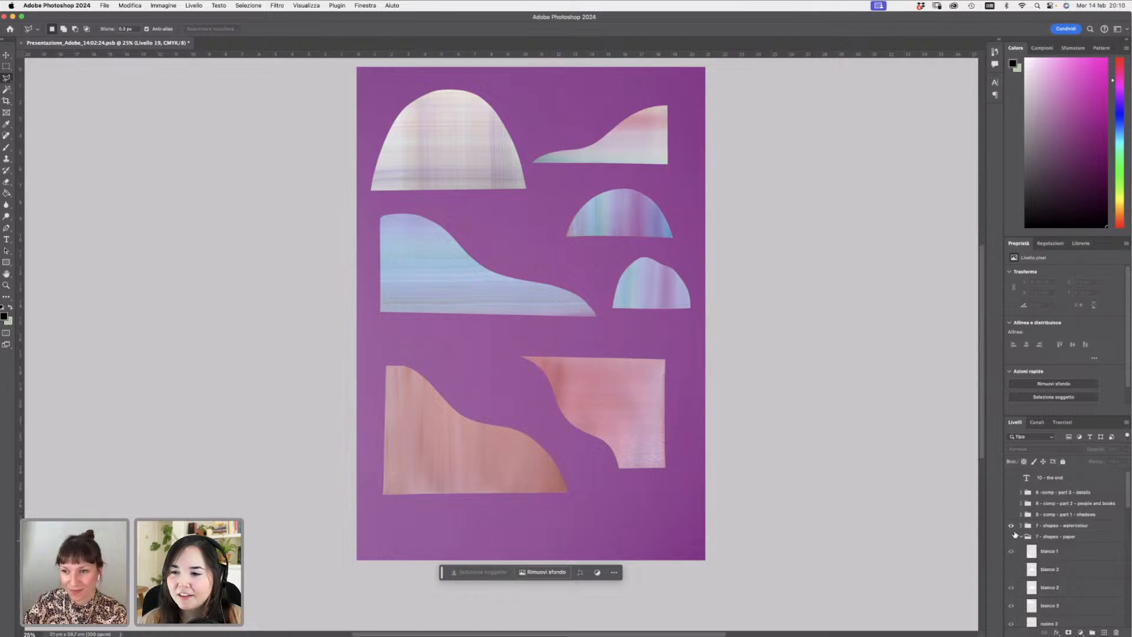
# - Collapse the 7 - shapes - paper group and hide the 0 - the final illustration layer
pyautogui.click(1020, 535)
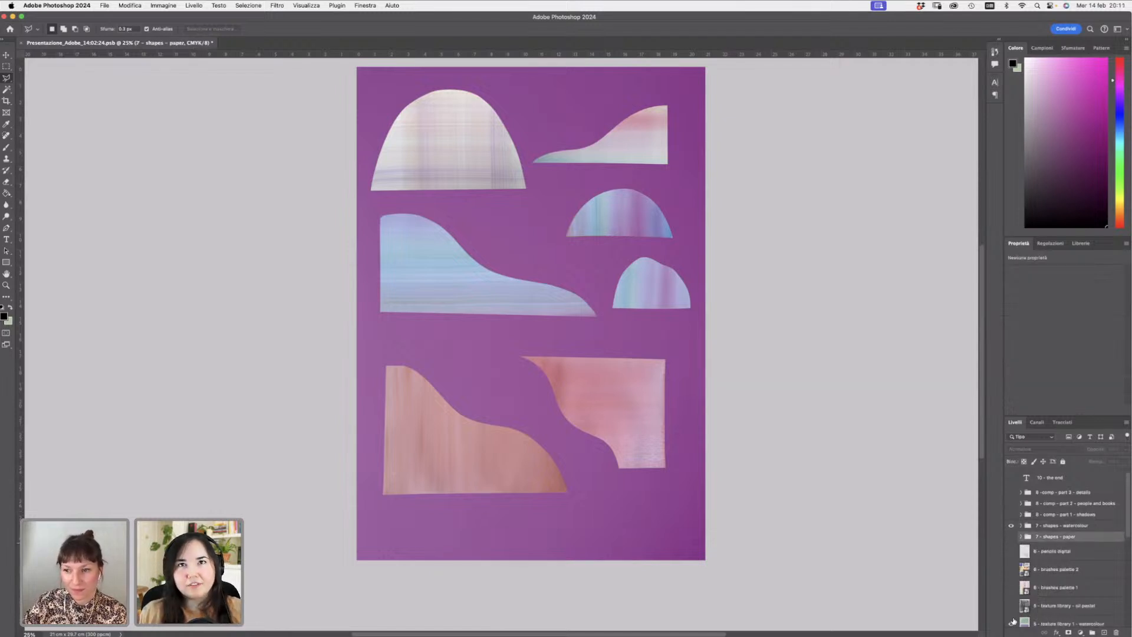
pyautogui.moveTo(1127, 532); pyautogui.dragTo(1124, 614)
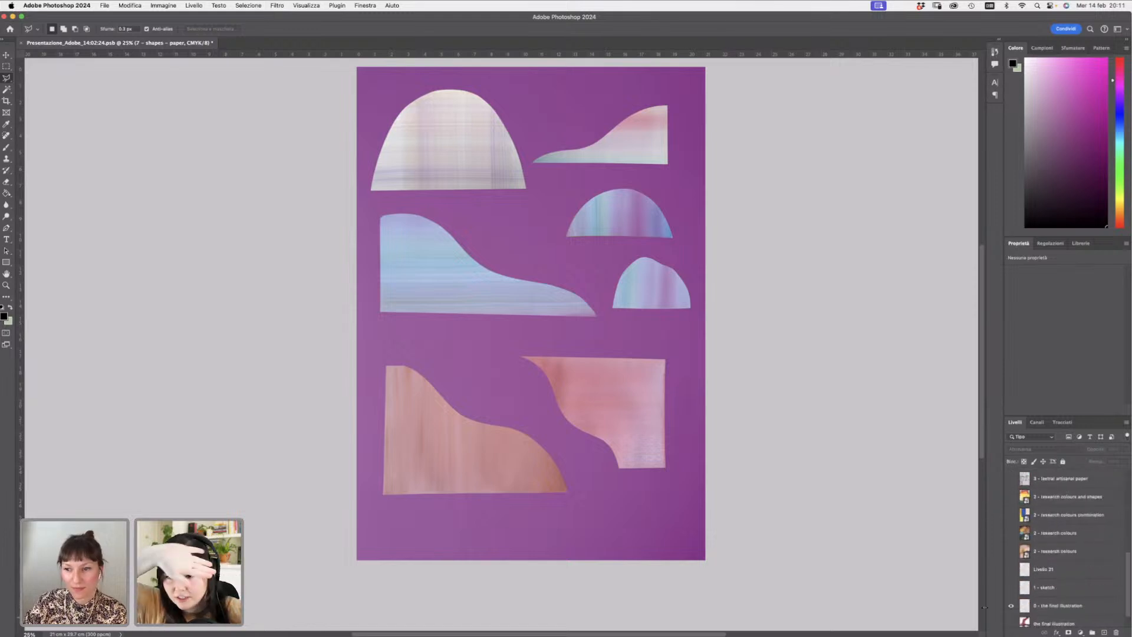
pyautogui.click(1012, 608)
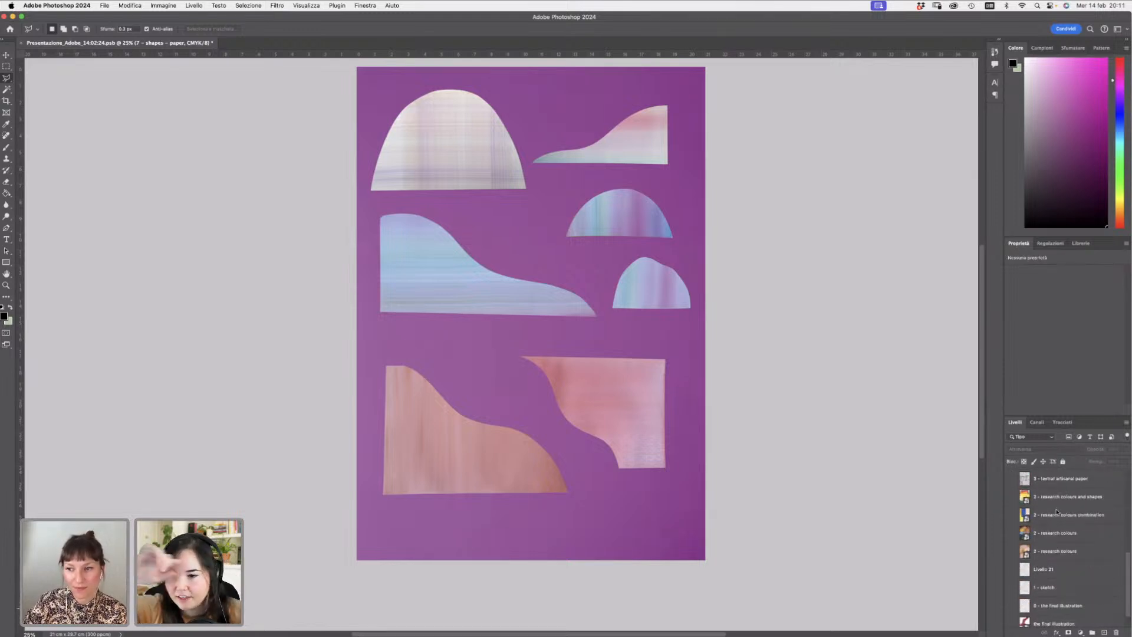
pyautogui.moveTo(1127, 570); pyautogui.dragTo(1122, 477)
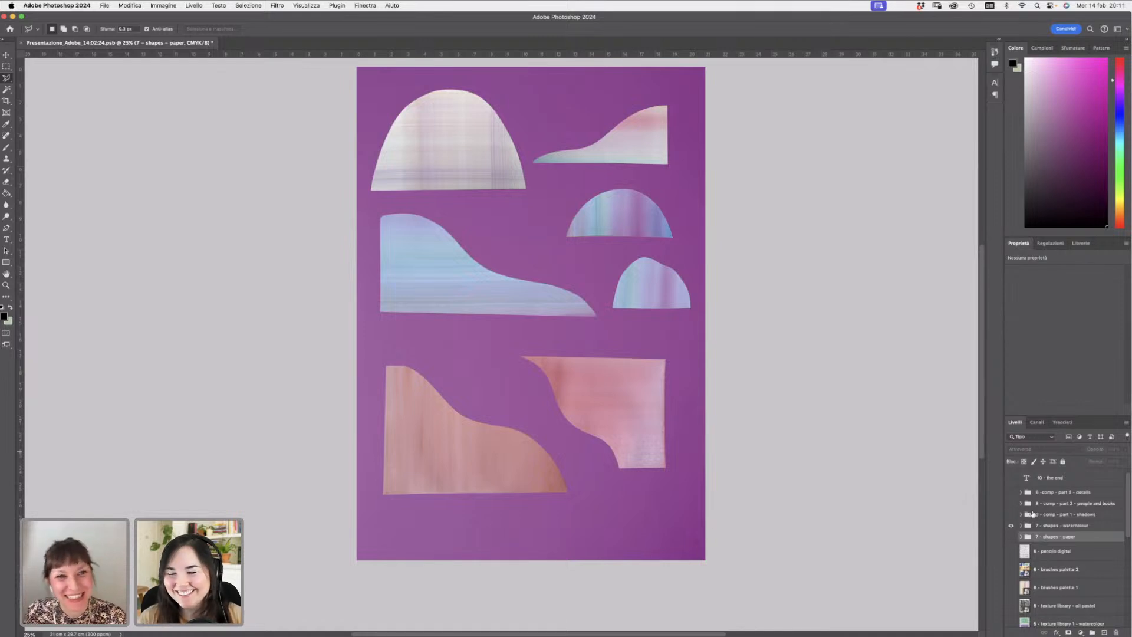
# - Toggle the paper and watercolour shape groups back and forth to compare the two versions
pyautogui.click(1011, 537)
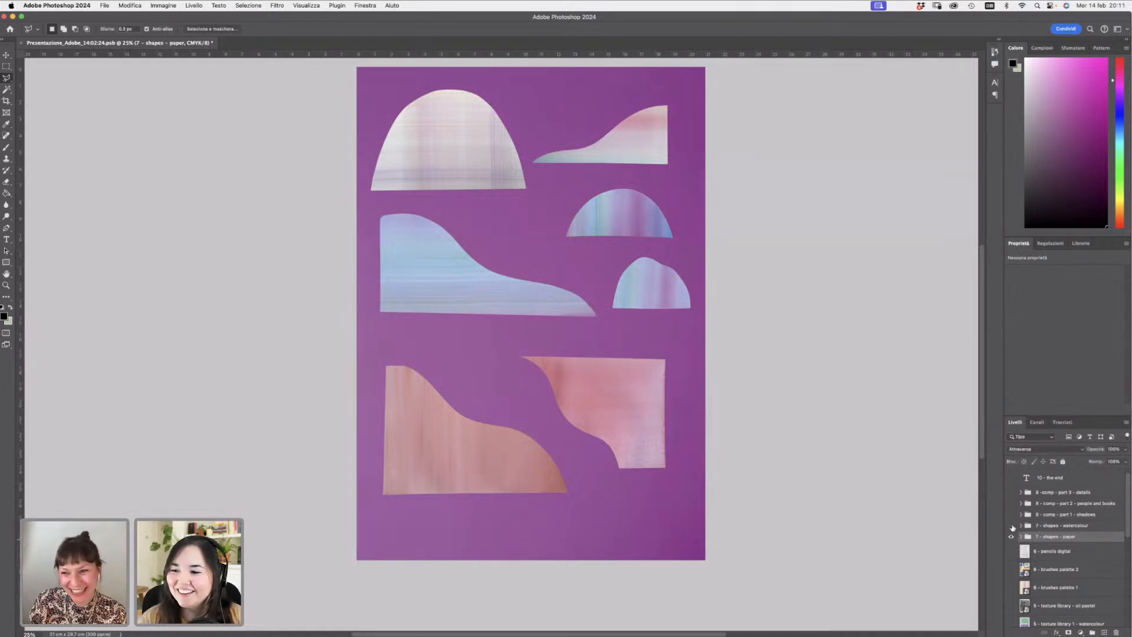
pyautogui.click(1011, 525)
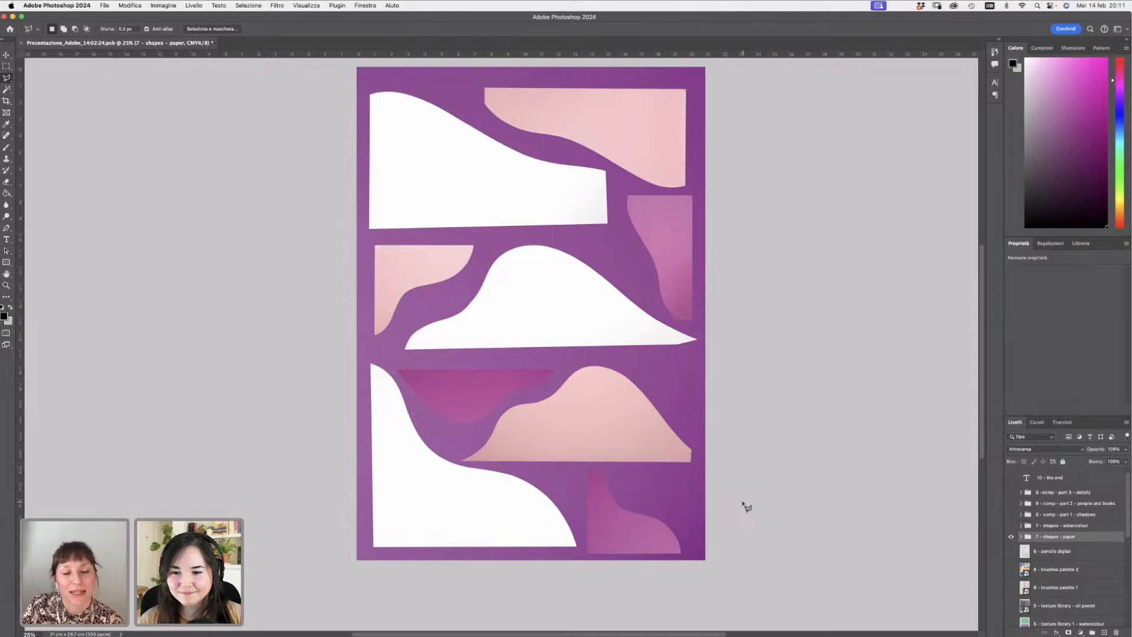
pyautogui.click(1011, 537)
pyautogui.click(1011, 537)
pyautogui.click(1011, 526)
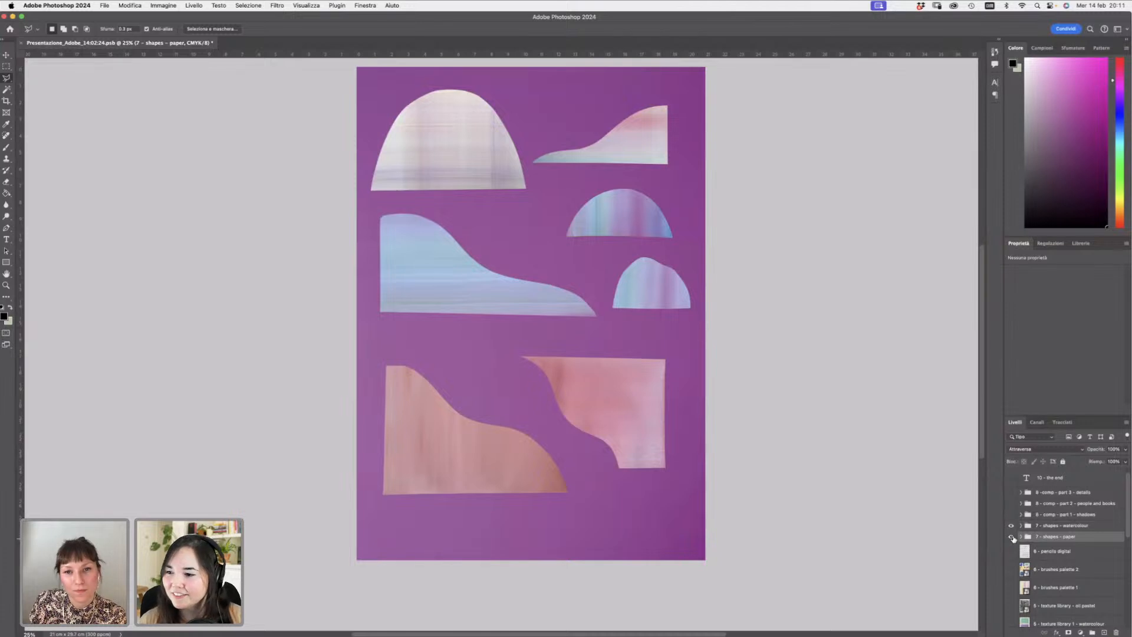
pyautogui.click(1012, 537)
pyautogui.click(1012, 525)
# - Show the 8 - comp - part 1 - shadows group, select it and expand its layers
pyautogui.click(1011, 514)
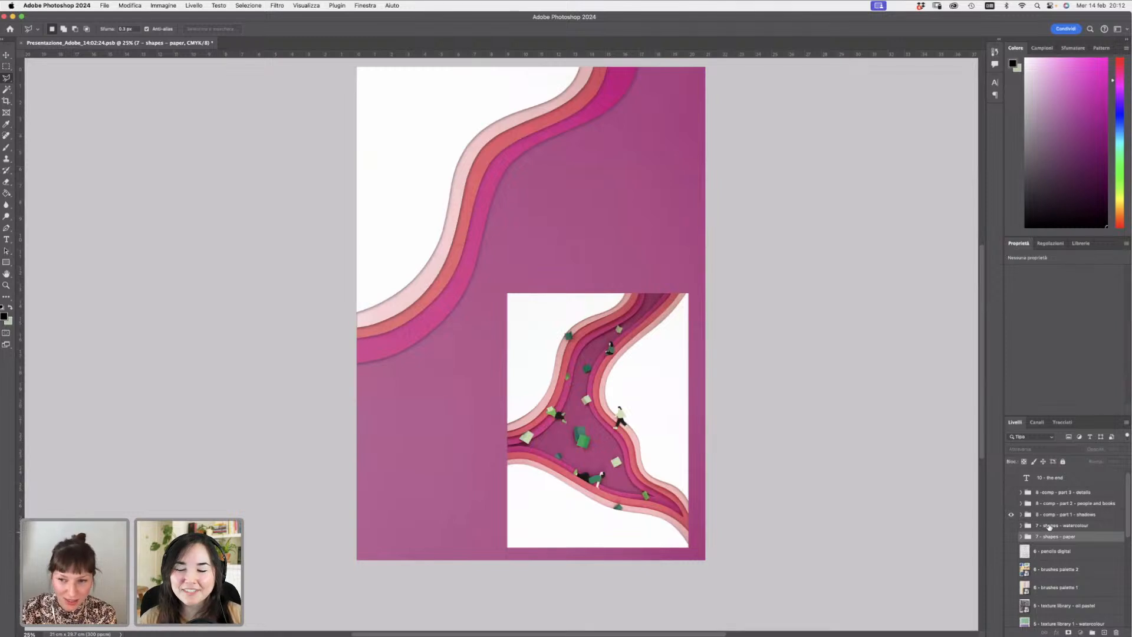
pyautogui.click(1048, 526)
pyautogui.click(1049, 515)
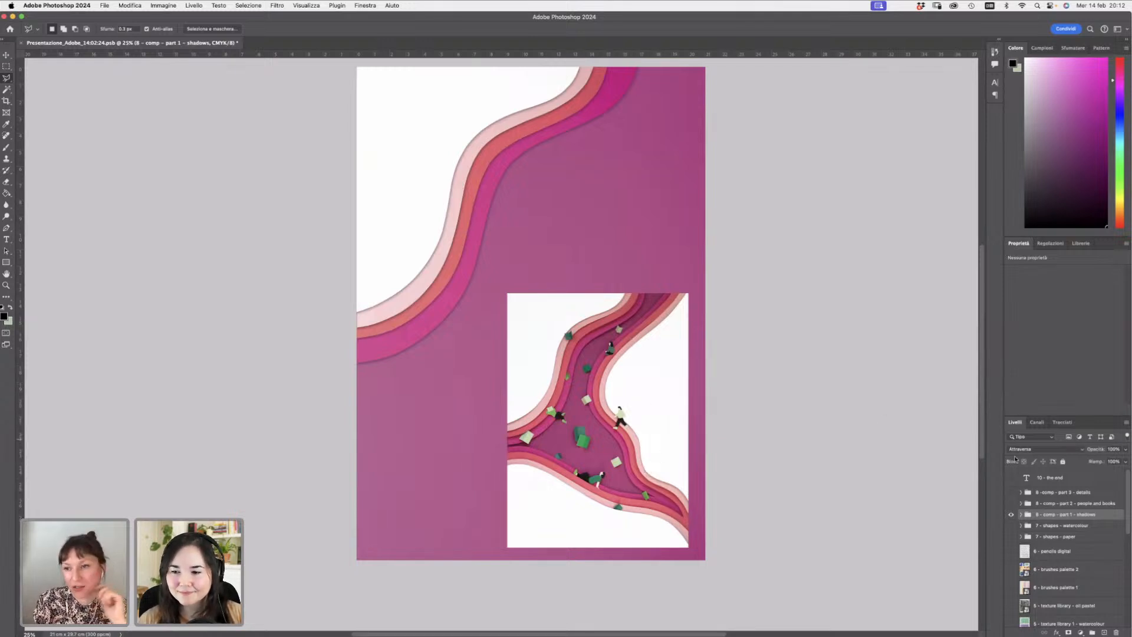
pyautogui.moveTo(1127, 516)
pyautogui.mouseDown()
pyautogui.moveTo(1119, 622)
pyautogui.moveTo(1130, 473)
pyautogui.mouseUp()
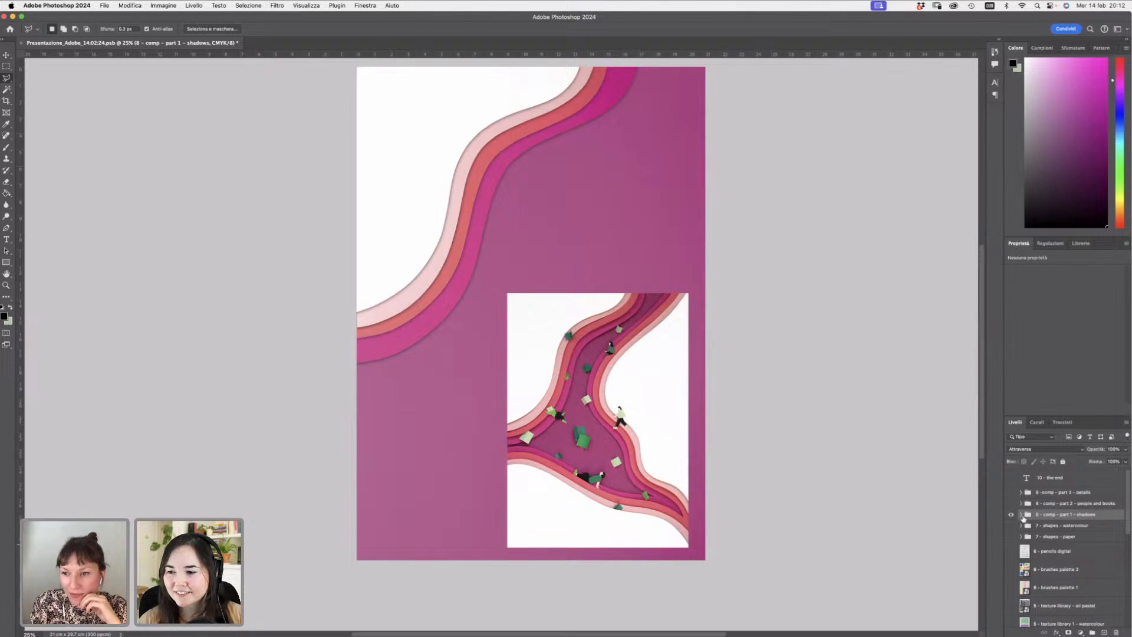
pyautogui.click(1021, 514)
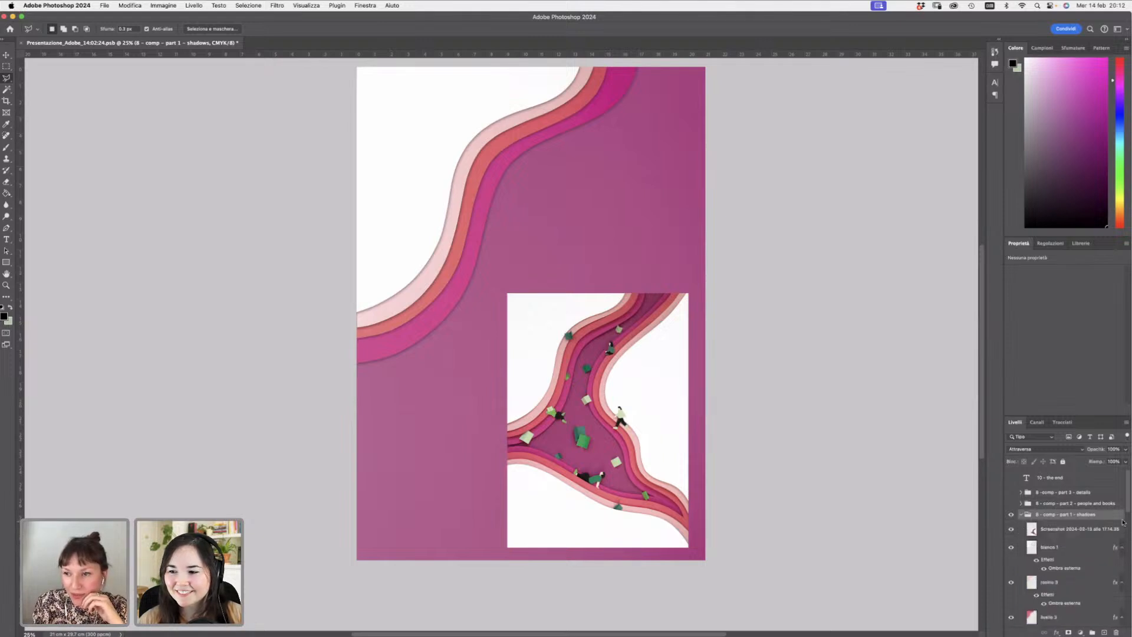
# - Hide the stripe layers inside the shadows group one by one and select the sfondo background layer
pyautogui.scroll(-5, 1090, 548)
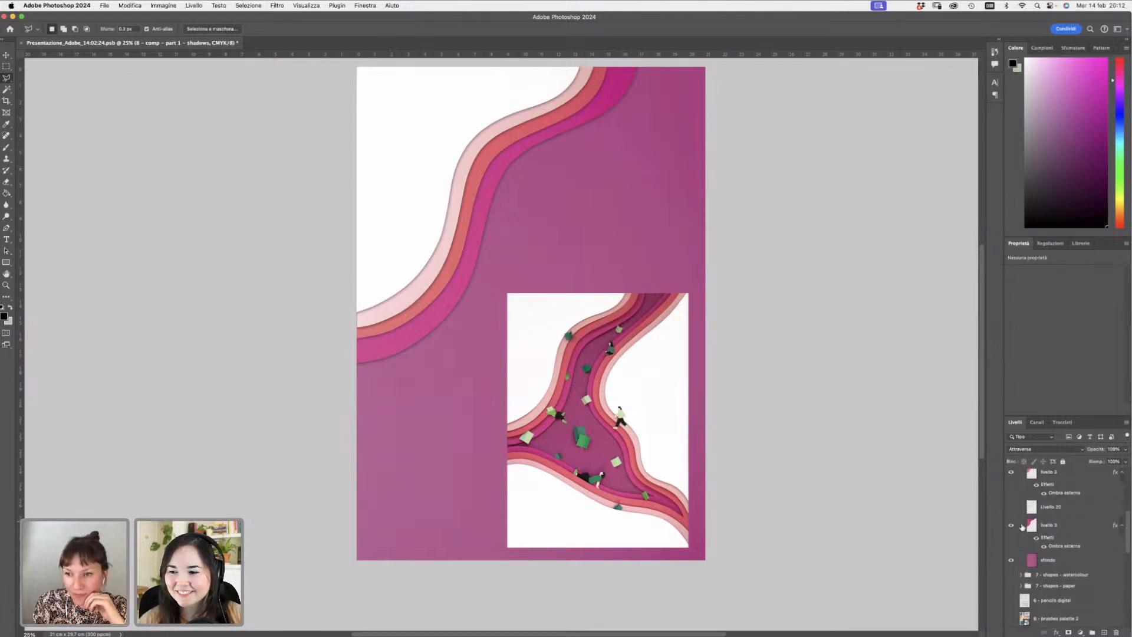
pyautogui.click(1011, 525)
pyautogui.click(1011, 472)
pyautogui.scroll(3, 1126, 541)
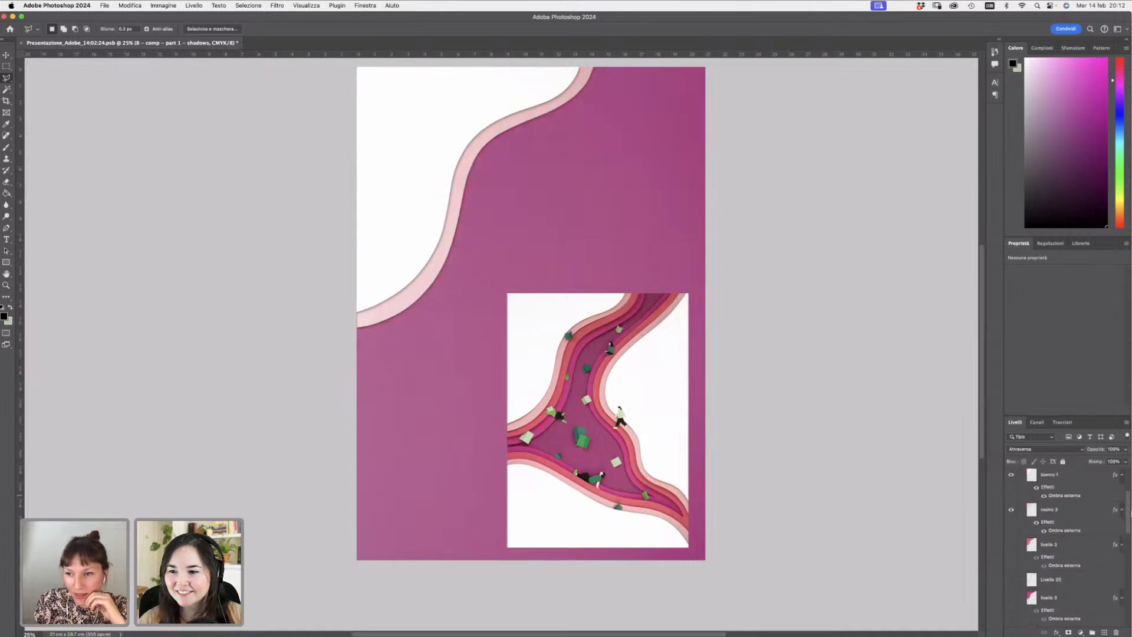
pyautogui.click(1011, 493)
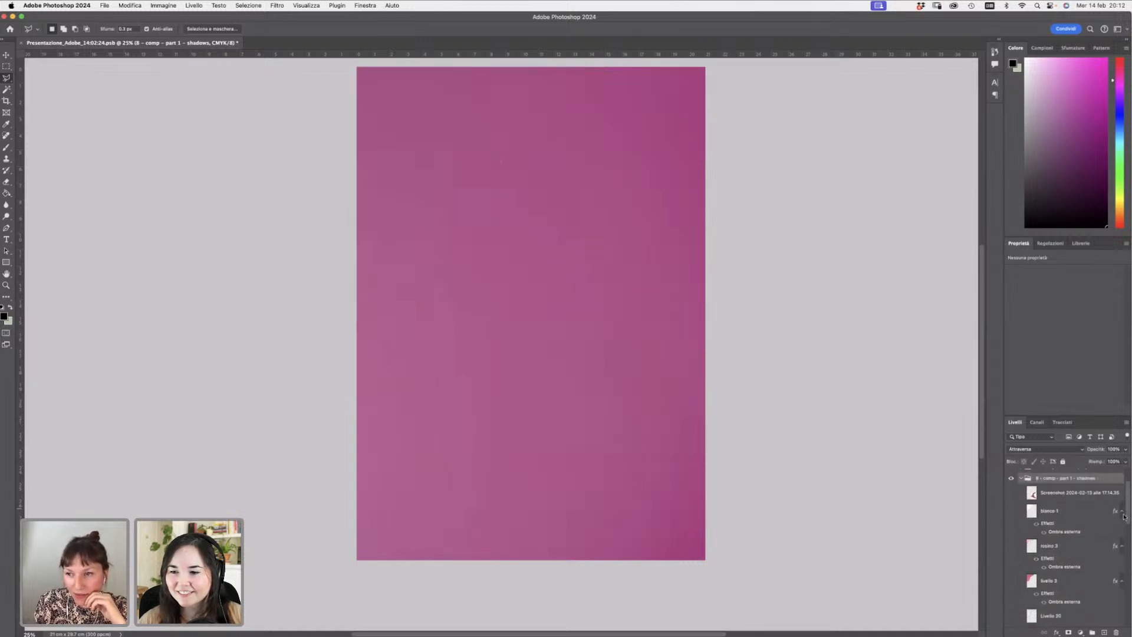
pyautogui.scroll(-3, 1126, 537)
pyautogui.click(1043, 579)
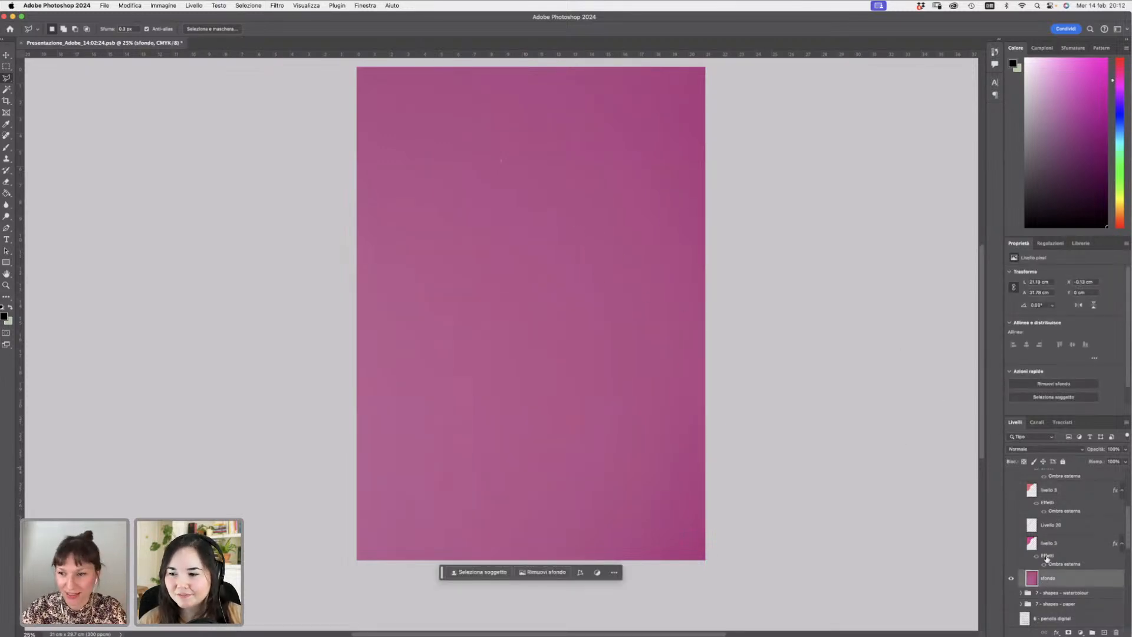
# - Show the stripe layers of the shadows group again one by one above the sfondo background
pyautogui.click(1011, 544)
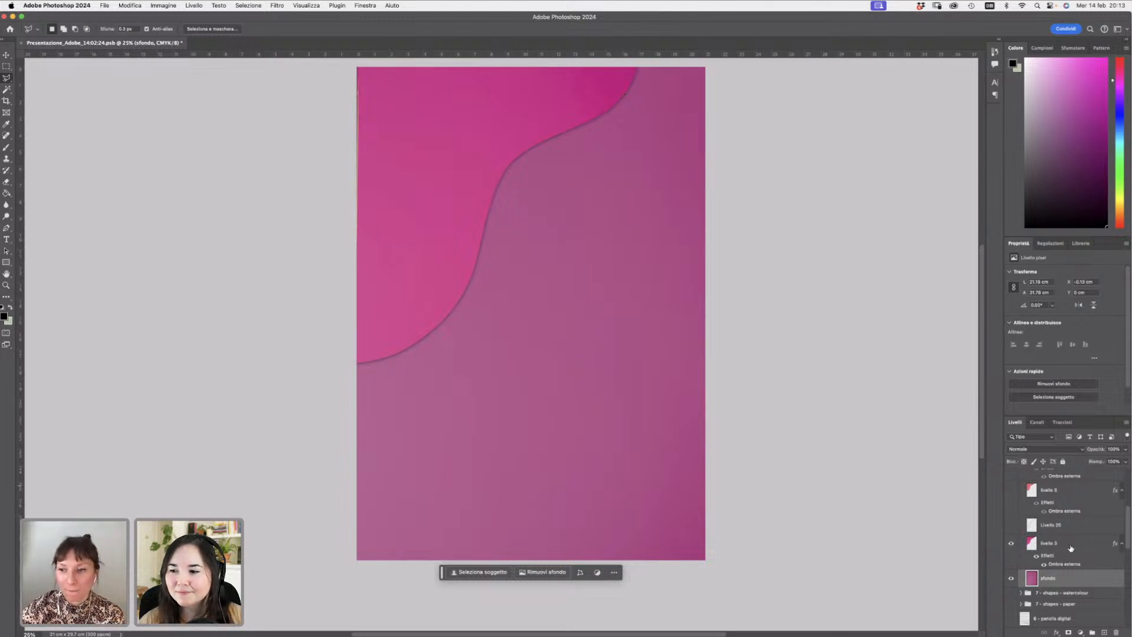
pyautogui.click(1065, 547)
pyautogui.click(1011, 524)
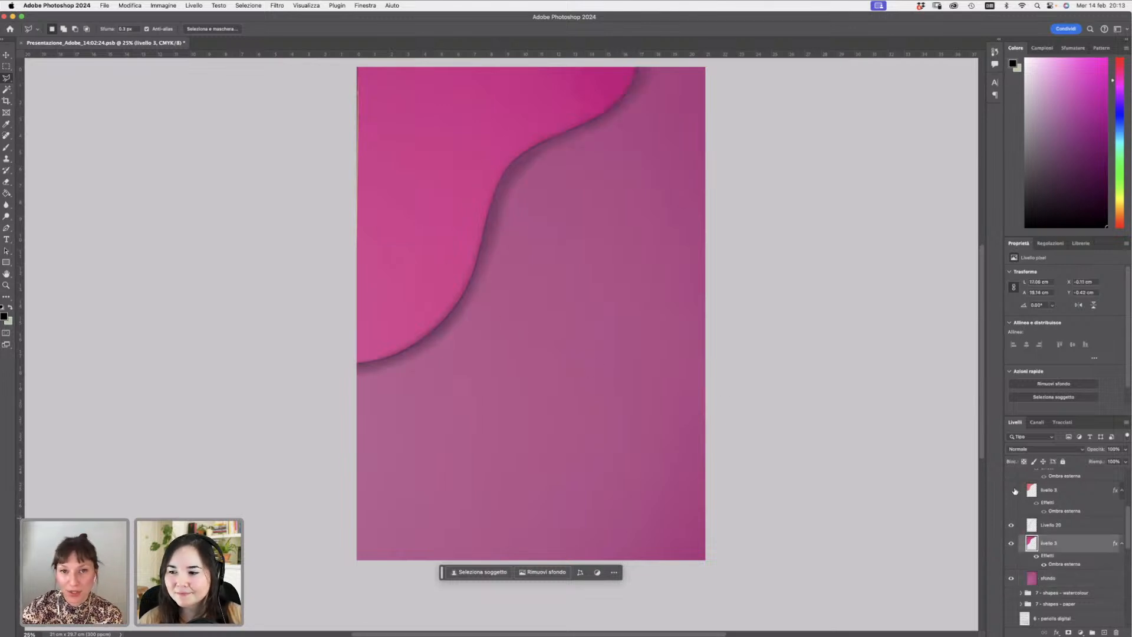
pyautogui.click(1012, 489)
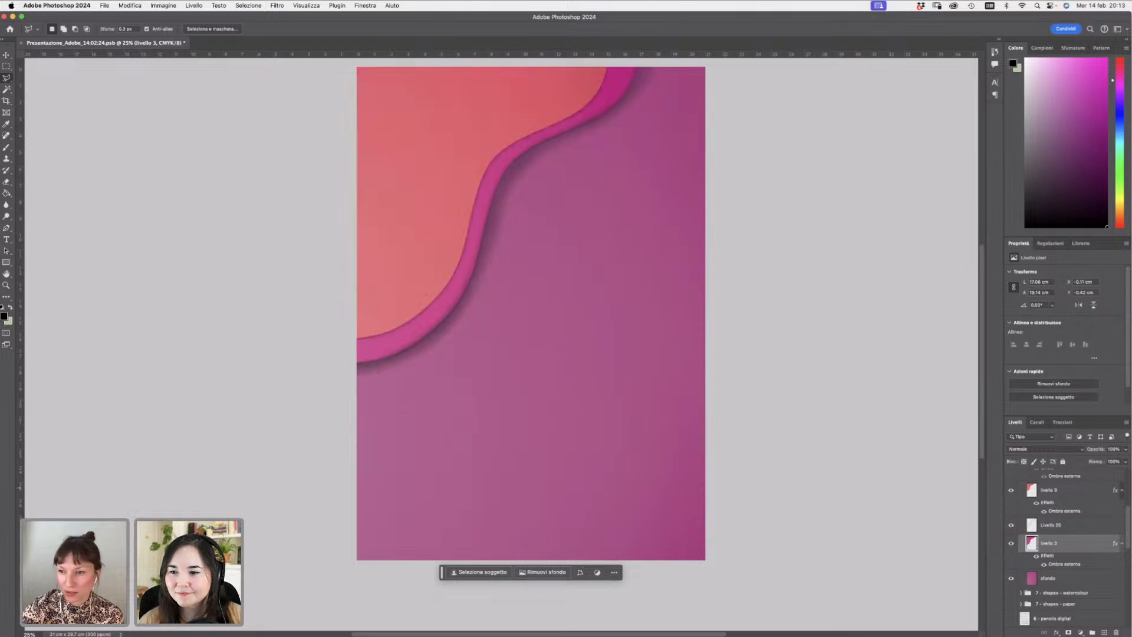
pyautogui.scroll(2, 1128, 525)
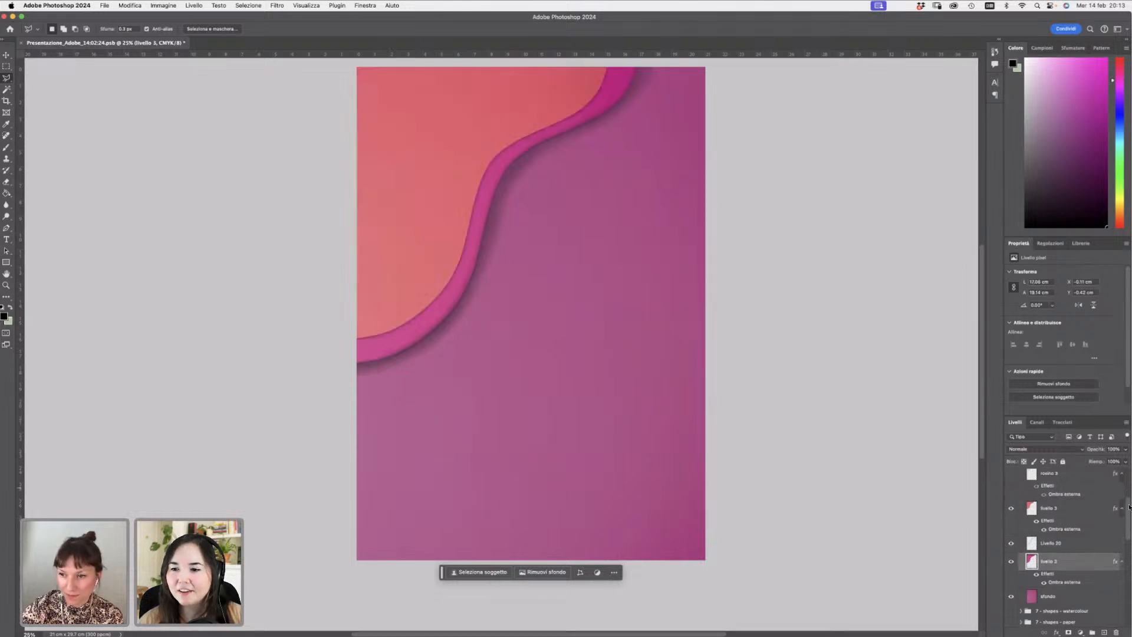
pyautogui.click(1011, 476)
pyautogui.click(1012, 476)
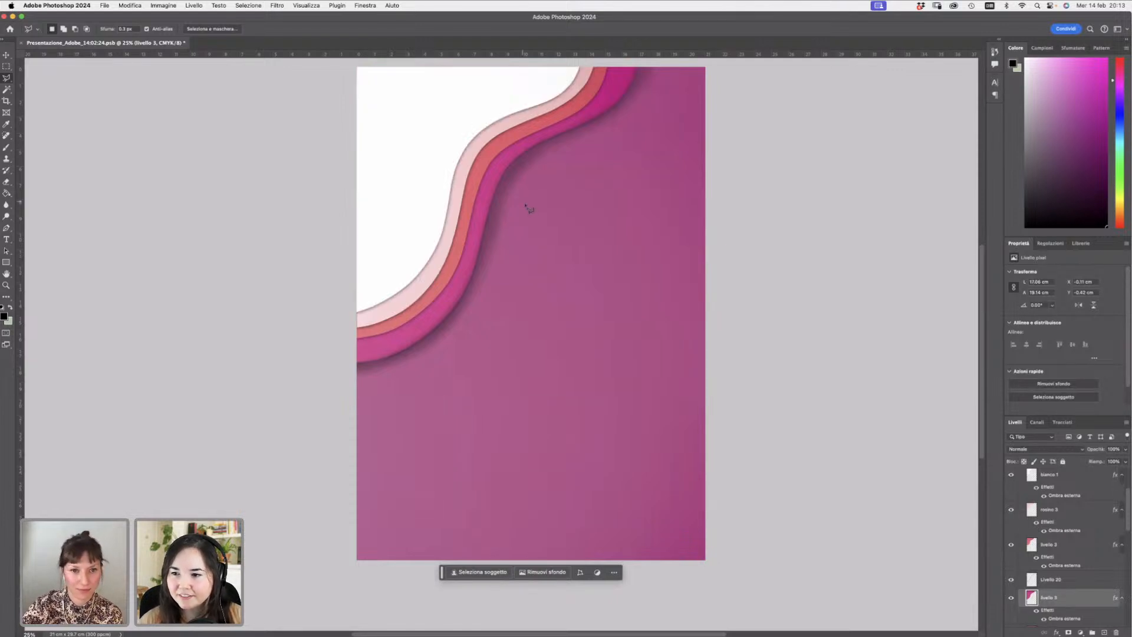
# - Hide the Livello 20 layer inside the shadows group
pyautogui.scroll(-2, 1090, 484)
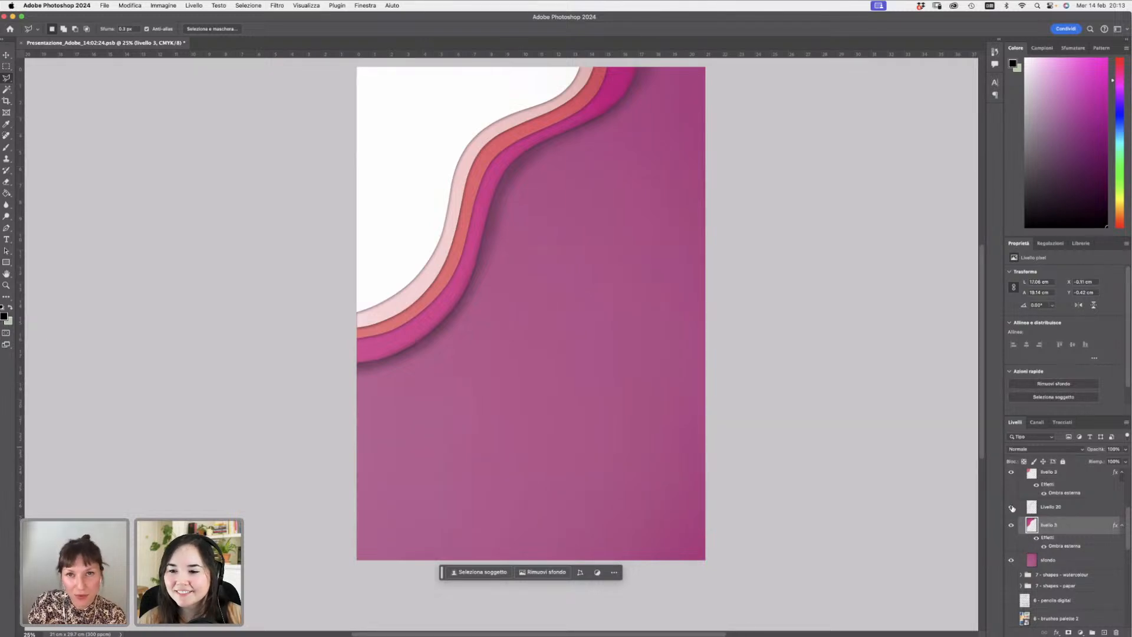
pyautogui.scroll(1, 1090, 525)
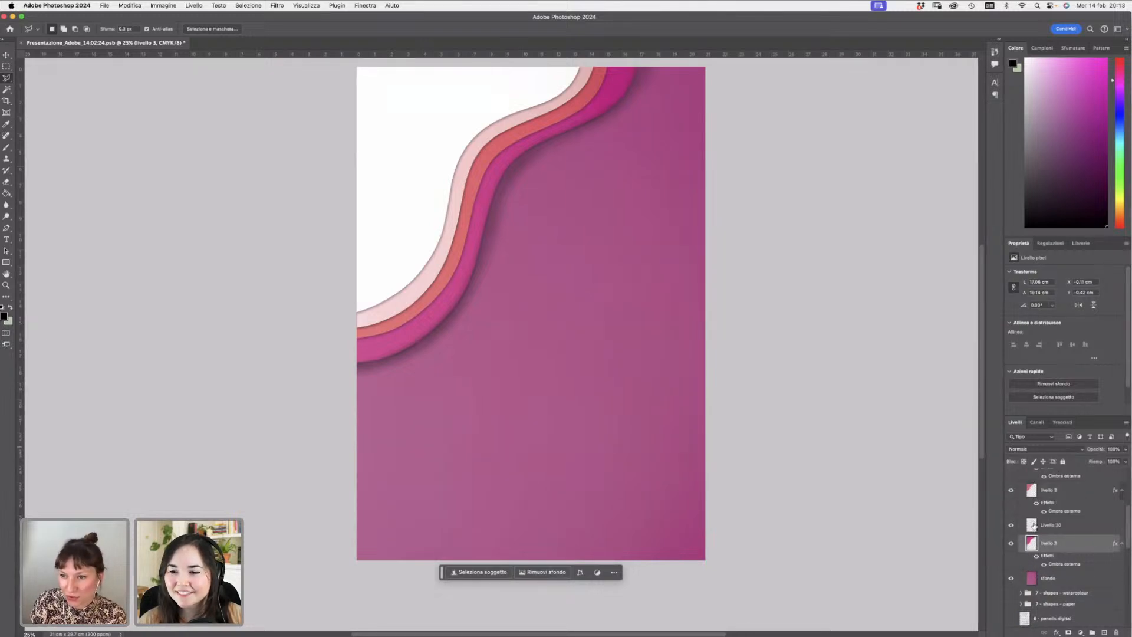
pyautogui.click(1010, 524)
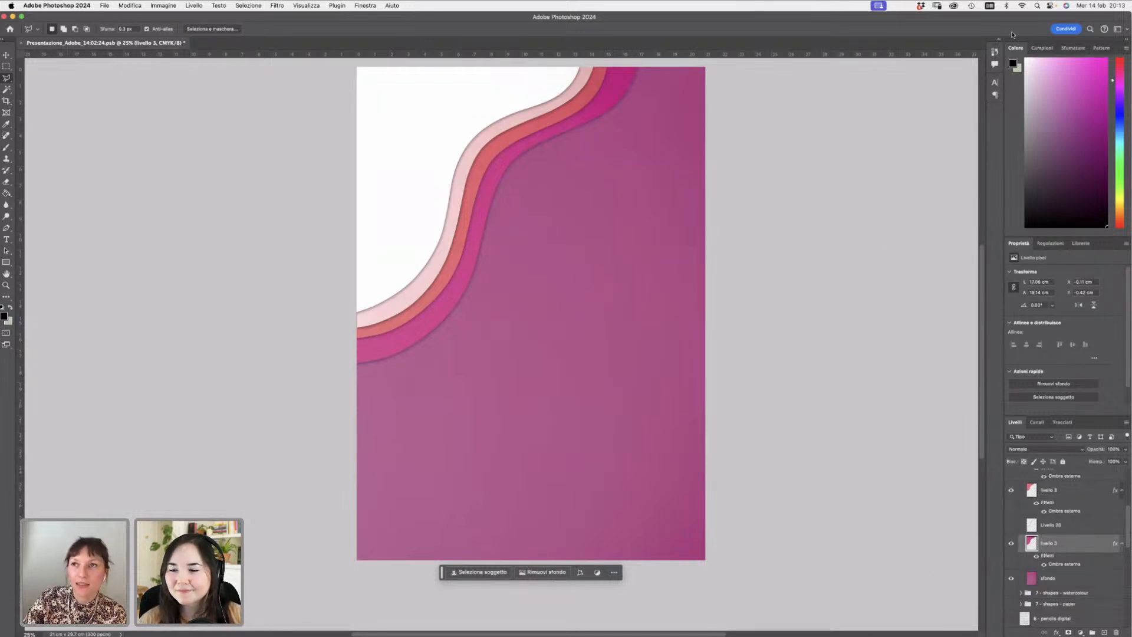
# - Search for "ombra" and open the Outer Shadow layer style of the livello 3 stripe, closing it with OK
pyautogui.click(1090, 29)
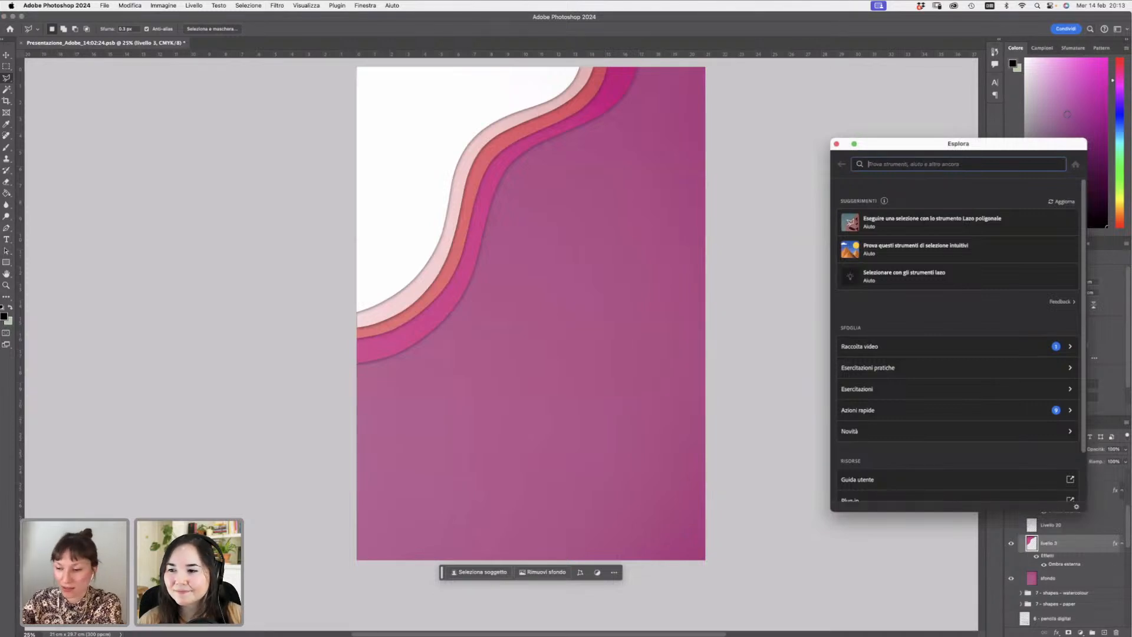
pyautogui.write('o')
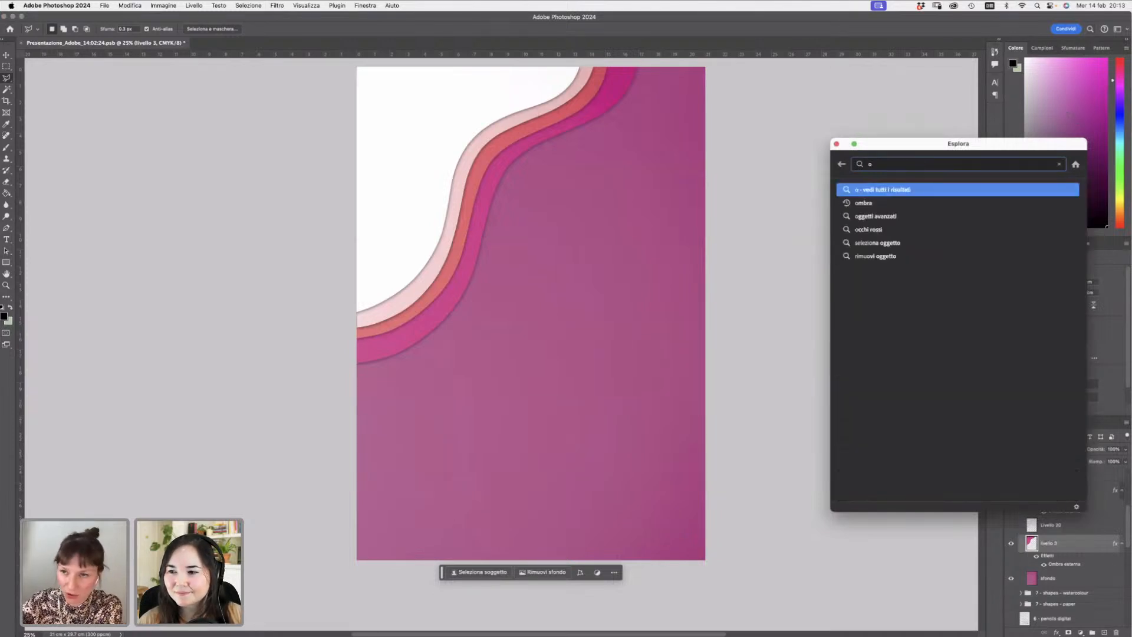
pyautogui.write('mbra')
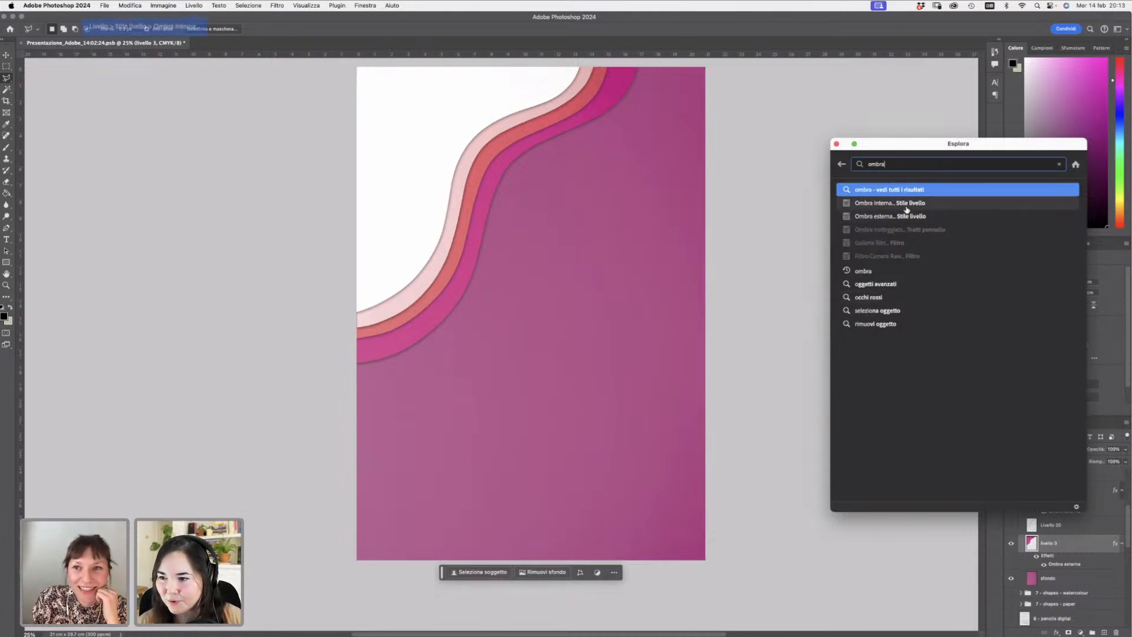
pyautogui.moveTo(875, 220)
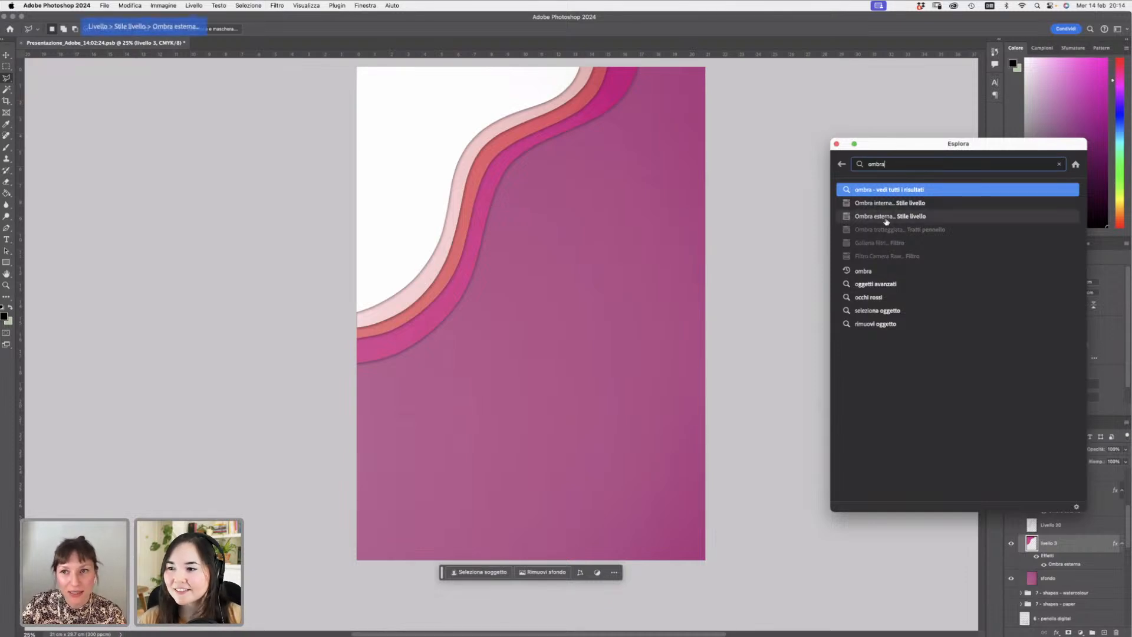
pyautogui.click(886, 218)
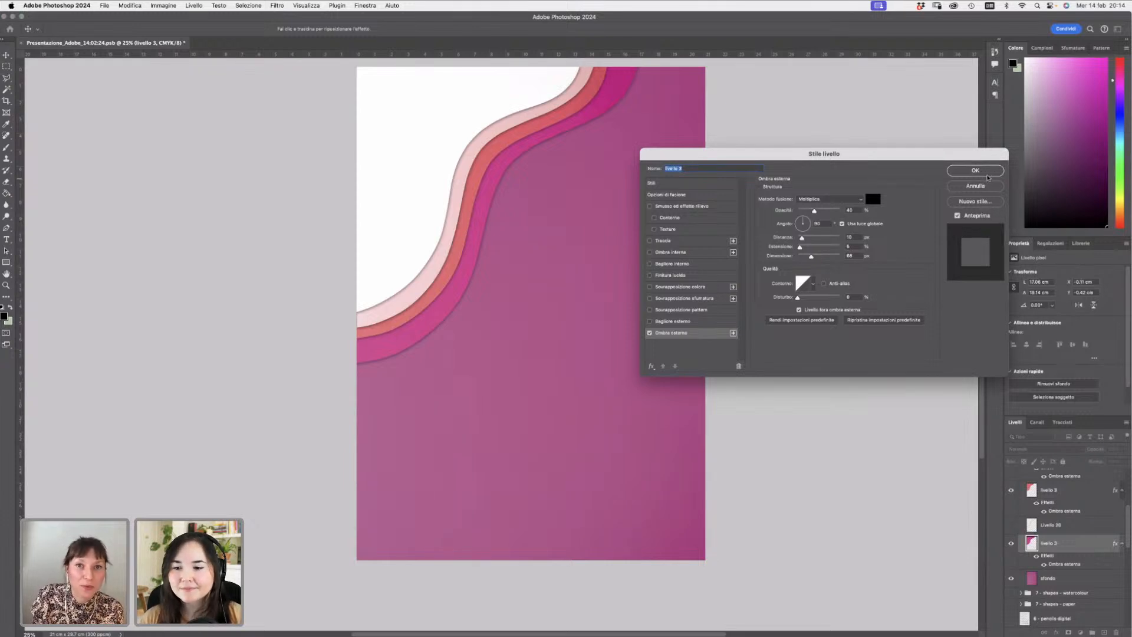
pyautogui.click(992, 171)
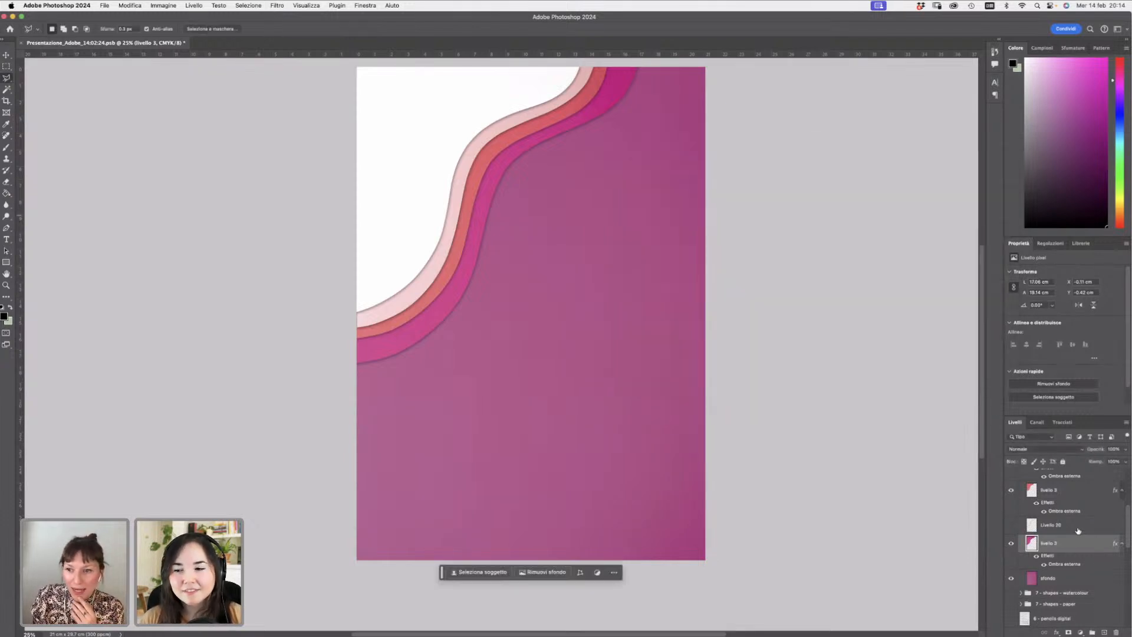
# - Select Livello 20 and toggle its visibility on and off to compare the shadow effect
pyautogui.click(1041, 527)
pyautogui.click(1009, 525)
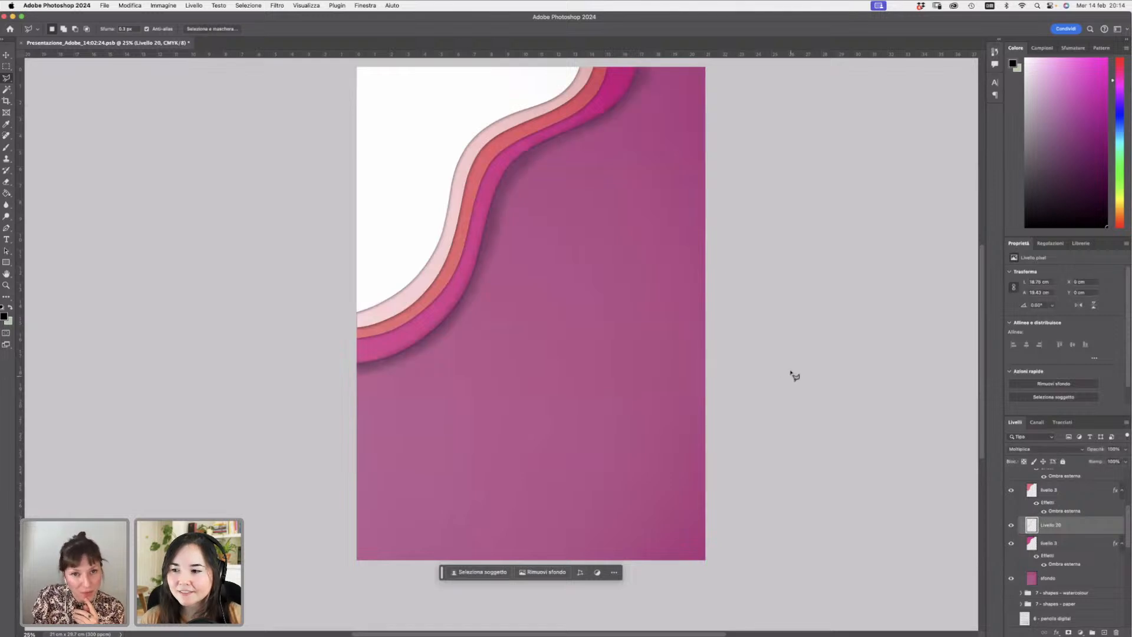
pyautogui.click(1010, 525)
pyautogui.click(1011, 526)
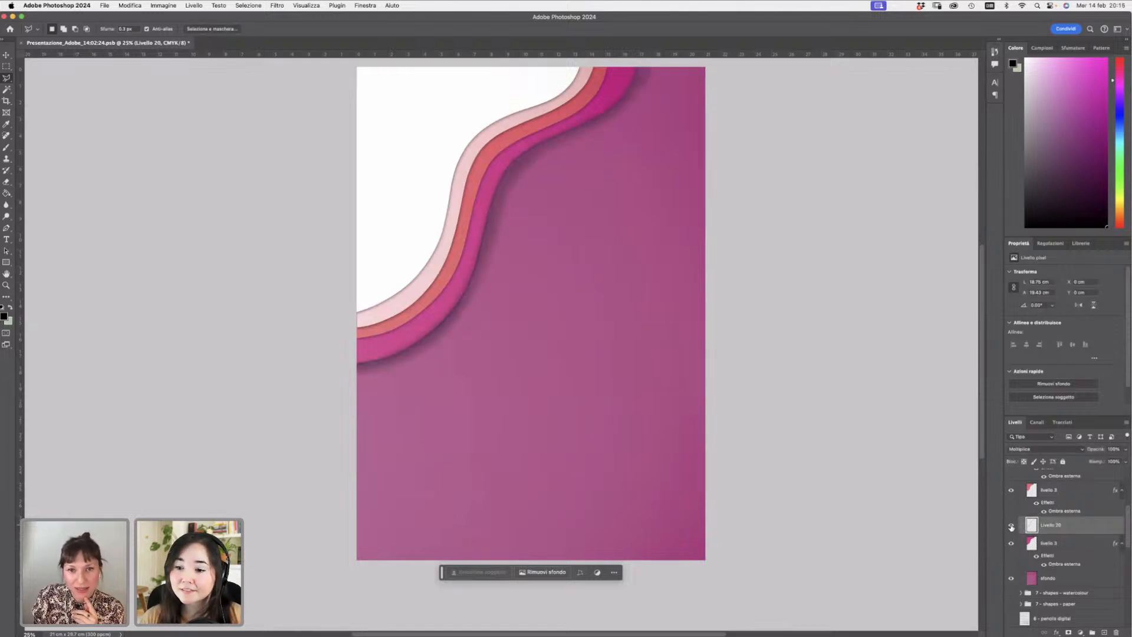
pyautogui.click(1011, 526)
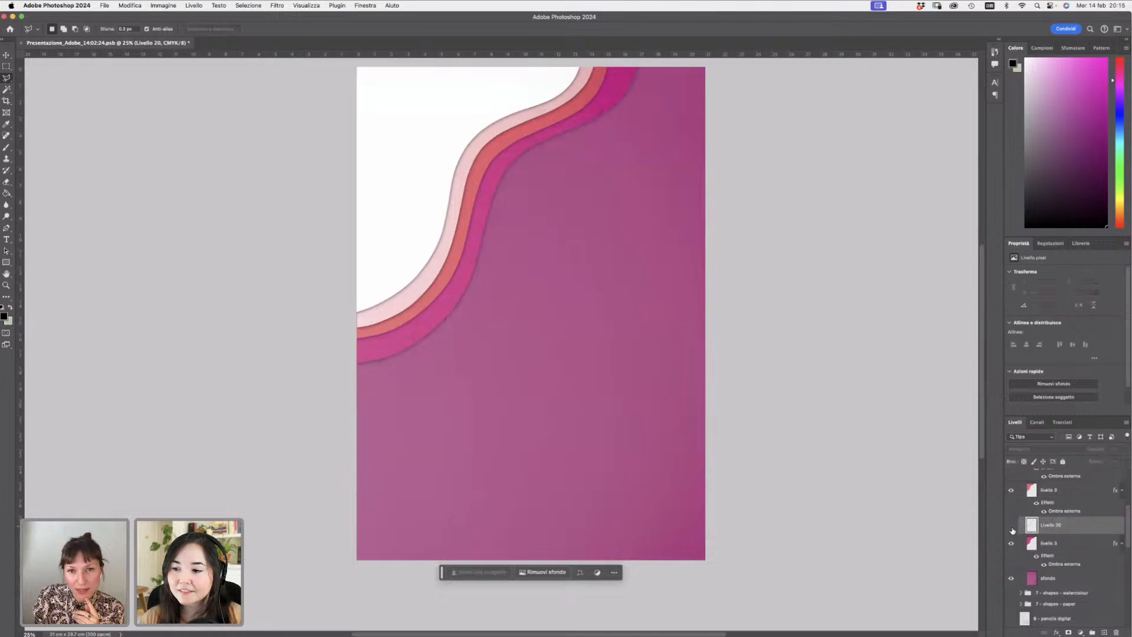
pyautogui.click(1036, 557)
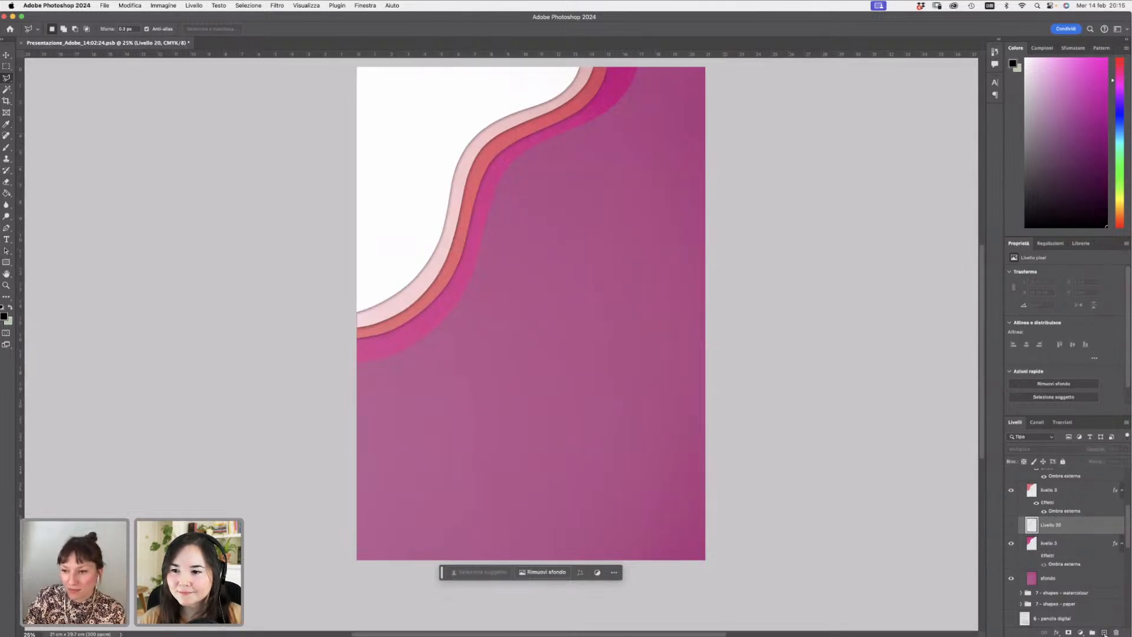
# - Add a new layer, pick the Brush tool and set the foreground colour to black
pyautogui.click(1104, 632)
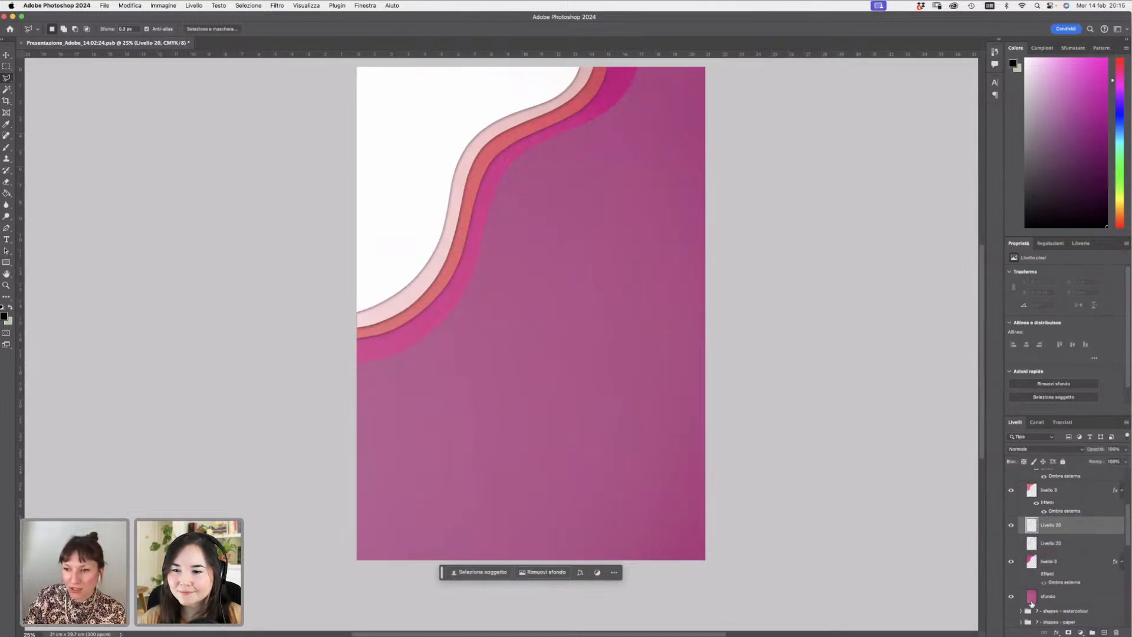
pyautogui.click(7, 147)
pyautogui.rightClick(628, 172)
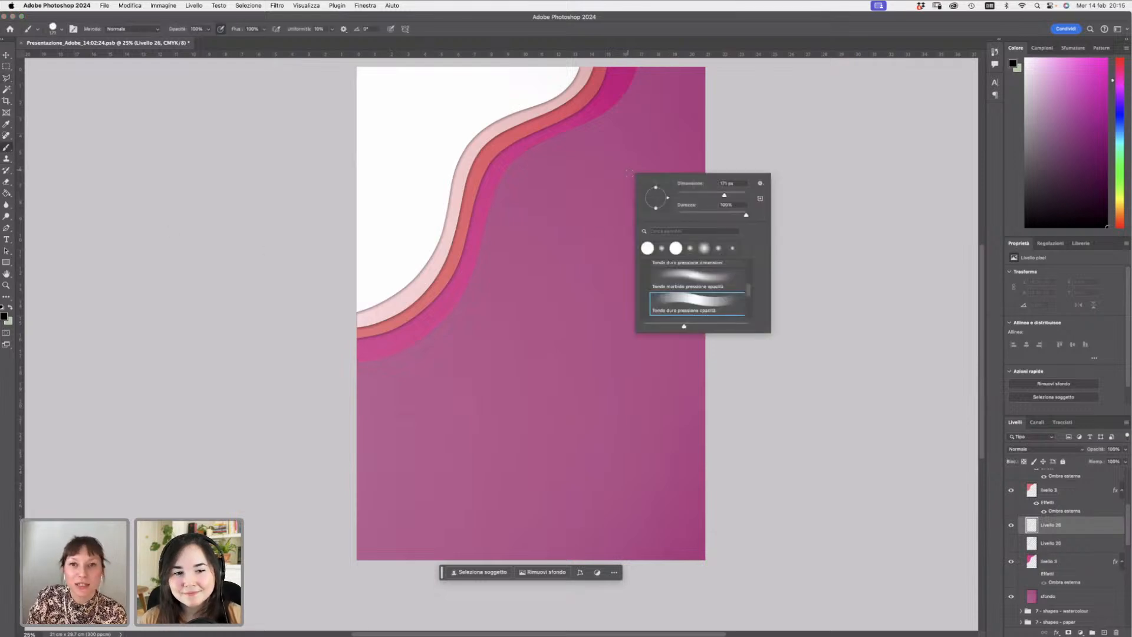
pyautogui.click(5, 317)
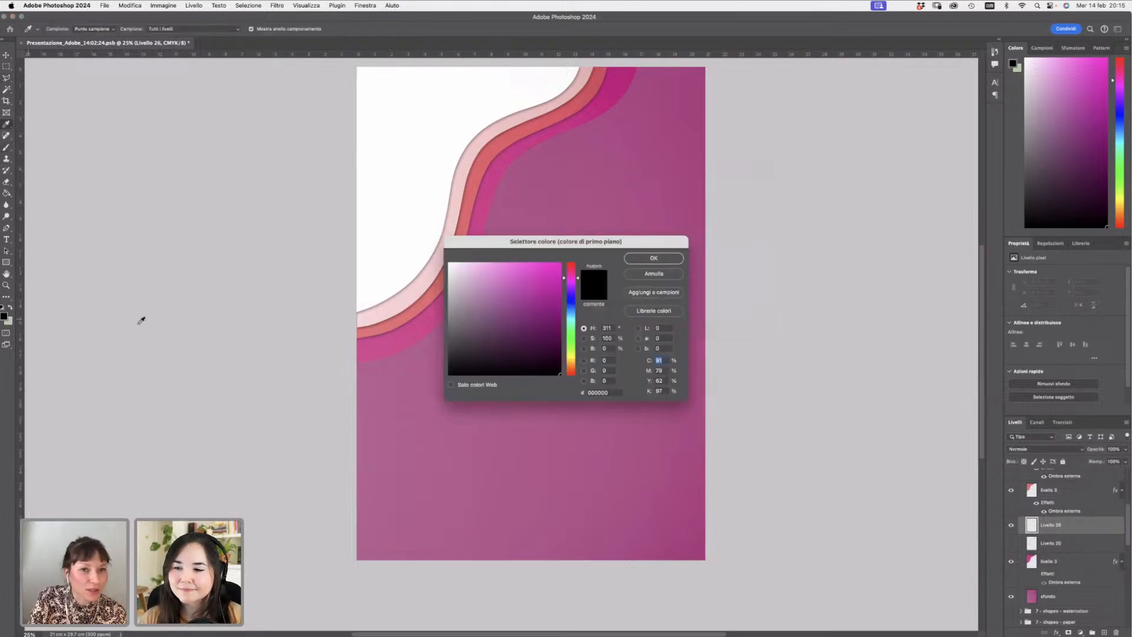
pyautogui.moveTo(450, 341); pyautogui.dragTo(449, 353)
pyautogui.click(637, 259)
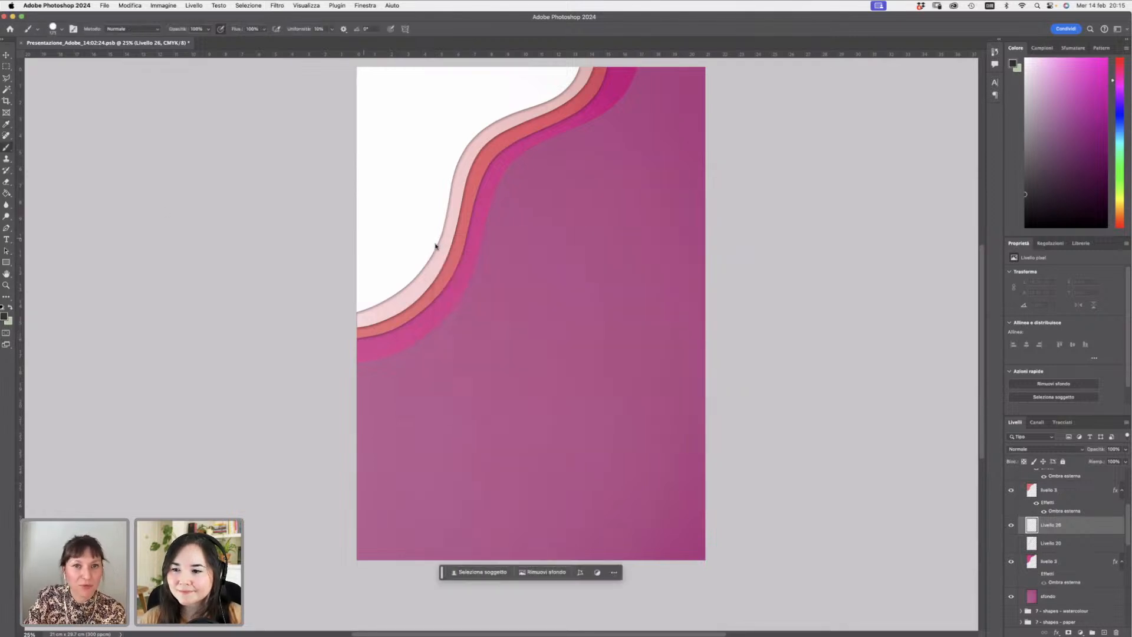
# - Choose the soft round pressure-opacity brush with 0% hardness and undo a test stroke
pyautogui.rightClick(525, 255)
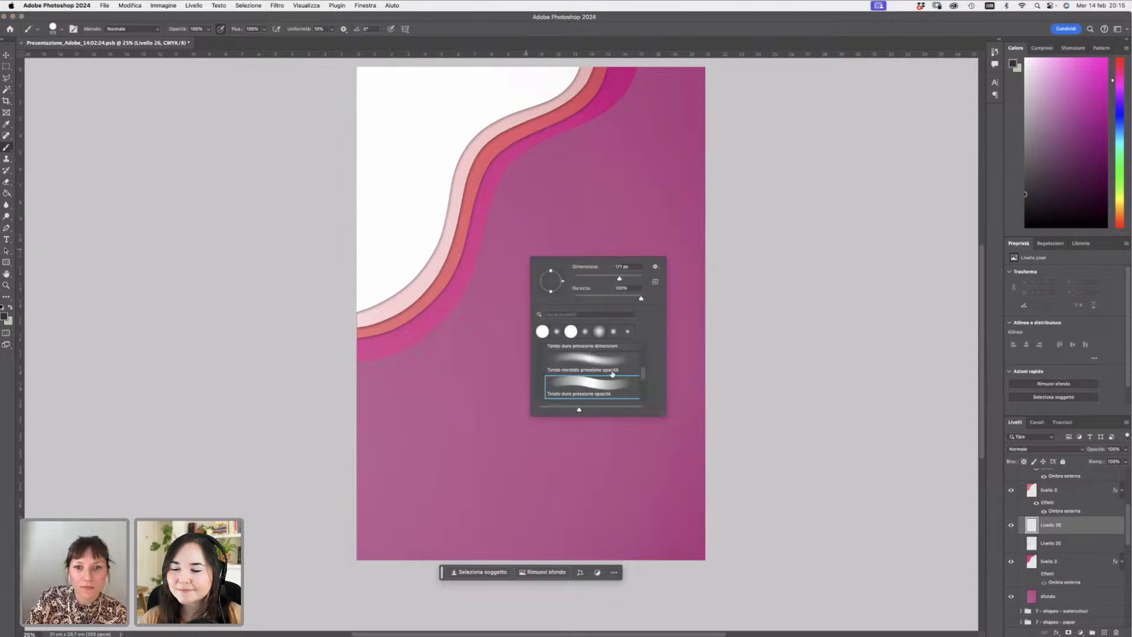
pyautogui.moveTo(644, 376)
pyautogui.mouseDown()
pyautogui.moveTo(643, 346)
pyautogui.moveTo(643, 369)
pyautogui.mouseUp()
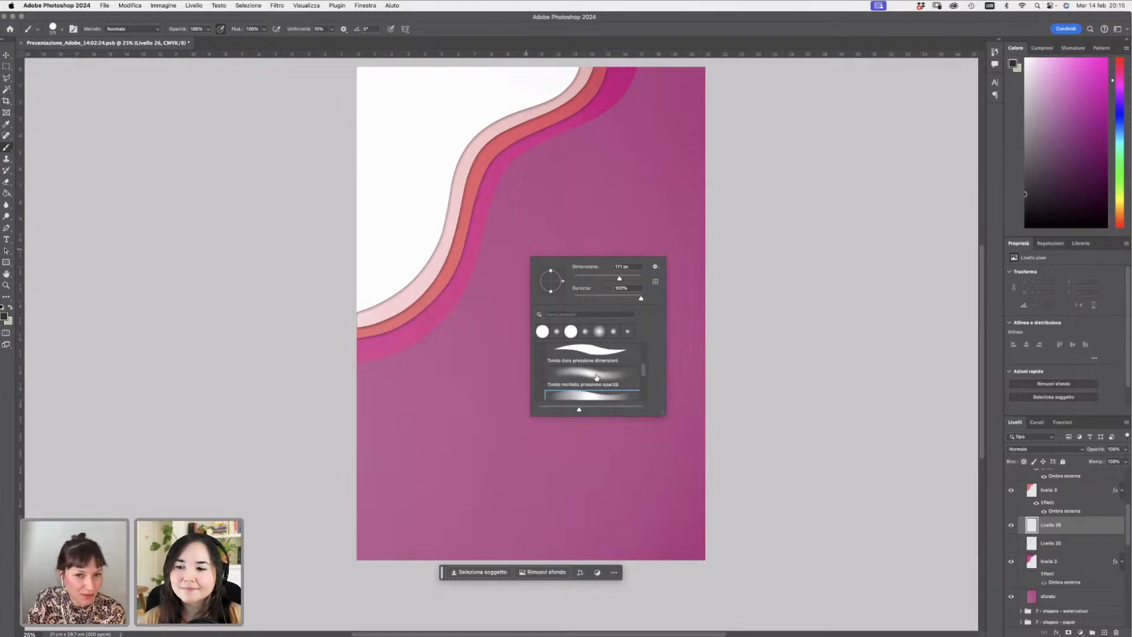
pyautogui.click(596, 375)
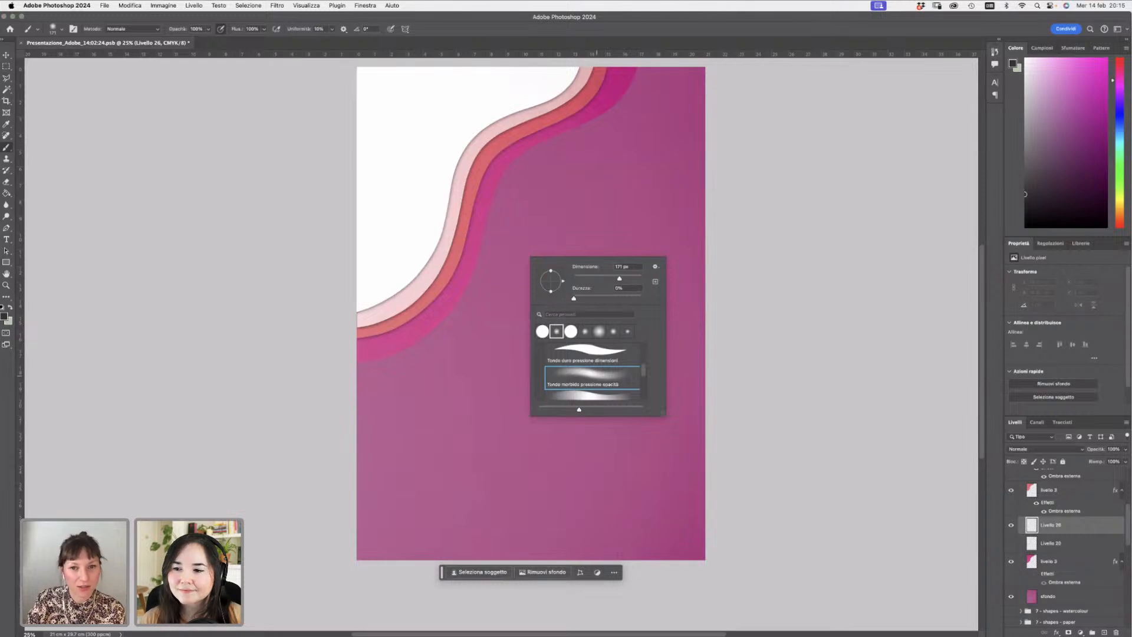
pyautogui.press('Return')
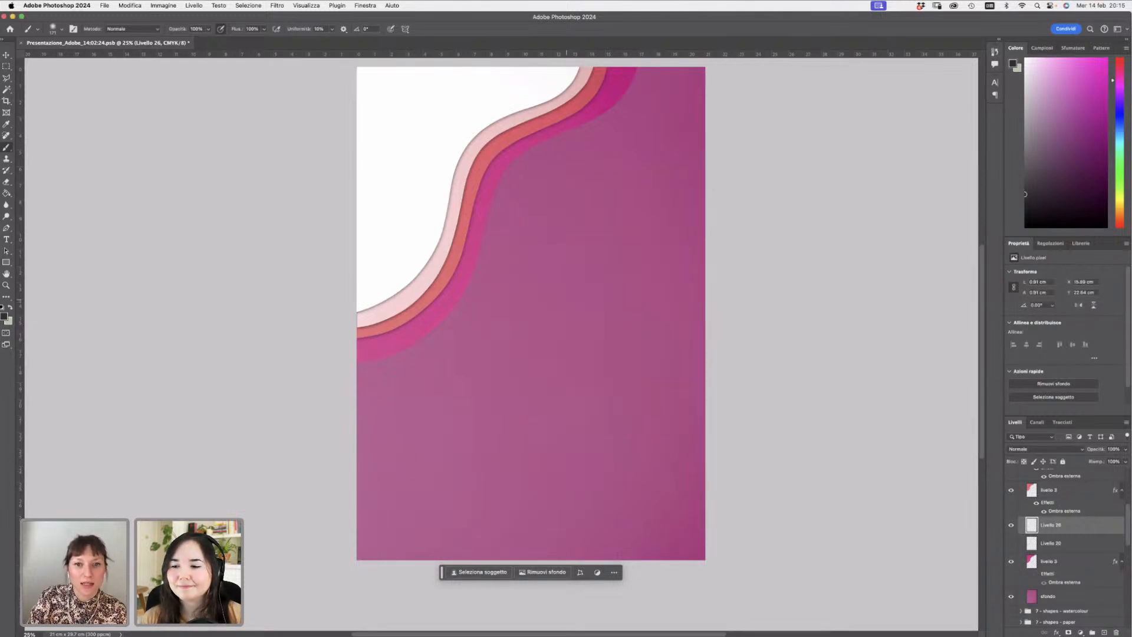
pyautogui.moveTo(565, 302)
pyautogui.mouseDown()
pyautogui.moveTo(576, 330)
pyautogui.moveTo(581, 319)
pyautogui.moveTo(629, 334)
pyautogui.mouseUp()
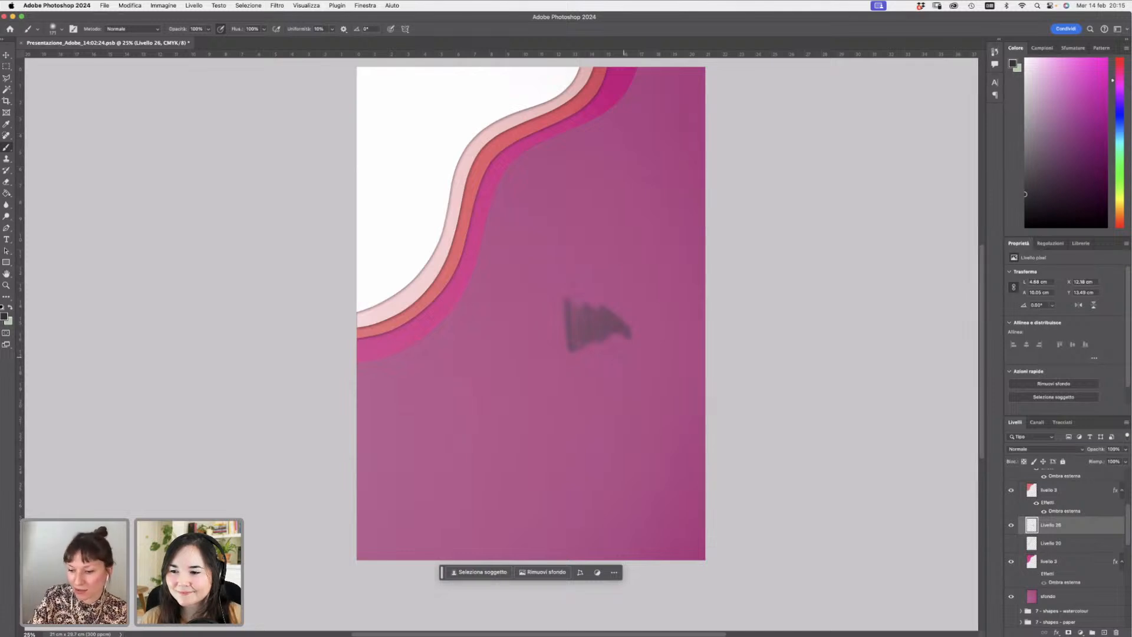
pyautogui.press('super+z')
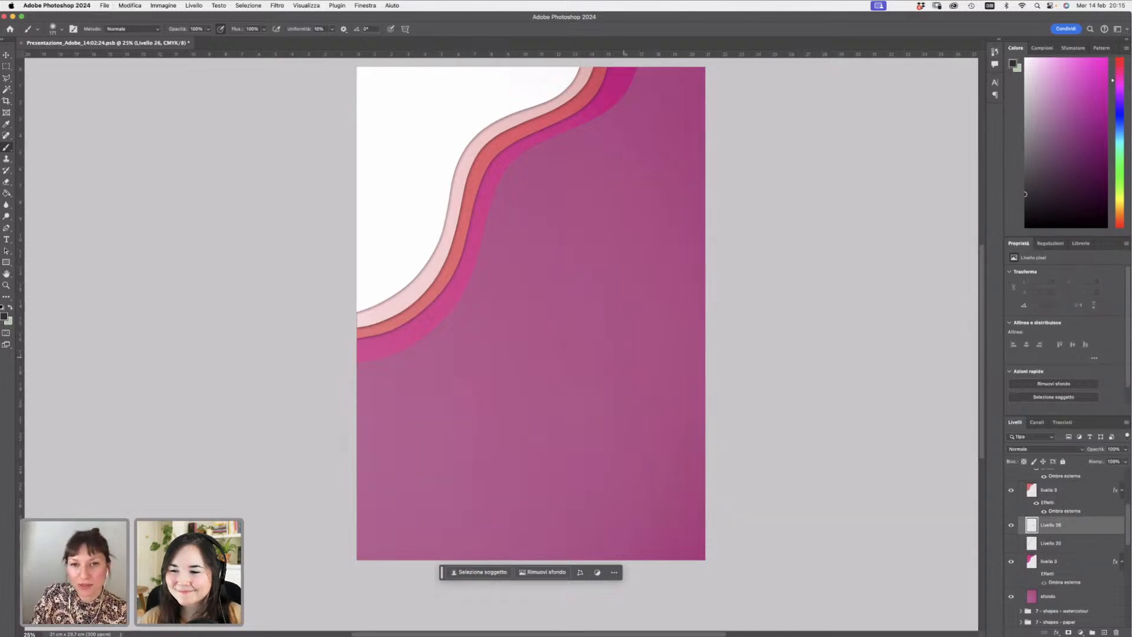
# - Enlarge the brush to 450 px and paint a soft black shadow along the lower edge of the winding path
pyautogui.rightClick(631, 225)
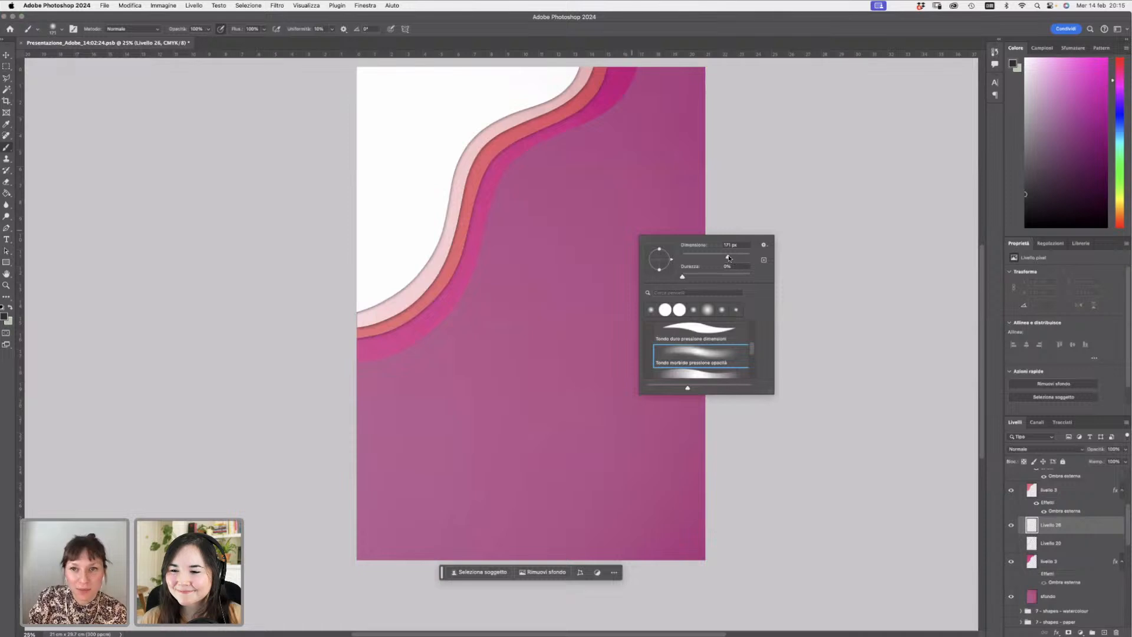
pyautogui.moveTo(727, 256); pyautogui.dragTo(734, 254)
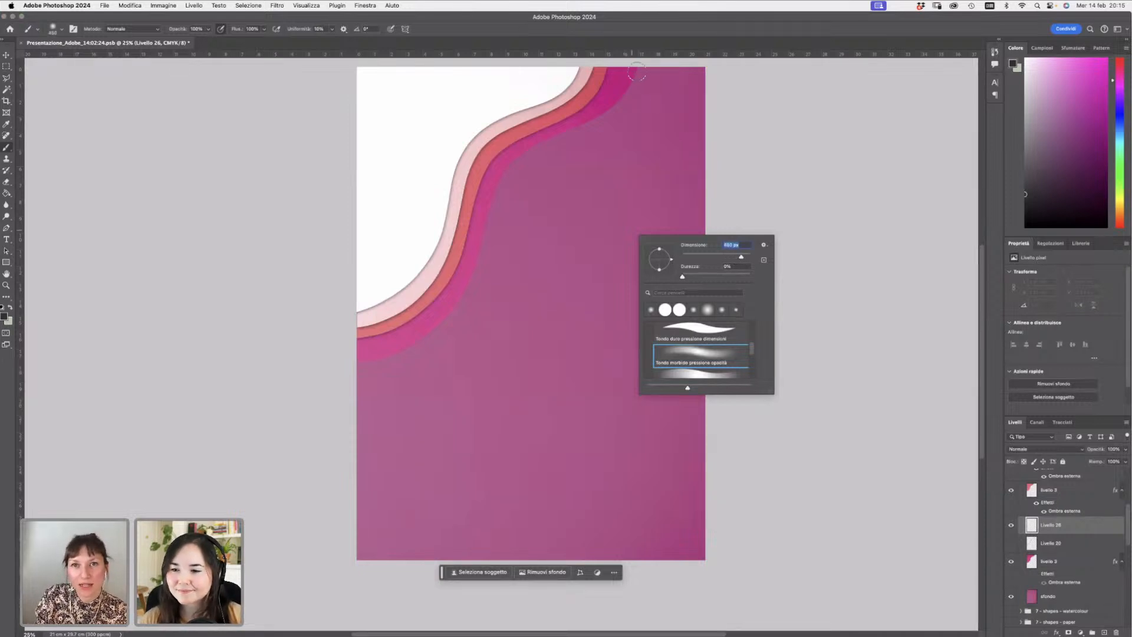
pyautogui.moveTo(639, 61)
pyautogui.mouseDown()
pyautogui.moveTo(614, 98)
pyautogui.moveTo(640, 59)
pyautogui.moveTo(634, 82)
pyautogui.moveTo(592, 108)
pyautogui.moveTo(627, 90)
pyautogui.moveTo(540, 140)
pyautogui.moveTo(625, 95)
pyautogui.moveTo(546, 141)
pyautogui.moveTo(559, 137)
pyautogui.moveTo(496, 188)
pyautogui.moveTo(530, 154)
pyautogui.moveTo(487, 216)
pyautogui.mouseUp()
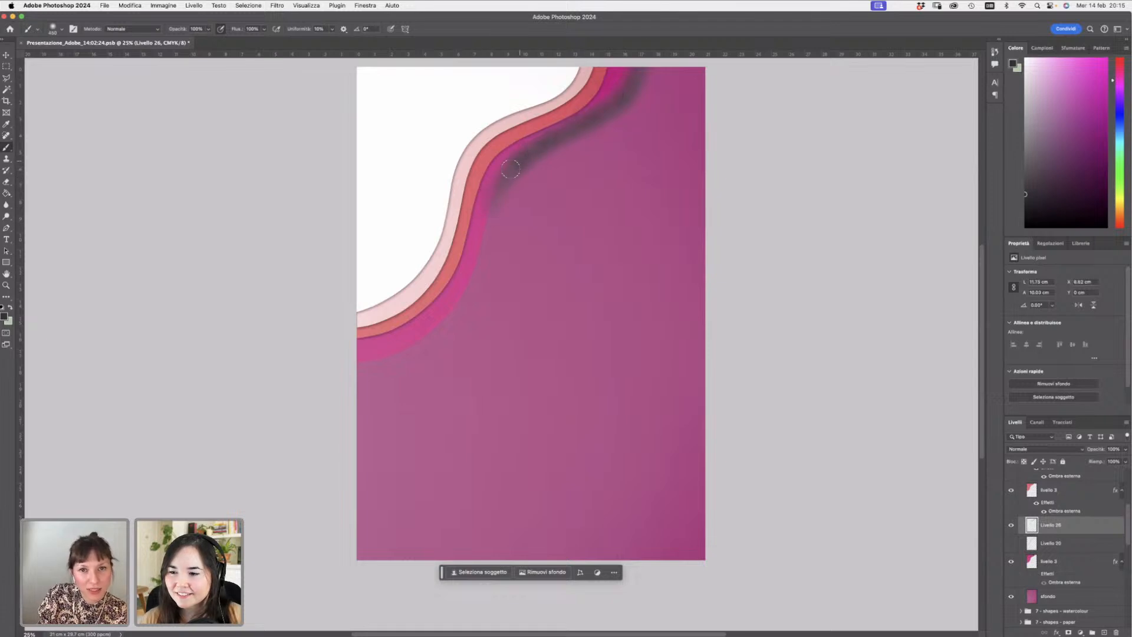
pyautogui.moveTo(499, 181)
pyautogui.mouseDown()
pyautogui.moveTo(461, 295)
pyautogui.moveTo(479, 237)
pyautogui.moveTo(445, 314)
pyautogui.moveTo(470, 250)
pyautogui.moveTo(423, 336)
pyautogui.moveTo(465, 272)
pyautogui.moveTo(398, 355)
pyautogui.moveTo(427, 326)
pyautogui.moveTo(361, 354)
pyautogui.mouseUp()
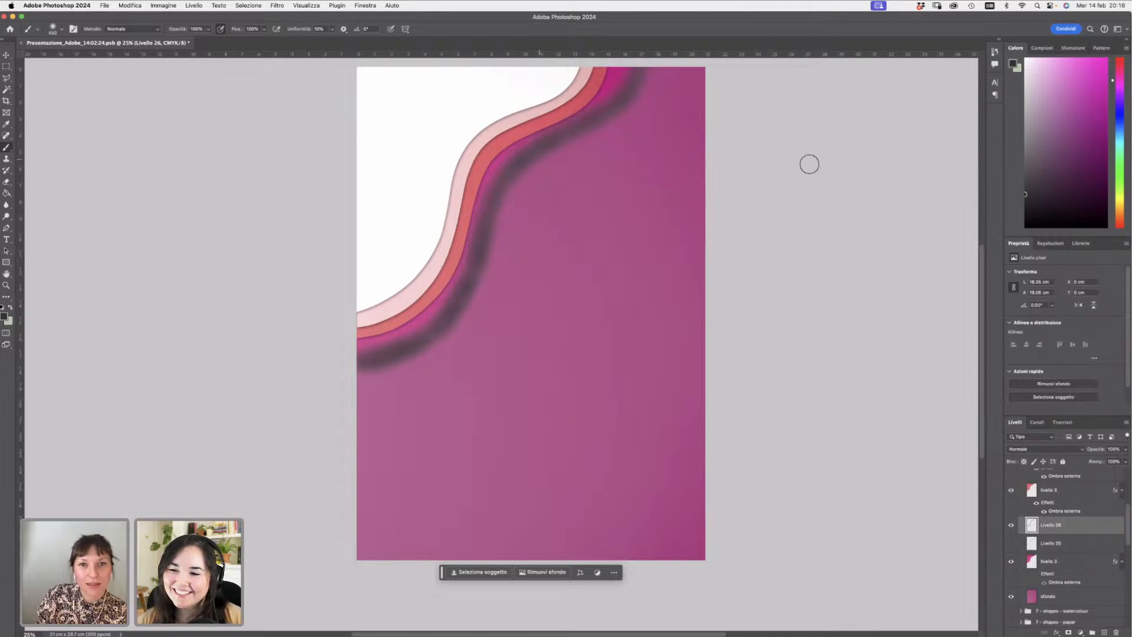
# - Set the painted shadow layer's blend mode to Multiply and its opacity to about 54%
pyautogui.click(1033, 451)
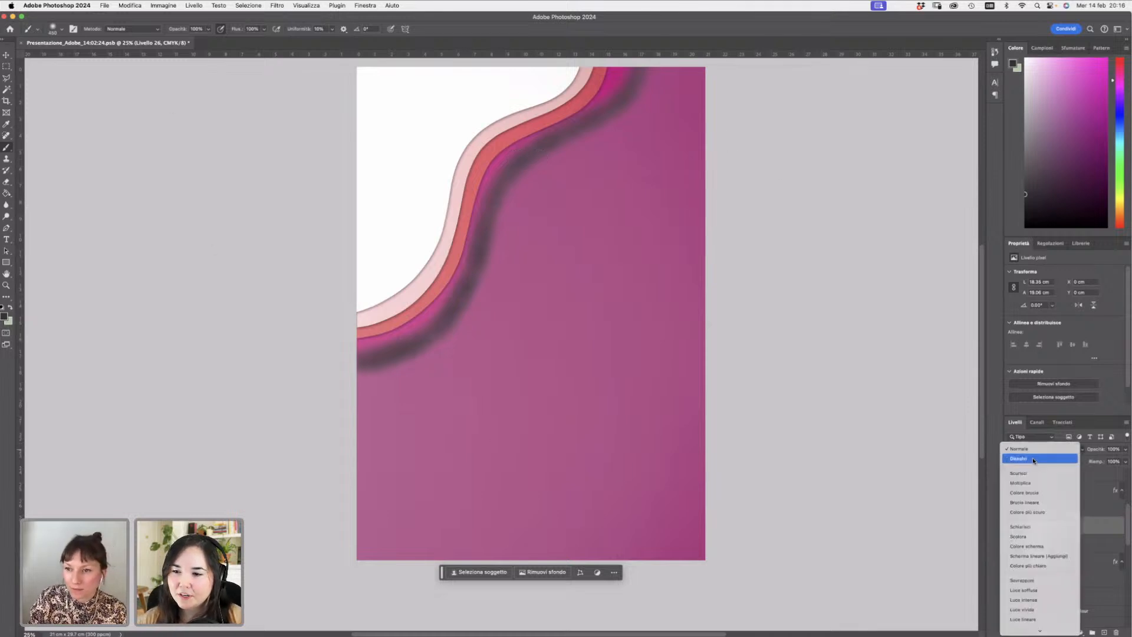
pyautogui.click(1032, 486)
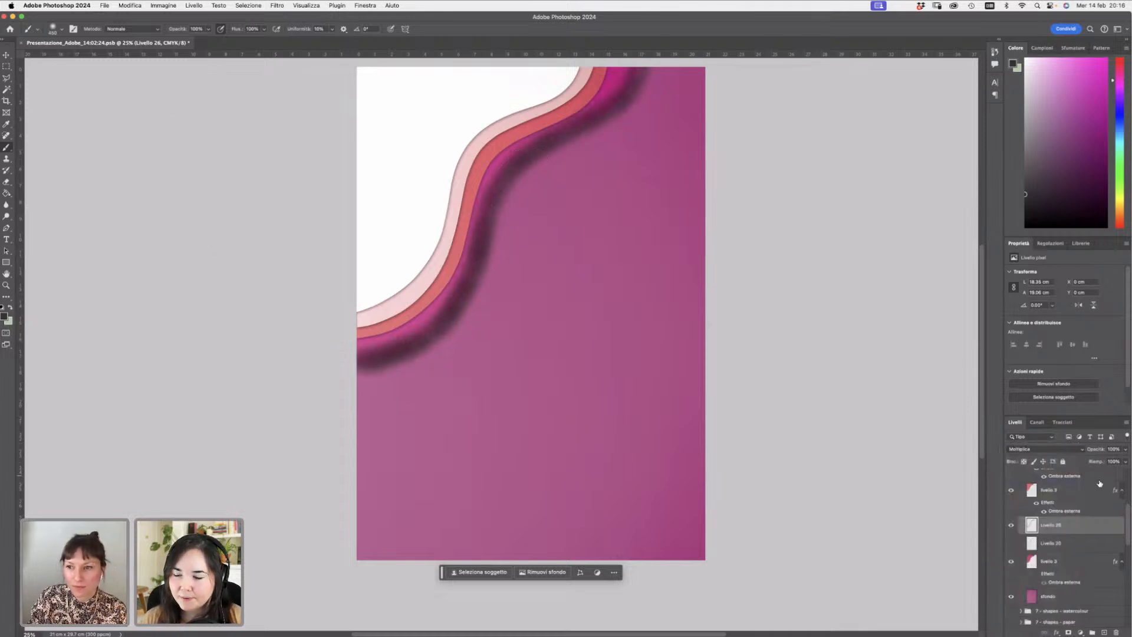
pyautogui.click(1126, 452)
pyautogui.moveTo(1126, 460); pyautogui.dragTo(1106, 463)
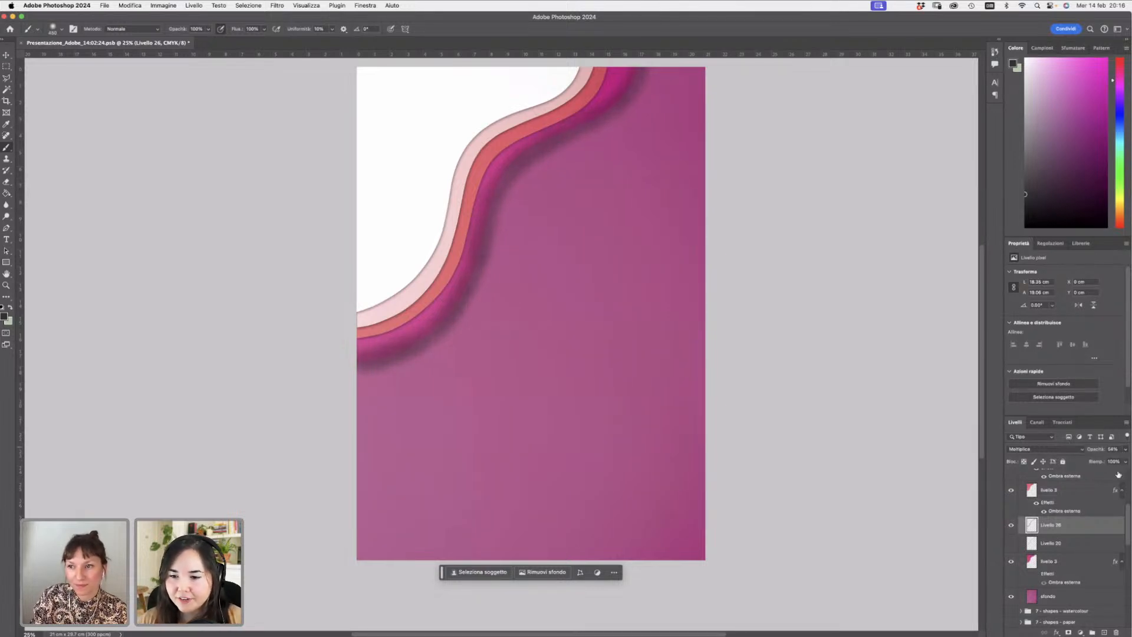
# - Toggle the shadow layer's visibility to compare it, then set its fill to 80%
pyautogui.click(1124, 462)
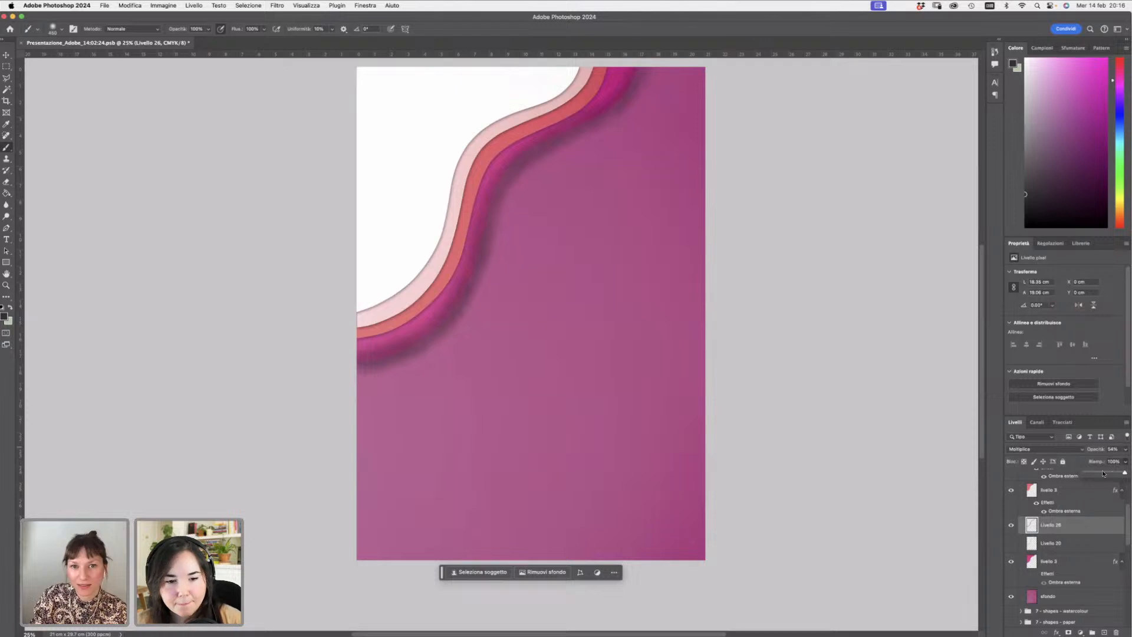
pyautogui.click(6, 182)
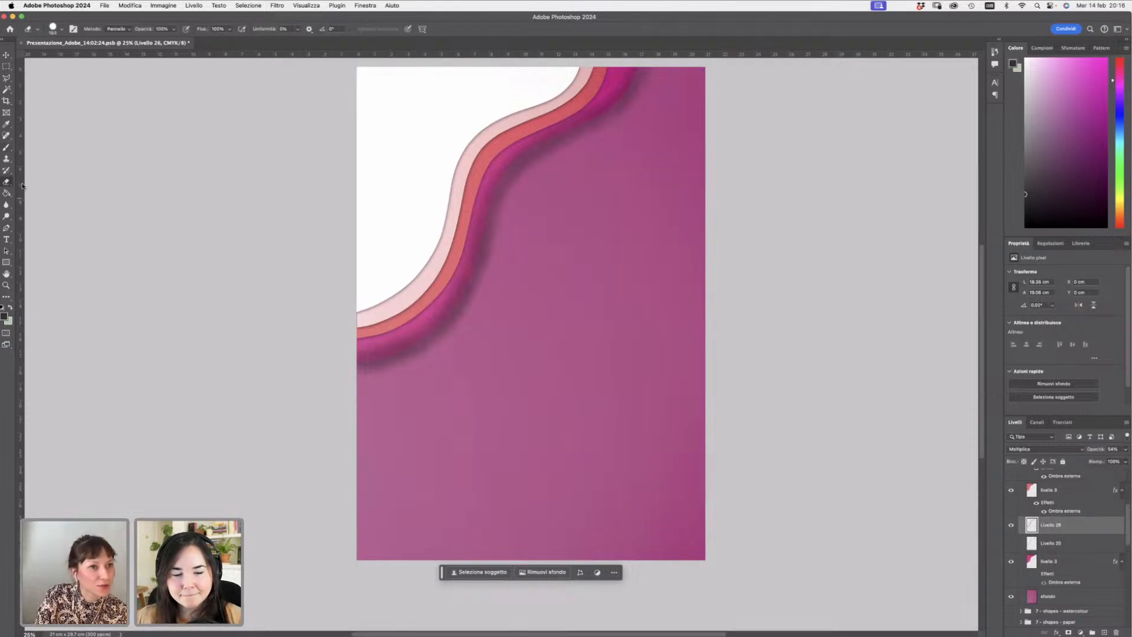
pyautogui.click(1012, 525)
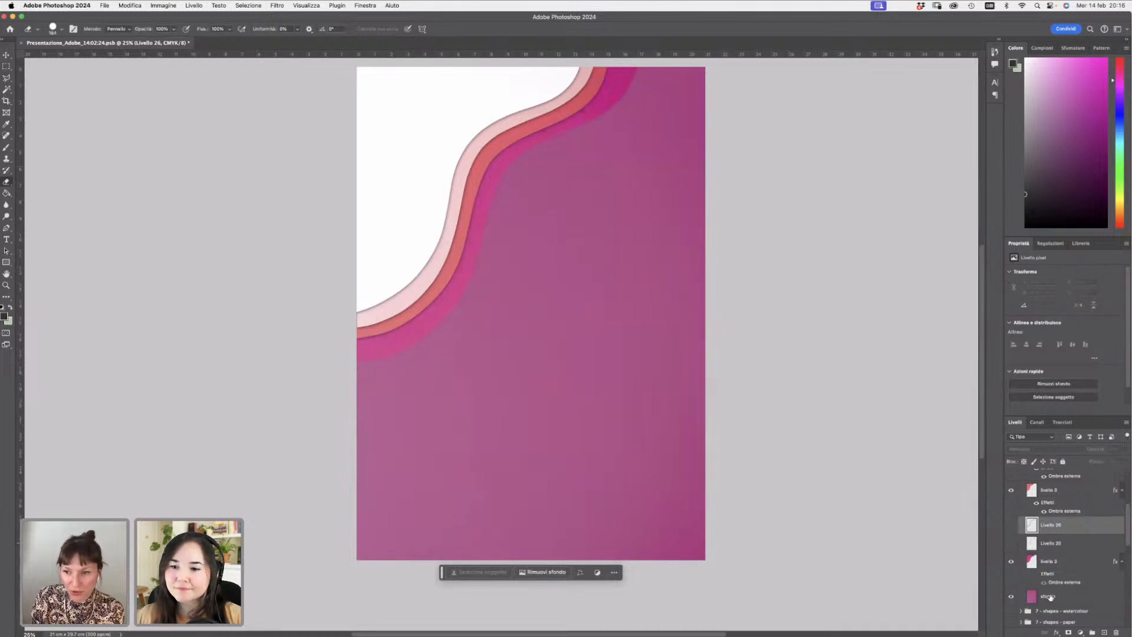
pyautogui.click(1039, 577)
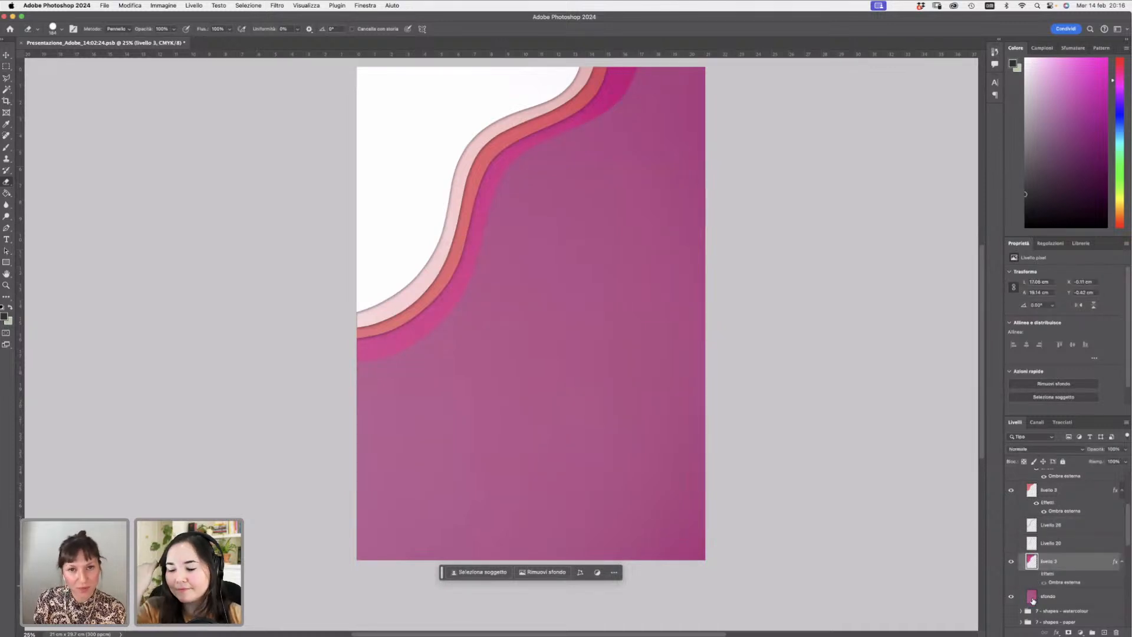
pyautogui.moveTo(1012, 634)
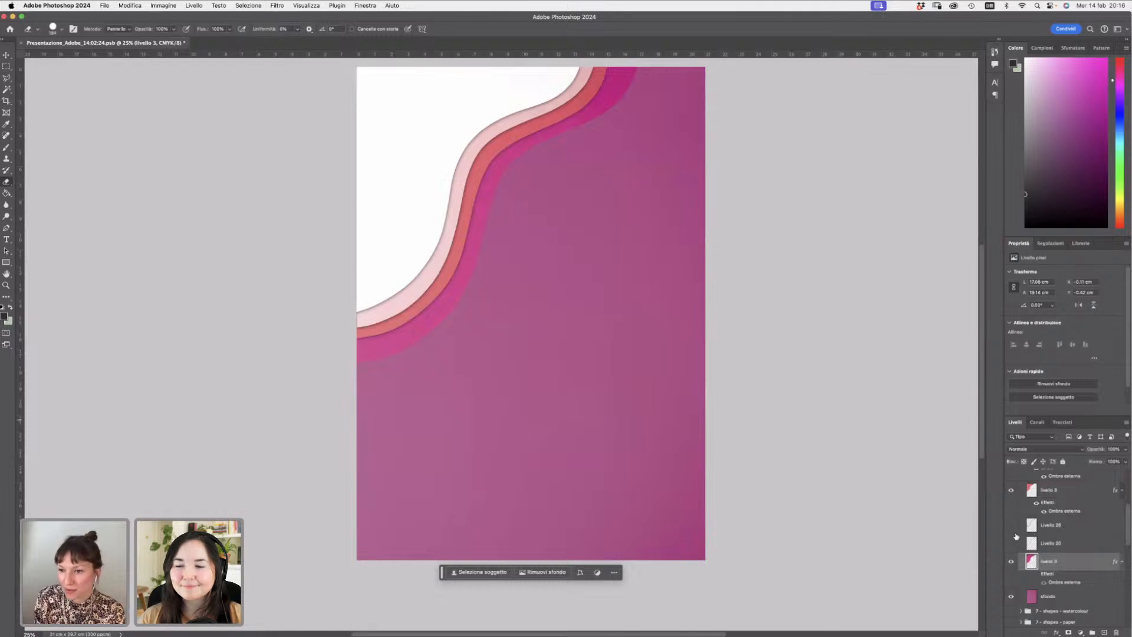
pyautogui.click(1053, 525)
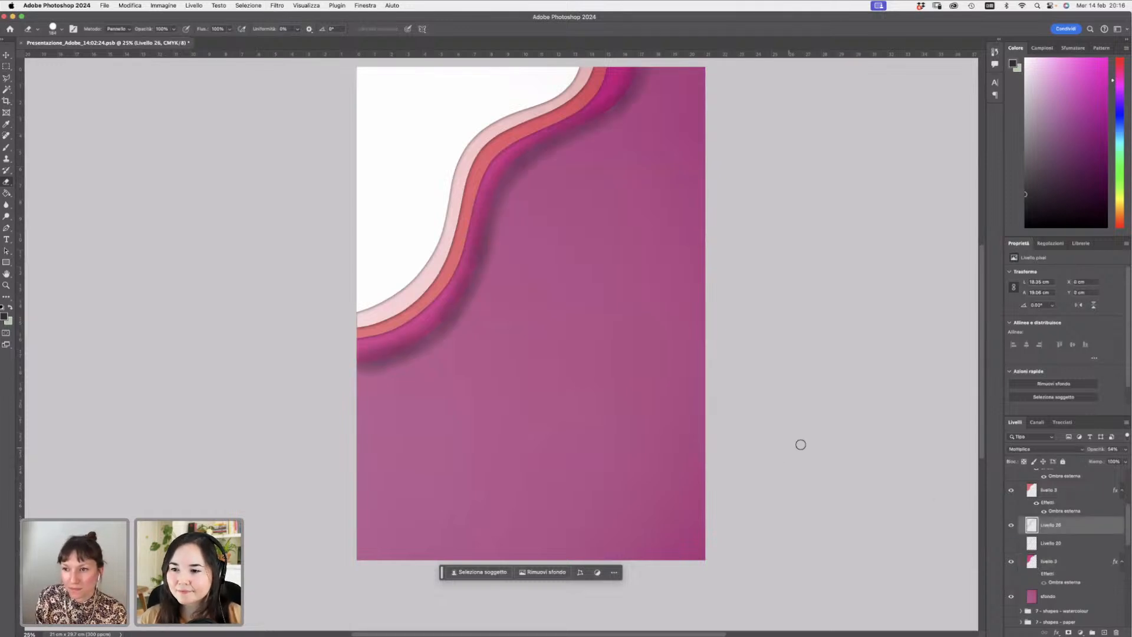
pyautogui.click(1124, 463)
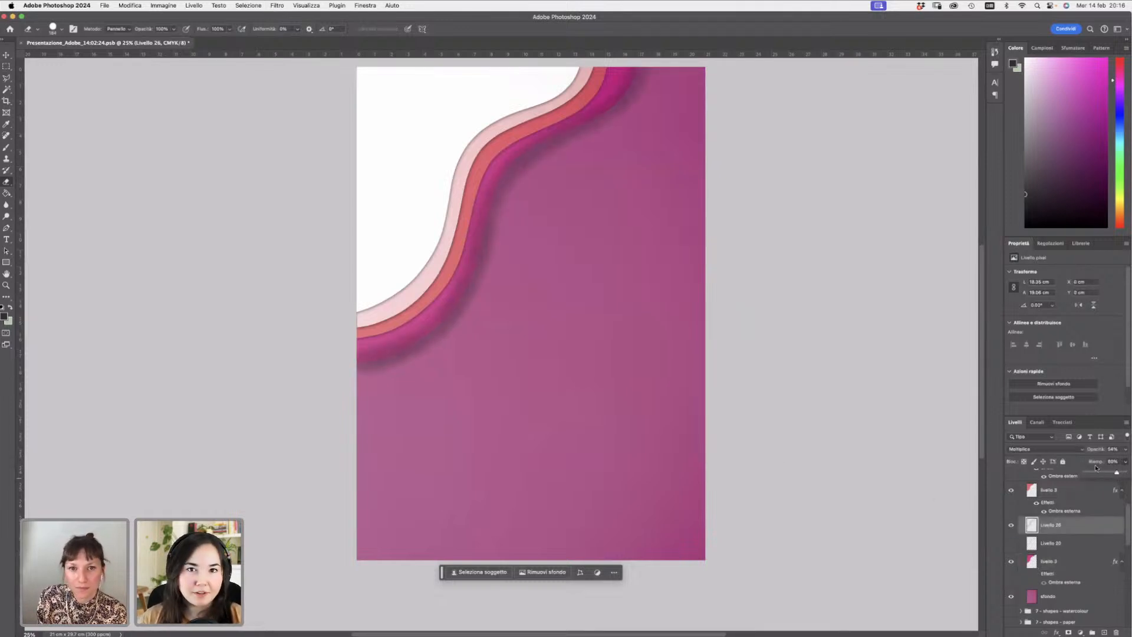
# - With the Eraser, pick the soft round pressure-opacity brush at 0% hardness and erase the shadow's left end
pyautogui.rightClick(433, 306)
pyautogui.moveTo(532, 331); pyautogui.dragTo(541, 331)
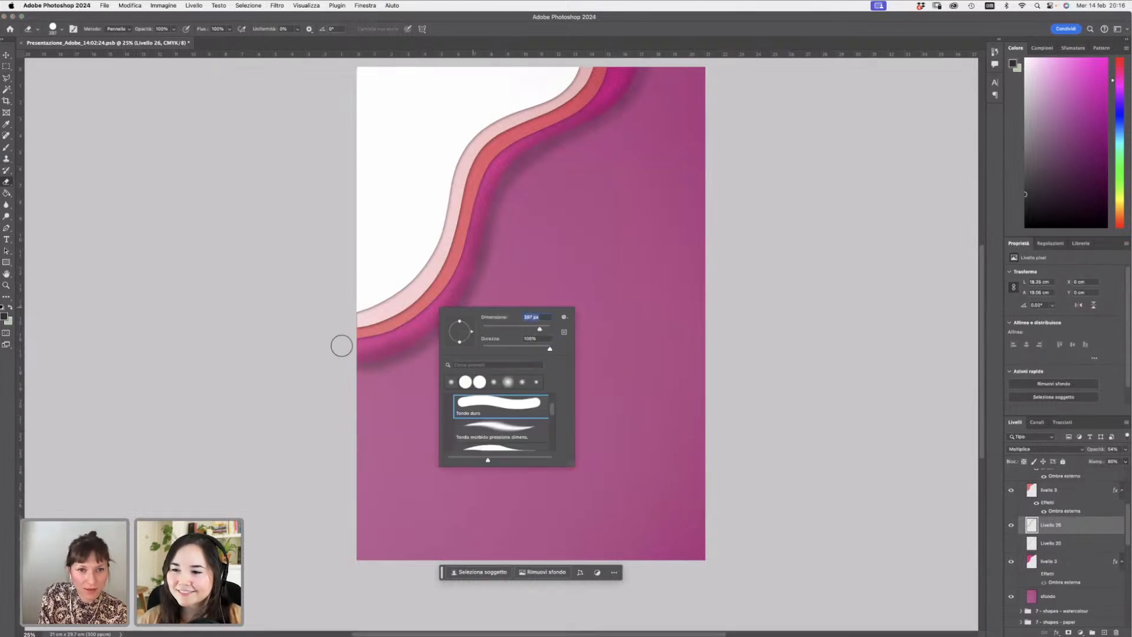
pyautogui.moveTo(342, 345); pyautogui.dragTo(370, 330)
pyautogui.rightClick(542, 343)
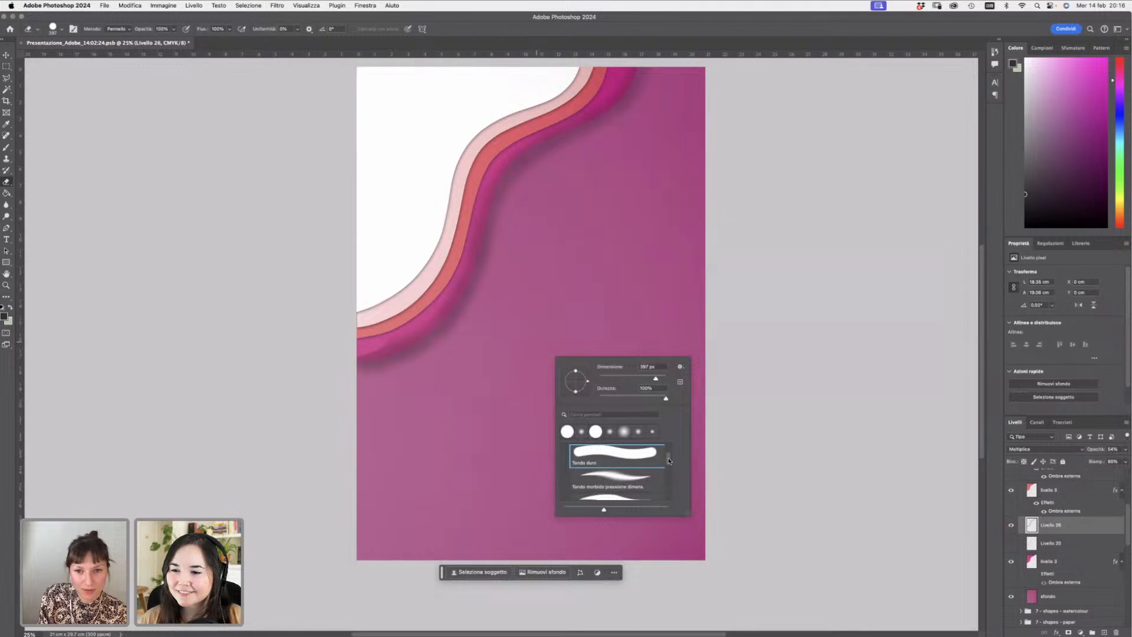
pyautogui.moveTo(668, 461); pyautogui.dragTo(669, 469)
pyautogui.click(616, 484)
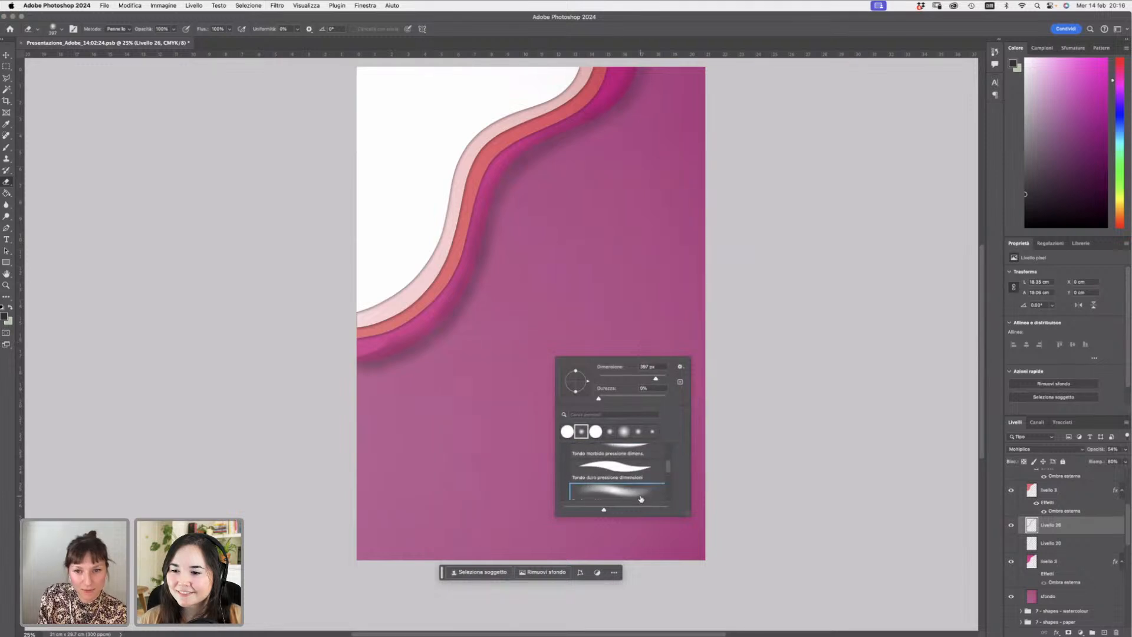
pyautogui.click(659, 379)
pyautogui.moveTo(659, 380); pyautogui.dragTo(660, 380)
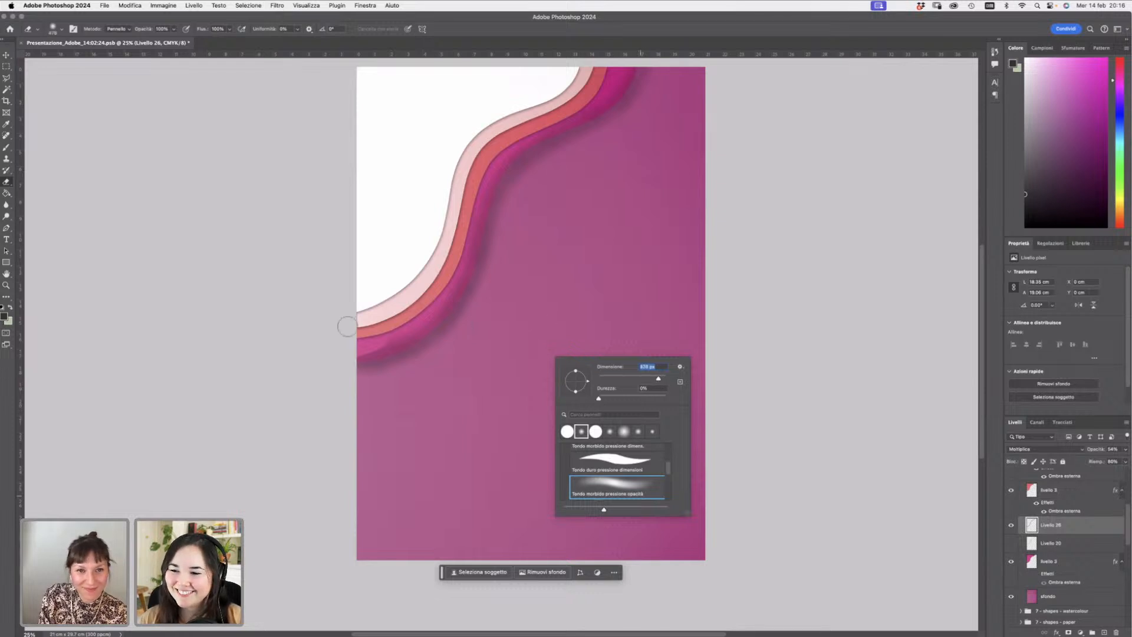
pyautogui.moveTo(350, 344)
pyautogui.mouseDown()
pyautogui.moveTo(376, 332)
pyautogui.moveTo(371, 350)
pyautogui.moveTo(350, 346)
pyautogui.moveTo(396, 334)
pyautogui.moveTo(359, 344)
pyautogui.moveTo(380, 342)
pyautogui.moveTo(444, 292)
pyautogui.mouseUp()
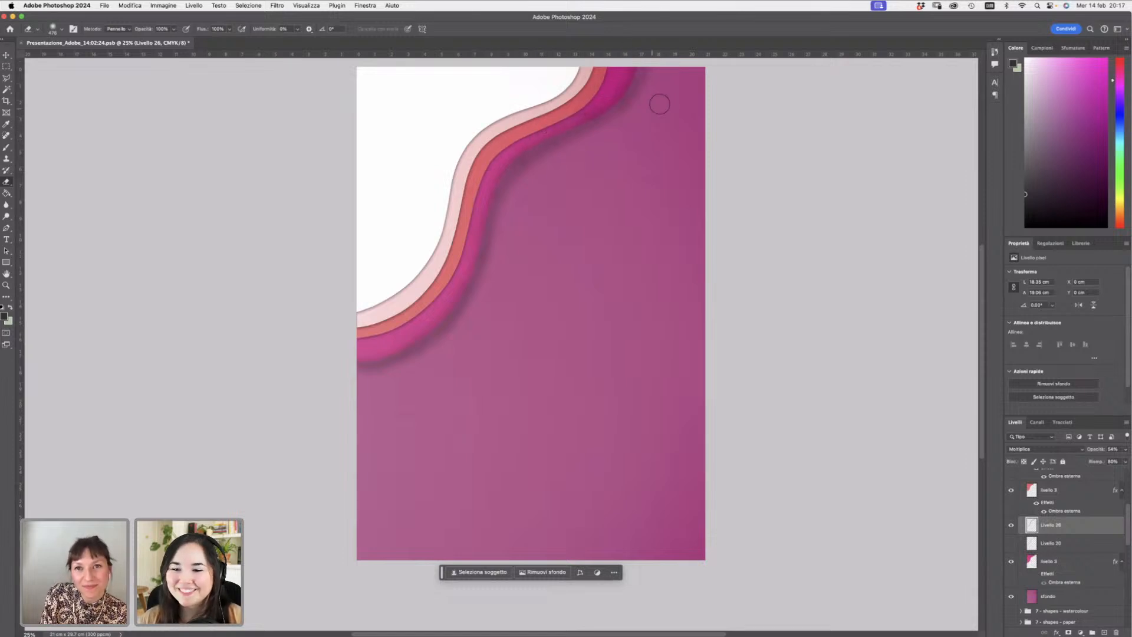
# - Resize the eraser to about 484 px and erase the shadow at the top end of the path
pyautogui.rightClick(661, 189)
pyautogui.moveTo(760, 206); pyautogui.dragTo(759, 206)
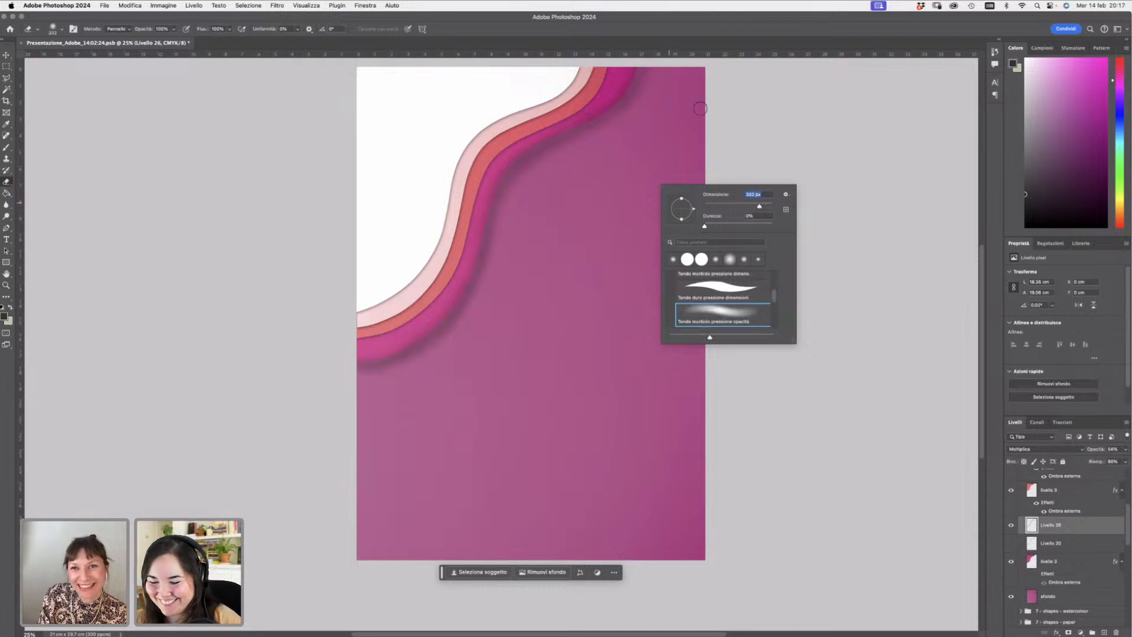
pyautogui.write('25')
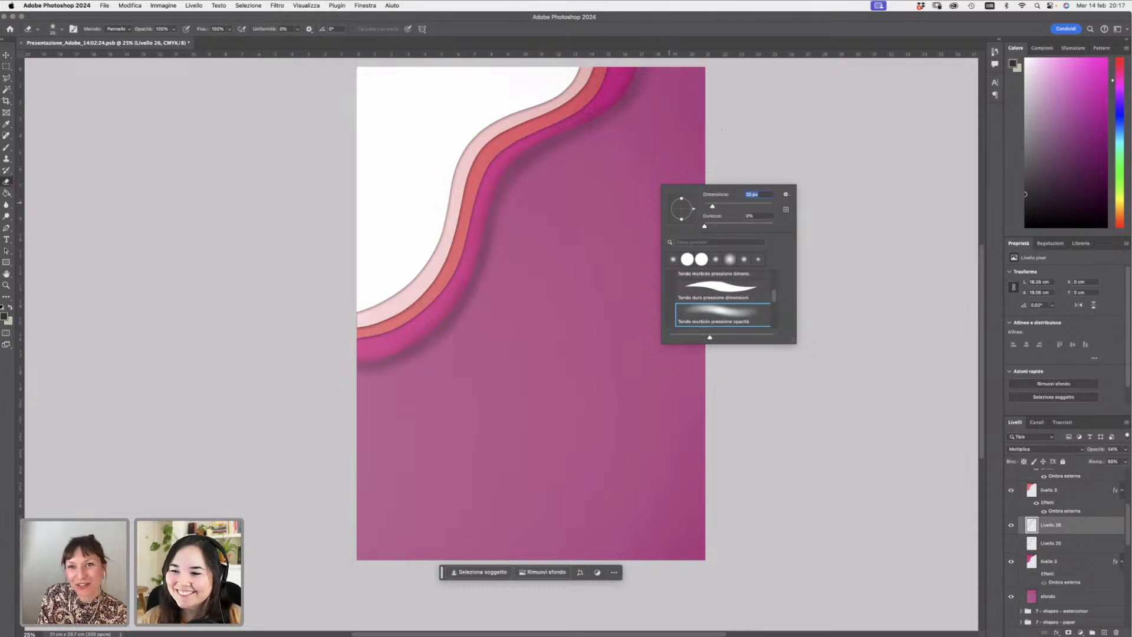
pyautogui.moveTo(712, 207); pyautogui.dragTo(749, 207)
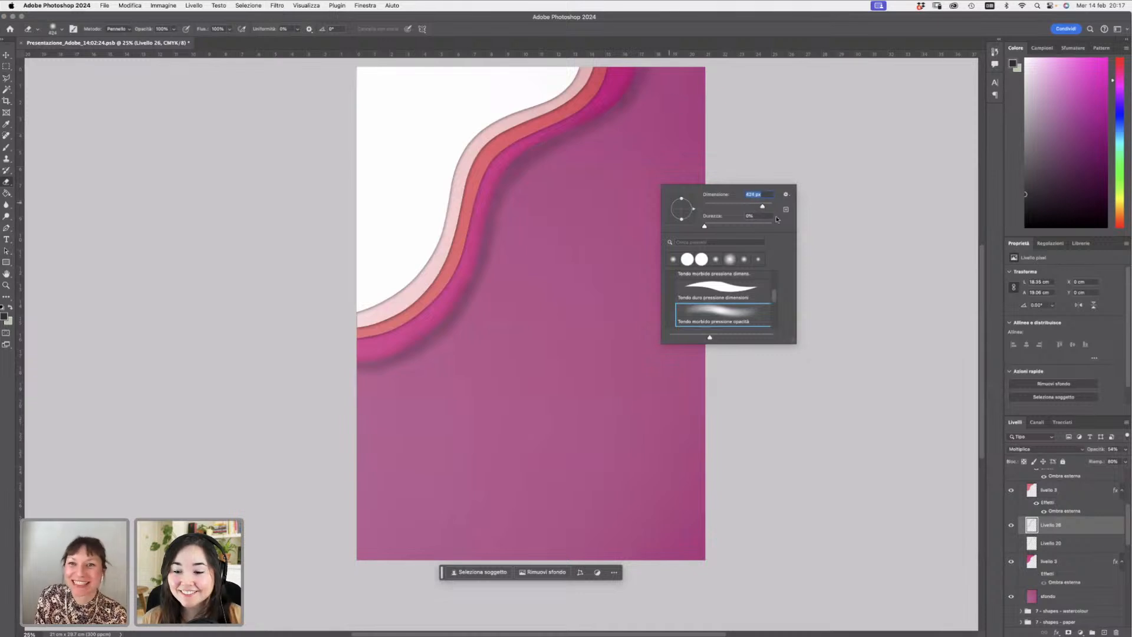
pyautogui.click(664, 101)
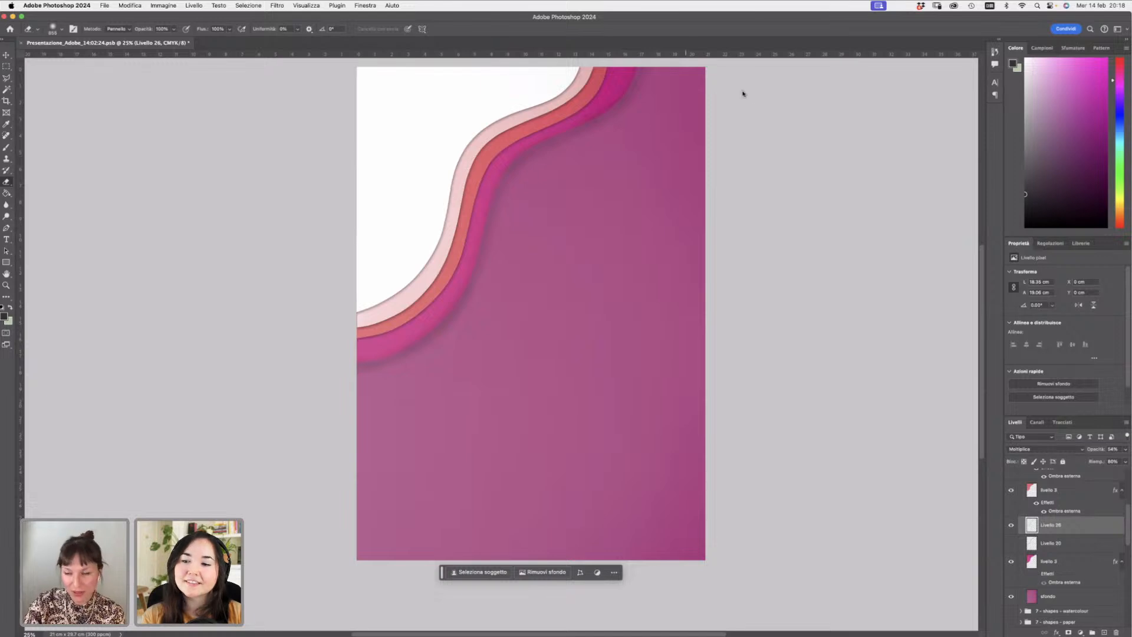
# - Add a new layer above the lower path strip and paint a black brush stroke along the winding path
pyautogui.moveTo(1127, 525); pyautogui.dragTo(1127, 499)
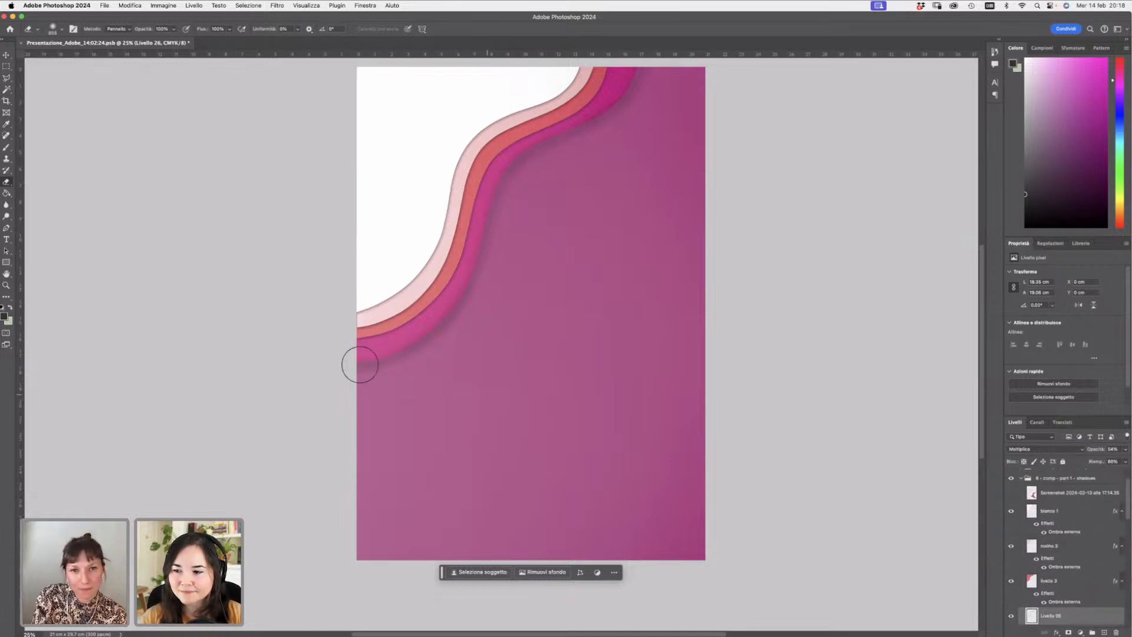
pyautogui.press('b')
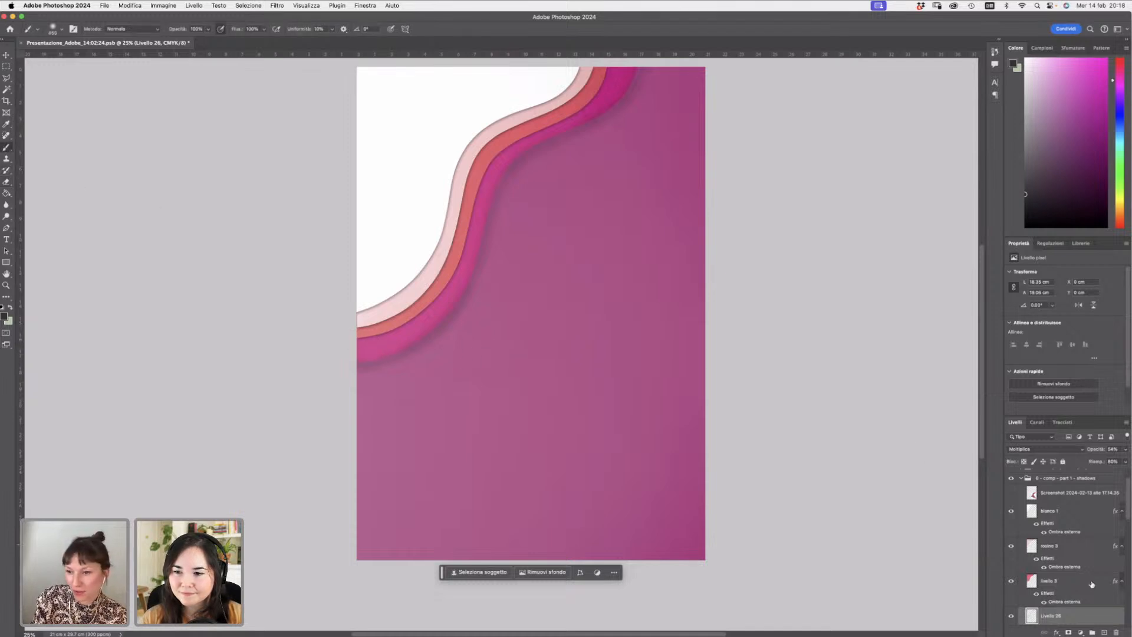
pyautogui.click(1082, 583)
pyautogui.click(1103, 631)
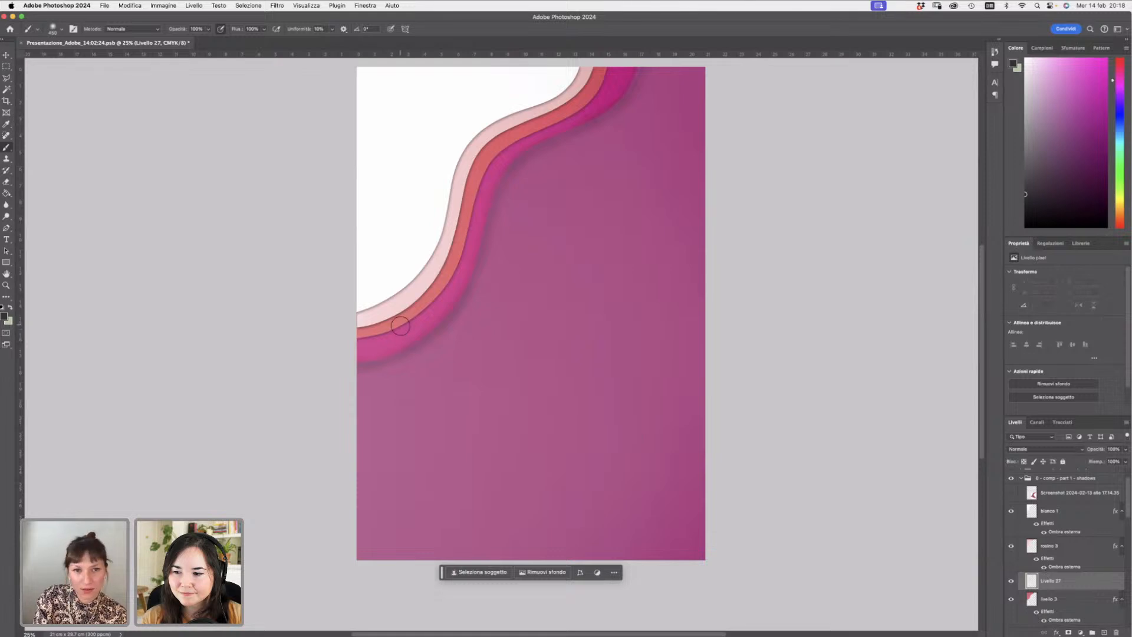
pyautogui.moveTo(351, 336)
pyautogui.mouseDown()
pyautogui.moveTo(390, 331)
pyautogui.moveTo(386, 320)
pyautogui.moveTo(452, 285)
pyautogui.moveTo(417, 313)
pyautogui.moveTo(466, 231)
pyautogui.moveTo(455, 269)
pyautogui.moveTo(472, 179)
pyautogui.moveTo(462, 250)
pyautogui.moveTo(464, 206)
pyautogui.moveTo(486, 187)
pyautogui.moveTo(482, 216)
pyautogui.moveTo(488, 162)
pyautogui.moveTo(476, 193)
pyautogui.moveTo(496, 164)
pyautogui.moveTo(481, 173)
pyautogui.moveTo(541, 130)
pyautogui.moveTo(507, 141)
pyautogui.moveTo(594, 101)
pyautogui.moveTo(579, 104)
pyautogui.moveTo(603, 56)
pyautogui.mouseUp()
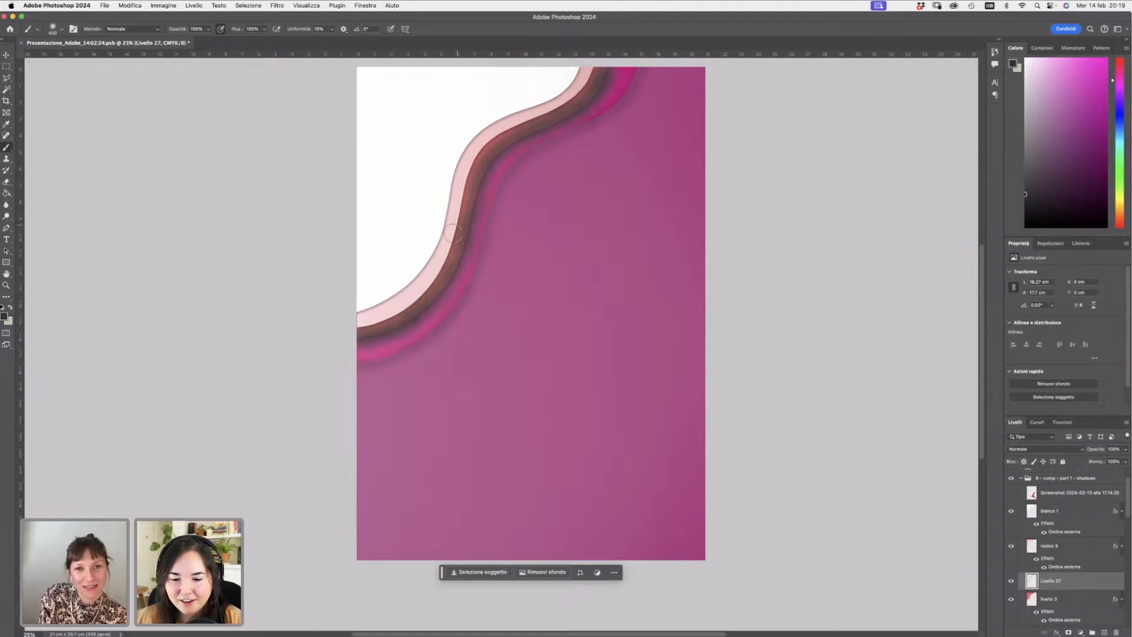
# - Set the stroke layer's blend mode to Scurisci, its opacity to 58% and its fill to 16%
pyautogui.click(1057, 447)
pyautogui.click(1054, 472)
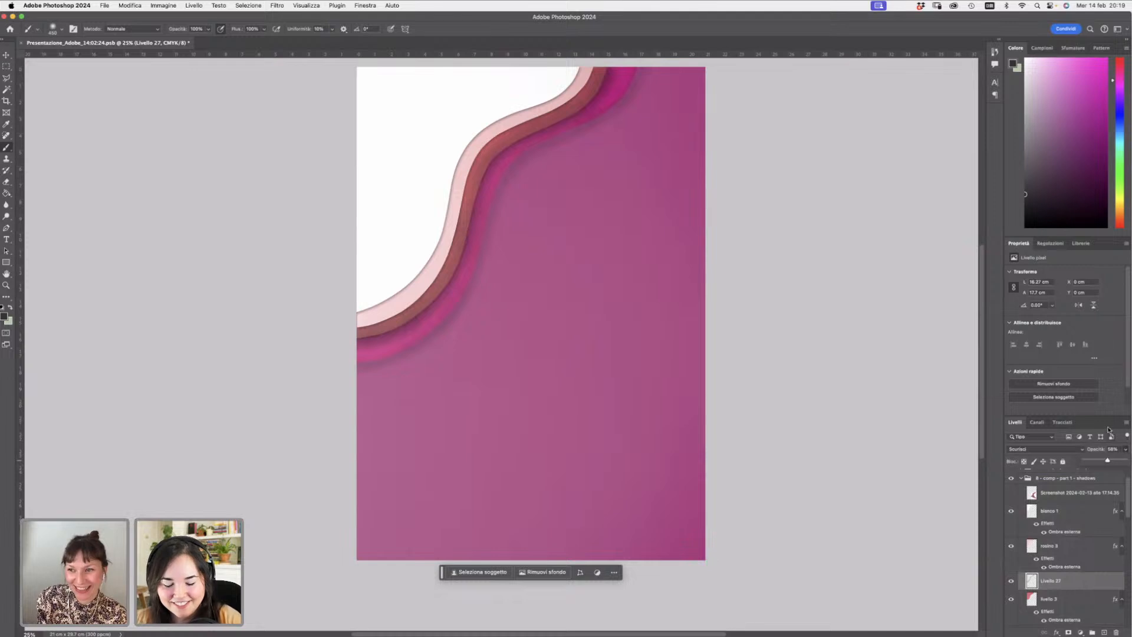
pyautogui.click(1100, 447)
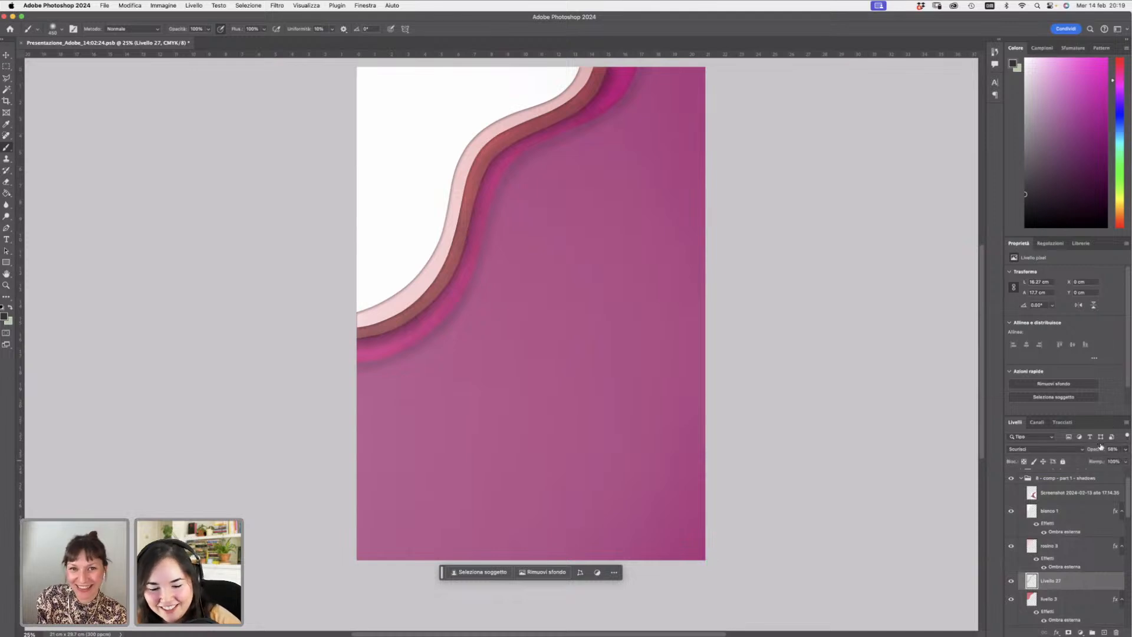
pyautogui.click(1124, 463)
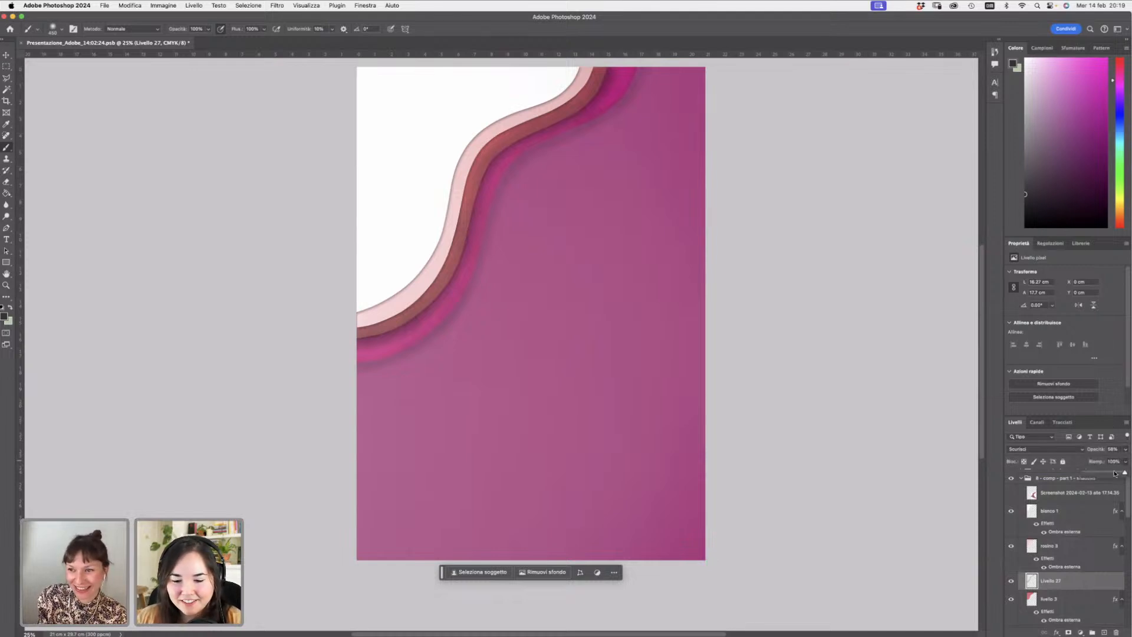
# - Switch to the Eraser with the soft brush at about 453 px and erase the stroke near the path's left edge
pyautogui.click(7, 181)
pyautogui.rightClick(506, 359)
pyautogui.rightClick(512, 351)
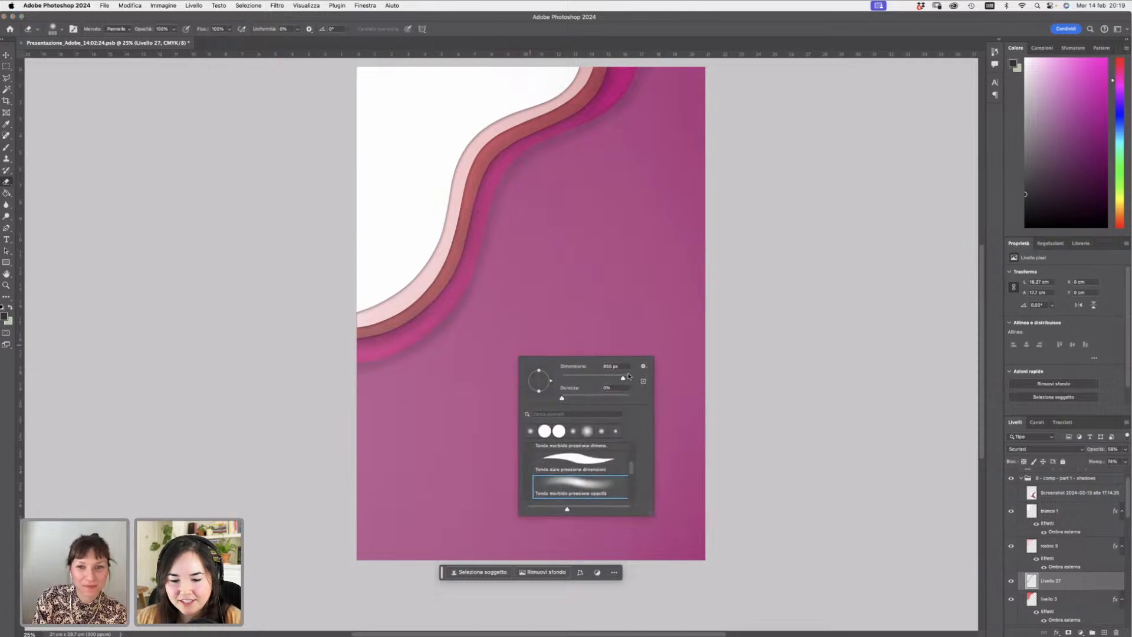
pyautogui.moveTo(622, 380); pyautogui.dragTo(620, 379)
pyautogui.click(353, 316)
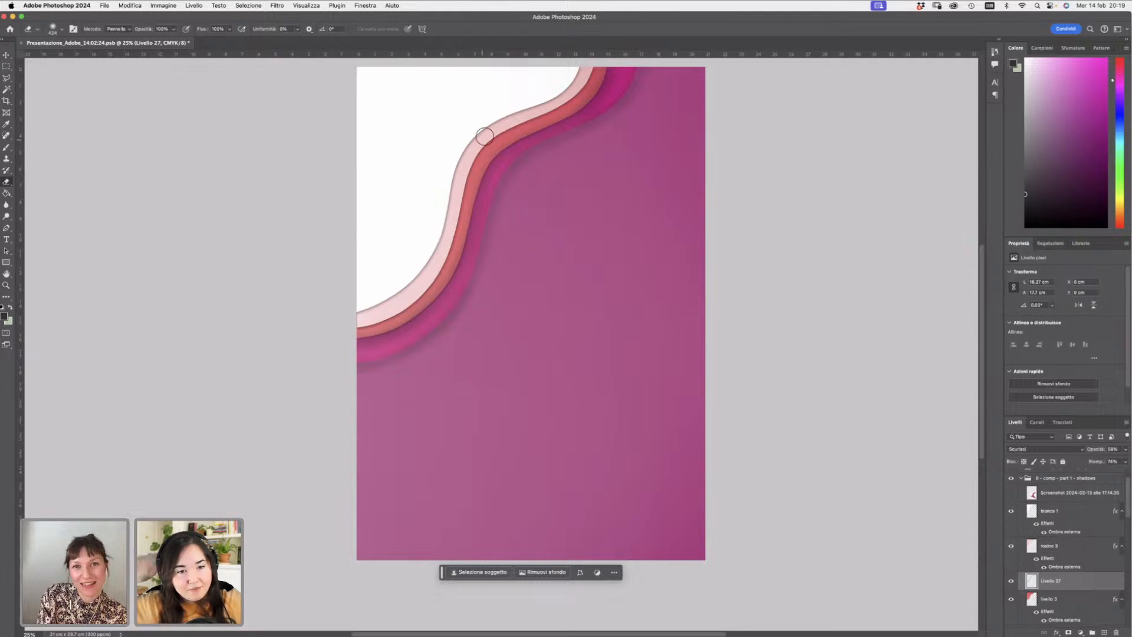
pyautogui.rightClick(632, 383)
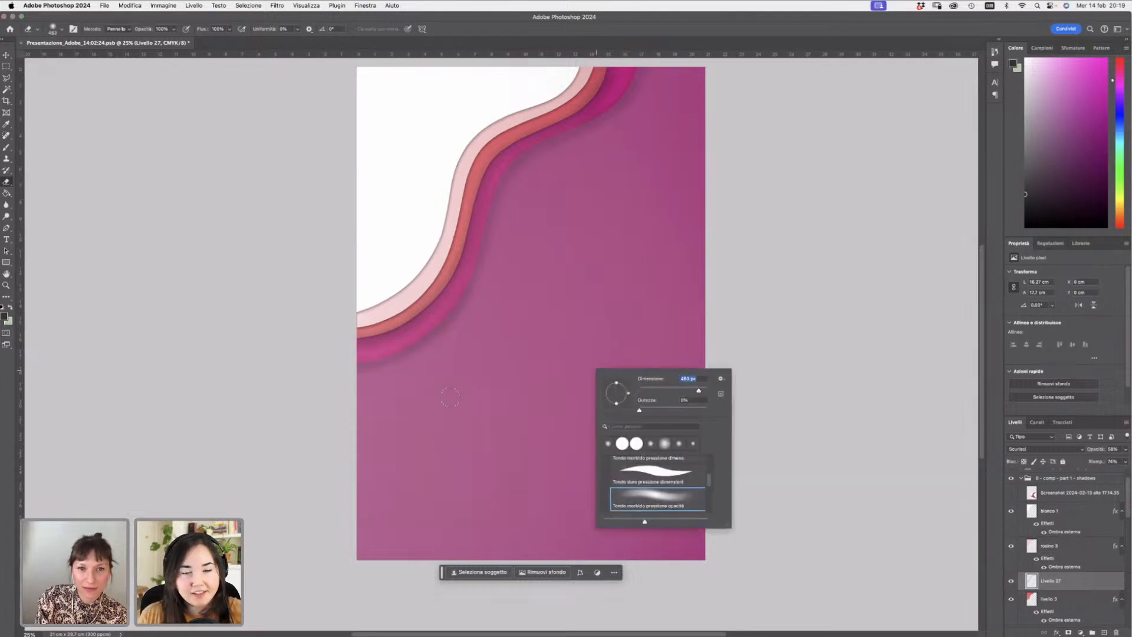
pyautogui.press('Return')
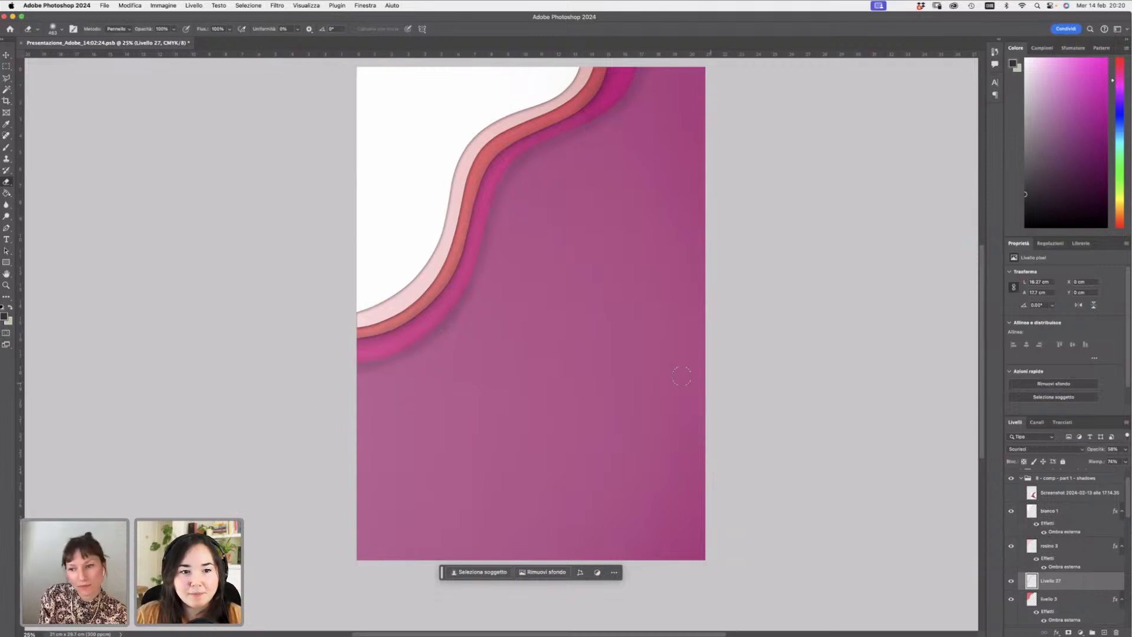
# - Try erasing the left end of the pink strip layer, then undo the erase
pyautogui.moveTo(1127, 512); pyautogui.dragTo(1128, 540)
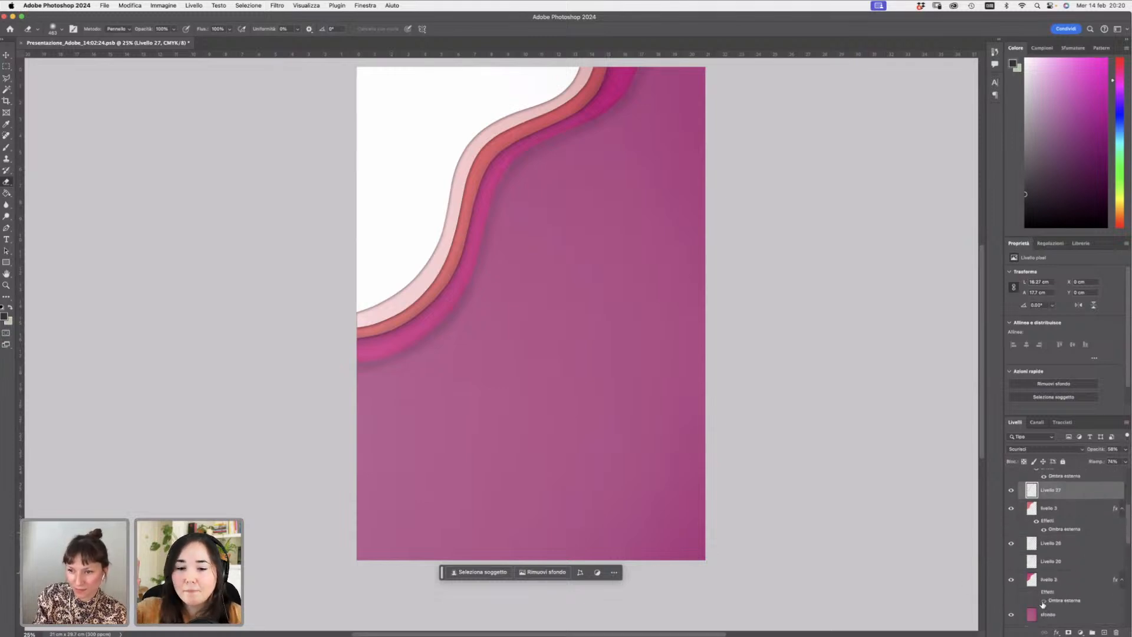
pyautogui.moveTo(1128, 543); pyautogui.dragTo(1127, 501)
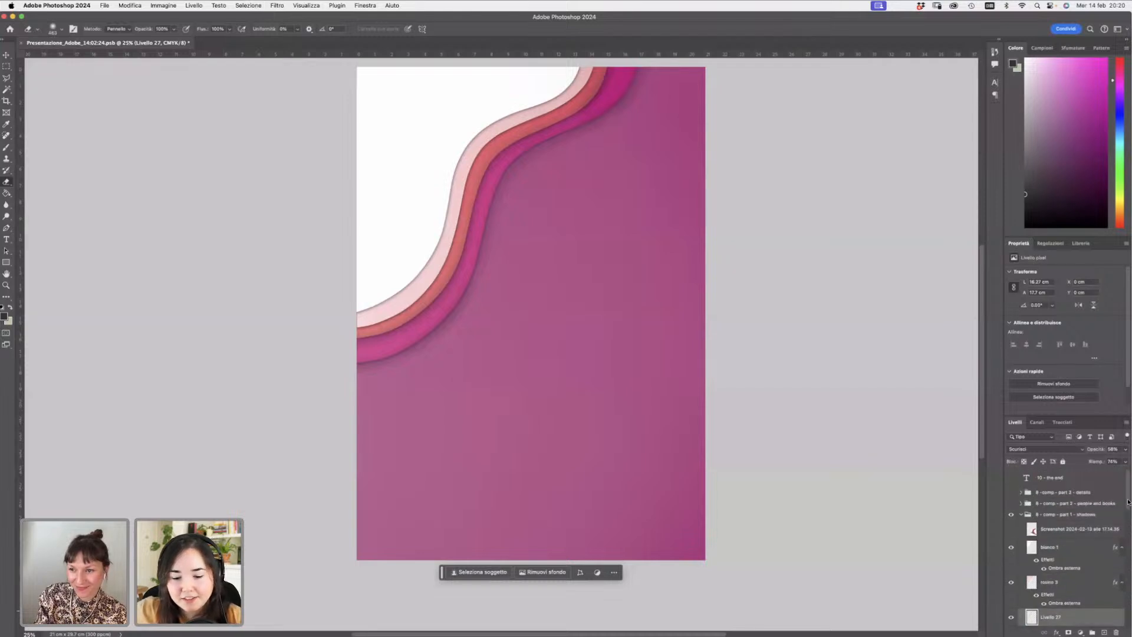
pyautogui.click(1076, 581)
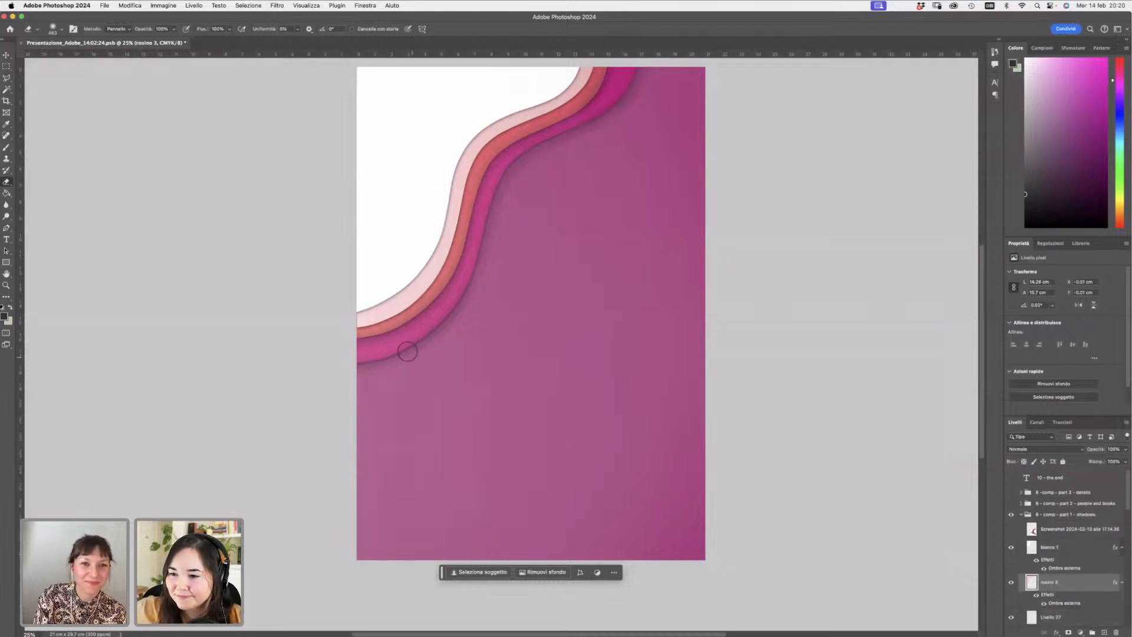
pyautogui.moveTo(365, 316); pyautogui.dragTo(383, 312)
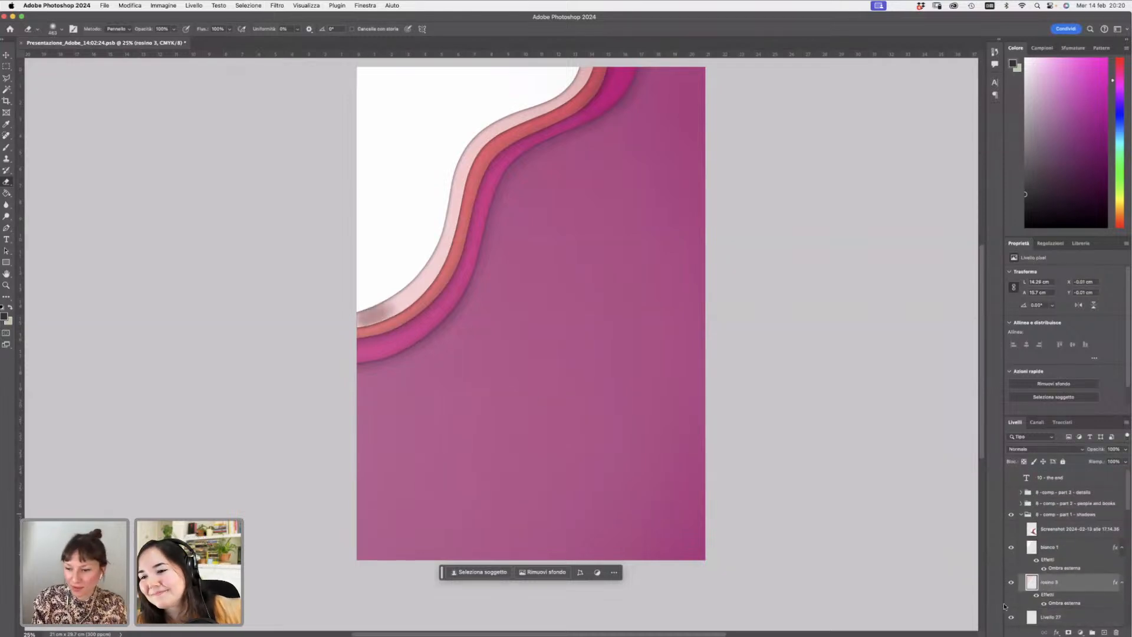
pyautogui.press('super+z')
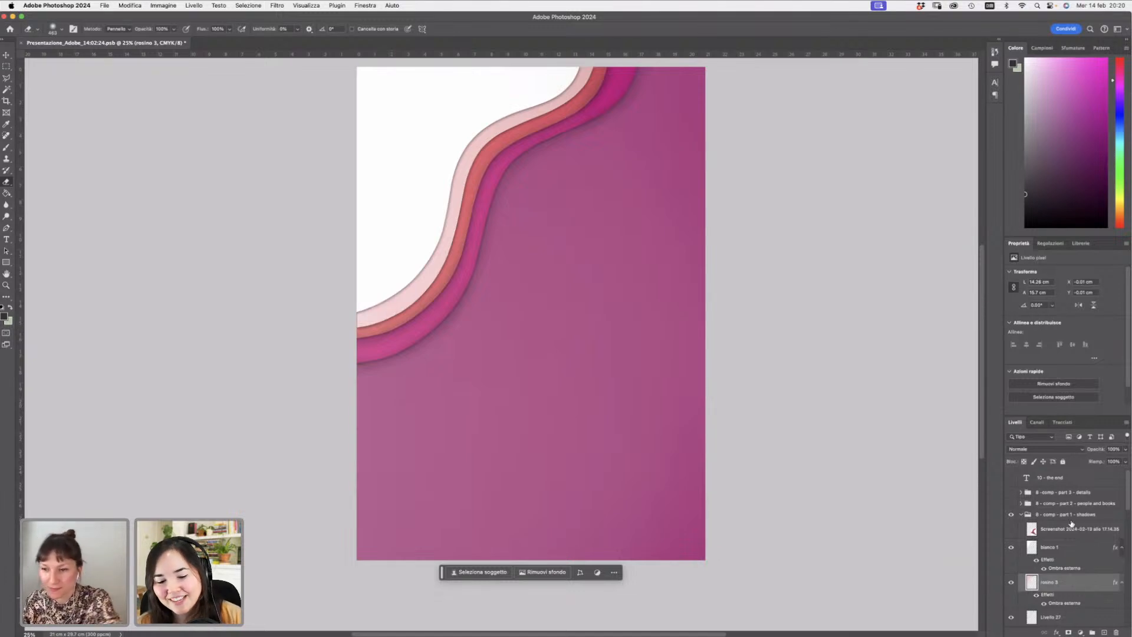
# - Add a new layer above the pink strip layer and pick the Brush tool
pyautogui.click(1064, 616)
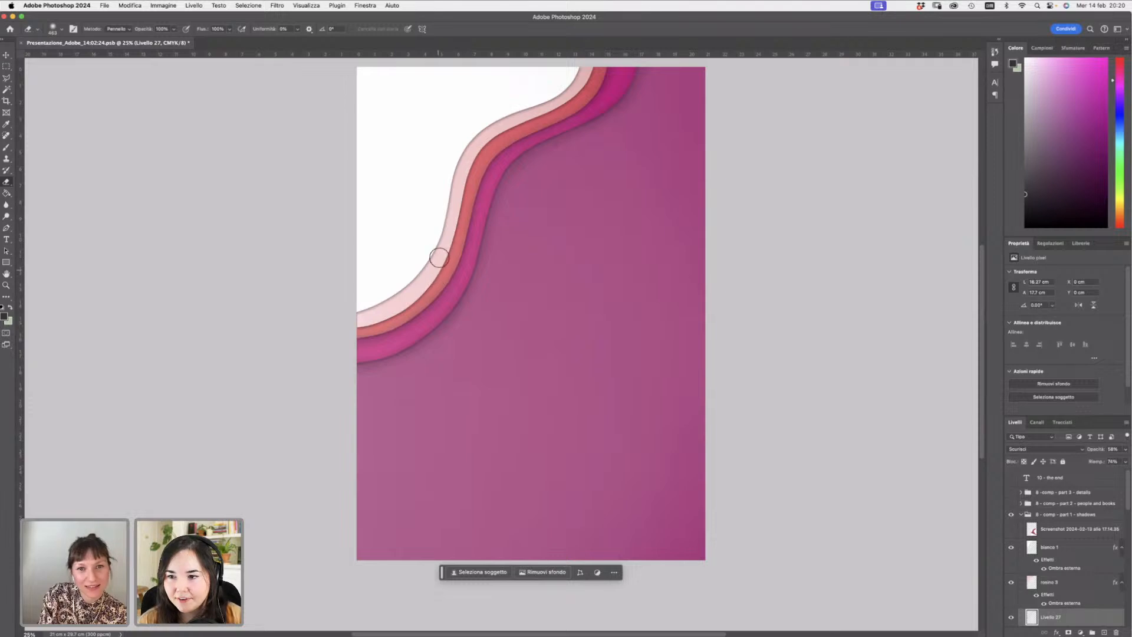
pyautogui.click(1087, 589)
pyautogui.click(1104, 632)
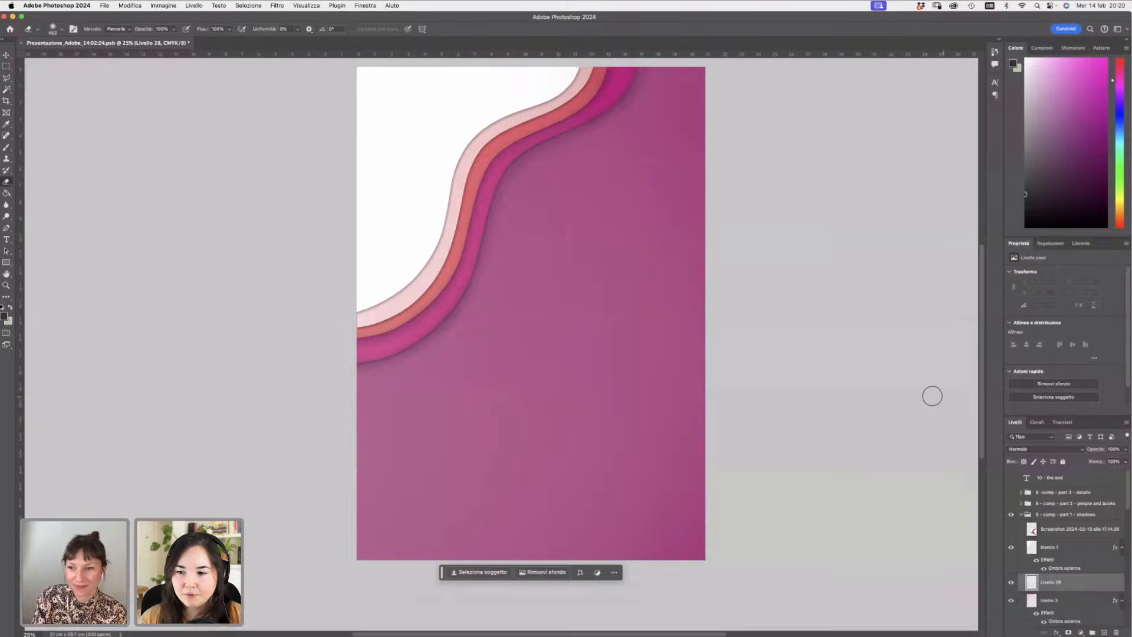
pyautogui.click(7, 148)
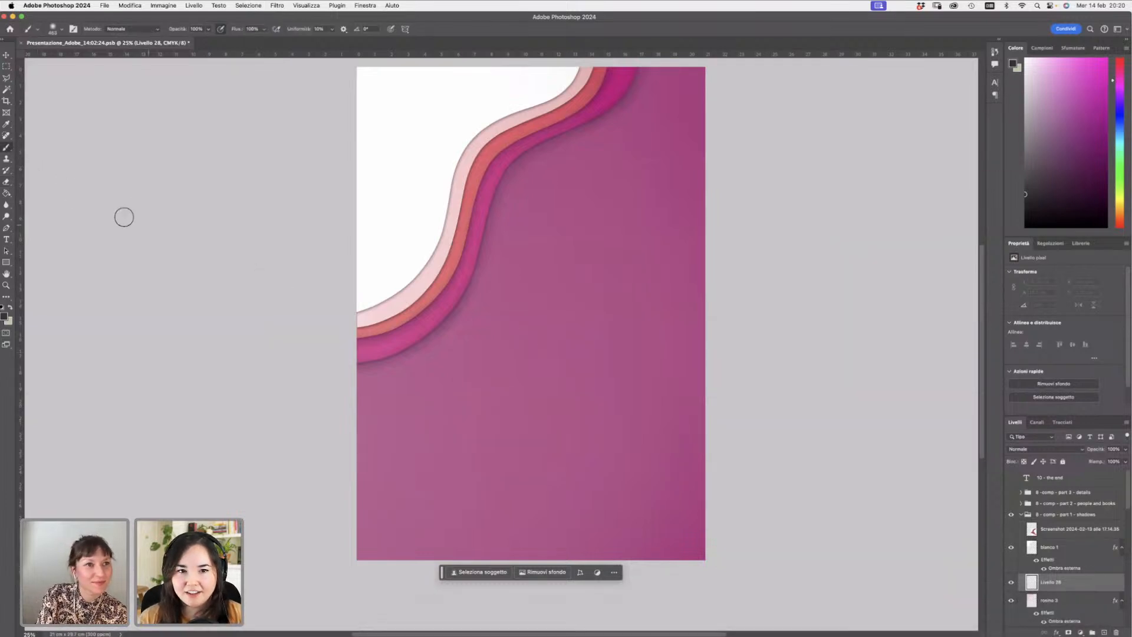
# - Paint a dark stroke along the path's upper edge on the new layer
pyautogui.moveTo(350, 327)
pyautogui.mouseDown()
pyautogui.moveTo(403, 313)
pyautogui.moveTo(367, 321)
pyautogui.moveTo(406, 308)
pyautogui.moveTo(459, 258)
pyautogui.mouseUp()
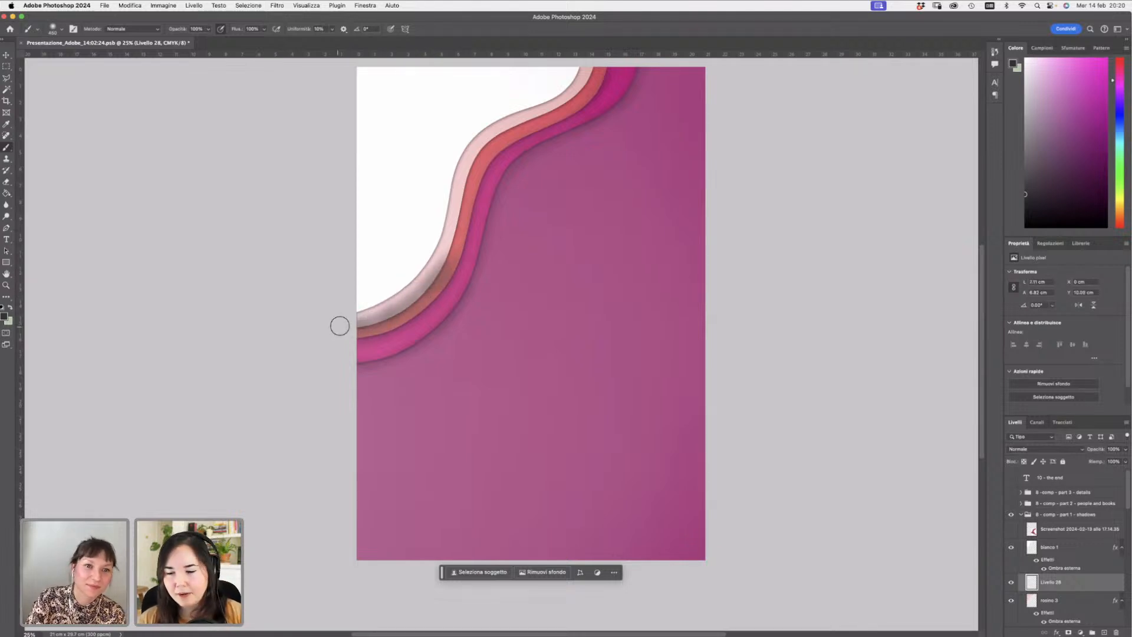
pyautogui.moveTo(343, 329)
pyautogui.mouseDown()
pyautogui.moveTo(426, 298)
pyautogui.moveTo(390, 310)
pyautogui.moveTo(433, 282)
pyautogui.moveTo(404, 294)
pyautogui.moveTo(451, 257)
pyautogui.moveTo(416, 290)
pyautogui.moveTo(447, 255)
pyautogui.moveTo(451, 225)
pyautogui.moveTo(458, 250)
pyautogui.moveTo(448, 215)
pyautogui.moveTo(462, 259)
pyautogui.moveTo(417, 296)
pyautogui.moveTo(463, 202)
pyautogui.moveTo(453, 252)
pyautogui.moveTo(489, 142)
pyautogui.moveTo(452, 223)
pyautogui.moveTo(486, 150)
pyautogui.moveTo(460, 199)
pyautogui.moveTo(495, 150)
pyautogui.moveTo(482, 148)
pyautogui.moveTo(476, 157)
pyautogui.moveTo(587, 88)
pyautogui.moveTo(568, 104)
pyautogui.moveTo(597, 59)
pyautogui.mouseUp()
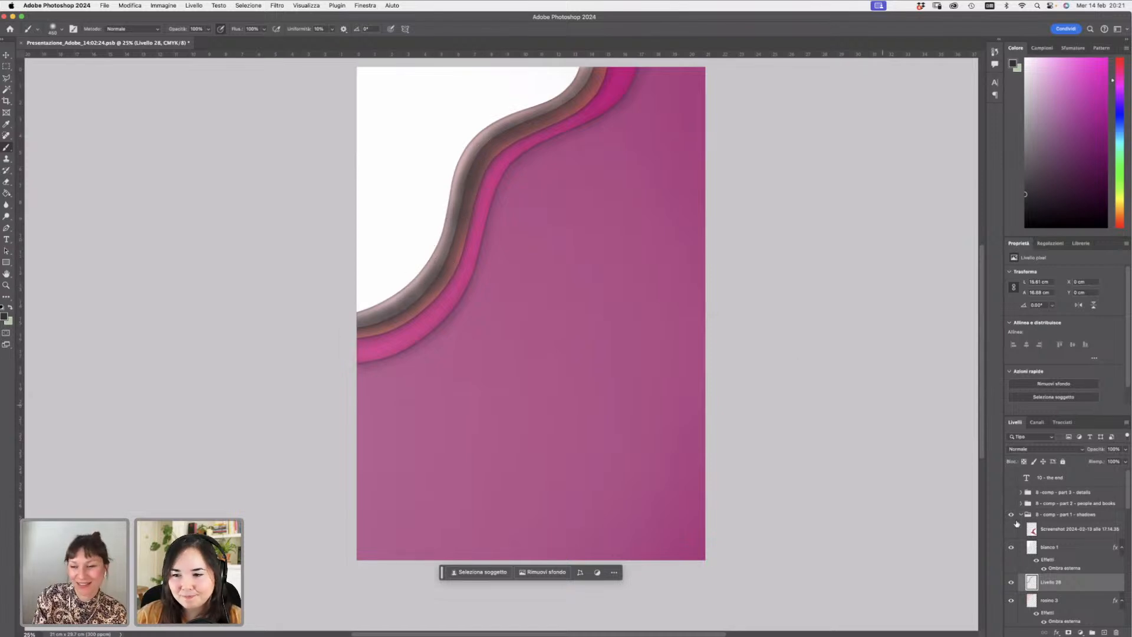
# - Switch to the soft Eraser and erase the painted stroke along the path's edge
pyautogui.click(6, 184)
pyautogui.rightClick(382, 293)
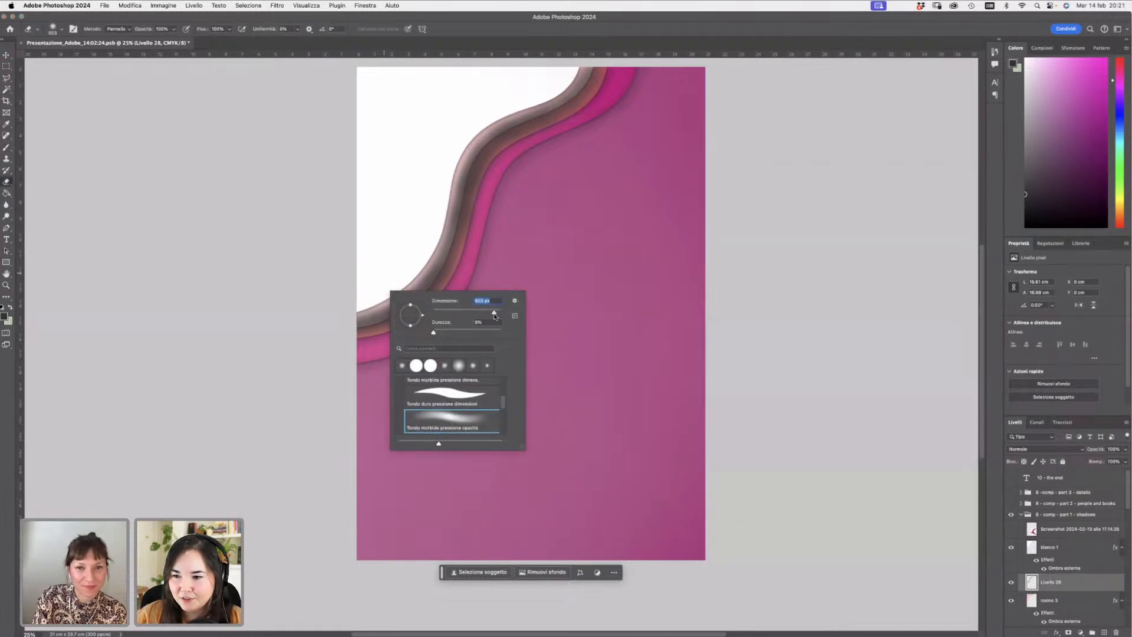
pyautogui.click(356, 303)
pyautogui.moveTo(355, 304)
pyautogui.mouseDown()
pyautogui.moveTo(380, 304)
pyautogui.moveTo(372, 298)
pyautogui.mouseUp()
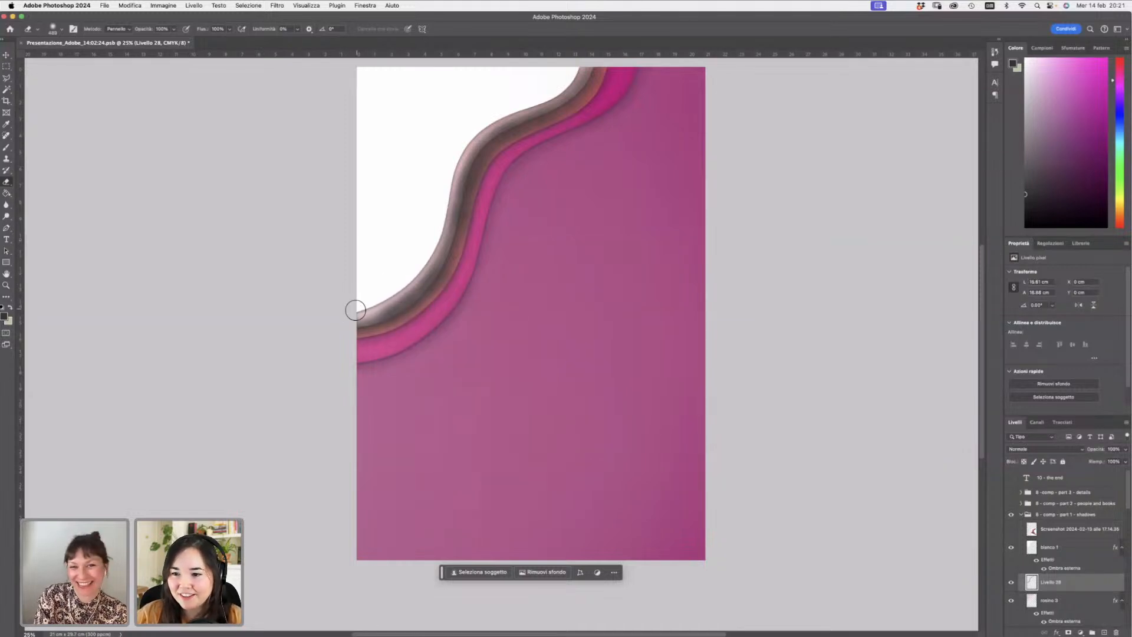
pyautogui.moveTo(357, 312)
pyautogui.mouseDown()
pyautogui.moveTo(379, 305)
pyautogui.moveTo(348, 318)
pyautogui.moveTo(416, 276)
pyautogui.moveTo(375, 300)
pyautogui.moveTo(410, 289)
pyautogui.moveTo(413, 268)
pyautogui.moveTo(416, 289)
pyautogui.moveTo(438, 200)
pyautogui.moveTo(464, 187)
pyautogui.moveTo(431, 249)
pyautogui.moveTo(467, 140)
pyautogui.moveTo(493, 115)
pyautogui.moveTo(453, 168)
pyautogui.moveTo(523, 108)
pyautogui.moveTo(483, 124)
pyautogui.moveTo(559, 74)
pyautogui.mouseUp()
pyautogui.moveTo(342, 315)
pyautogui.mouseDown()
pyautogui.moveTo(401, 293)
pyautogui.moveTo(374, 309)
pyautogui.moveTo(392, 303)
pyautogui.moveTo(439, 237)
pyautogui.moveTo(464, 239)
pyautogui.moveTo(431, 256)
pyautogui.moveTo(469, 137)
pyautogui.moveTo(448, 195)
pyautogui.moveTo(485, 117)
pyautogui.moveTo(498, 113)
pyautogui.moveTo(469, 143)
pyautogui.moveTo(546, 102)
pyautogui.moveTo(583, 63)
pyautogui.moveTo(521, 110)
pyautogui.moveTo(586, 60)
pyautogui.mouseUp()
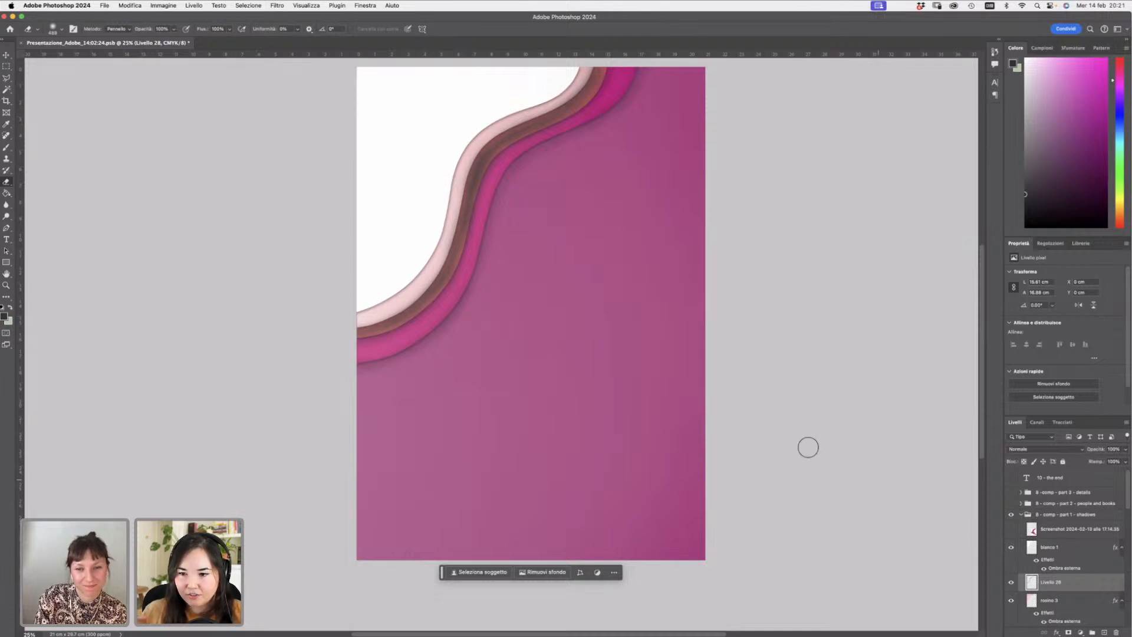
pyautogui.rightClick(441, 352)
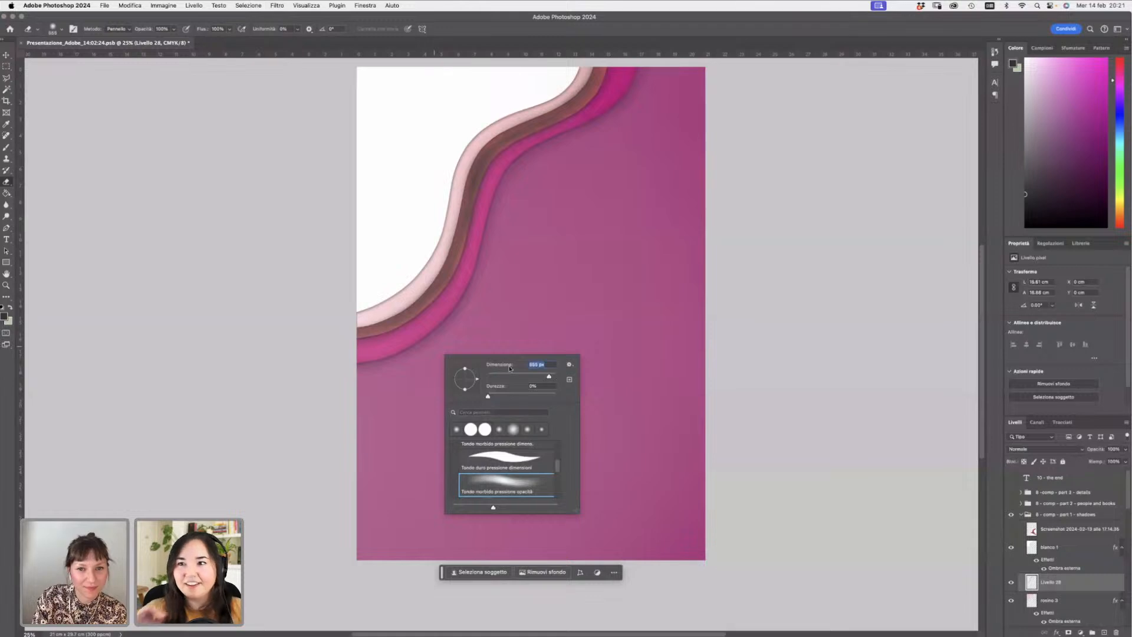
pyautogui.moveTo(354, 361)
pyautogui.mouseDown()
pyautogui.moveTo(386, 358)
pyautogui.moveTo(345, 353)
pyautogui.moveTo(413, 339)
pyautogui.mouseUp()
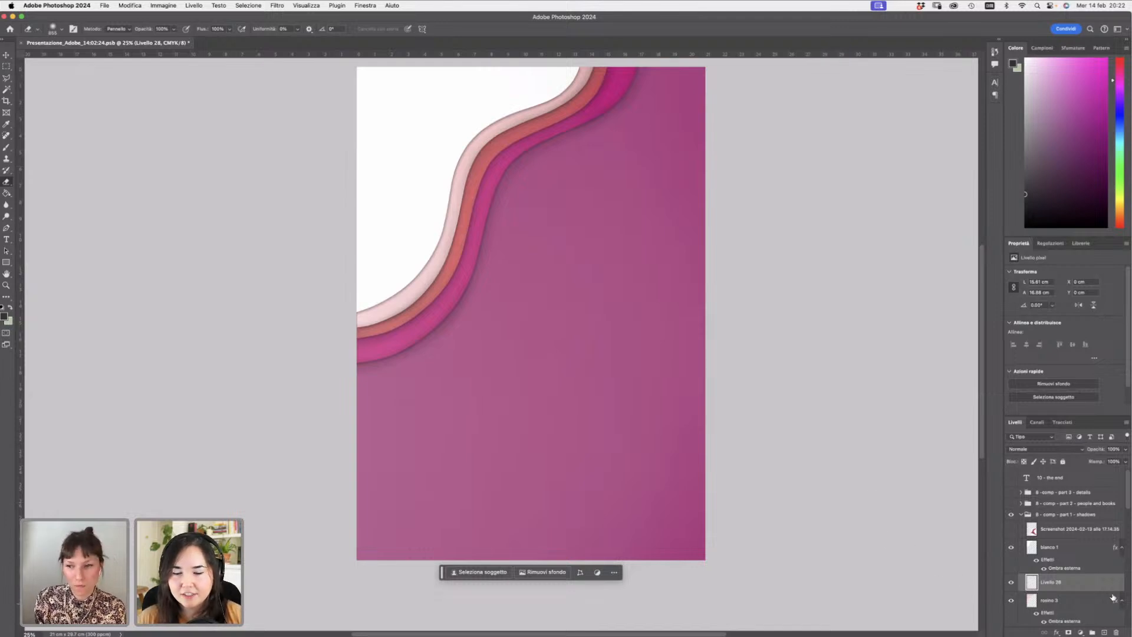
# - Add a new layer above the white strip layer and paint a dark shadow stroke along the path's upper edge
pyautogui.click(1104, 632)
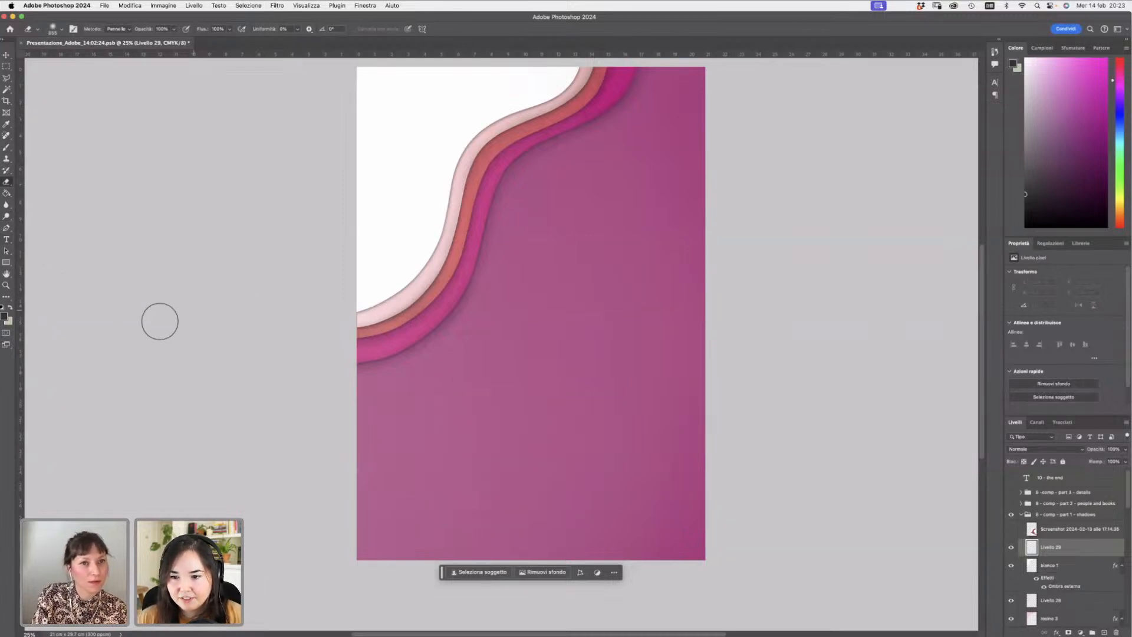
pyautogui.click(6, 147)
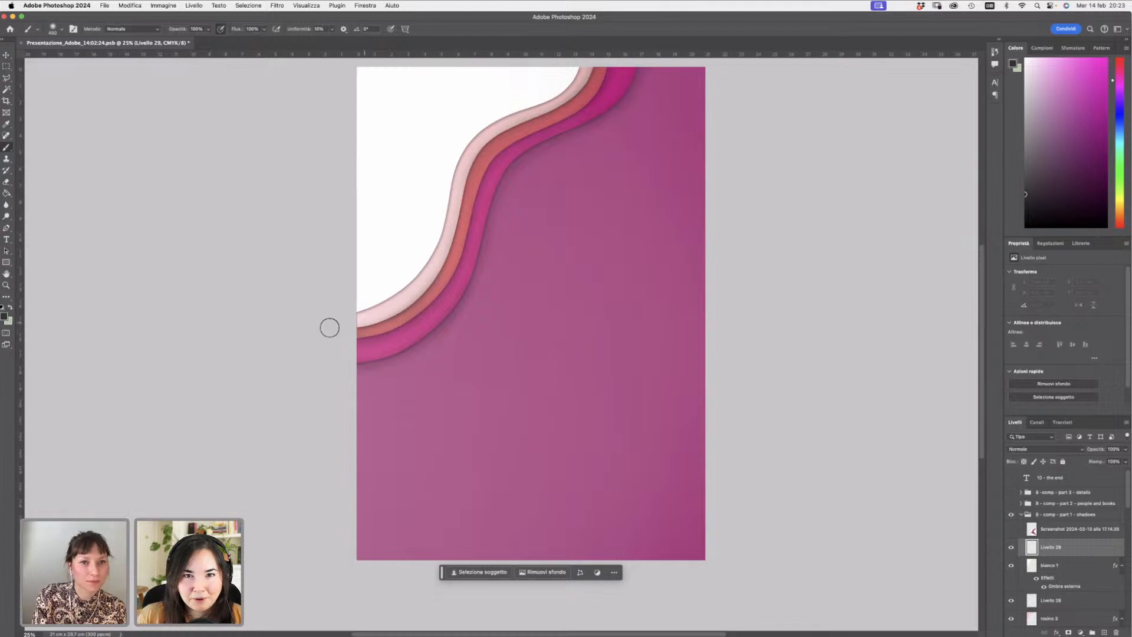
pyautogui.moveTo(345, 314)
pyautogui.mouseDown()
pyautogui.moveTo(430, 260)
pyautogui.moveTo(407, 289)
pyautogui.moveTo(410, 269)
pyautogui.moveTo(443, 237)
pyautogui.moveTo(413, 272)
pyautogui.moveTo(439, 216)
pyautogui.moveTo(469, 241)
pyautogui.moveTo(429, 264)
pyautogui.moveTo(447, 197)
pyautogui.moveTo(456, 239)
pyautogui.moveTo(442, 243)
pyautogui.moveTo(459, 176)
pyautogui.moveTo(440, 244)
pyautogui.moveTo(475, 142)
pyautogui.moveTo(456, 177)
pyautogui.moveTo(481, 143)
pyautogui.moveTo(589, 56)
pyautogui.mouseUp()
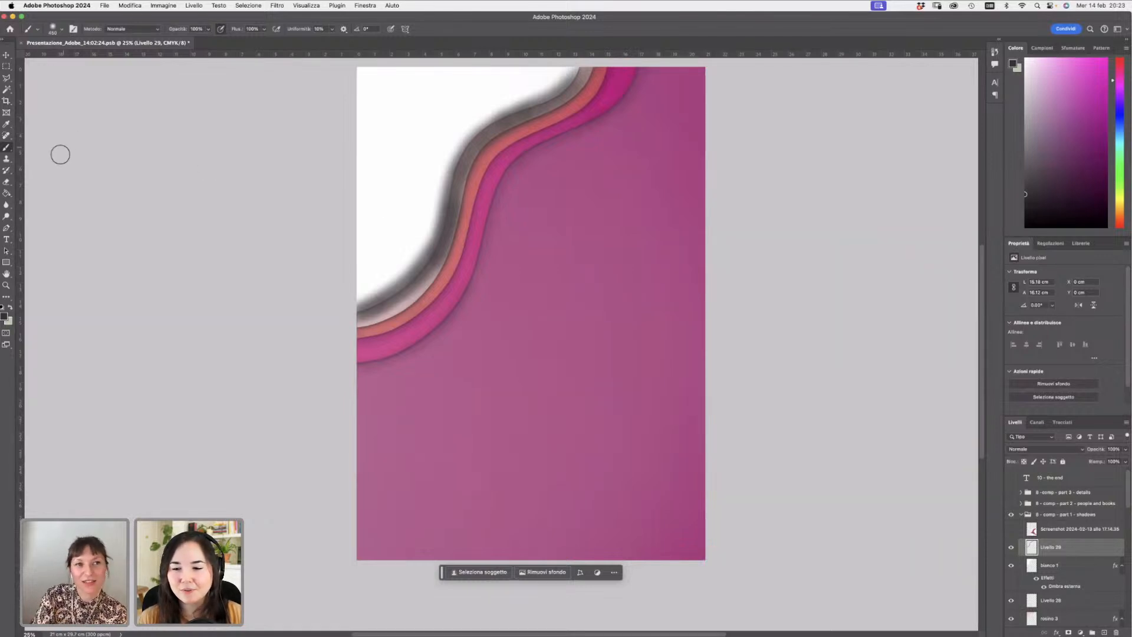
# - Switch to the Eraser, adjust its size and erase the shadow's soft outer part above the path
pyautogui.click(6, 182)
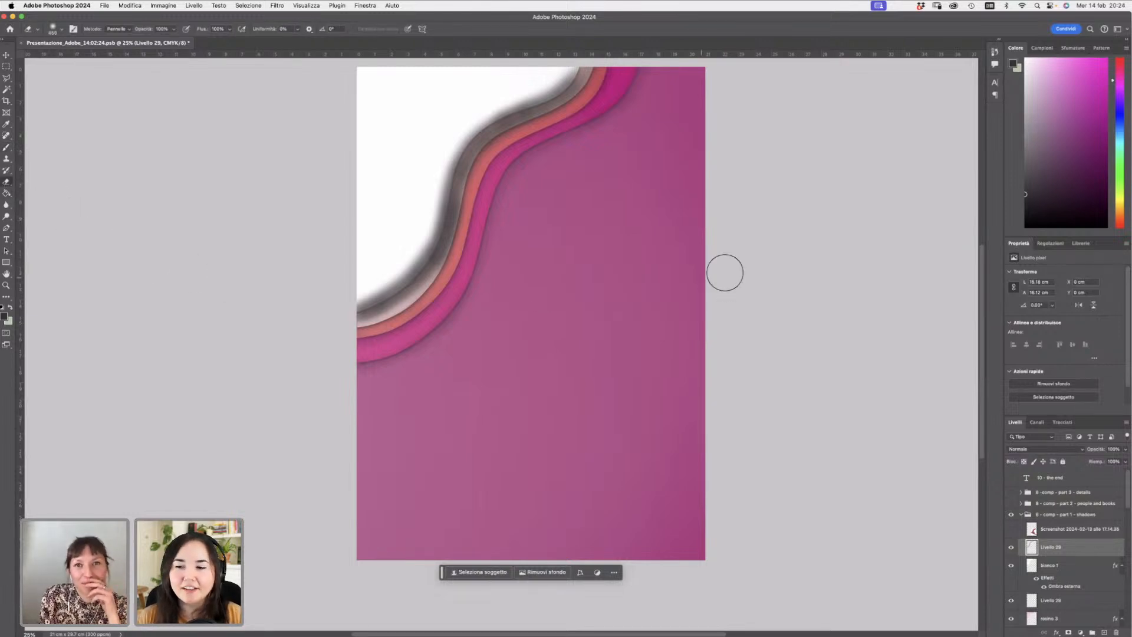
pyautogui.rightClick(410, 174)
pyautogui.moveTo(521, 204); pyautogui.dragTo(514, 204)
pyautogui.click(346, 308)
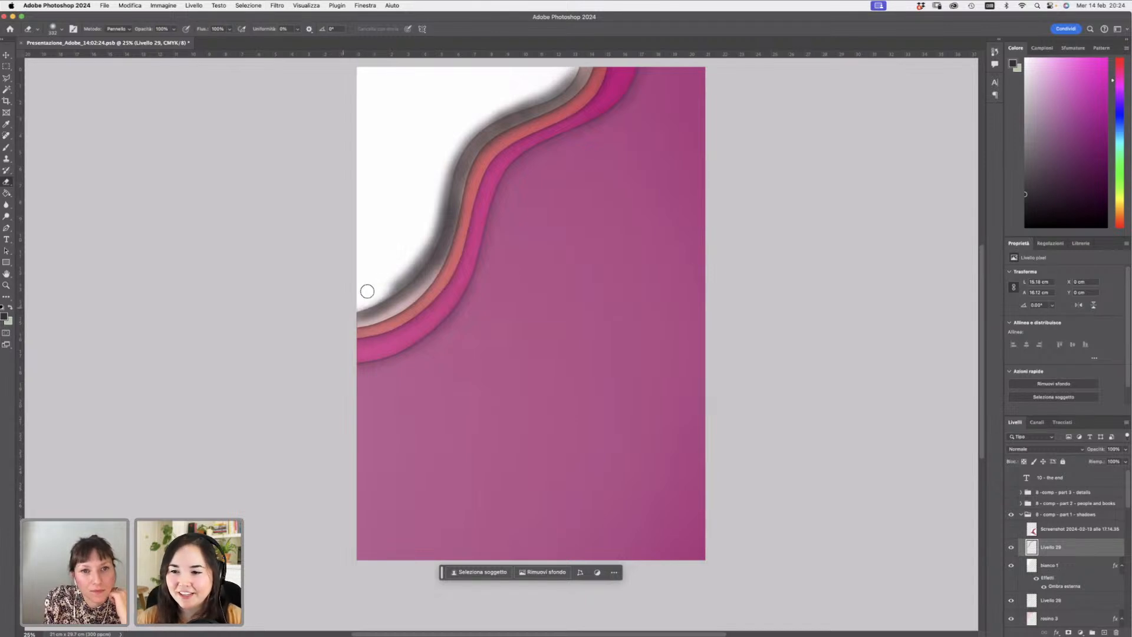
pyautogui.moveTo(376, 293)
pyautogui.mouseDown()
pyautogui.moveTo(428, 241)
pyautogui.moveTo(450, 157)
pyautogui.moveTo(480, 120)
pyautogui.mouseUp()
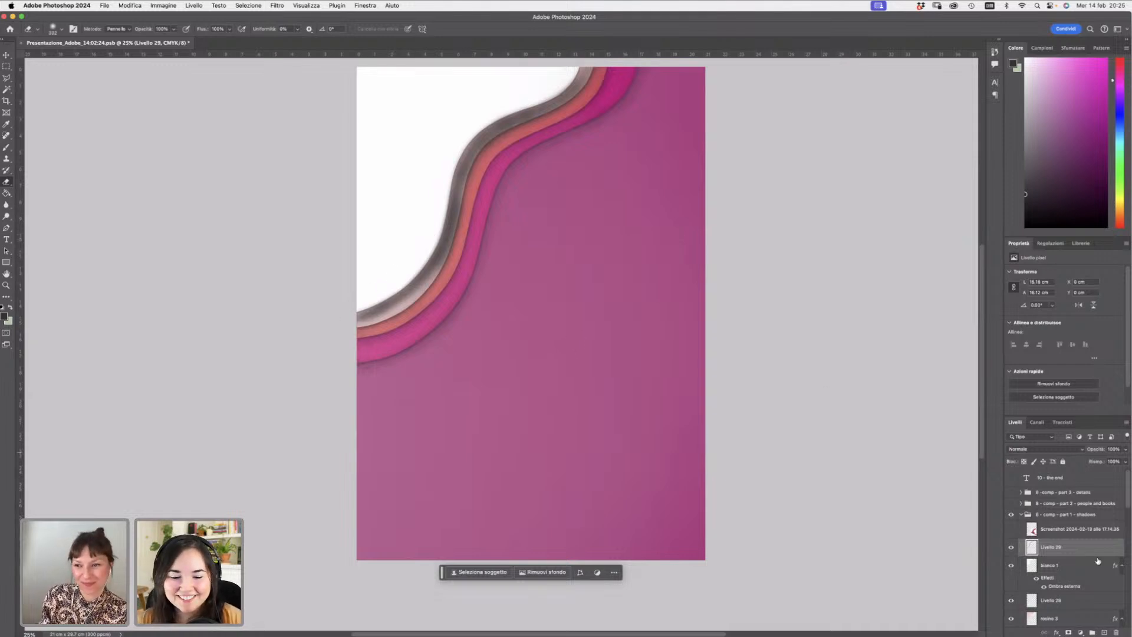
# - Resize the eraser and erase more of the shadow along the path's curve down to the left edge
pyautogui.rightClick(619, 387)
pyautogui.moveTo(720, 409); pyautogui.dragTo(723, 410)
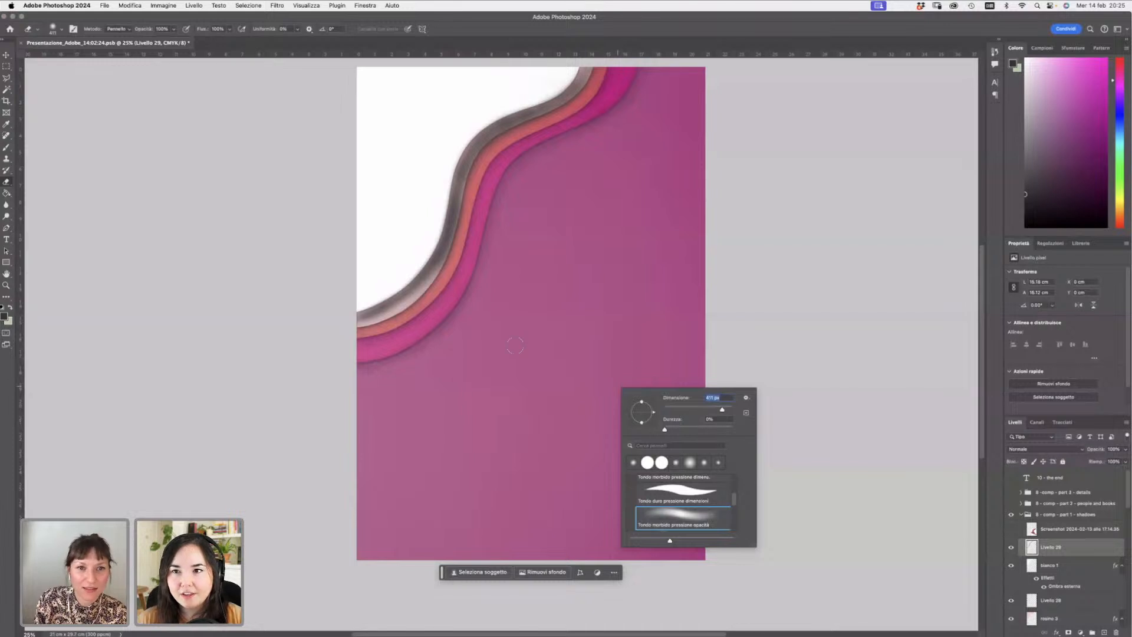
pyautogui.click(360, 329)
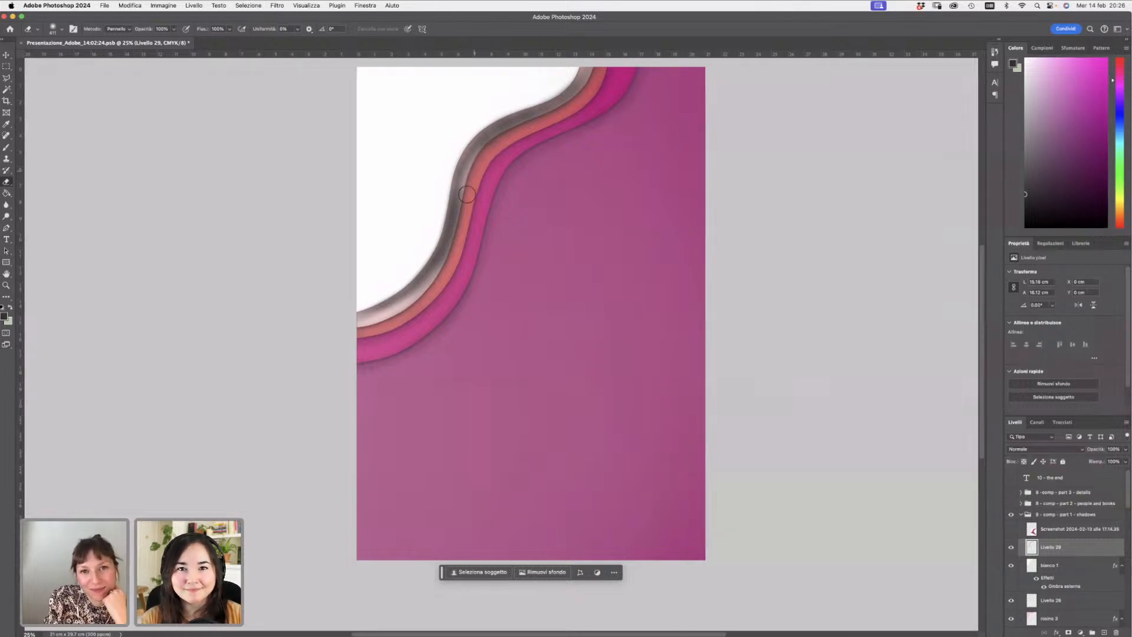
pyautogui.moveTo(466, 194)
pyautogui.mouseDown()
pyautogui.moveTo(477, 152)
pyautogui.moveTo(456, 254)
pyautogui.moveTo(465, 188)
pyautogui.moveTo(447, 244)
pyautogui.moveTo(466, 194)
pyautogui.moveTo(458, 229)
pyautogui.moveTo(411, 312)
pyautogui.moveTo(450, 241)
pyautogui.moveTo(388, 321)
pyautogui.moveTo(438, 275)
pyautogui.moveTo(365, 332)
pyautogui.moveTo(434, 278)
pyautogui.moveTo(347, 331)
pyautogui.moveTo(445, 260)
pyautogui.moveTo(365, 327)
pyautogui.mouseUp()
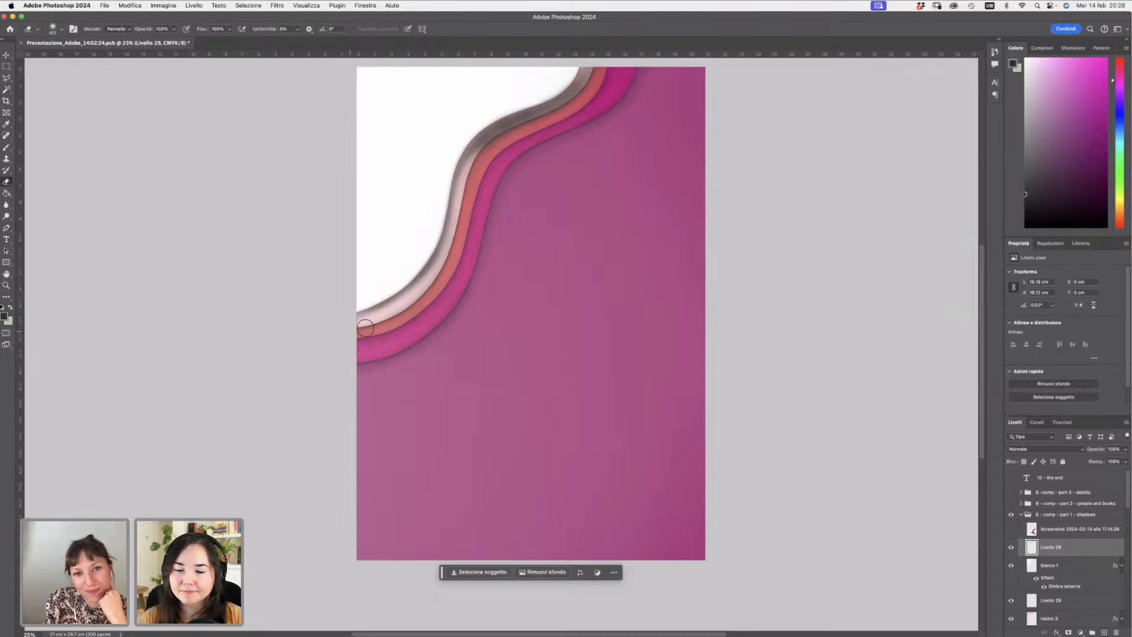
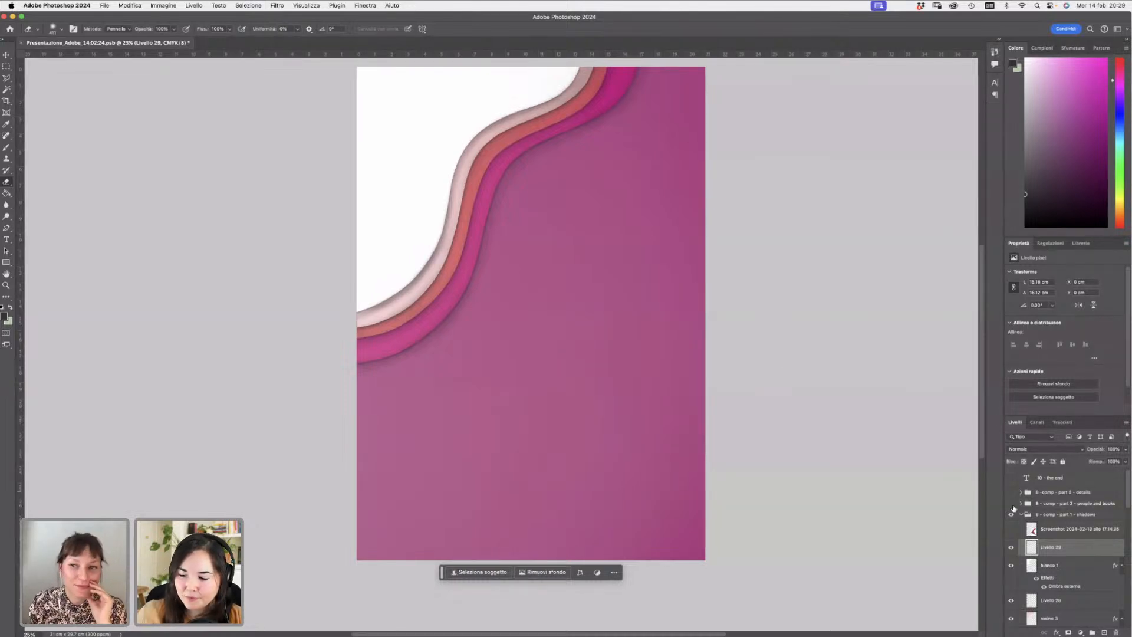
# - Toggle the reference screenshot and layer groups to show the 'people and books' group and expand it
pyautogui.click(1011, 529)
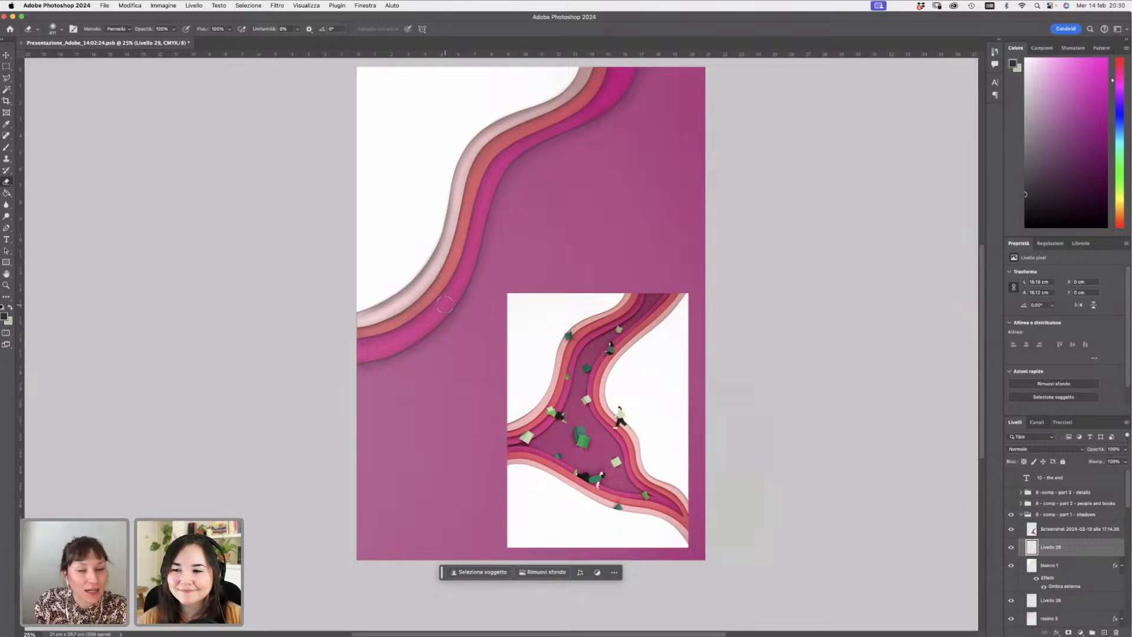
pyautogui.click(1010, 515)
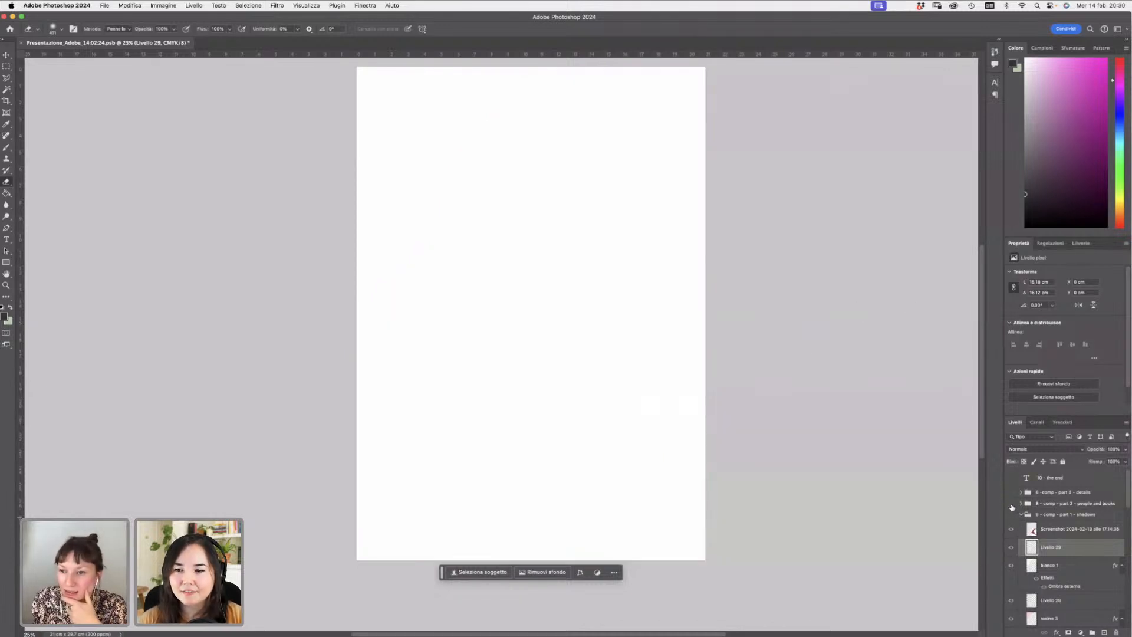
pyautogui.click(1010, 504)
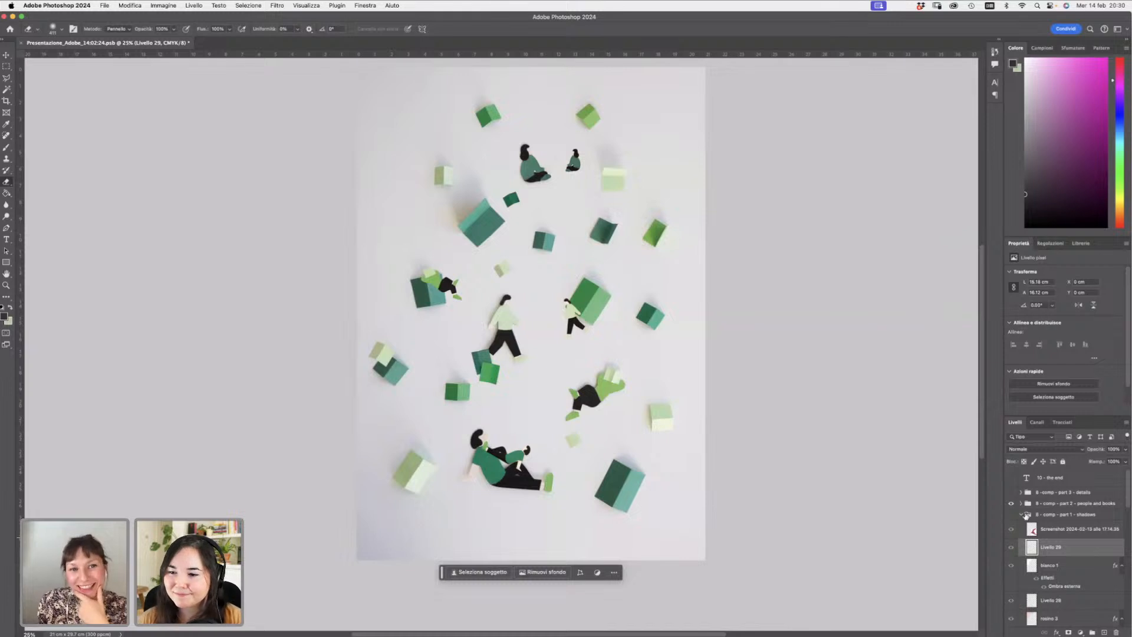
pyautogui.click(1021, 504)
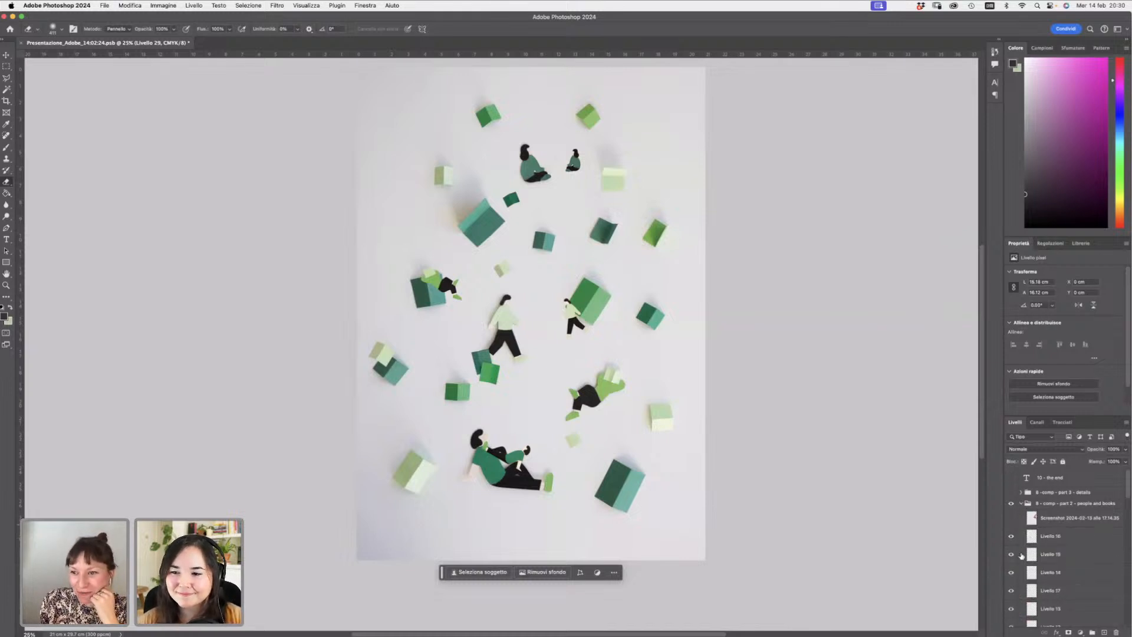
pyautogui.click(1022, 503)
pyautogui.click(1020, 514)
pyautogui.click(1021, 503)
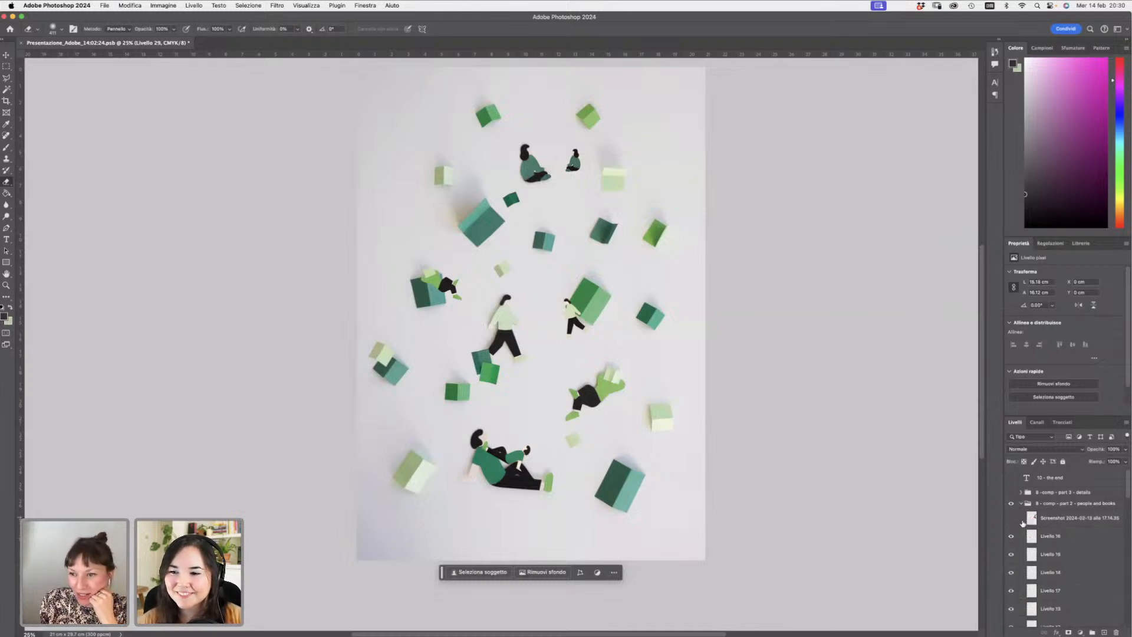
pyautogui.click(1054, 504)
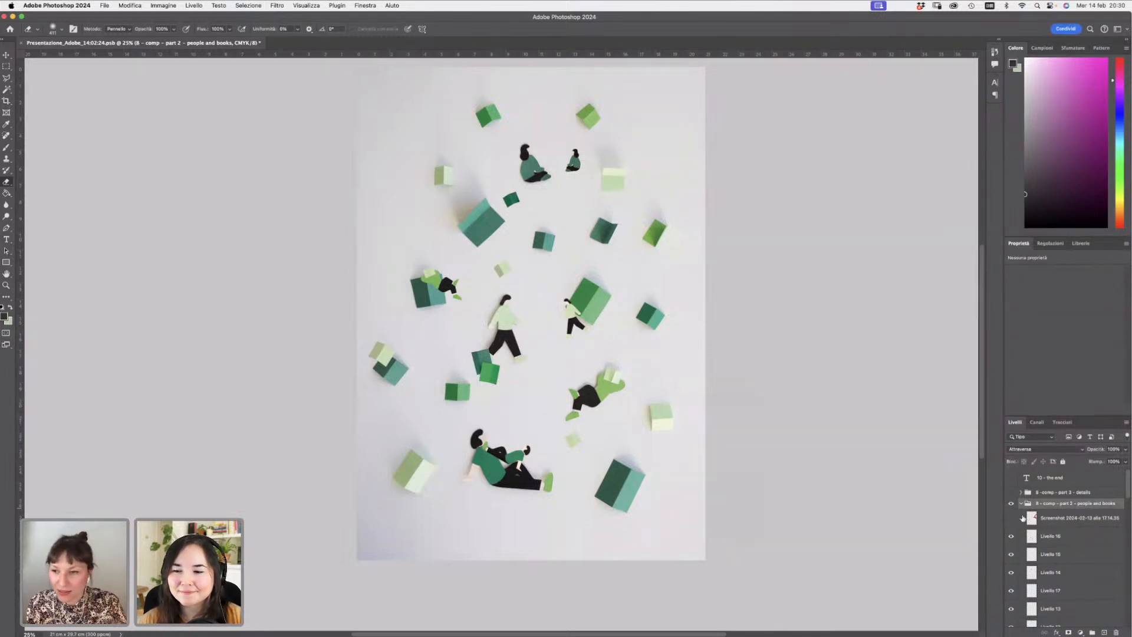
pyautogui.click(1021, 503)
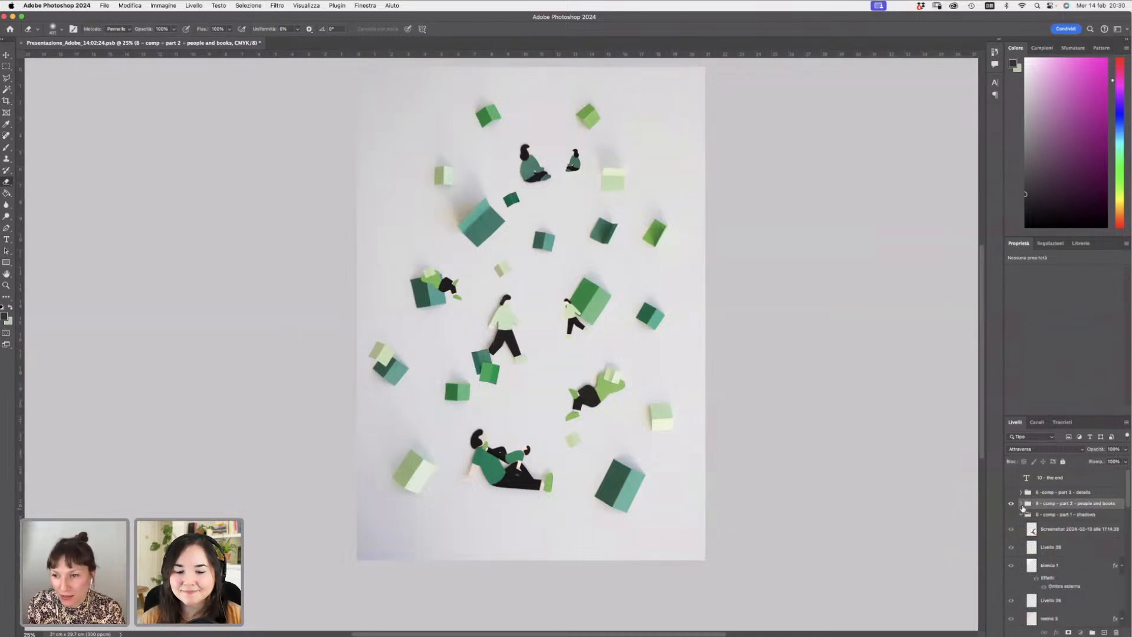
# - Collapse the groups and select the characters layer inside the 'people and books' group
pyautogui.click(1021, 504)
pyautogui.click(1067, 519)
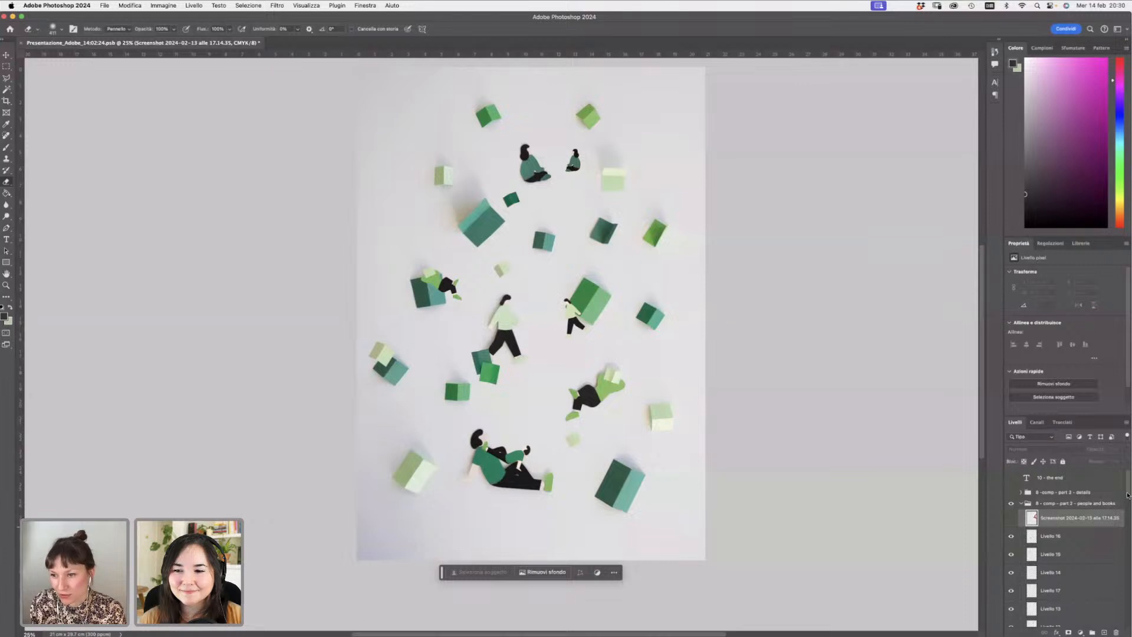
pyautogui.scroll(-3, 1127, 495)
pyautogui.click(1015, 576)
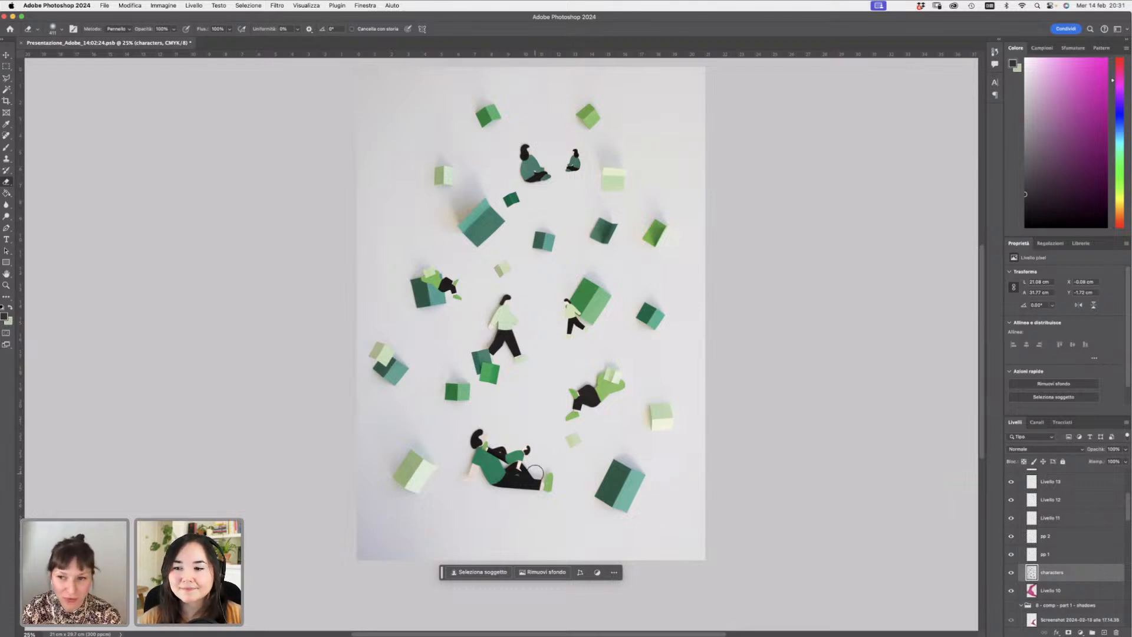
# - Hide the characters reference layer, select 'pp 1' and move that figure slightly down along the path
pyautogui.click(6, 79)
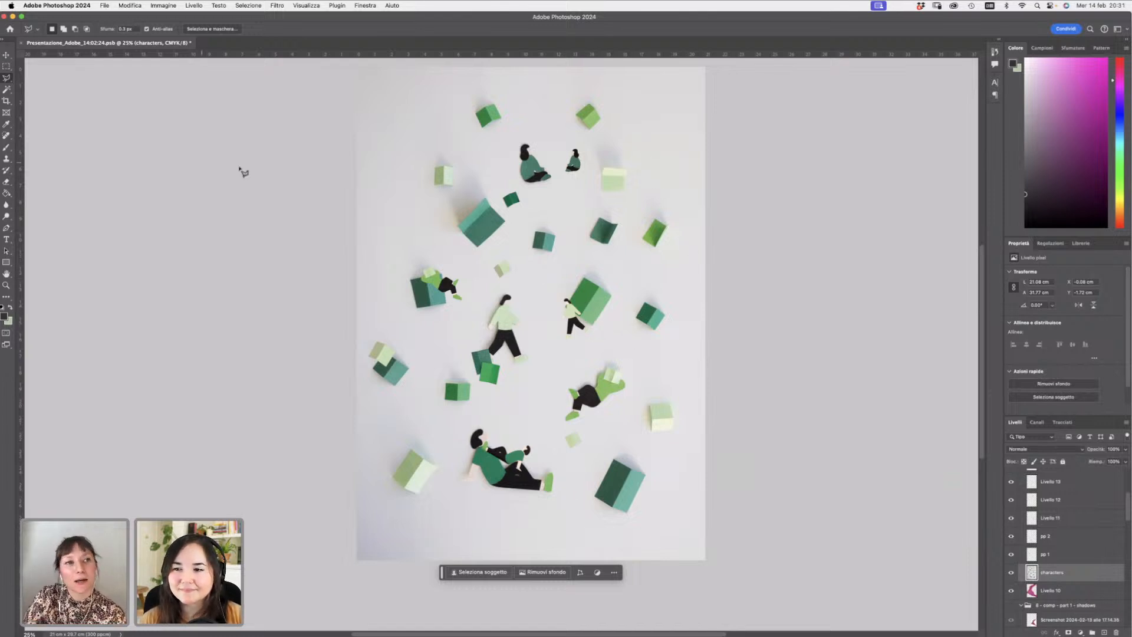
pyautogui.click(8, 56)
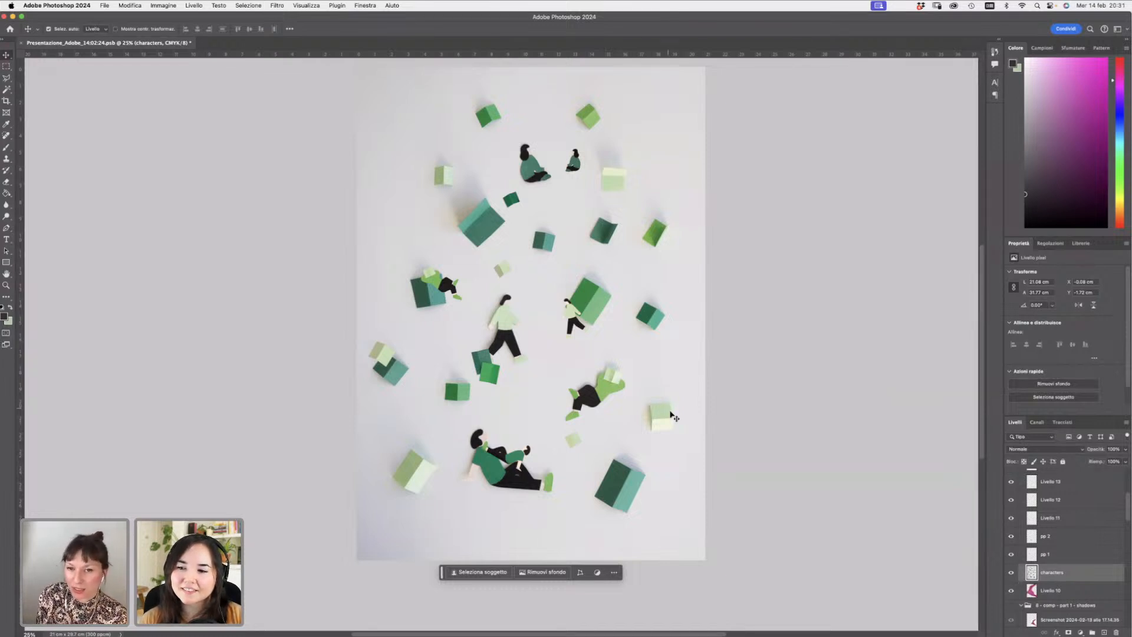
pyautogui.click(1011, 572)
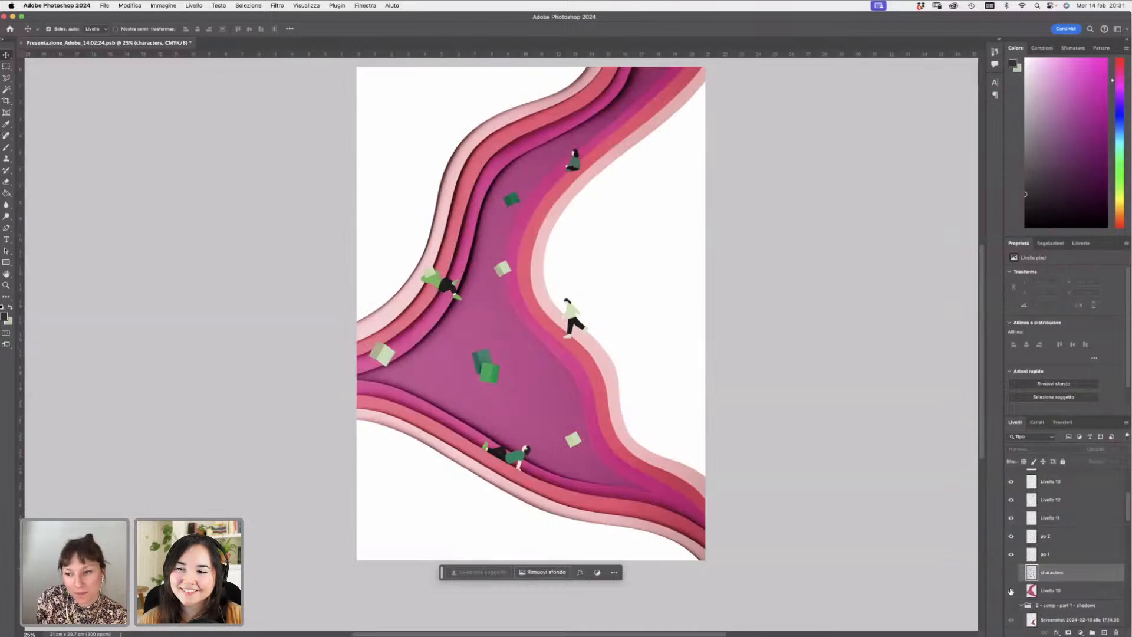
pyautogui.click(1010, 590)
pyautogui.click(1011, 555)
pyautogui.click(1011, 557)
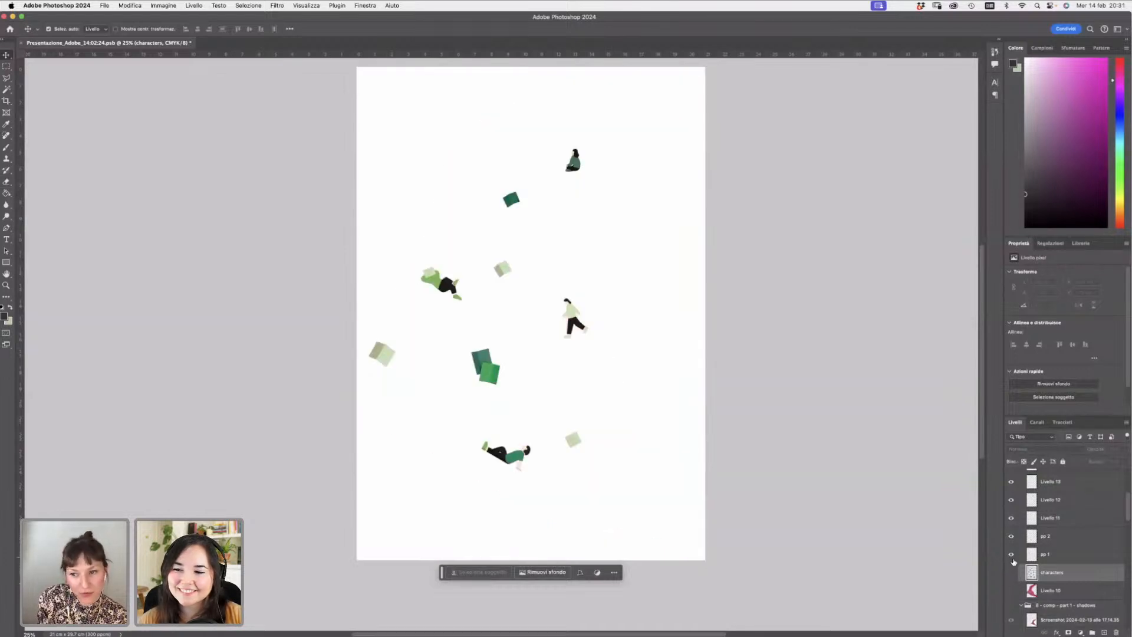
pyautogui.click(1011, 556)
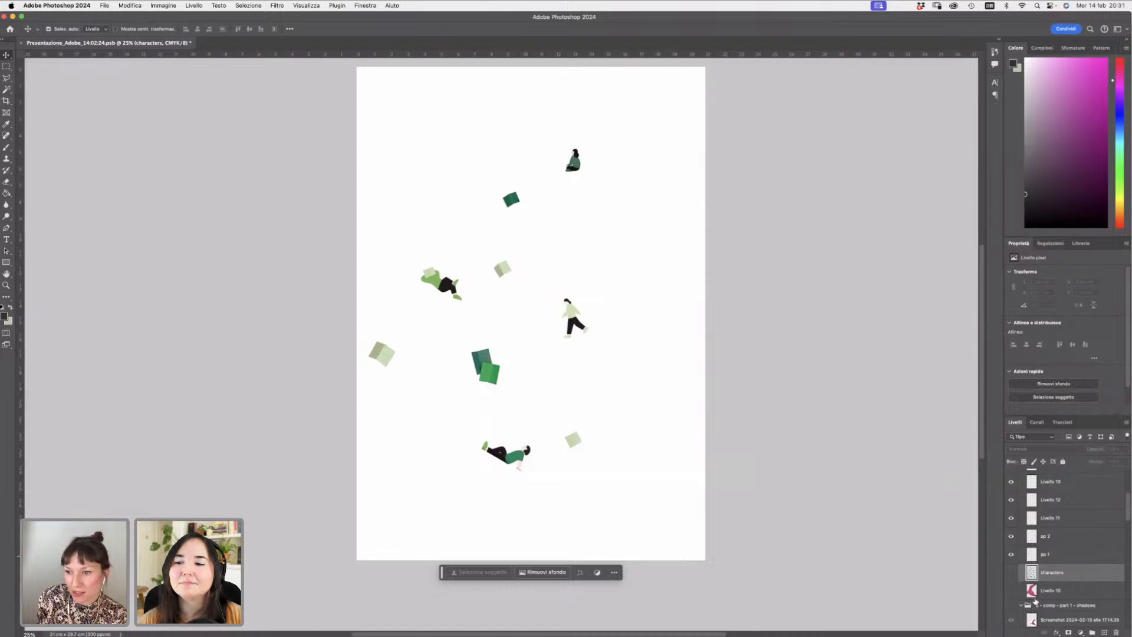
pyautogui.click(1010, 590)
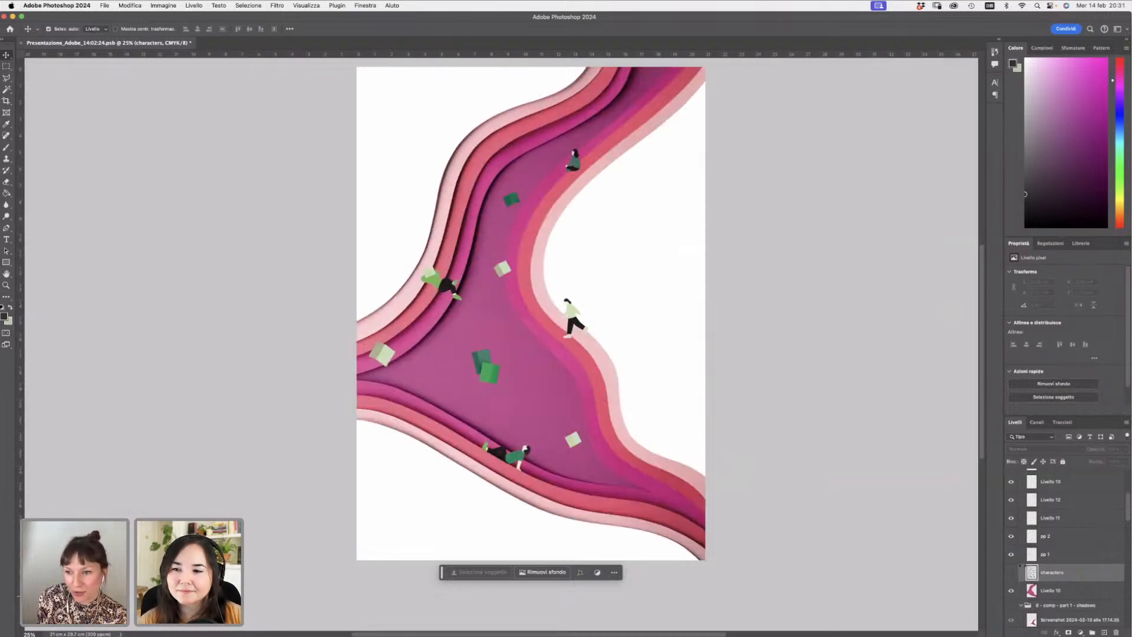
pyautogui.click(1045, 555)
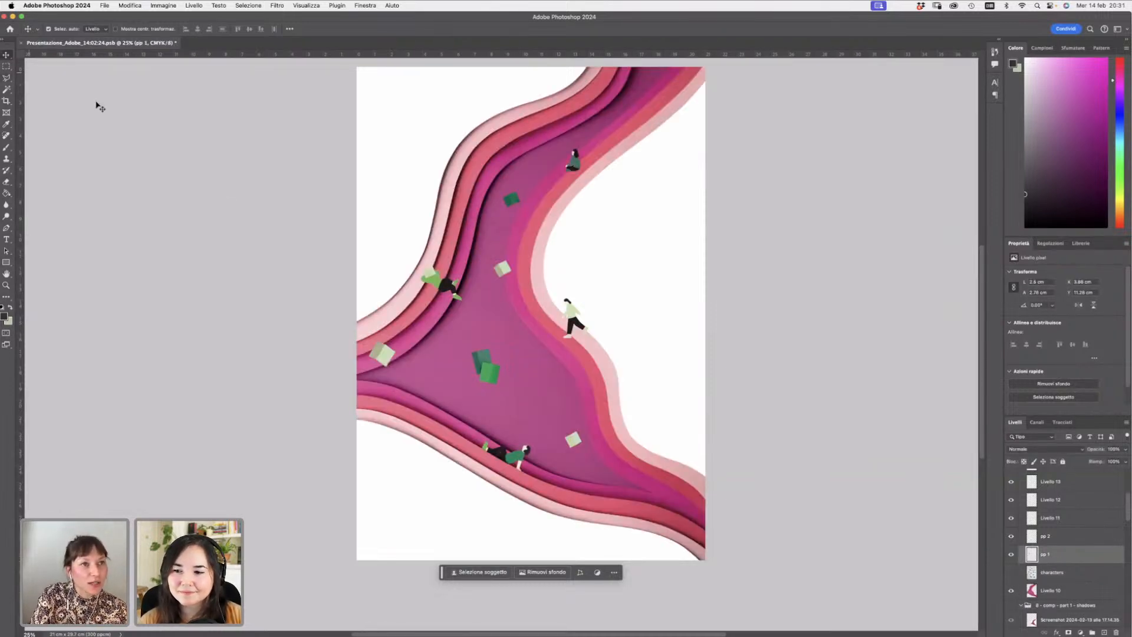
pyautogui.hotkey('ctrl', 't')
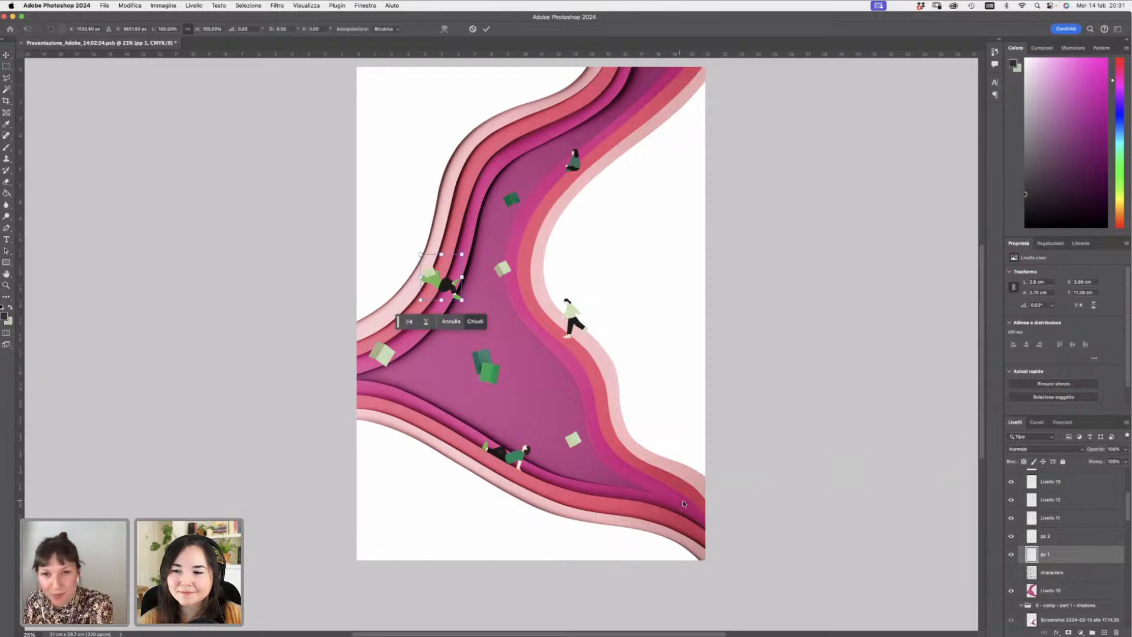
pyautogui.moveTo(436, 287)
pyautogui.mouseDown()
pyautogui.moveTo(456, 301)
pyautogui.moveTo(442, 303)
pyautogui.mouseUp()
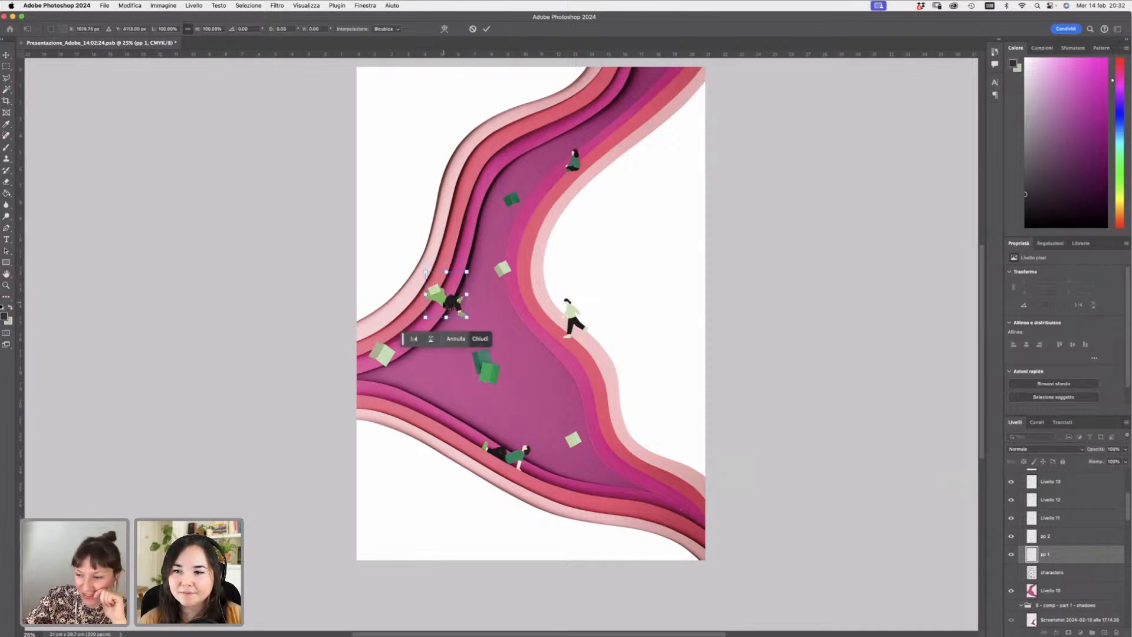
pyautogui.press('Return')
# - Toggle the visibility of the character layers to compare the figures on the path
pyautogui.click(1011, 535)
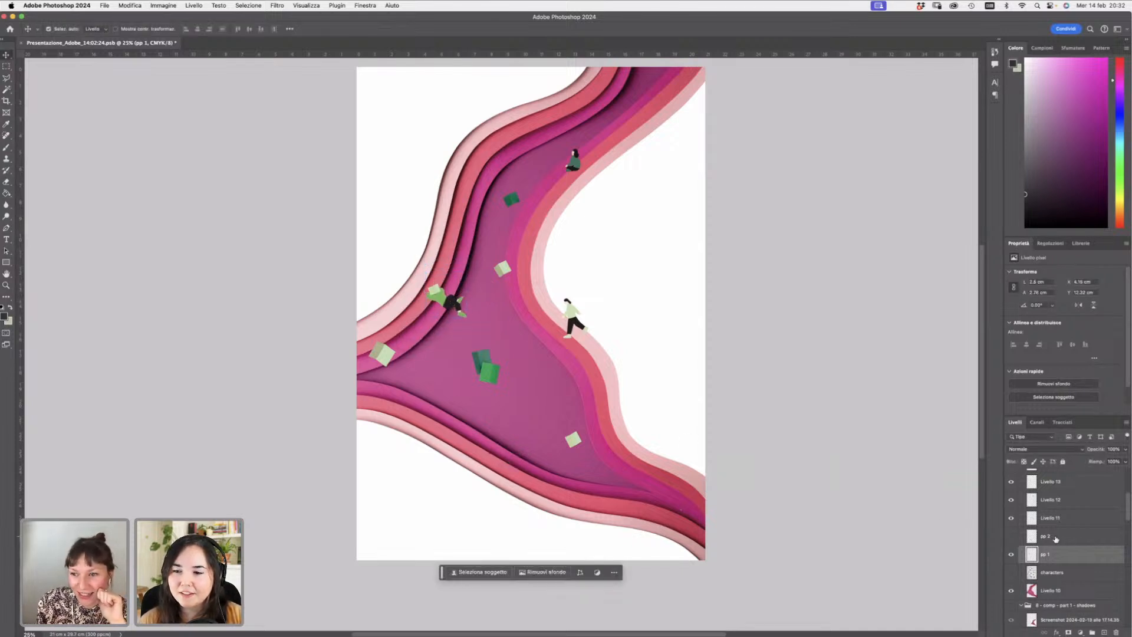
pyautogui.click(1009, 537)
pyautogui.moveTo(1011, 518); pyautogui.dragTo(1013, 483)
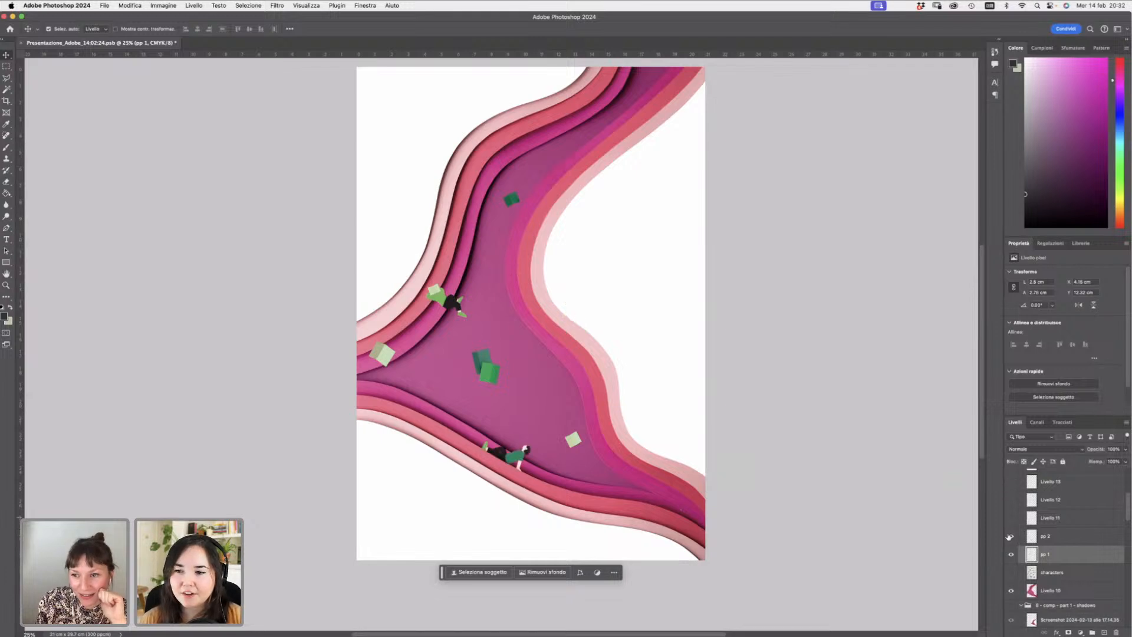
pyautogui.click(1009, 536)
pyautogui.moveTo(1127, 516); pyautogui.dragTo(1127, 507)
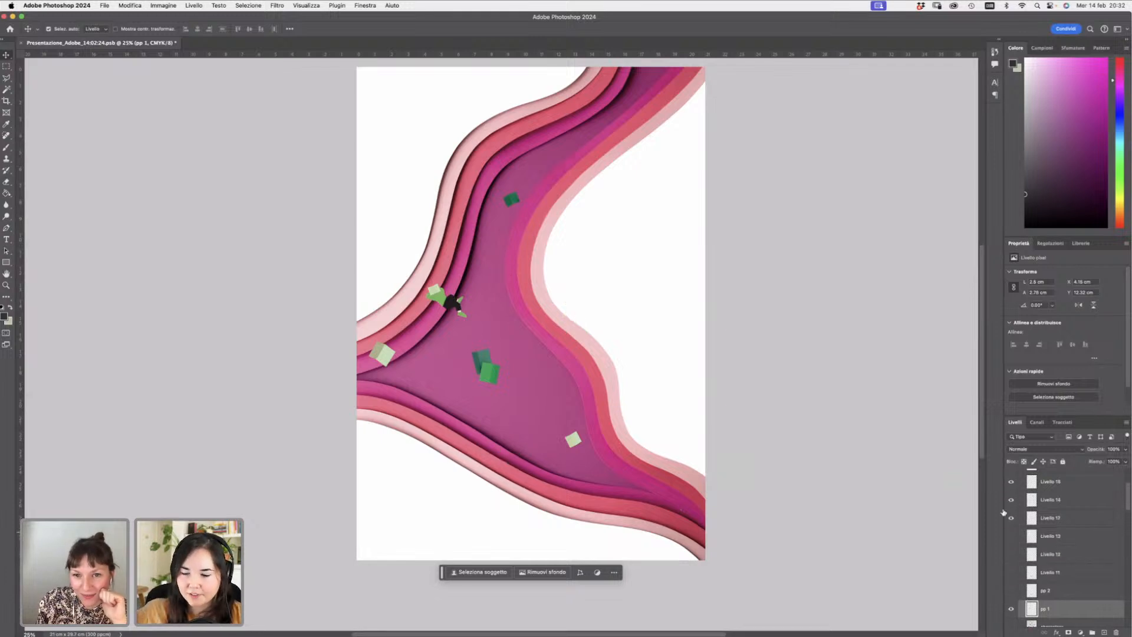
pyautogui.moveTo(1011, 518); pyautogui.dragTo(1012, 482)
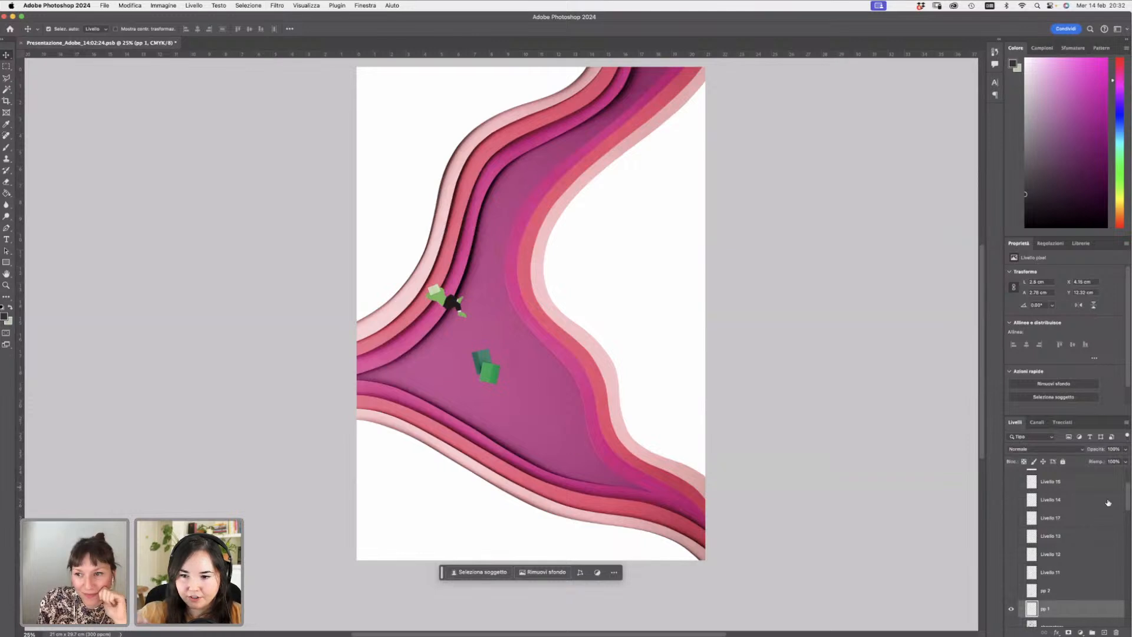
pyautogui.moveTo(1127, 503)
pyautogui.mouseDown()
pyautogui.moveTo(1128, 488)
pyautogui.moveTo(1128, 516)
pyautogui.mouseUp()
pyautogui.click(1012, 535)
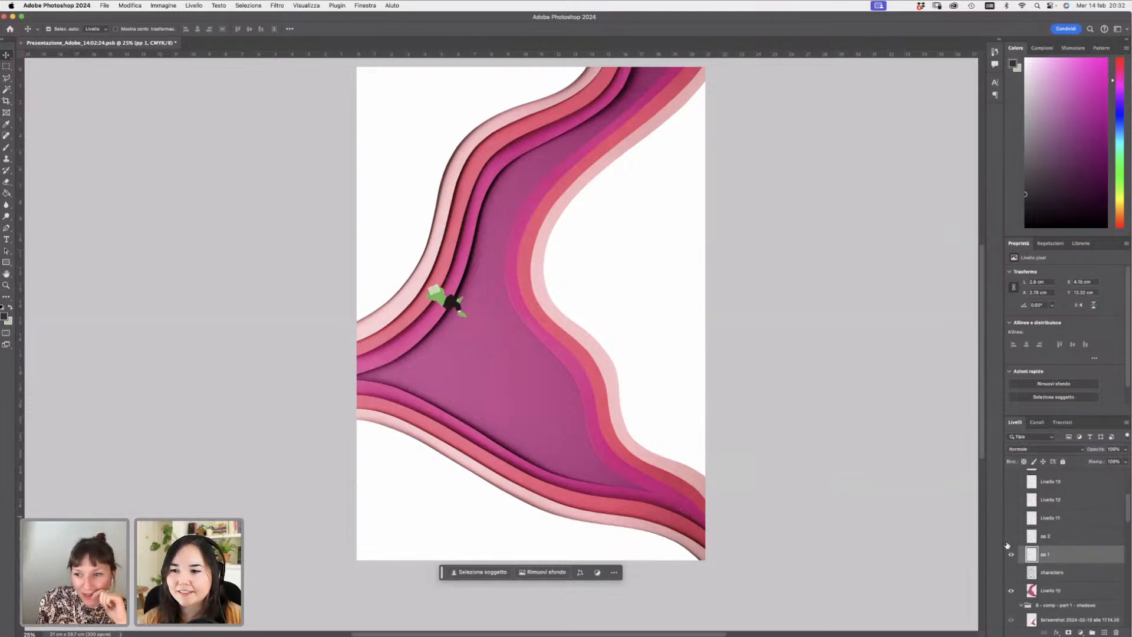
pyautogui.click(1010, 572)
pyautogui.click(1011, 571)
pyautogui.click(1012, 536)
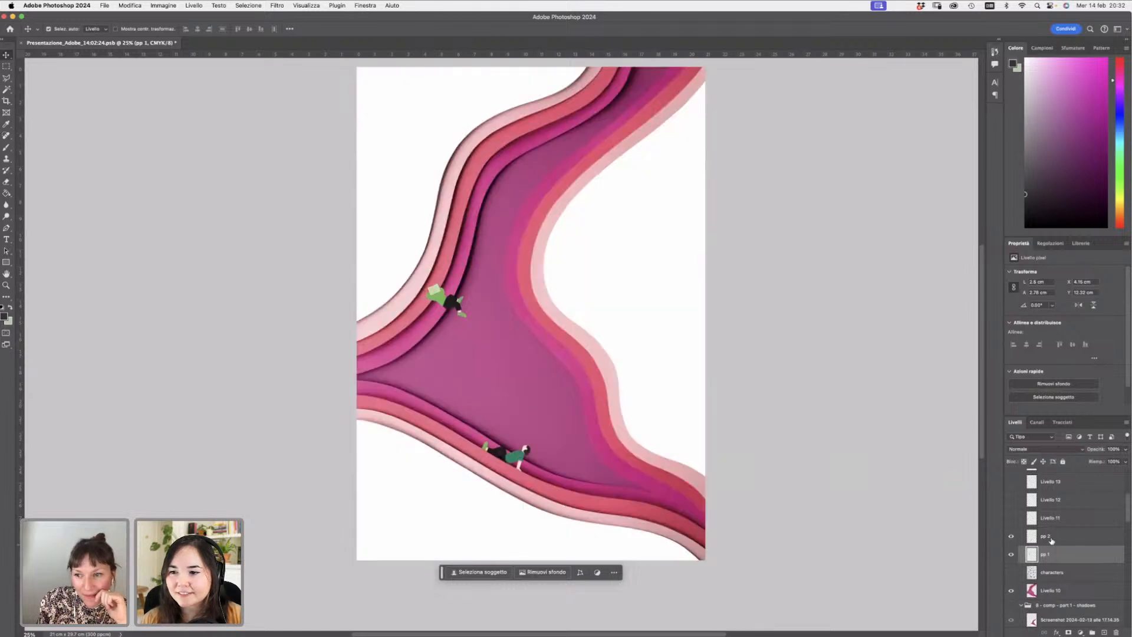
# - Select 'pp 2' and move the lying figure slightly up and left along the path's lower edge
pyautogui.click(1051, 538)
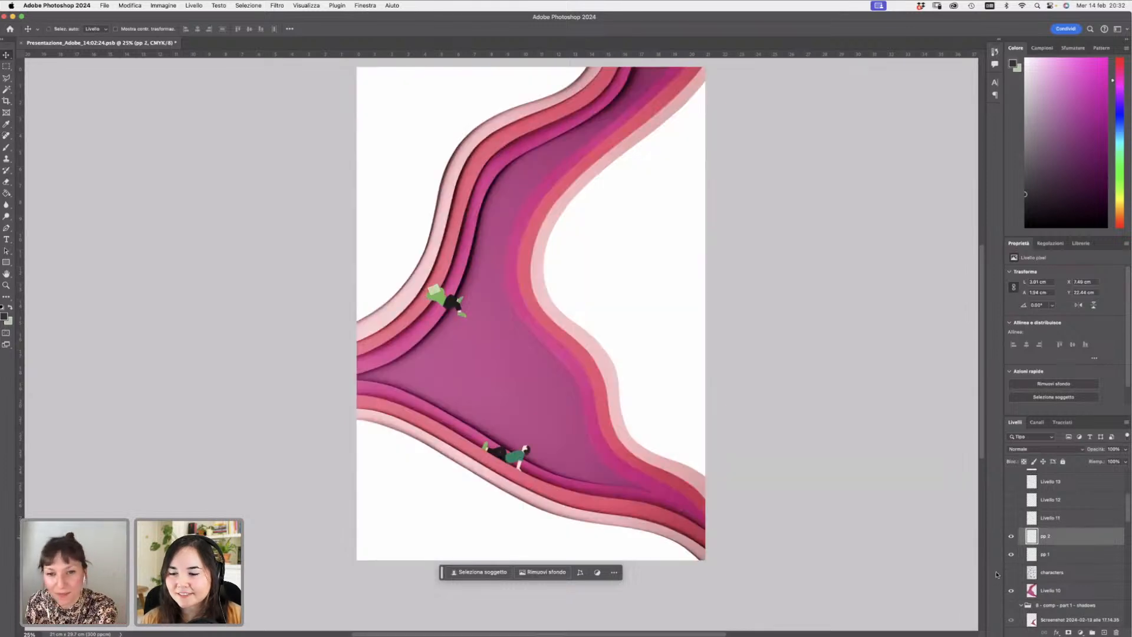
pyautogui.press('super+t')
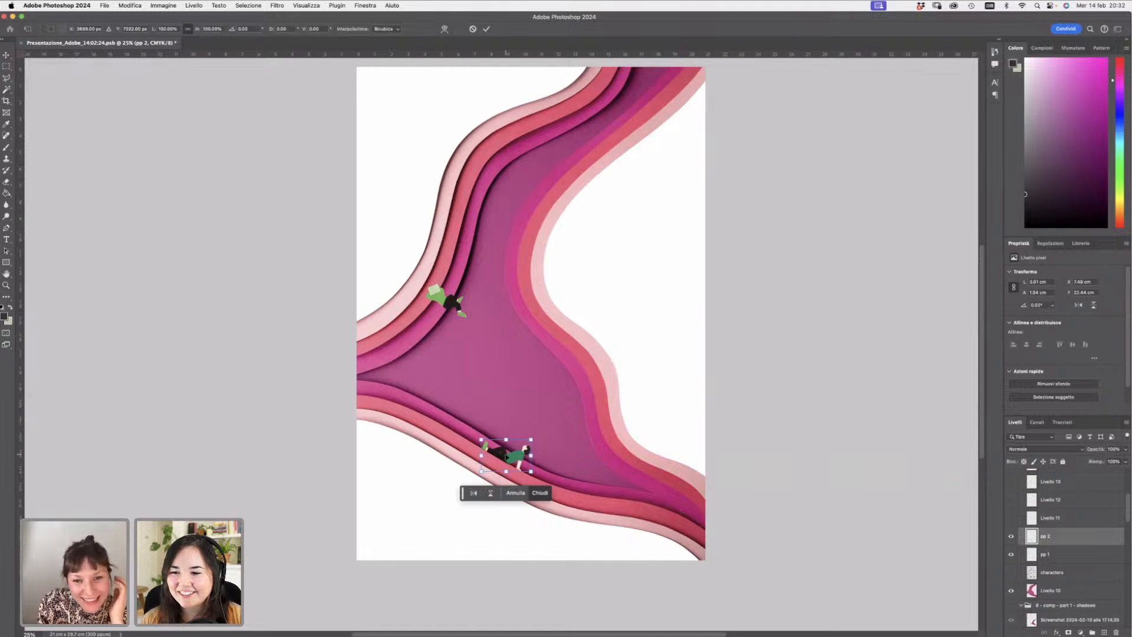
pyautogui.moveTo(505, 454)
pyautogui.mouseDown()
pyautogui.moveTo(498, 436)
pyautogui.moveTo(496, 449)
pyautogui.mouseUp()
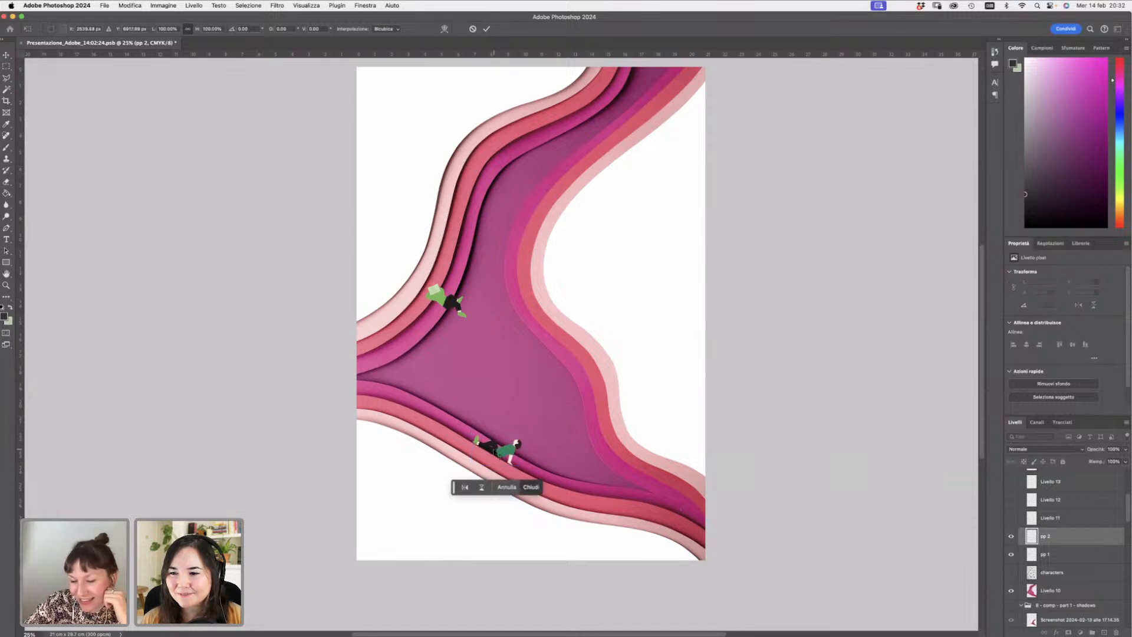
pyautogui.click(530, 486)
# - Zoom in on the lying figure and nudge and slightly rotate it to sit on the path edge
pyautogui.click(7, 286)
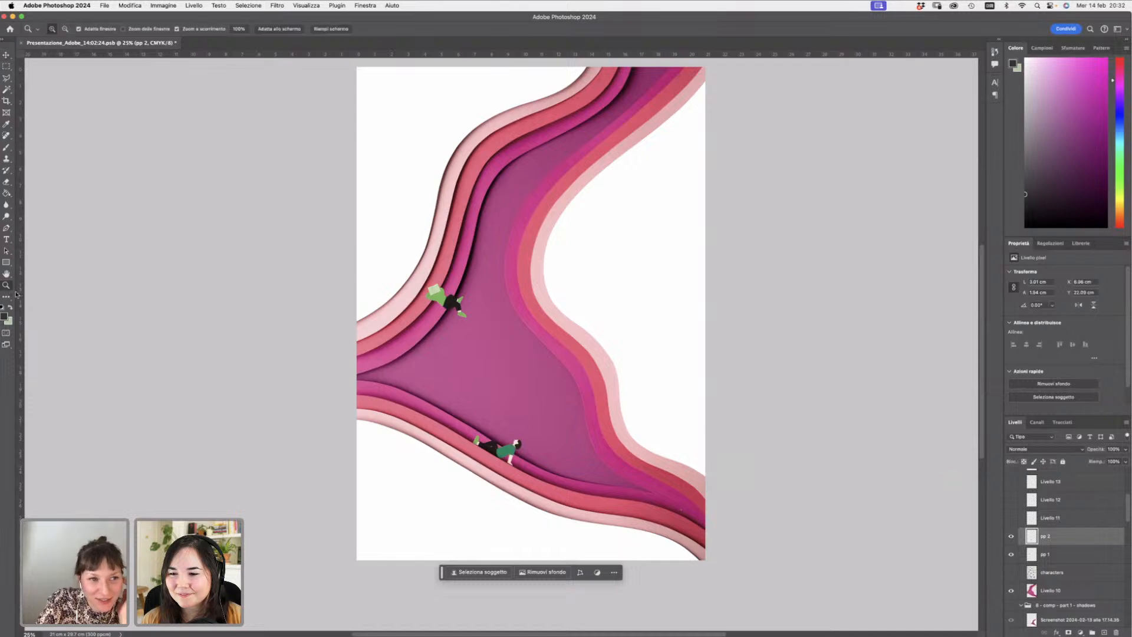
pyautogui.click(490, 462)
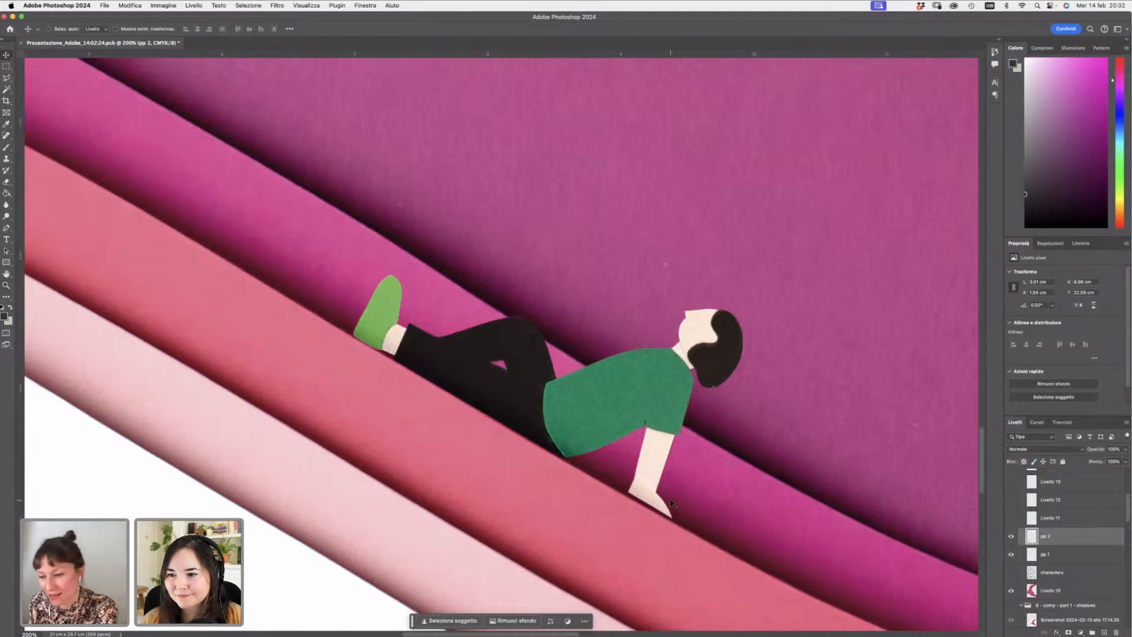
pyautogui.press('super+t')
pyautogui.moveTo(572, 418); pyautogui.dragTo(572, 419)
pyautogui.moveTo(571, 419); pyautogui.dragTo(568, 420)
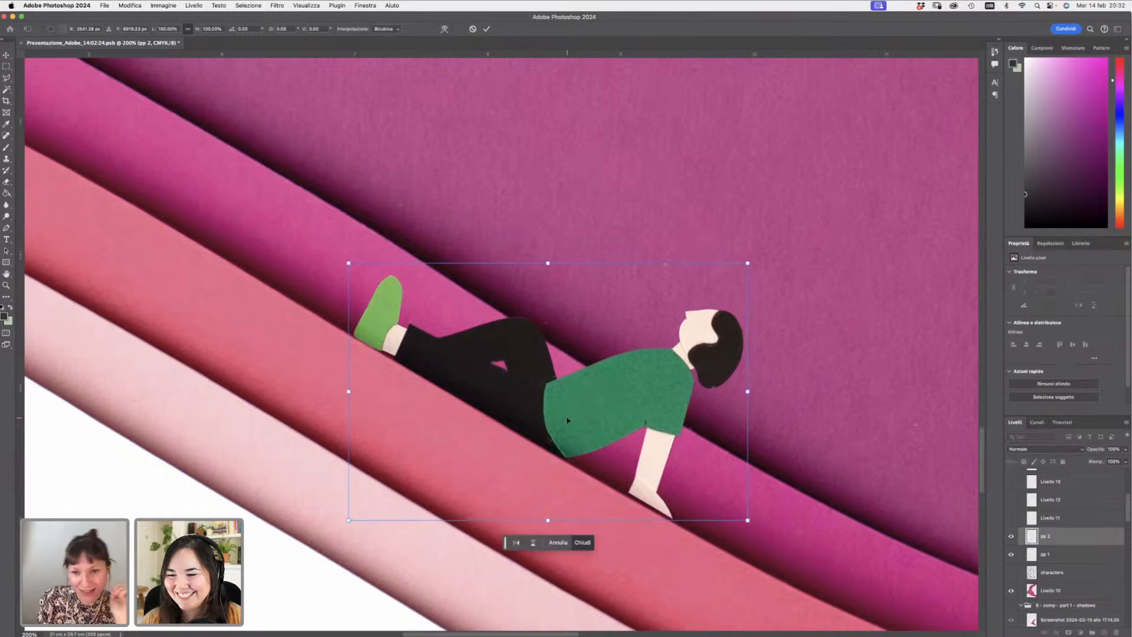
pyautogui.moveTo(793, 399); pyautogui.dragTo(795, 405)
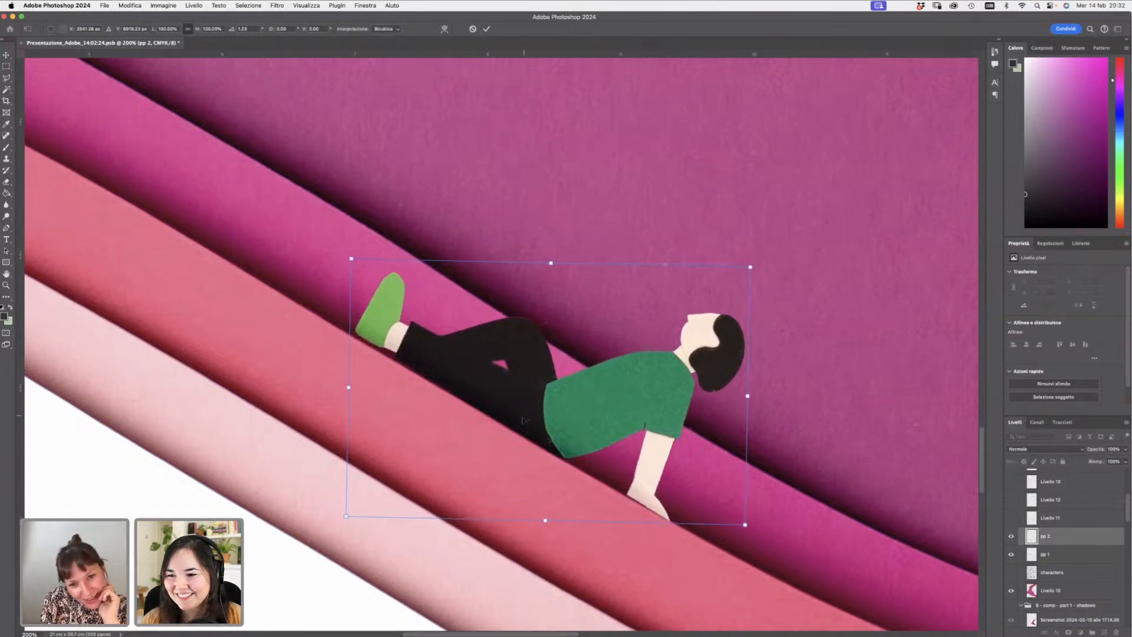
pyautogui.moveTo(546, 413); pyautogui.dragTo(545, 414)
pyautogui.press('Return')
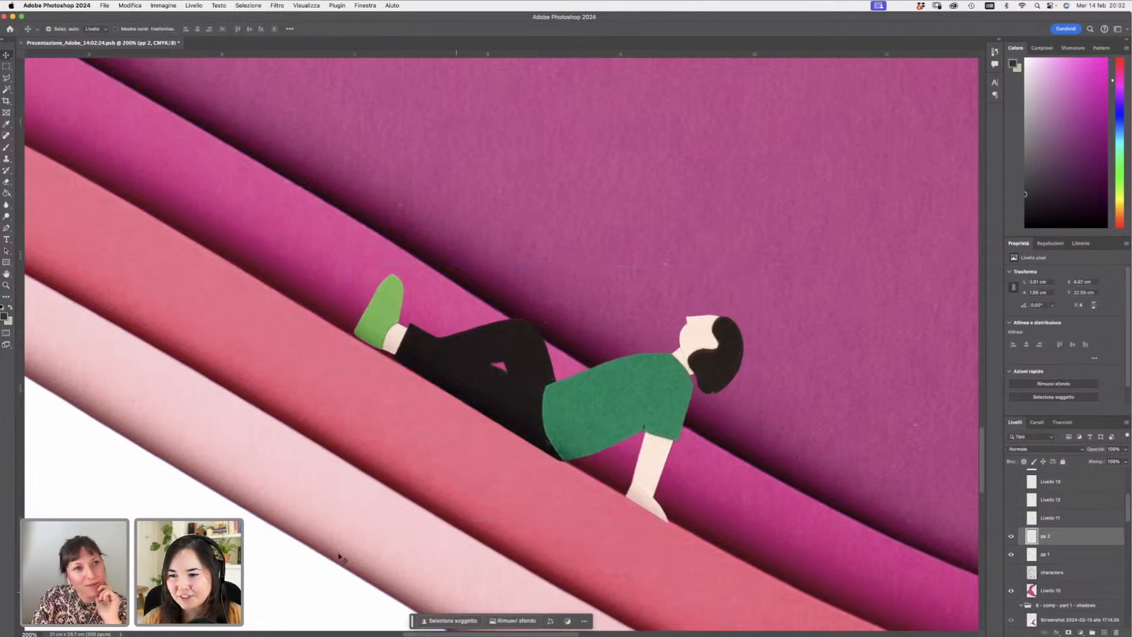
pyautogui.click(6, 182)
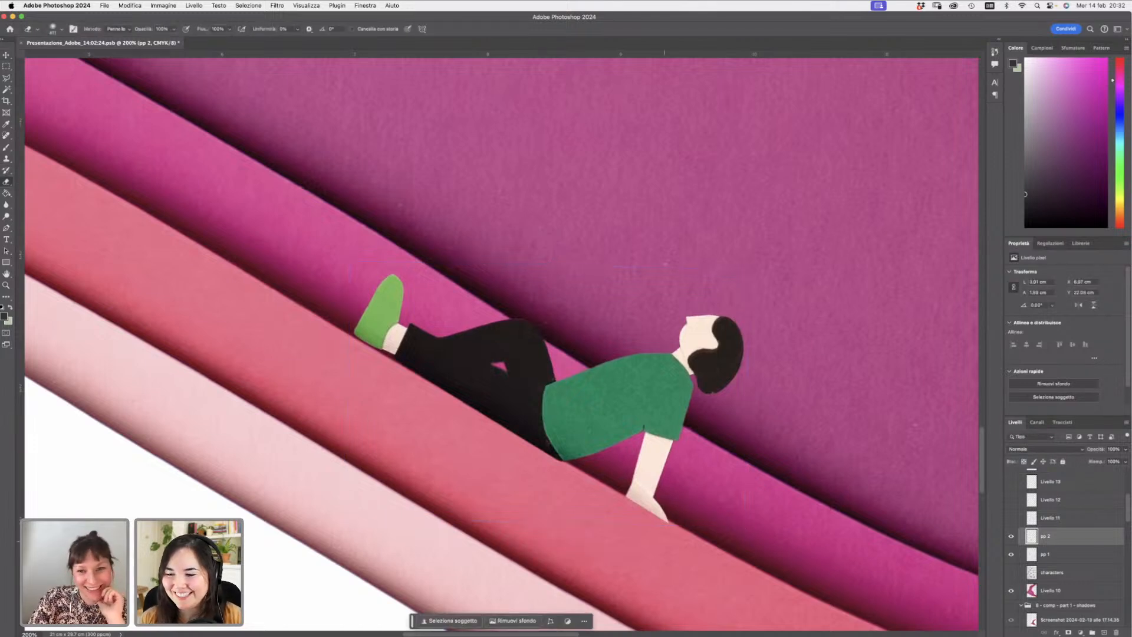
pyautogui.rightClick(654, 478)
pyautogui.moveTo(706, 498); pyautogui.dragTo(733, 500)
pyautogui.press('Return')
pyautogui.rightClick(687, 521)
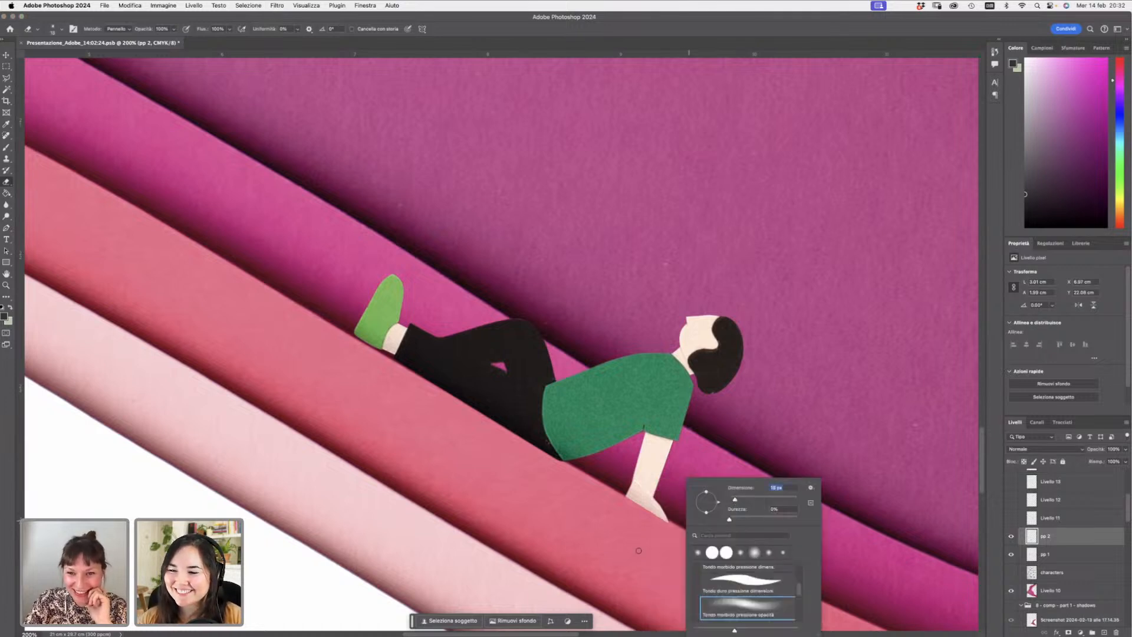
pyautogui.click(624, 507)
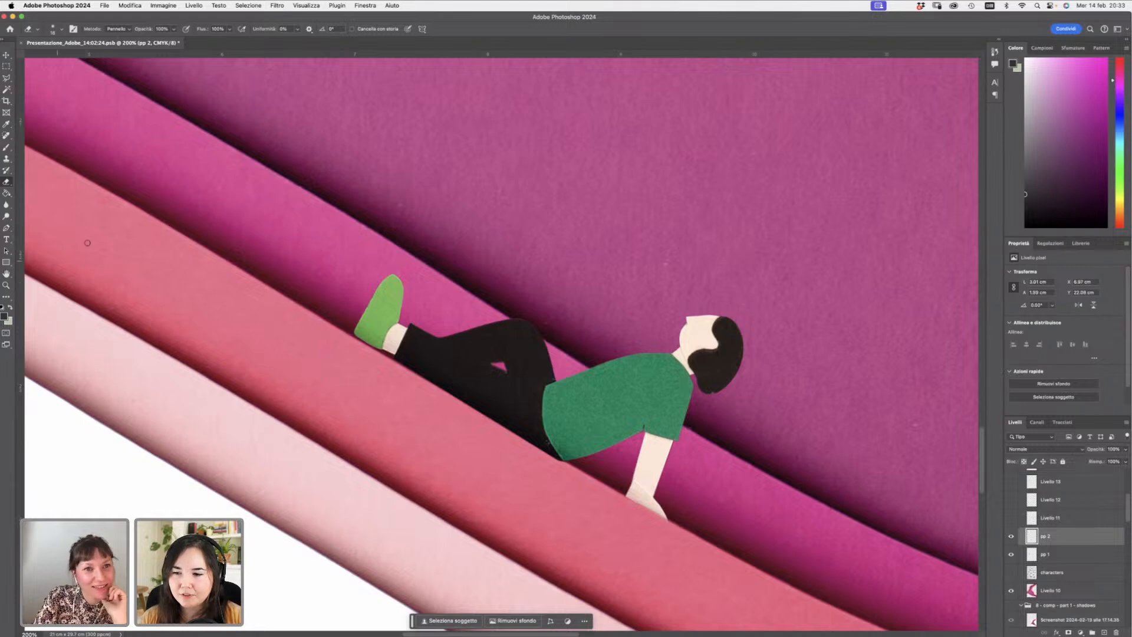
# - Zoom out to view the whole illustration with the figures placed along the path
pyautogui.click(6, 285)
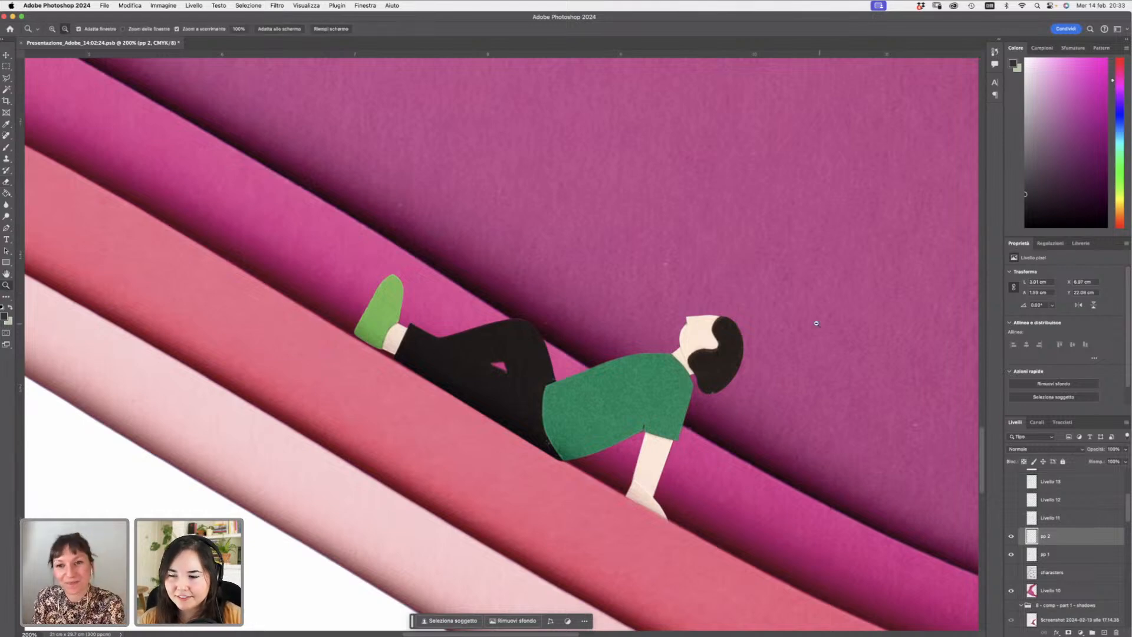
pyautogui.keyDown('alt'); pyautogui.click(792, 311); pyautogui.keyUp('alt')
pyautogui.keyDown('alt'); pyautogui.click(791, 309); pyautogui.keyUp('alt')
pyautogui.keyDown('alt'); pyautogui.click(792, 303); pyautogui.keyUp('alt')
pyautogui.keyDown('alt'); pyautogui.click(851, 320); pyautogui.keyUp('alt')
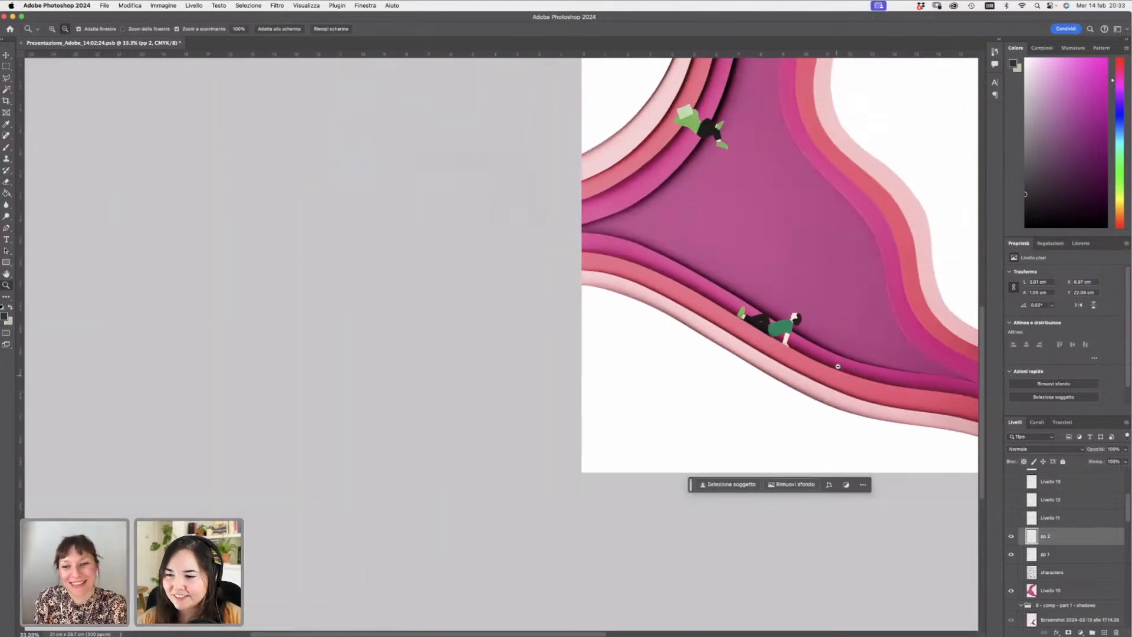
pyautogui.keyDown('alt'); pyautogui.click(863, 278); pyautogui.keyUp('alt')
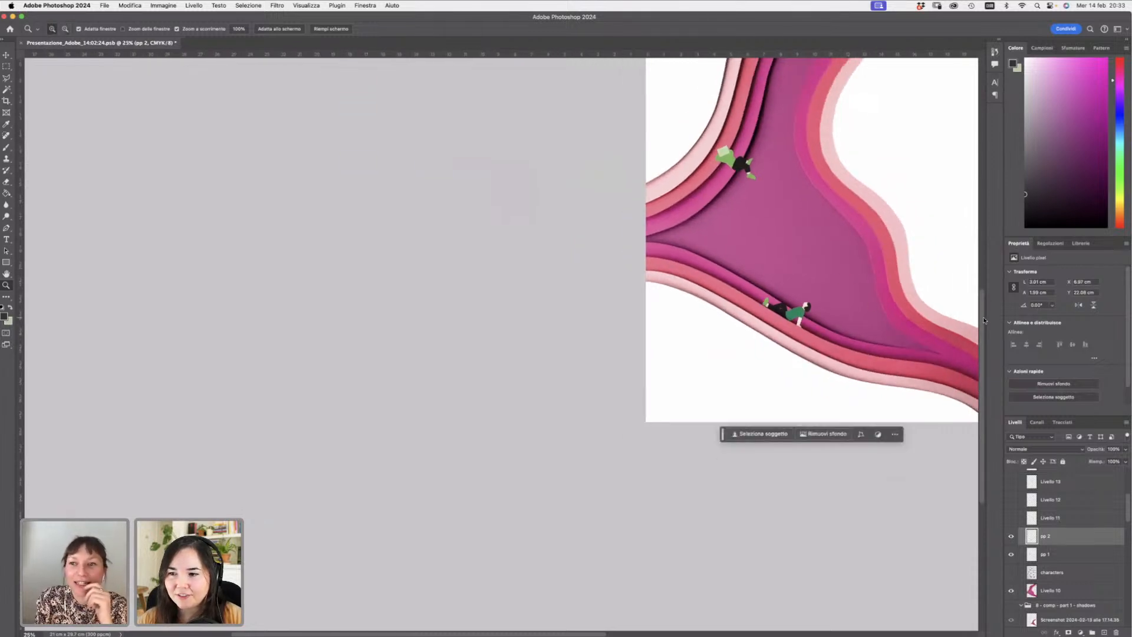
pyautogui.scroll(5, 844, 130)
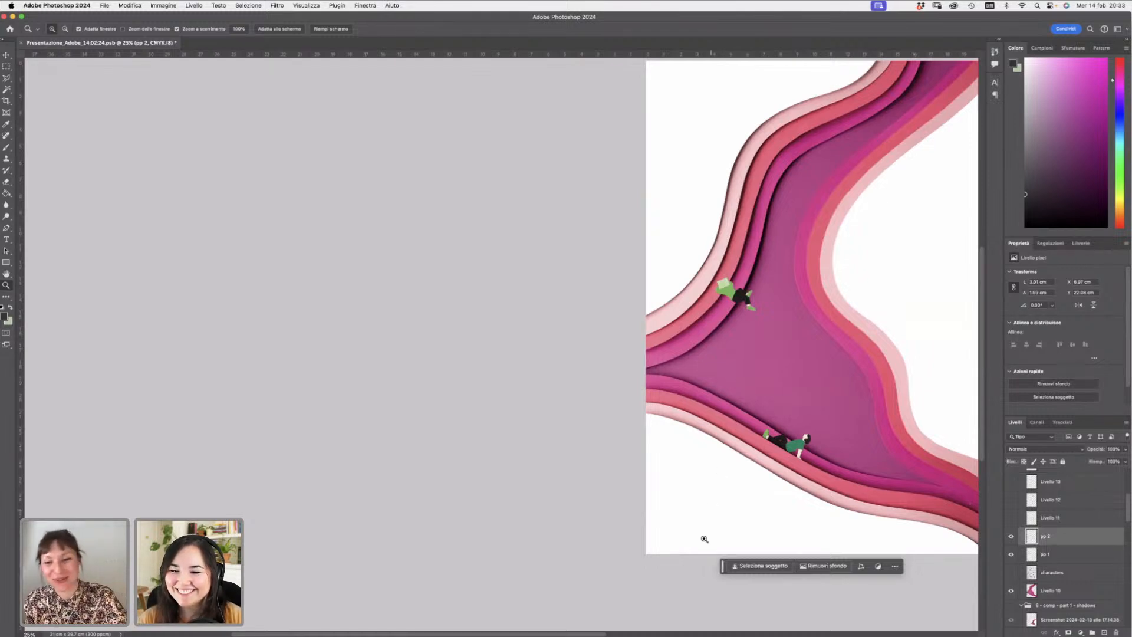
pyautogui.moveTo(573, 632); pyautogui.dragTo(665, 601)
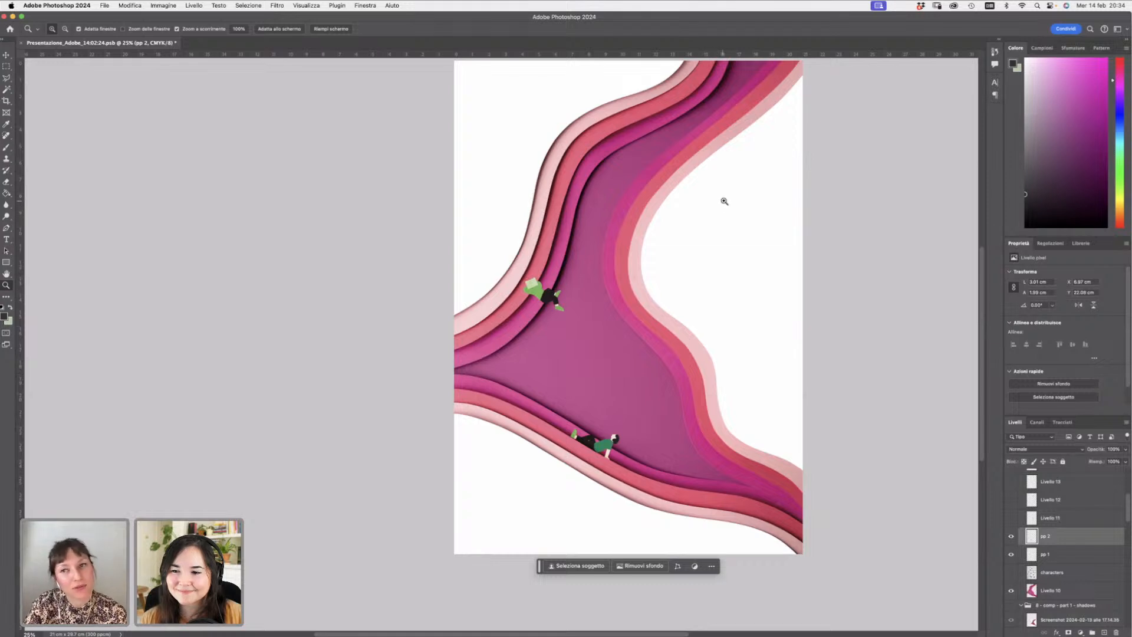
pyautogui.scroll(2, 981, 292)
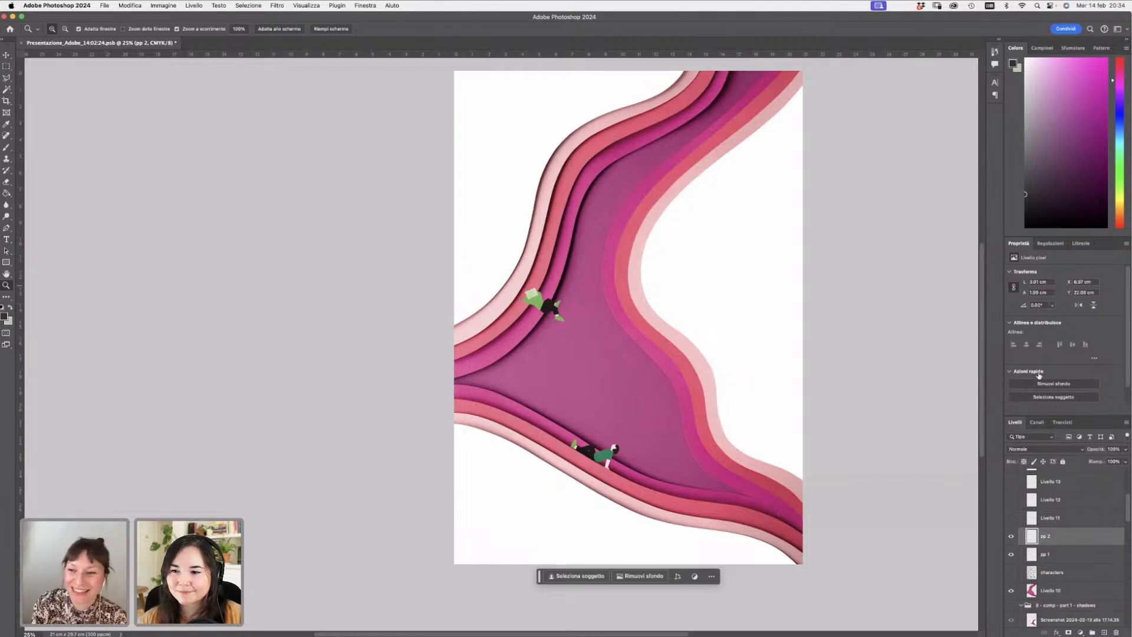
# - Turn on the remaining figure and book layers, Livello 11 through the upper Livello layers, to show them on the path
pyautogui.click(1011, 537)
pyautogui.click(1011, 536)
pyautogui.click(1012, 518)
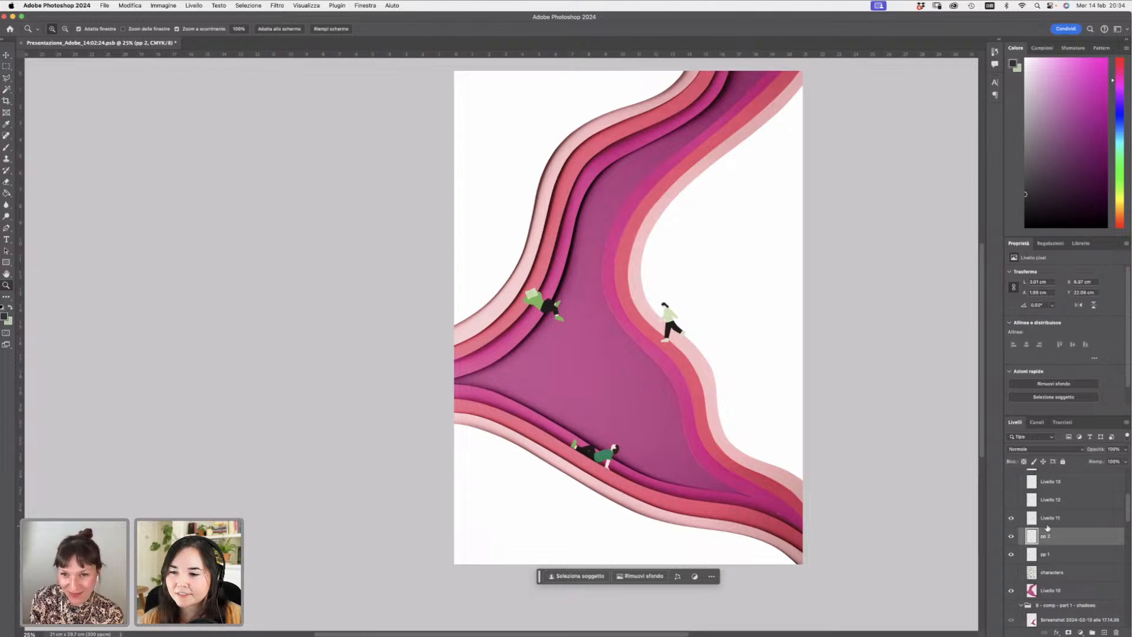
pyautogui.click(1052, 519)
pyautogui.click(1012, 499)
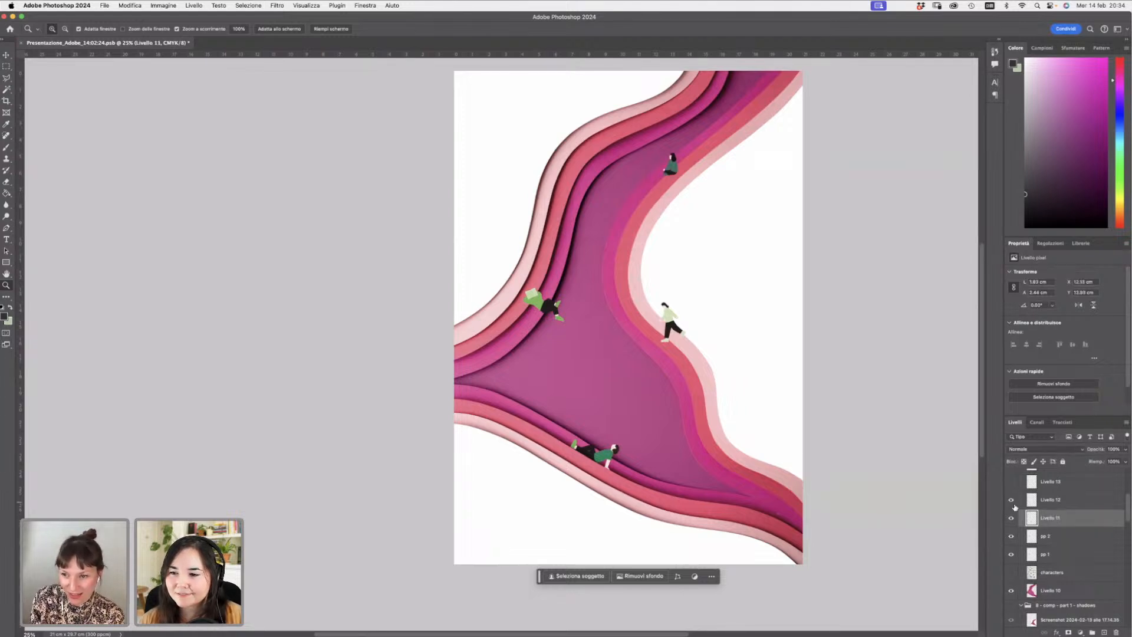
pyautogui.click(1011, 481)
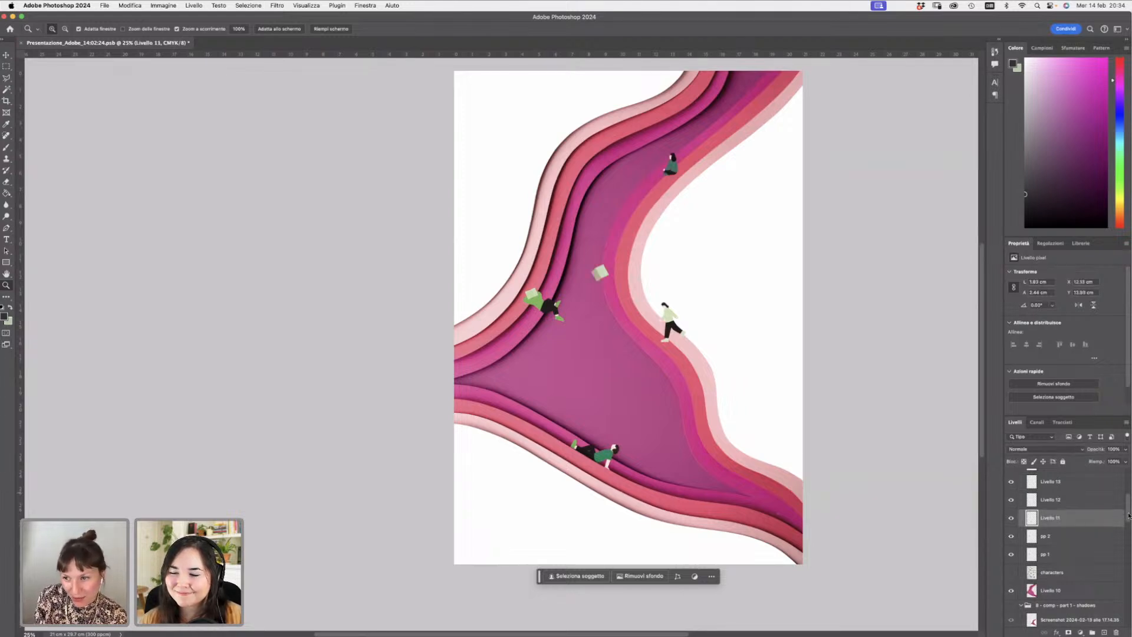
pyautogui.scroll(3, 1116, 516)
pyautogui.click(1012, 518)
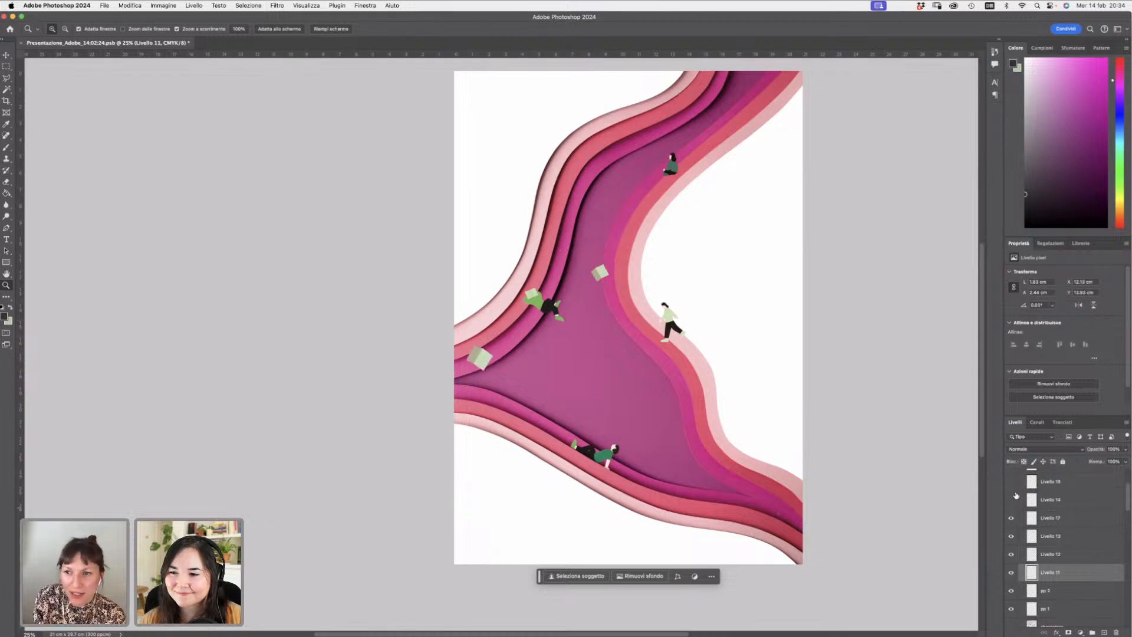
pyautogui.click(1011, 499)
pyautogui.click(1012, 481)
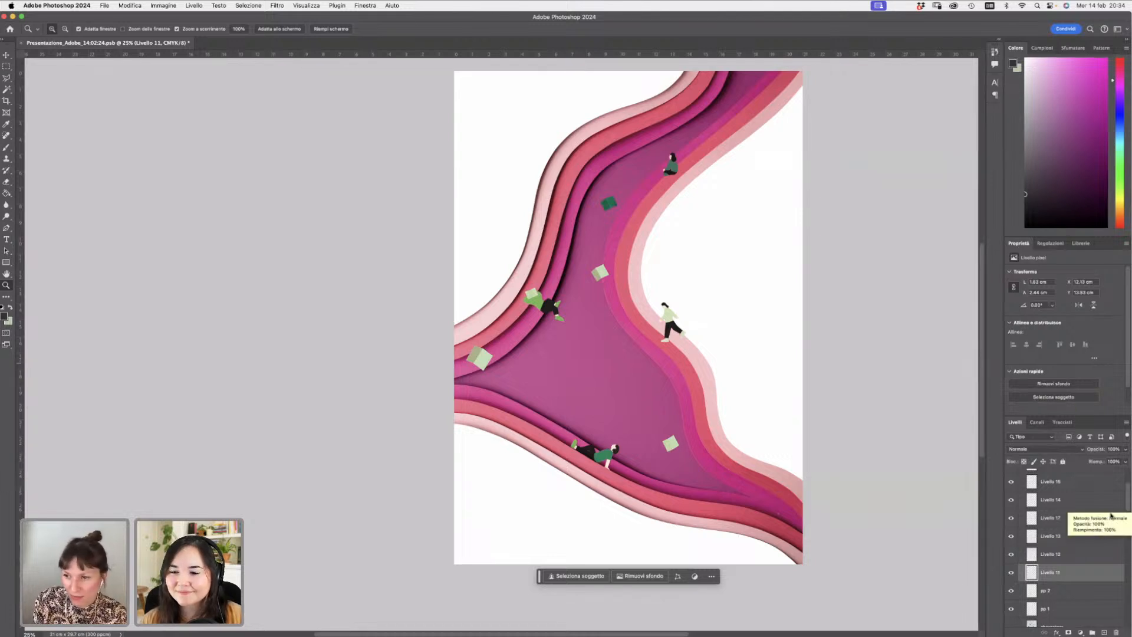
# - Show the book cluster layer and the reference screenshot layer in the people and books group
pyautogui.scroll(4, 1126, 503)
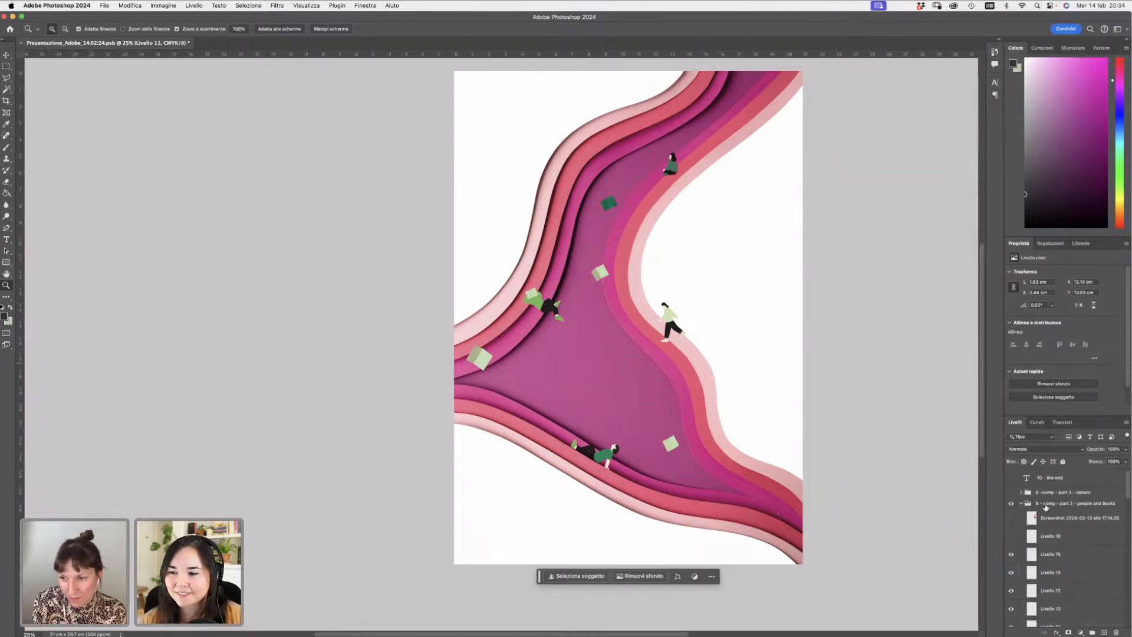
pyautogui.click(1011, 536)
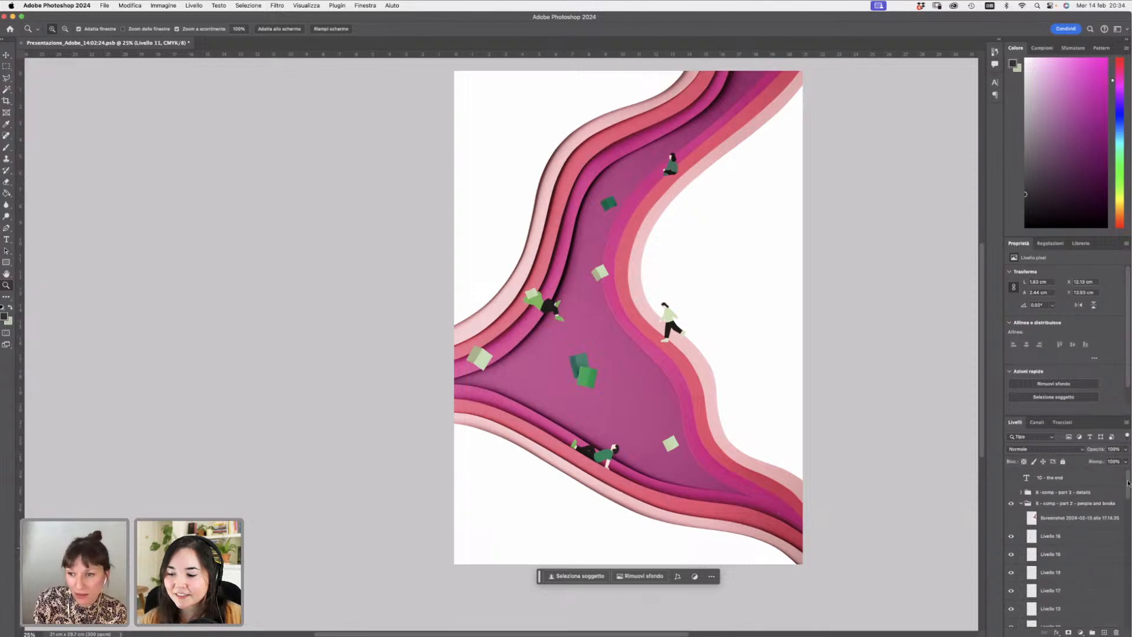
pyautogui.click(1011, 518)
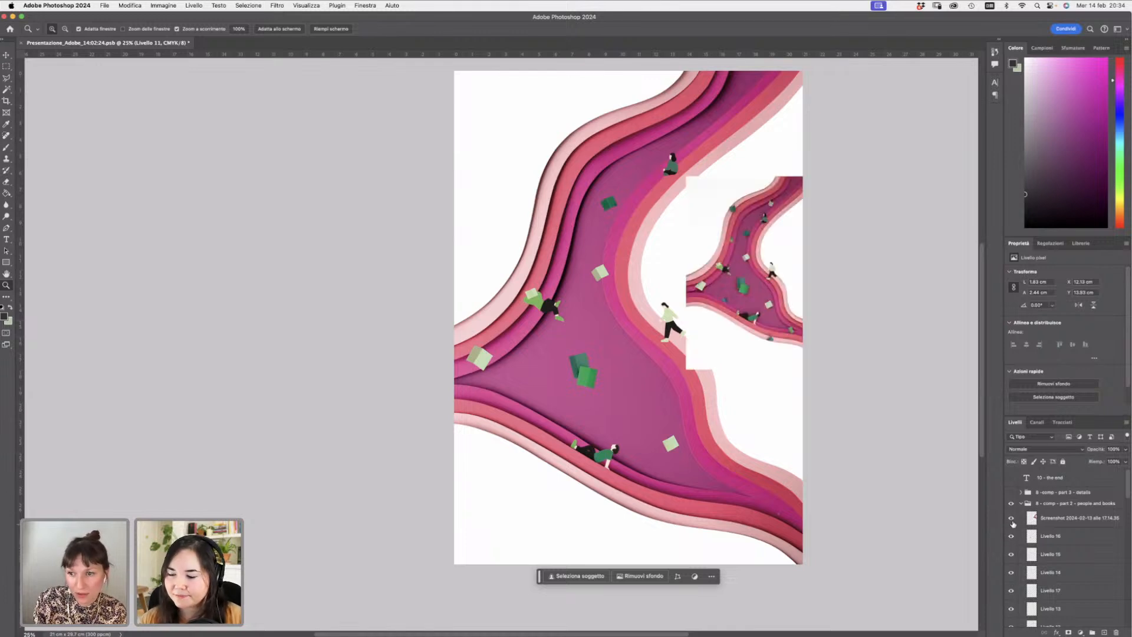
pyautogui.click(1121, 523)
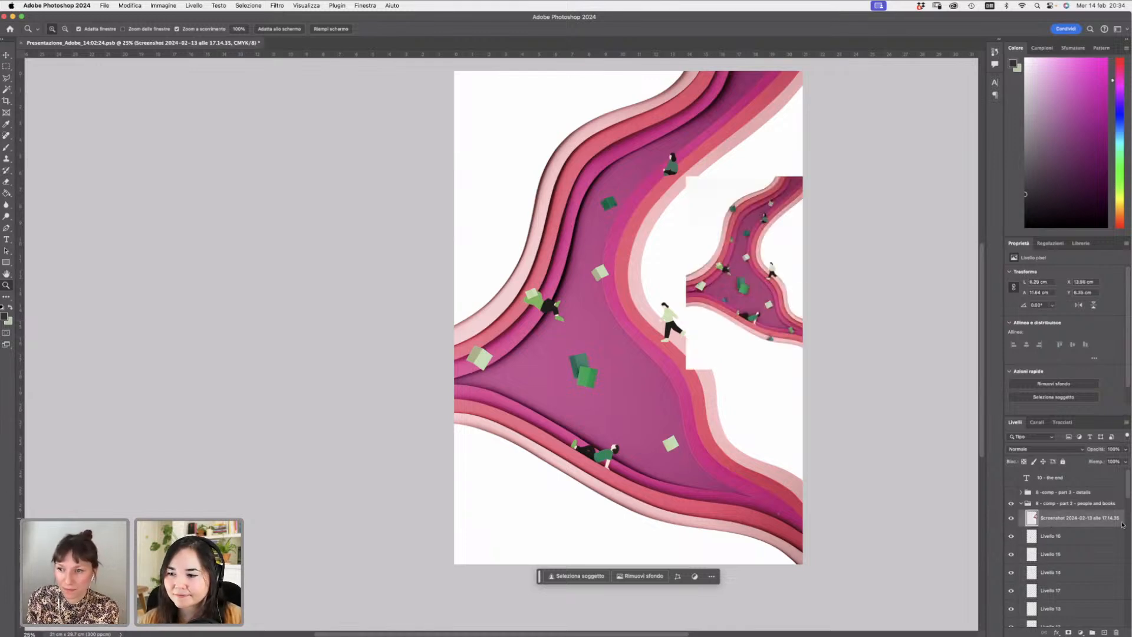
# - Select 'Livello 16' and free-transform the book cluster slightly down and right in the middle of the path
pyautogui.scroll(-2, 1128, 495)
pyautogui.click(1055, 499)
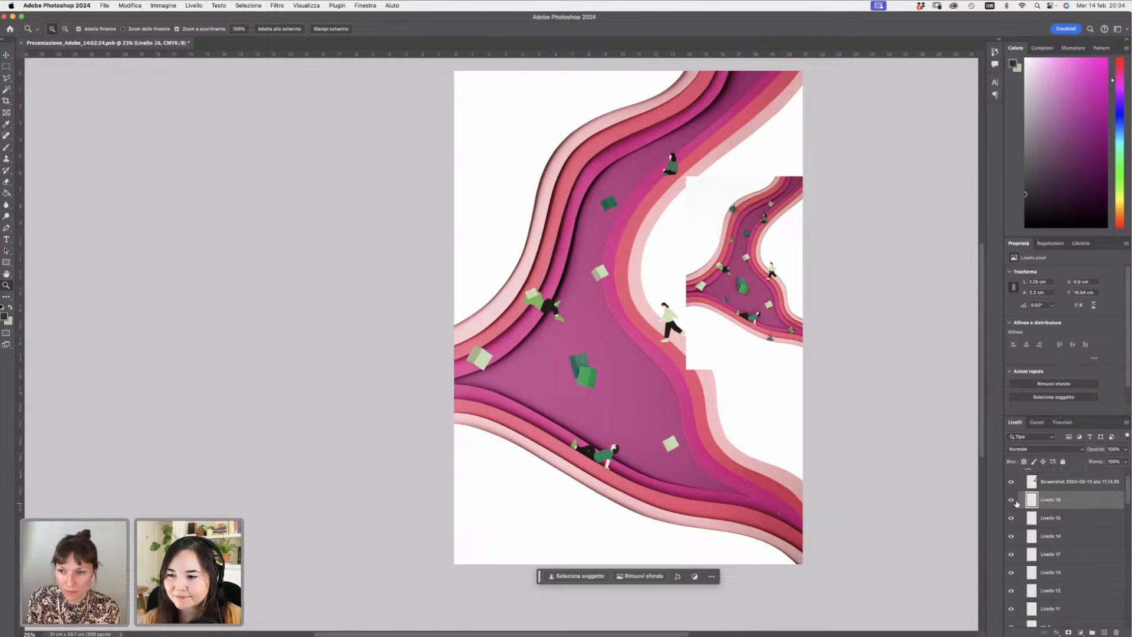
pyautogui.click(1011, 500)
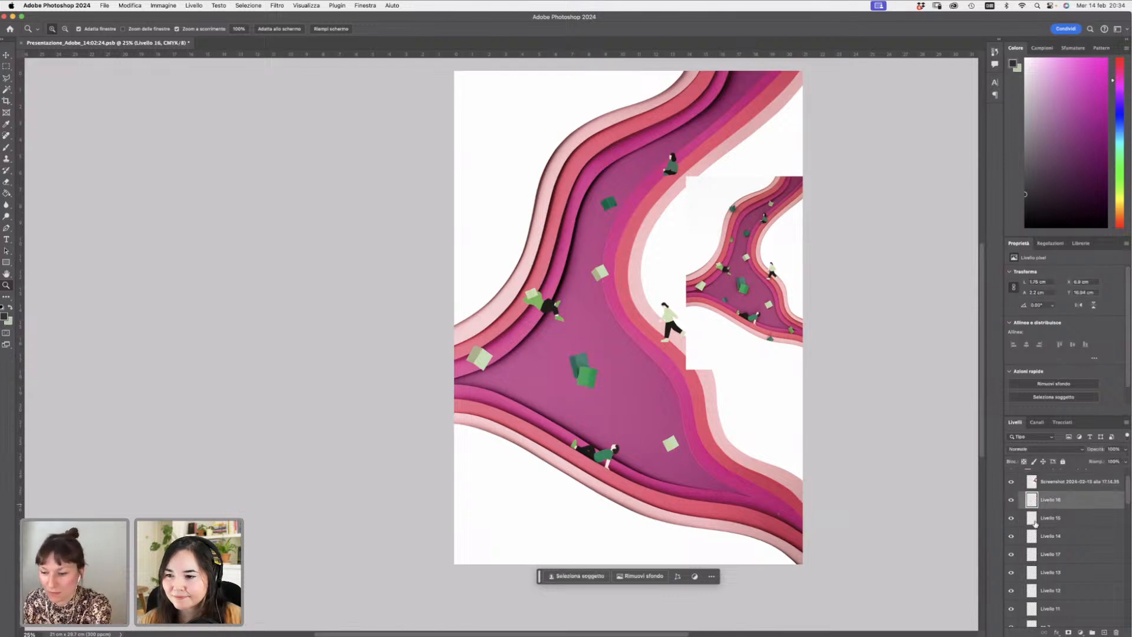
pyautogui.press('super+t')
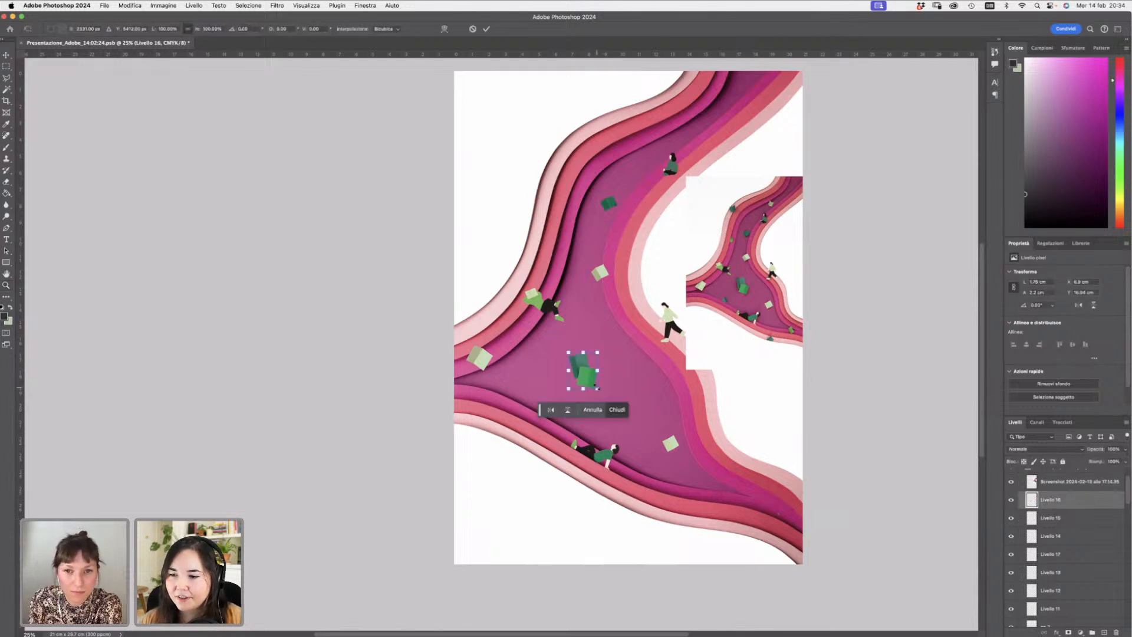
pyautogui.moveTo(597, 388); pyautogui.dragTo(604, 396)
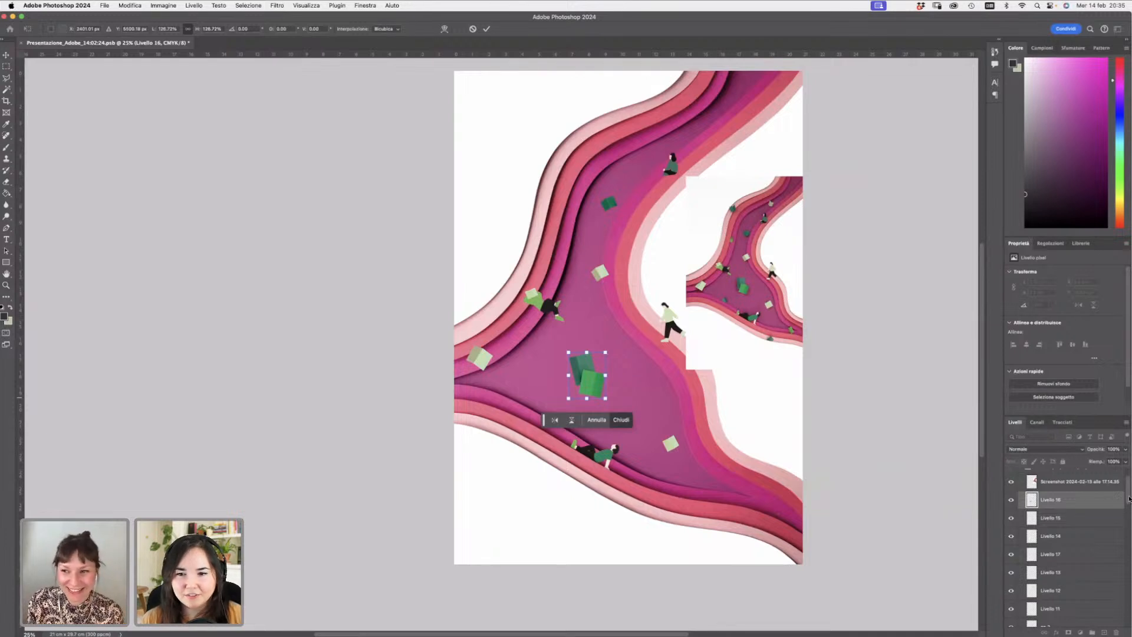
pyautogui.moveTo(1129, 498); pyautogui.dragTo(1129, 488)
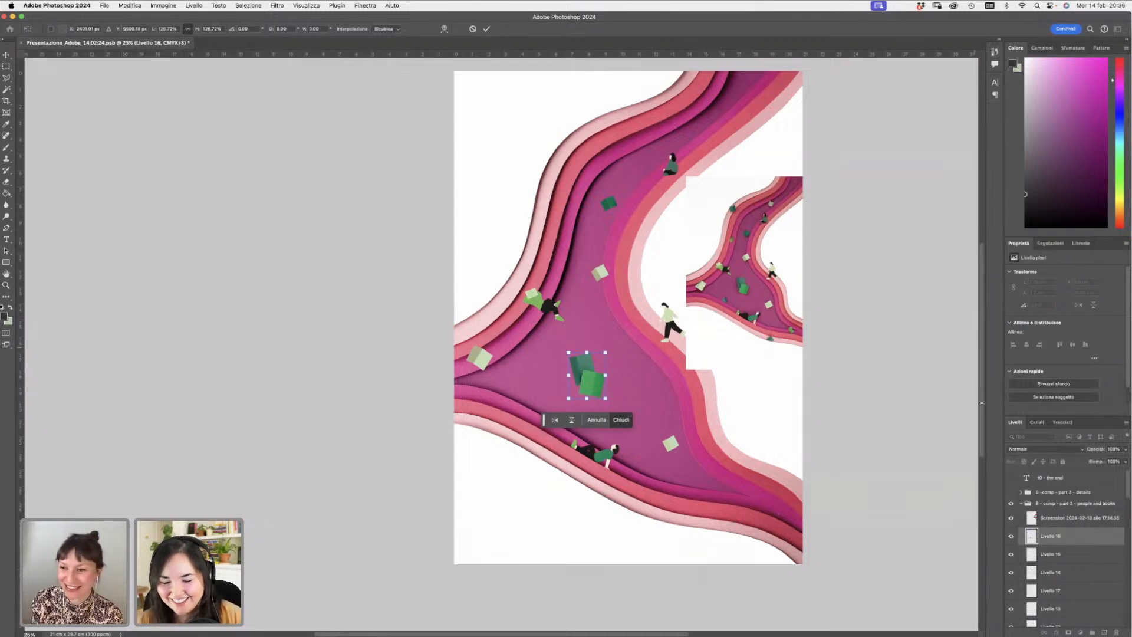
pyautogui.press('z')
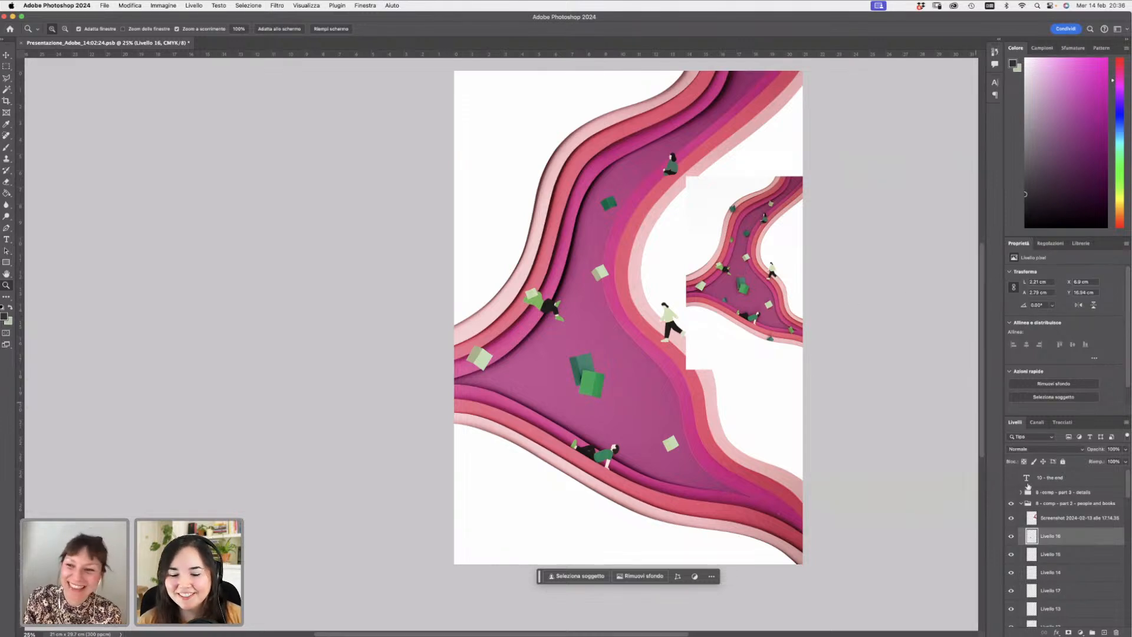
# - Toggle the visibility of 'Livello 16' and 'Livello 15' to compare the book placements
pyautogui.click(1011, 537)
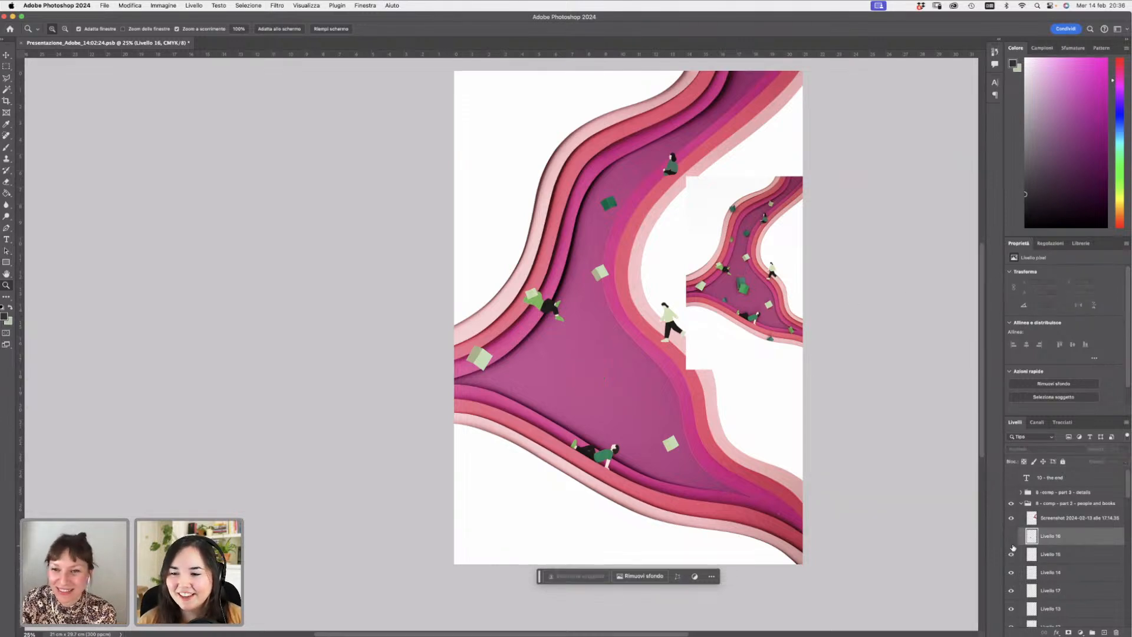
pyautogui.click(1010, 537)
pyautogui.click(1011, 554)
pyautogui.click(1011, 555)
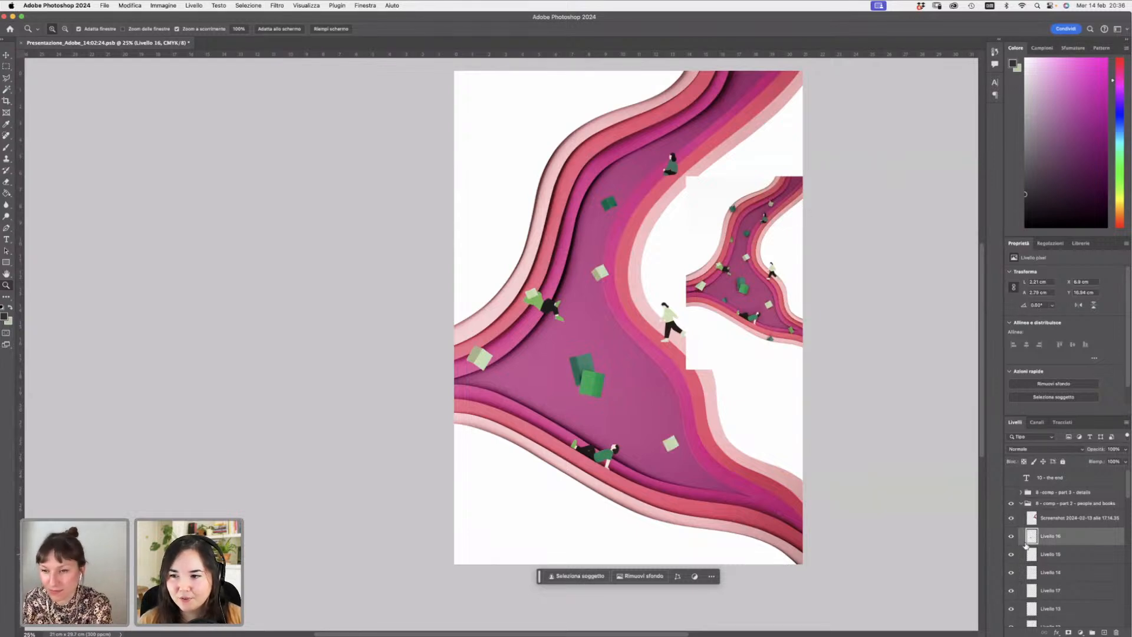
# - Paste a copy of the book cluster as a new layer and move it to the path's upper section near the top figure
pyautogui.press('super+v')
pyautogui.press('super+t')
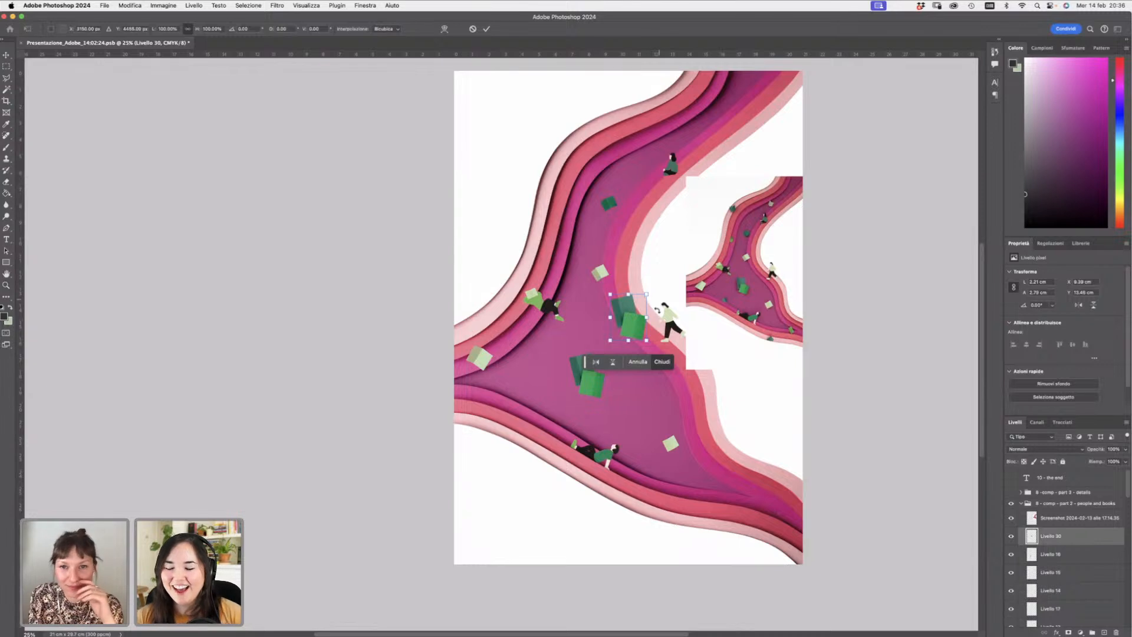
pyautogui.moveTo(640, 328); pyautogui.dragTo(620, 127)
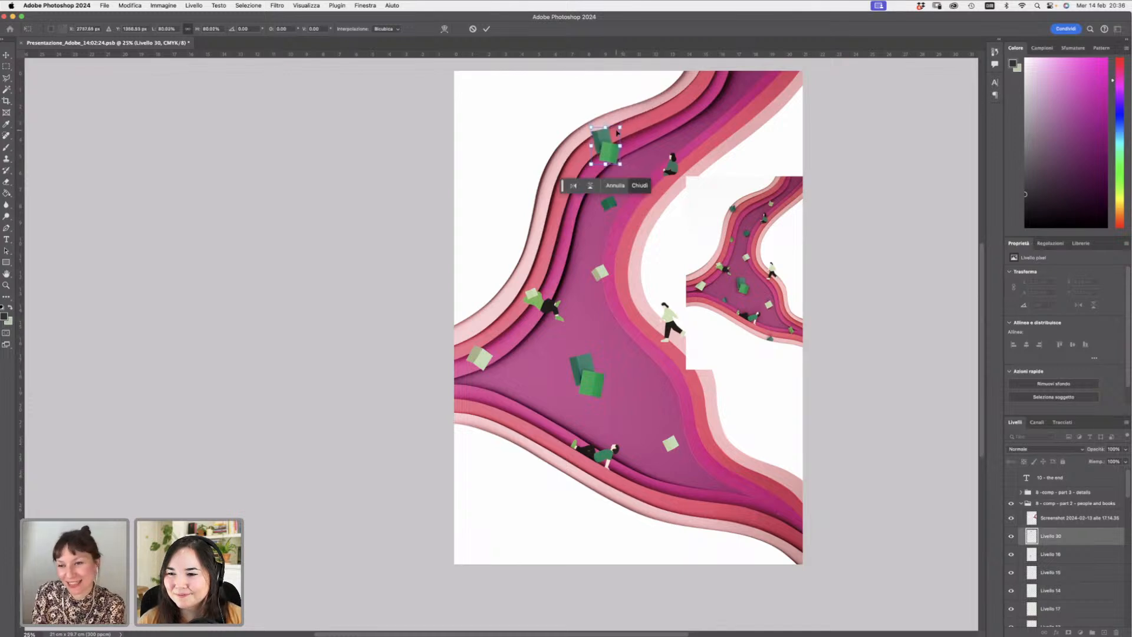
pyautogui.press('Return')
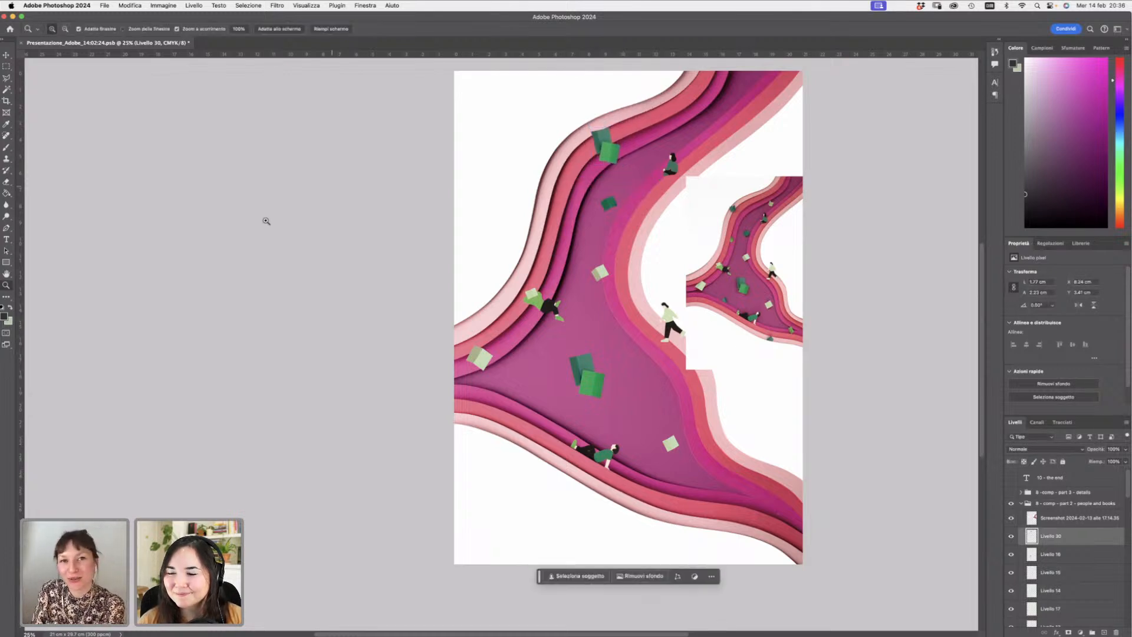
pyautogui.click(5, 54)
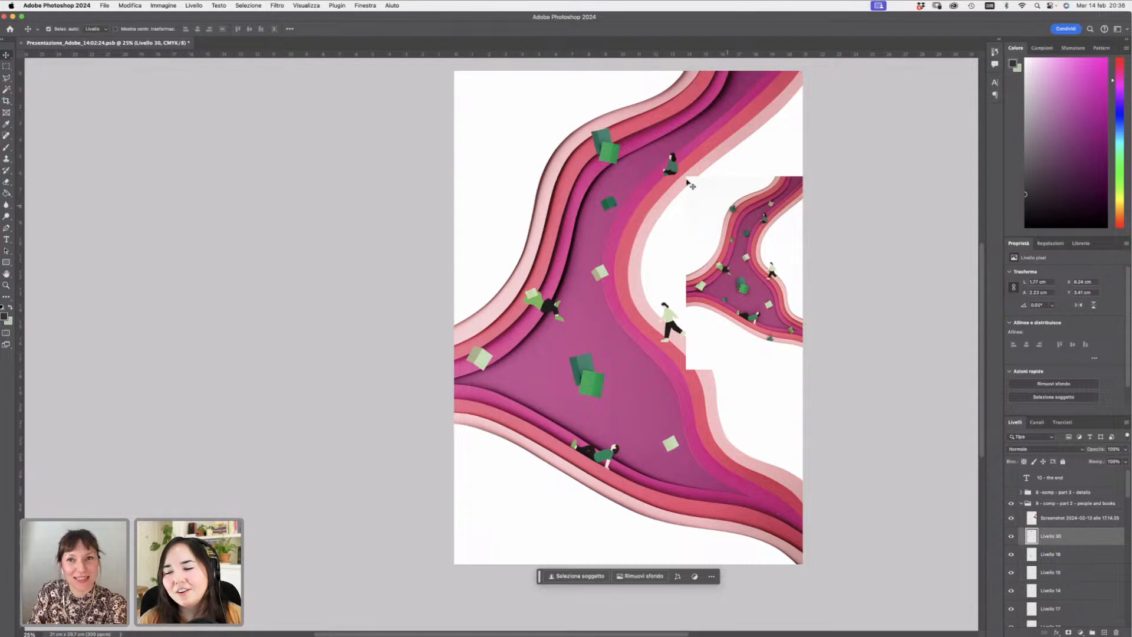
pyautogui.moveTo(609, 154); pyautogui.dragTo(604, 158)
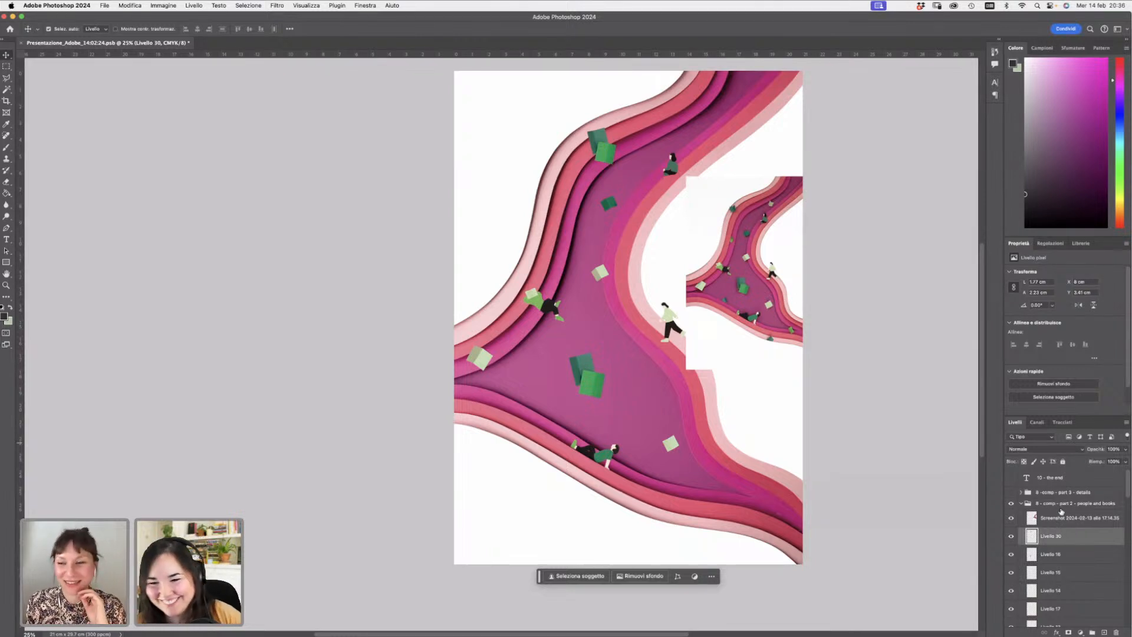
# - Toggle the visibility of the book layers 'Livello 16', 'Livello 15' and 'Livello 14' to compare them
pyautogui.click(1016, 552)
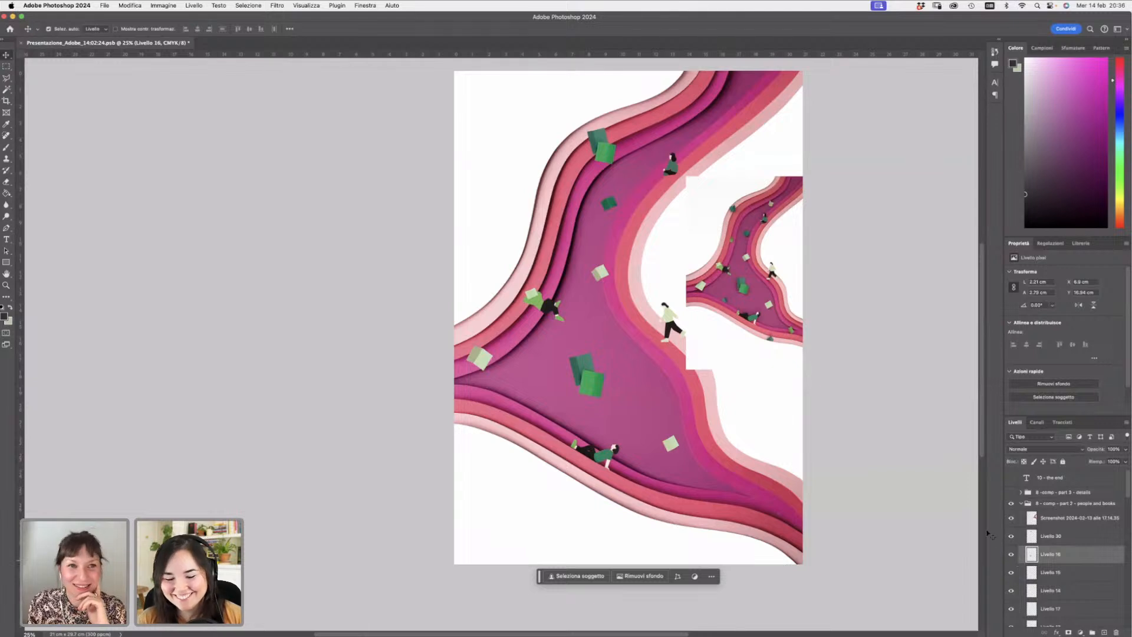
pyautogui.click(1012, 554)
pyautogui.click(1012, 554)
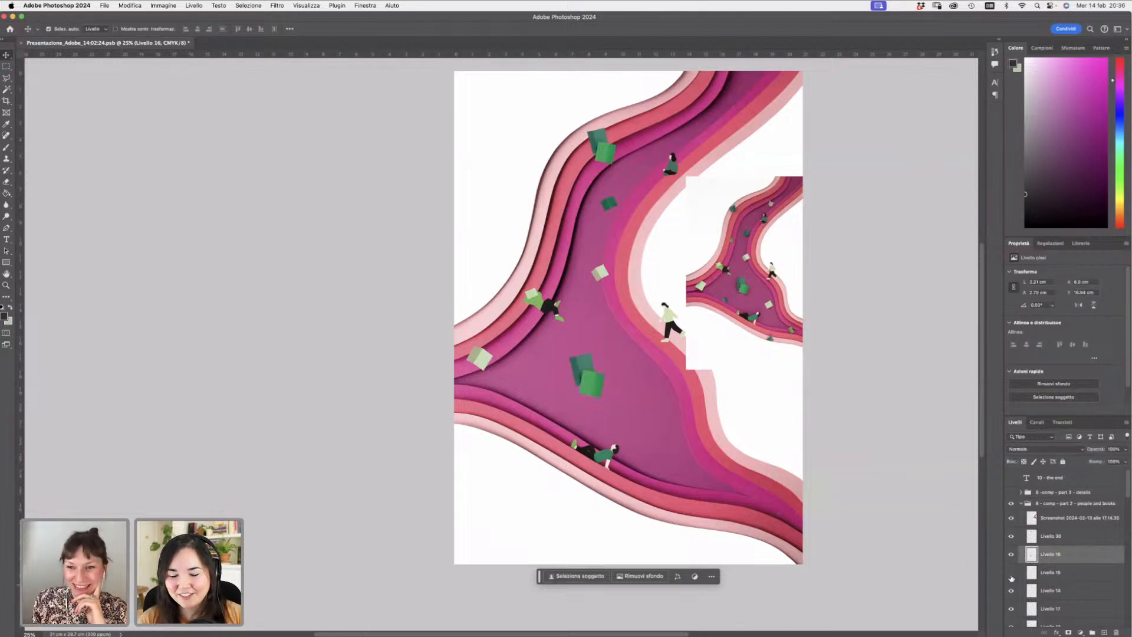
pyautogui.click(1011, 576)
pyautogui.click(1051, 592)
pyautogui.click(1011, 593)
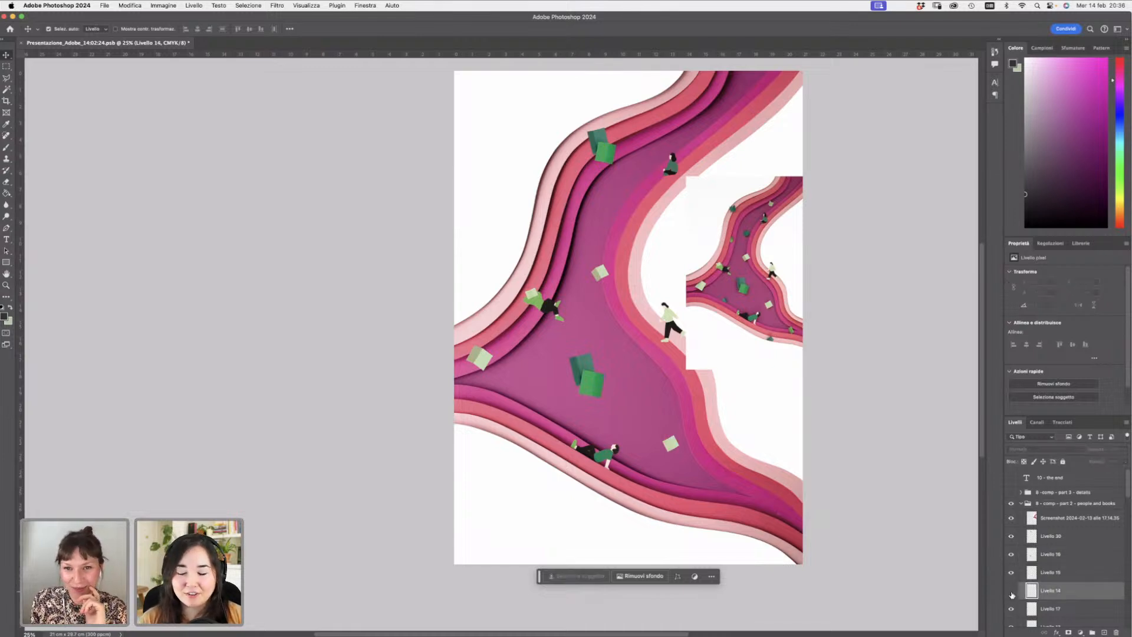
pyautogui.click(1011, 592)
pyautogui.click(1012, 592)
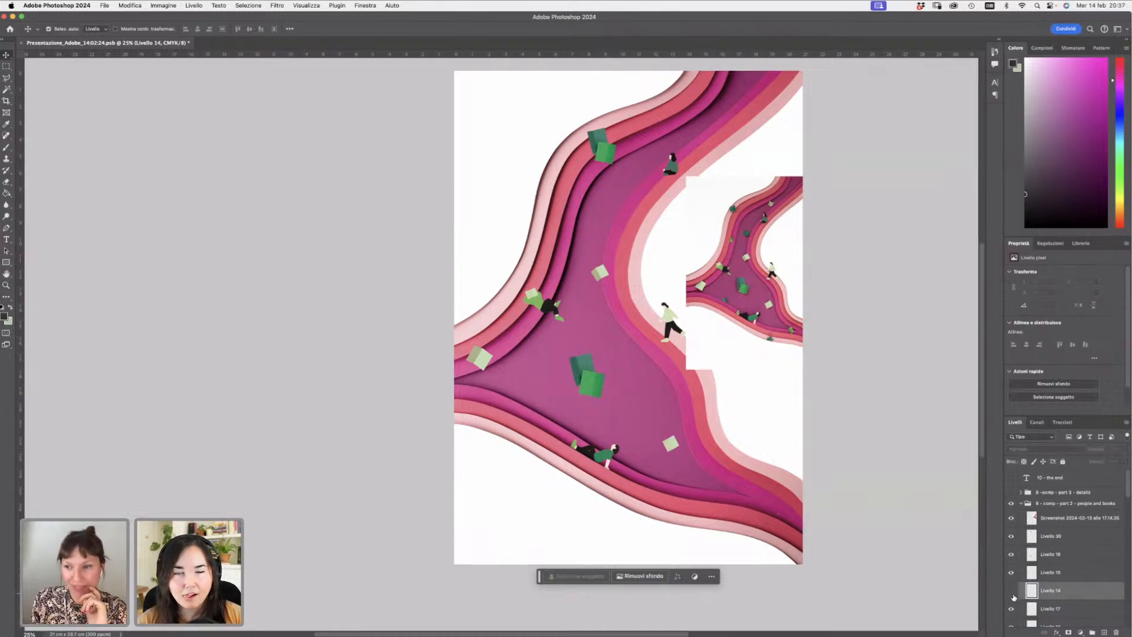
# - Toggle the visibility of 'Livello 14', 'Livello 17' and 'Livello 13' to compare the book layers
pyautogui.click(1011, 594)
pyautogui.click(1012, 609)
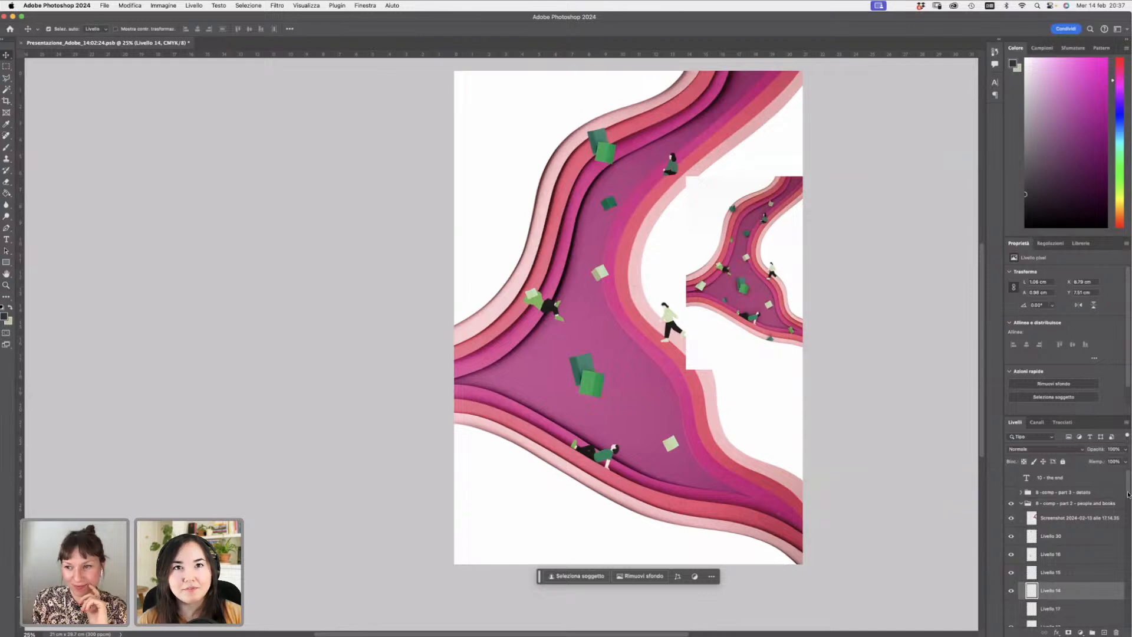
pyautogui.moveTo(1127, 494); pyautogui.dragTo(1128, 508)
pyautogui.click(1012, 537)
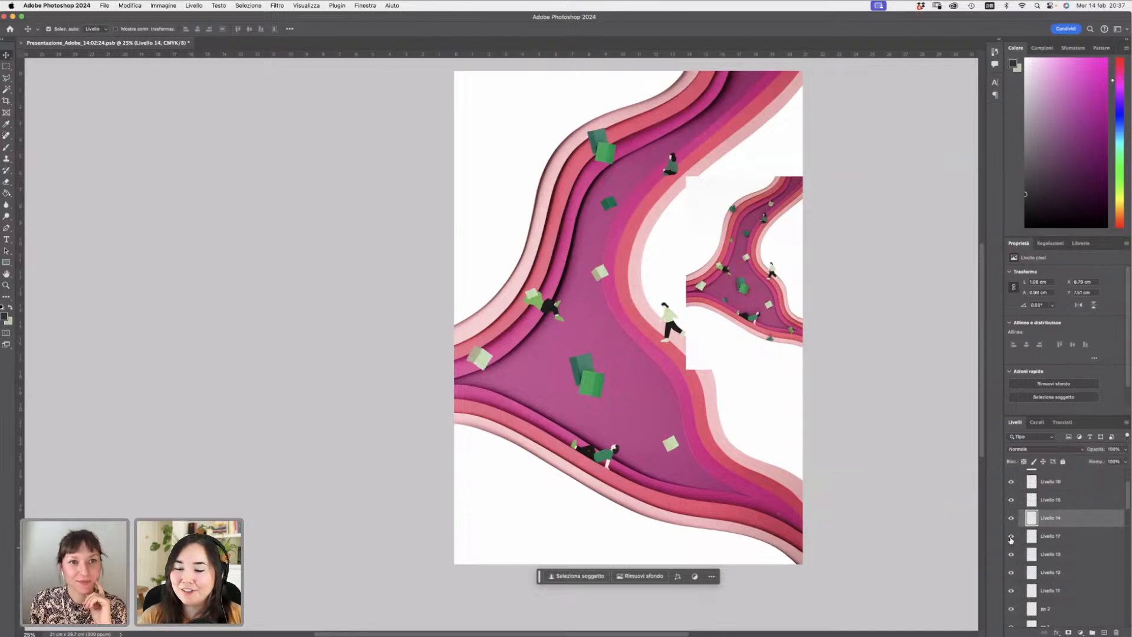
pyautogui.click(1012, 535)
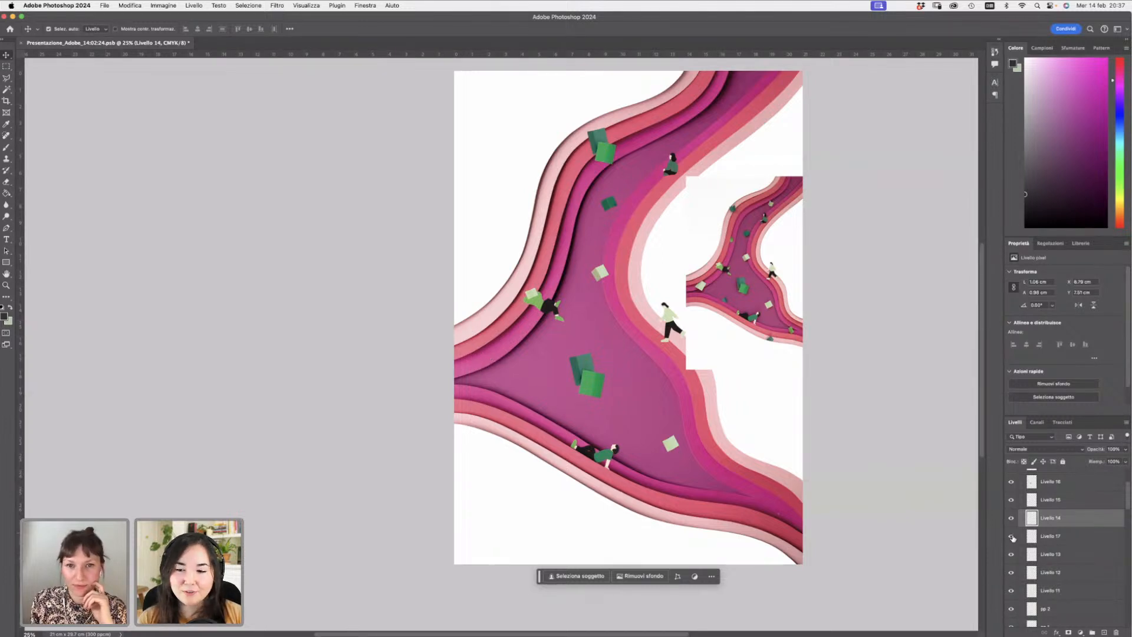
pyautogui.click(1012, 538)
pyautogui.click(1012, 539)
pyautogui.click(1012, 537)
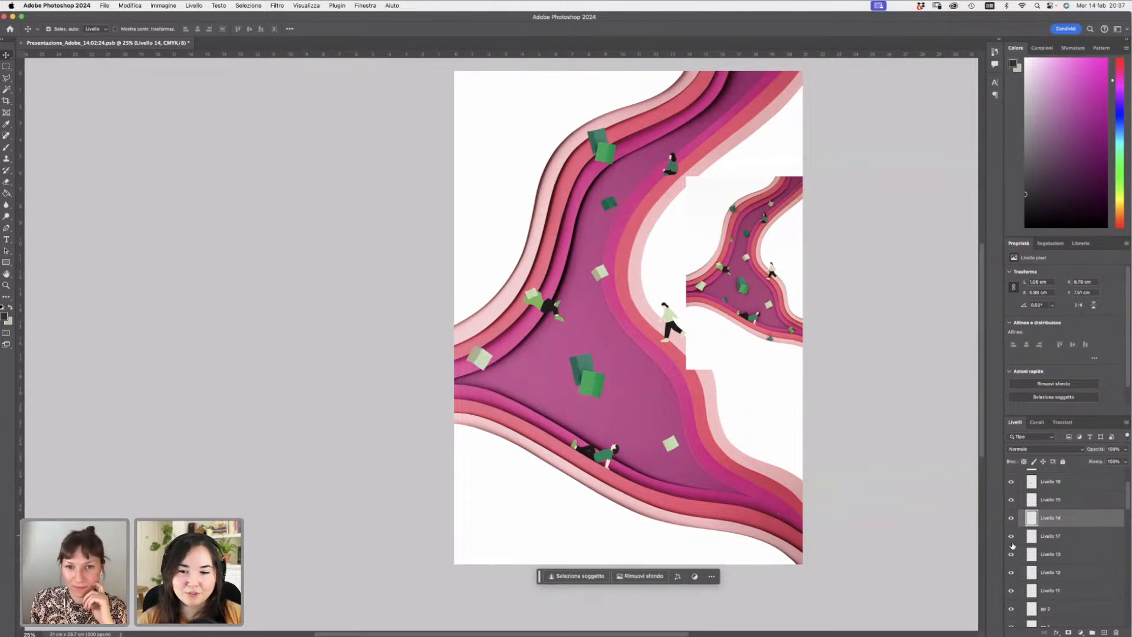
pyautogui.click(1011, 555)
pyautogui.click(1011, 556)
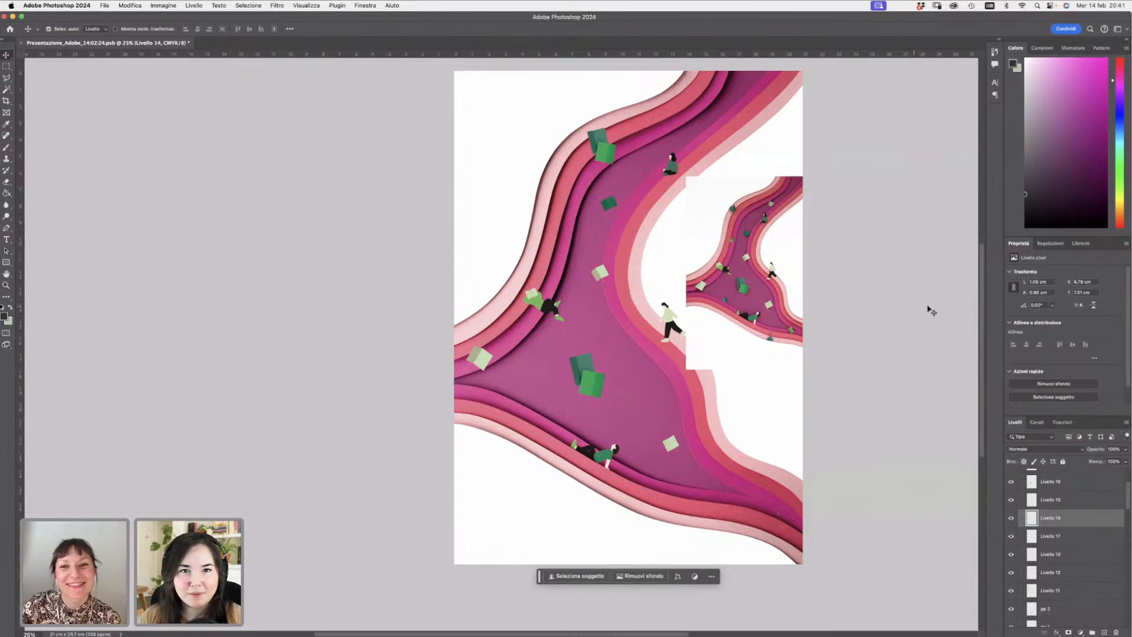
# - Toggle the visibility of the 'people and books' and 'details' groups to compare the composition with the reference
pyautogui.scroll(1, 980, 295)
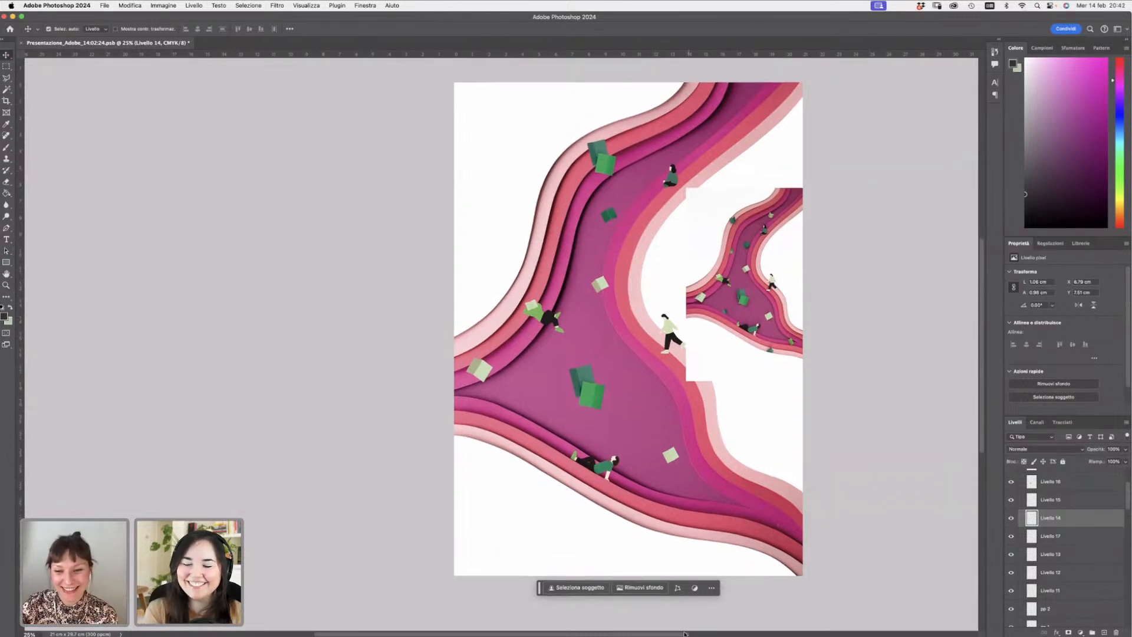
pyautogui.hscroll(2, 982, 265)
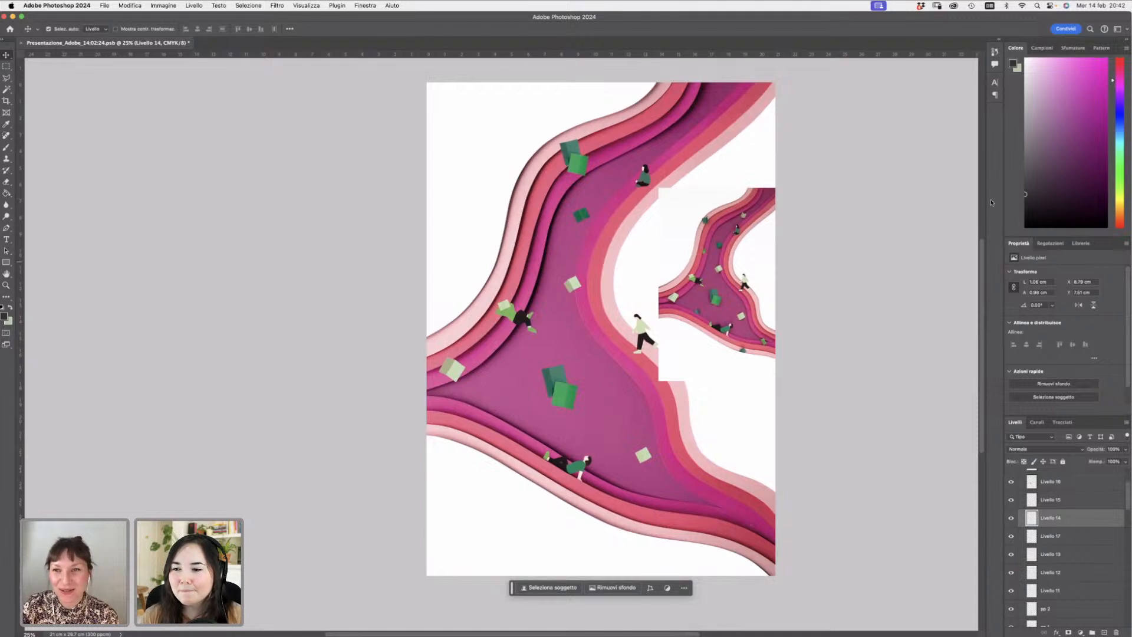
pyautogui.scroll(1, 982, 264)
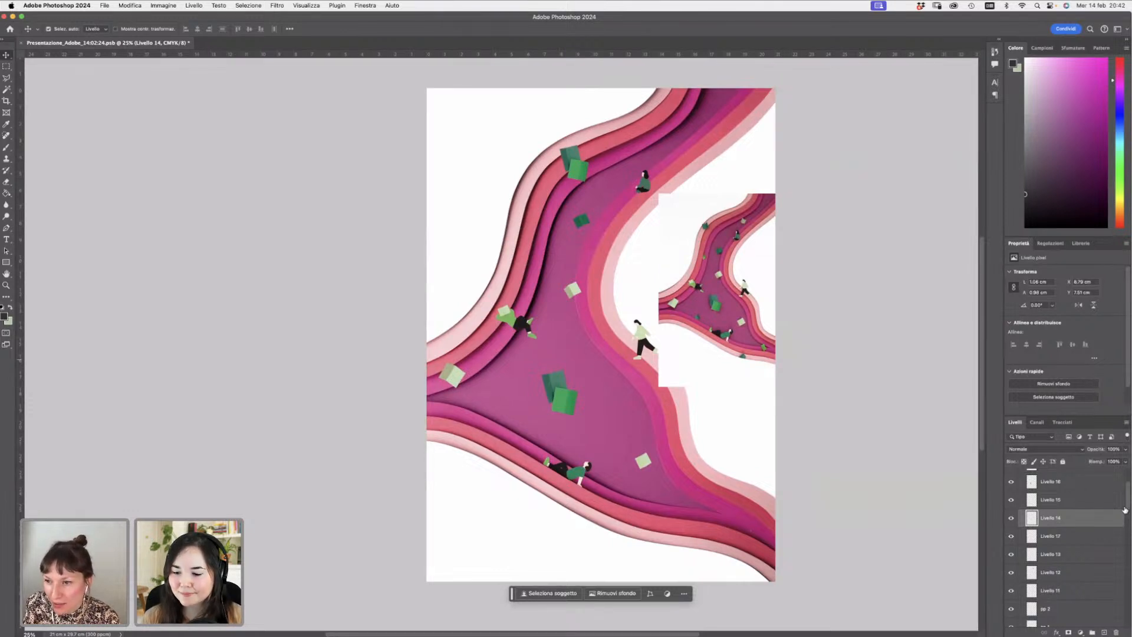
pyautogui.scroll(3, 1124, 498)
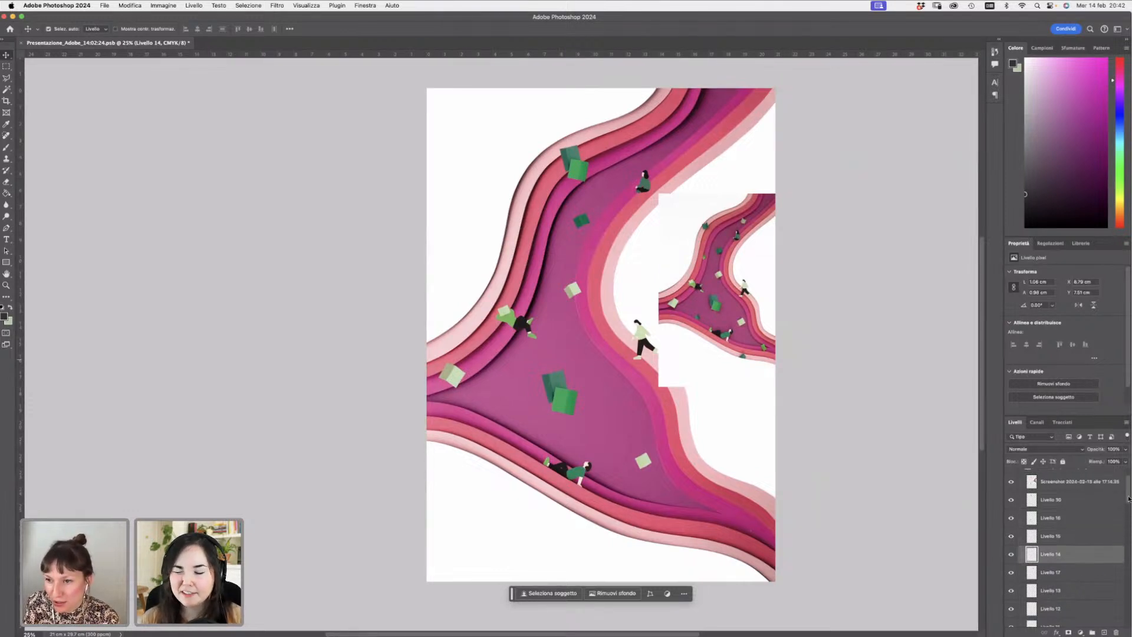
pyautogui.scroll(1, 1126, 483)
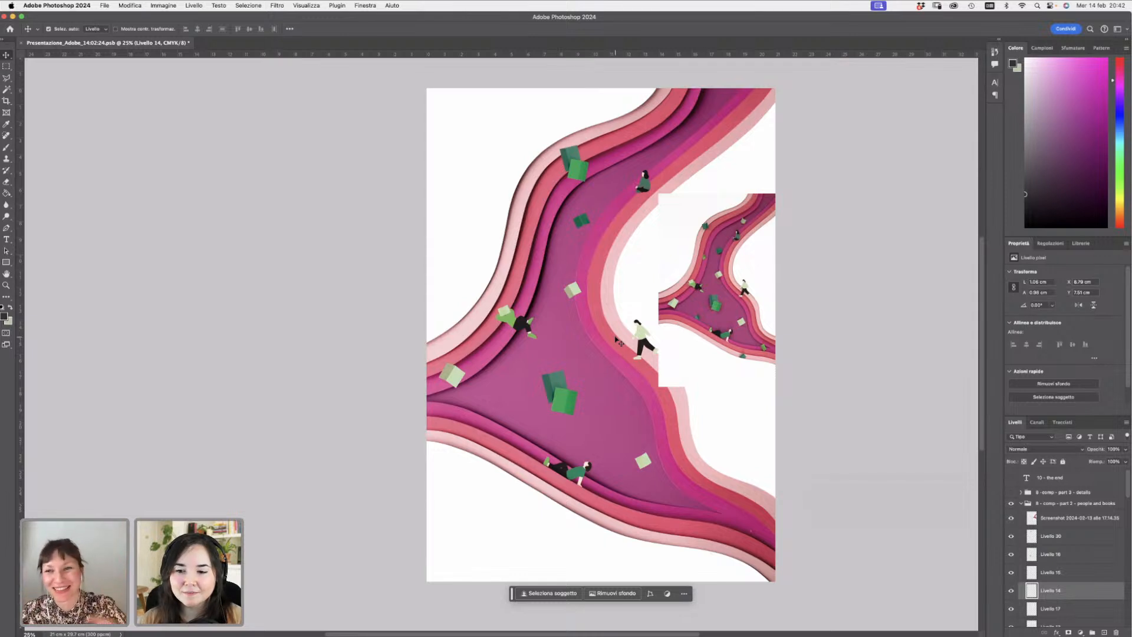
pyautogui.click(1025, 505)
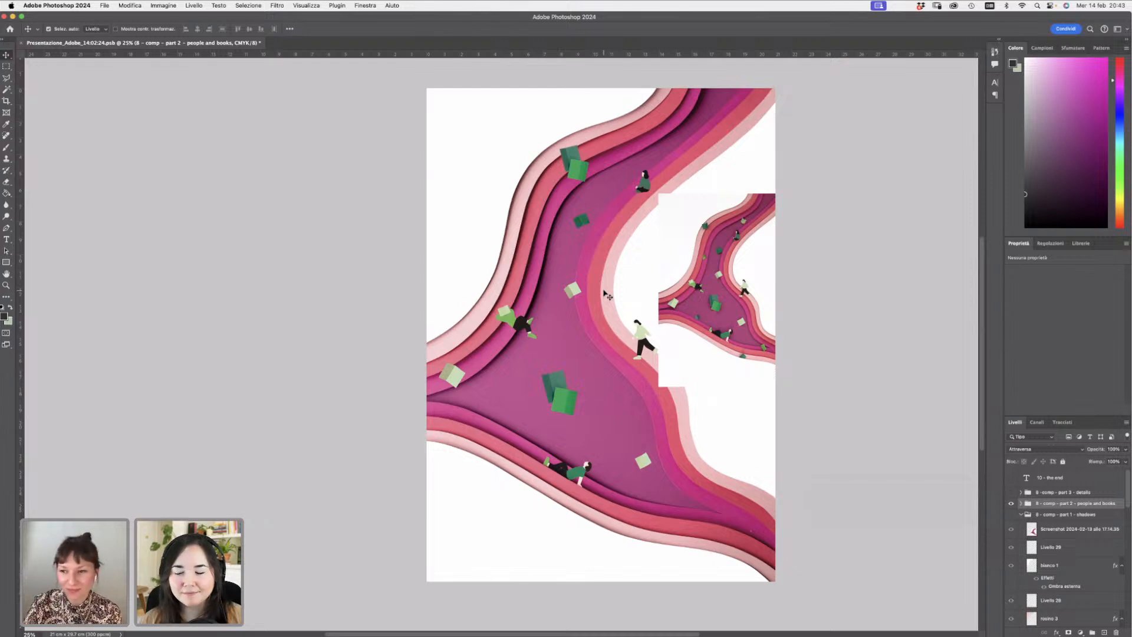
pyautogui.click(1011, 504)
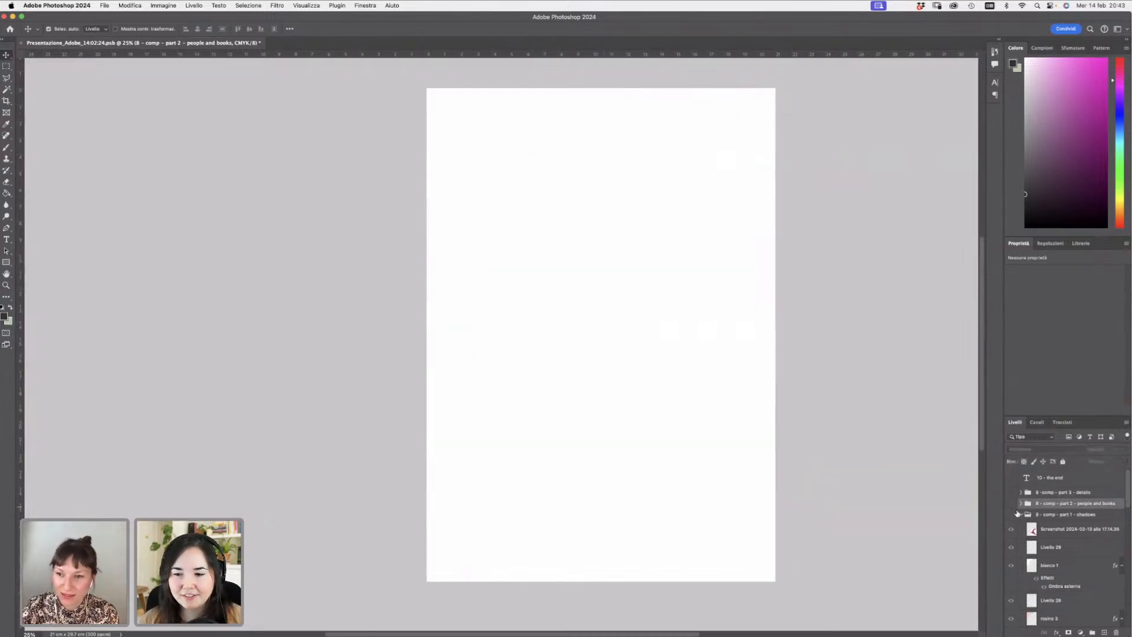
pyautogui.click(1012, 502)
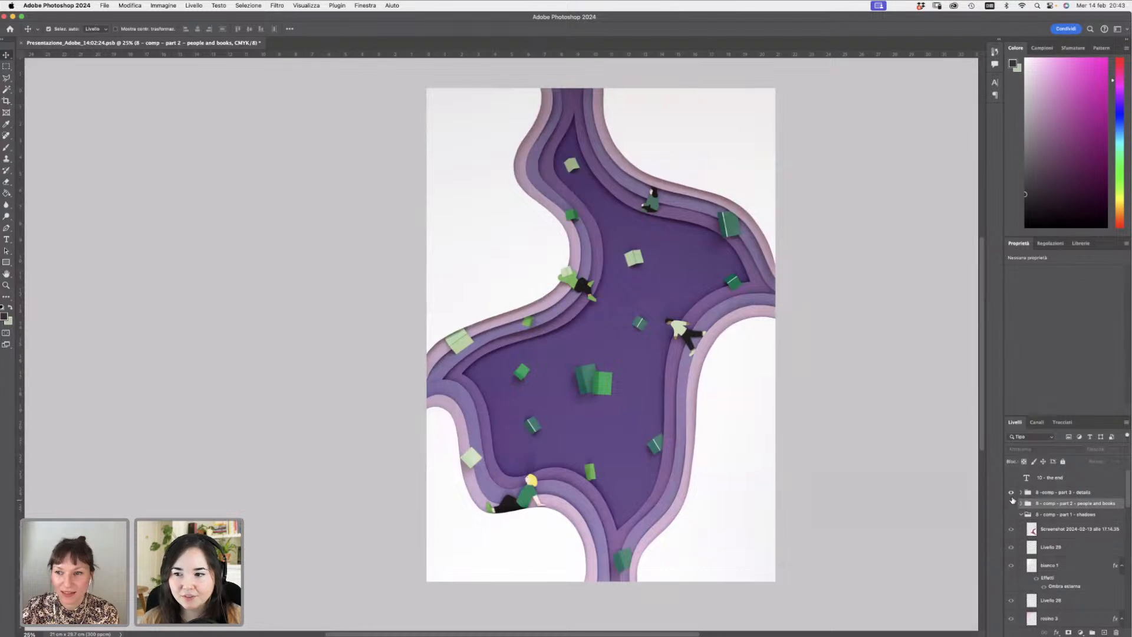
pyautogui.click(1011, 492)
pyautogui.click(1011, 503)
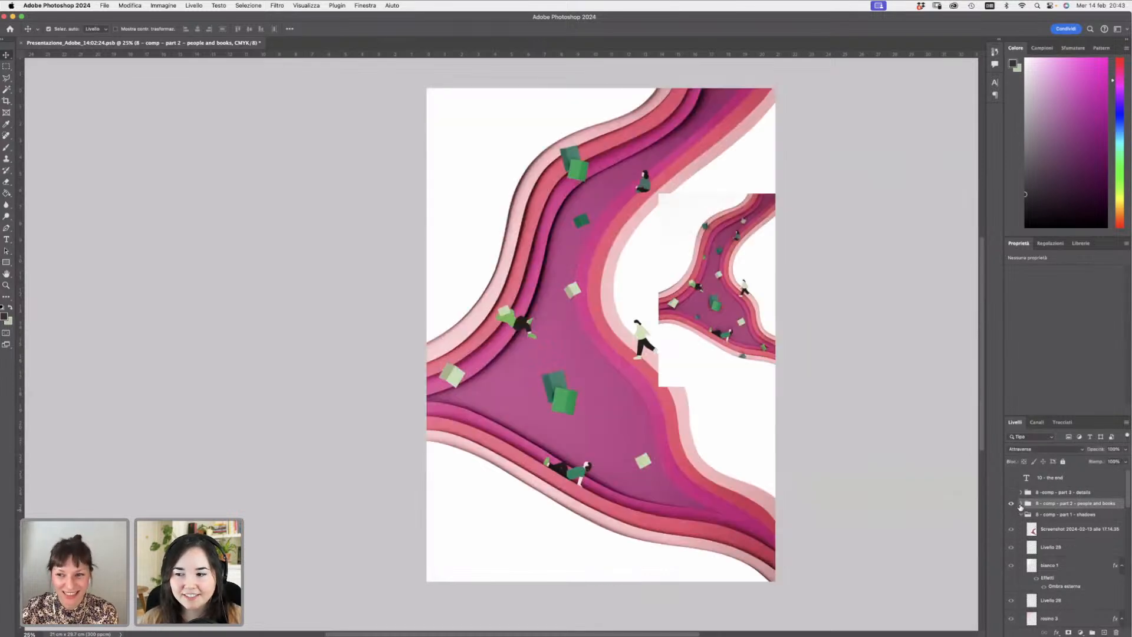
pyautogui.click(1020, 503)
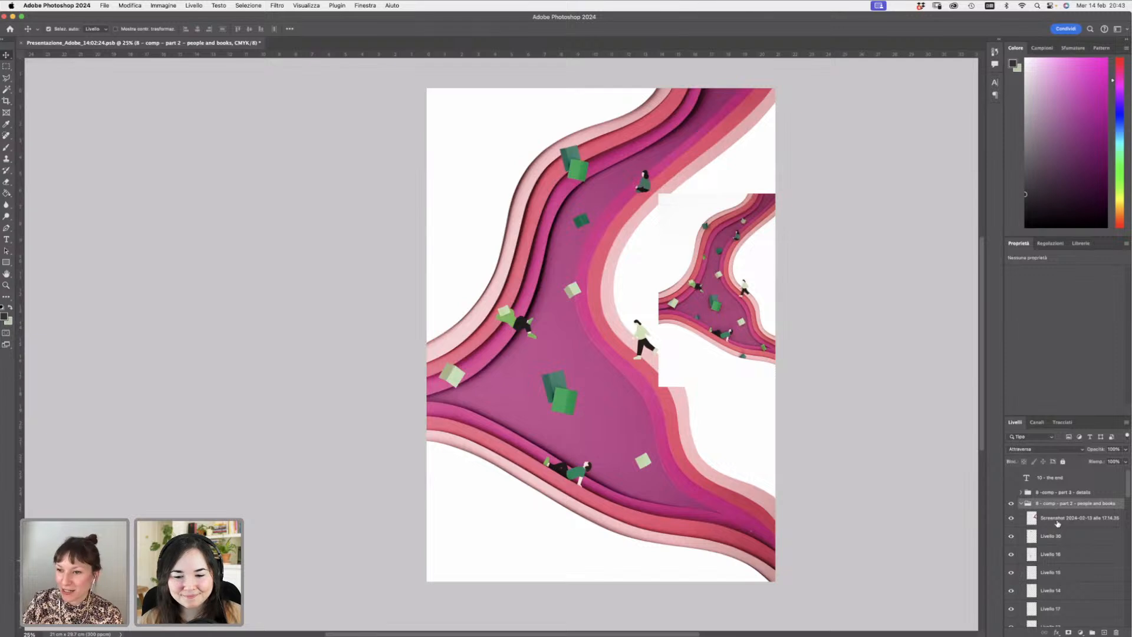
# - Select 'Livello 30' and toggle its visibility and the 'details' group's to compare against the reference
pyautogui.click(1121, 520)
pyautogui.click(1088, 535)
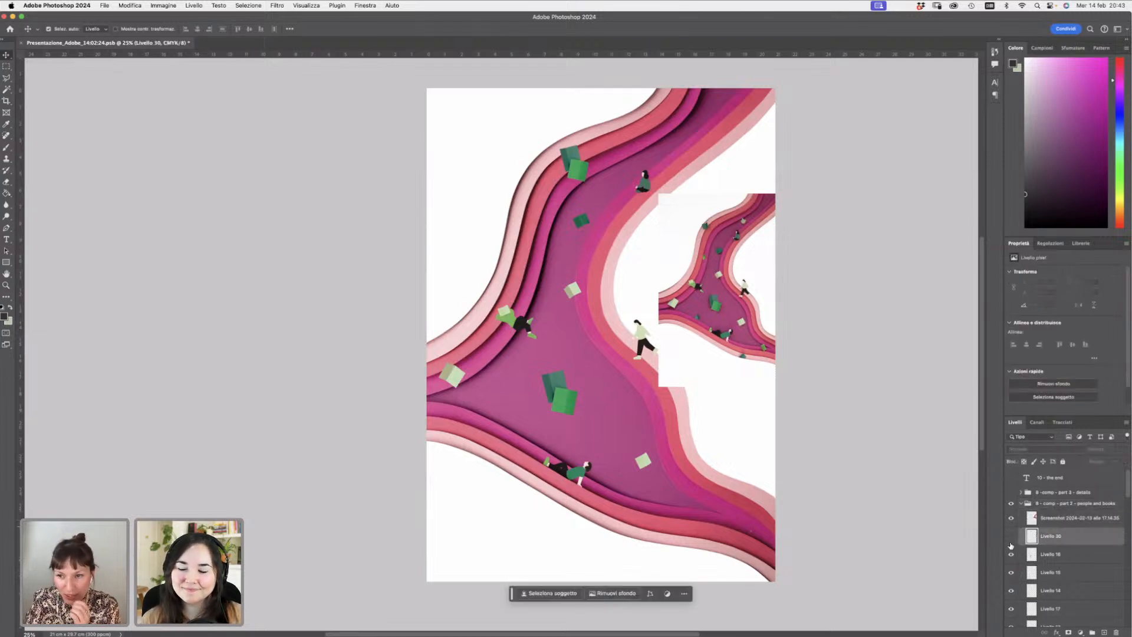
pyautogui.click(1011, 536)
pyautogui.click(1010, 535)
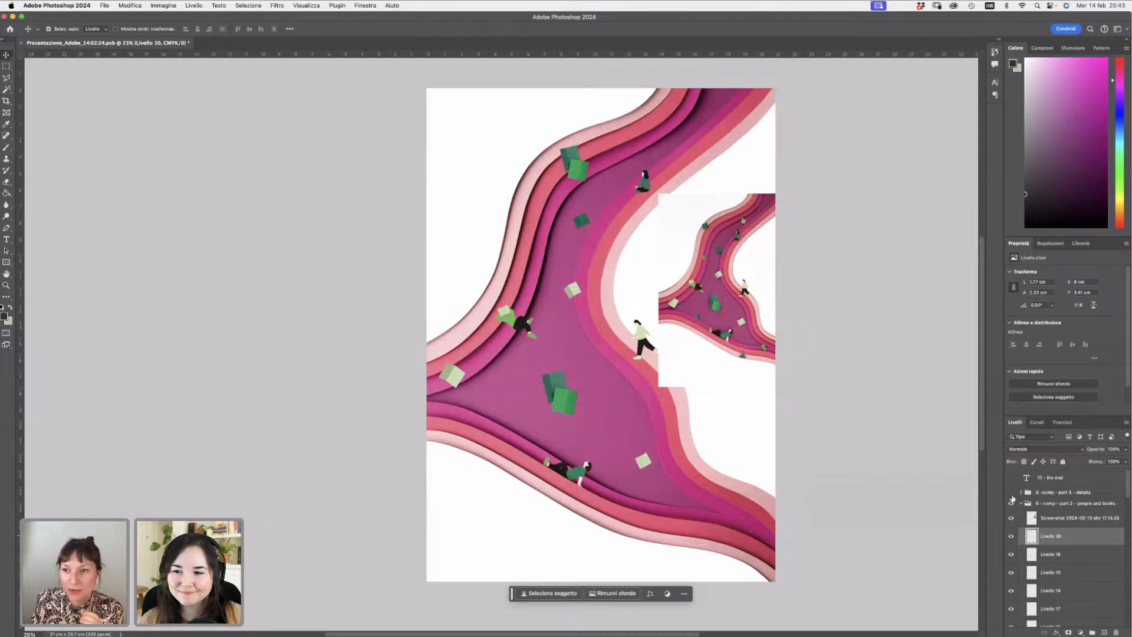
pyautogui.click(1012, 504)
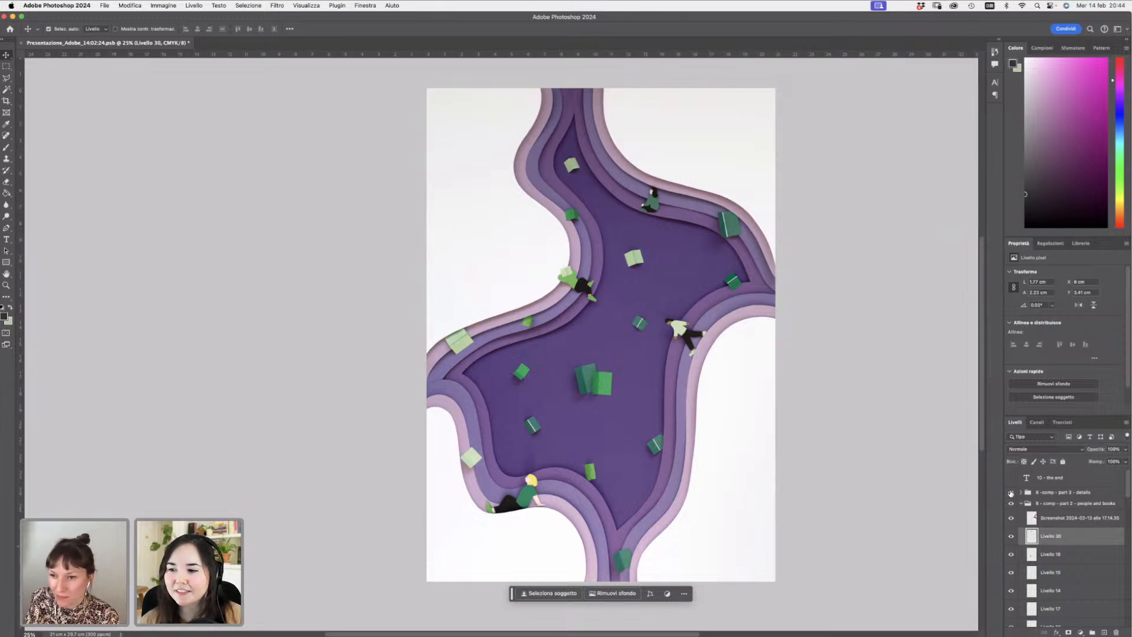
pyautogui.click(1011, 492)
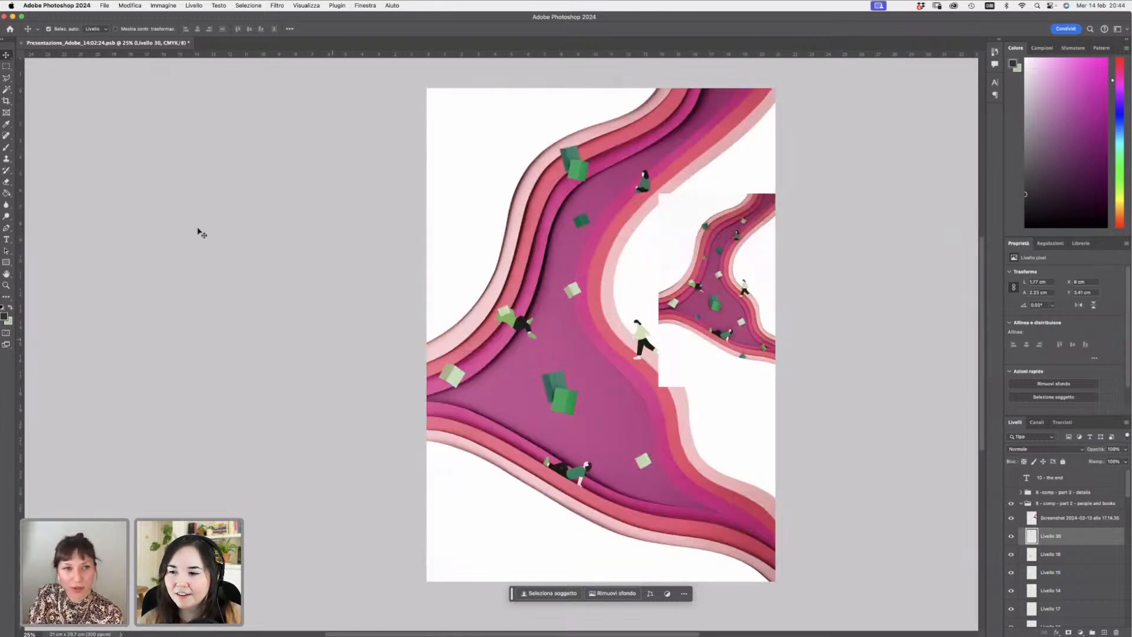
# - Zoom in on the walking figure beside the path's edge to inspect it, then zoom back out
pyautogui.press('z')
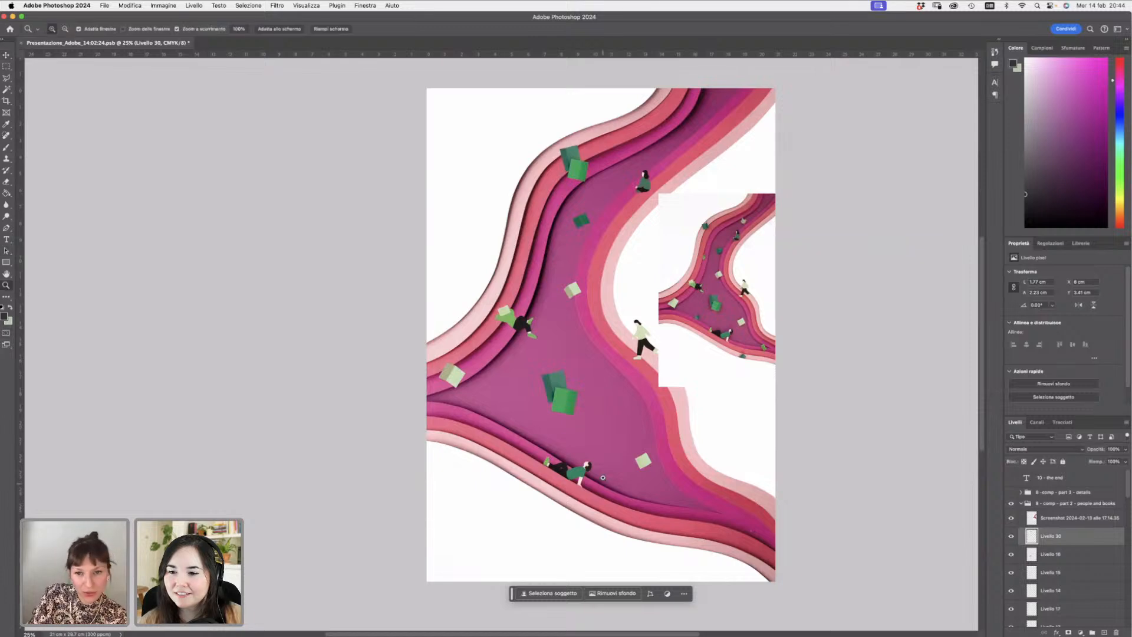
pyautogui.click(645, 325)
pyautogui.click(645, 325)
pyautogui.click(646, 326)
pyautogui.click(645, 325)
pyautogui.click(646, 325)
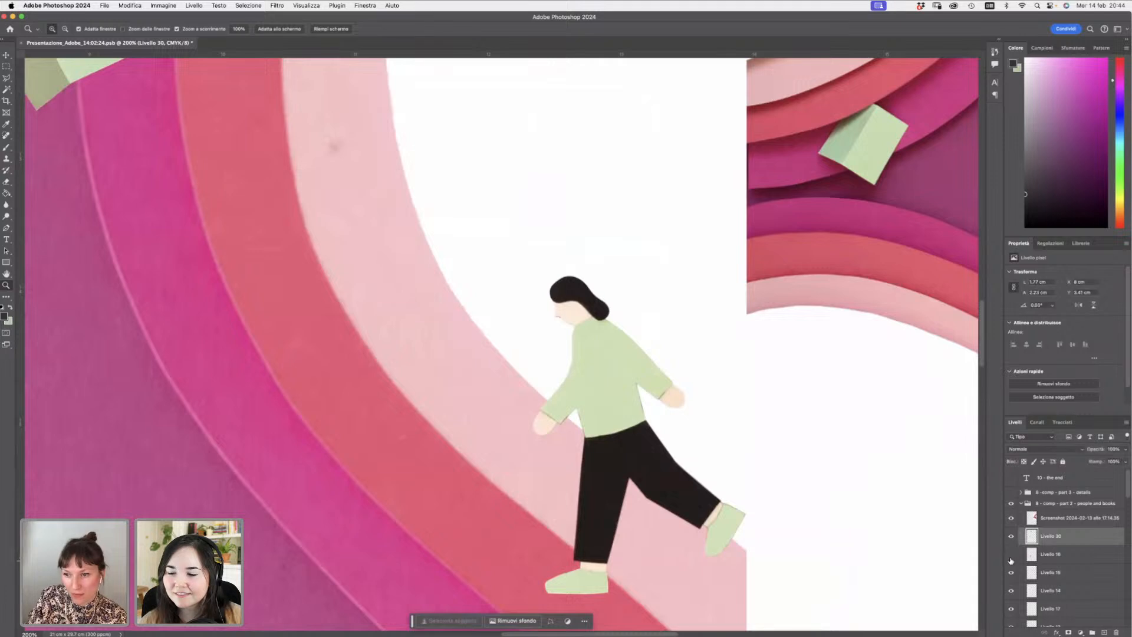
pyautogui.scroll(-3, 1128, 491)
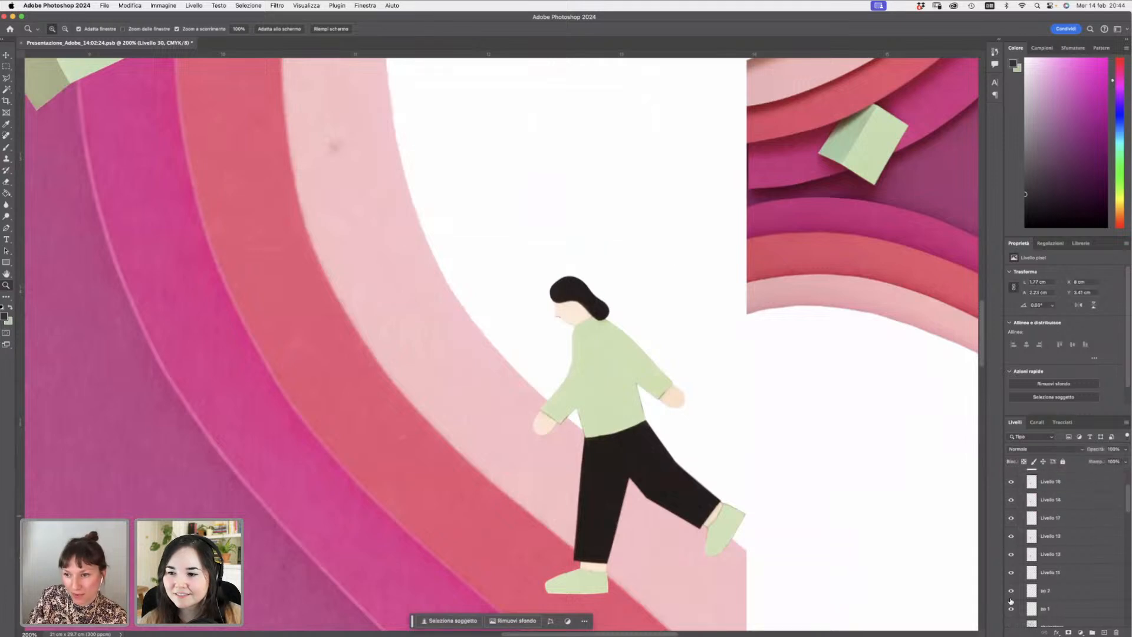
pyautogui.keyDown('alt'); pyautogui.click(755, 409); pyautogui.keyUp('alt')
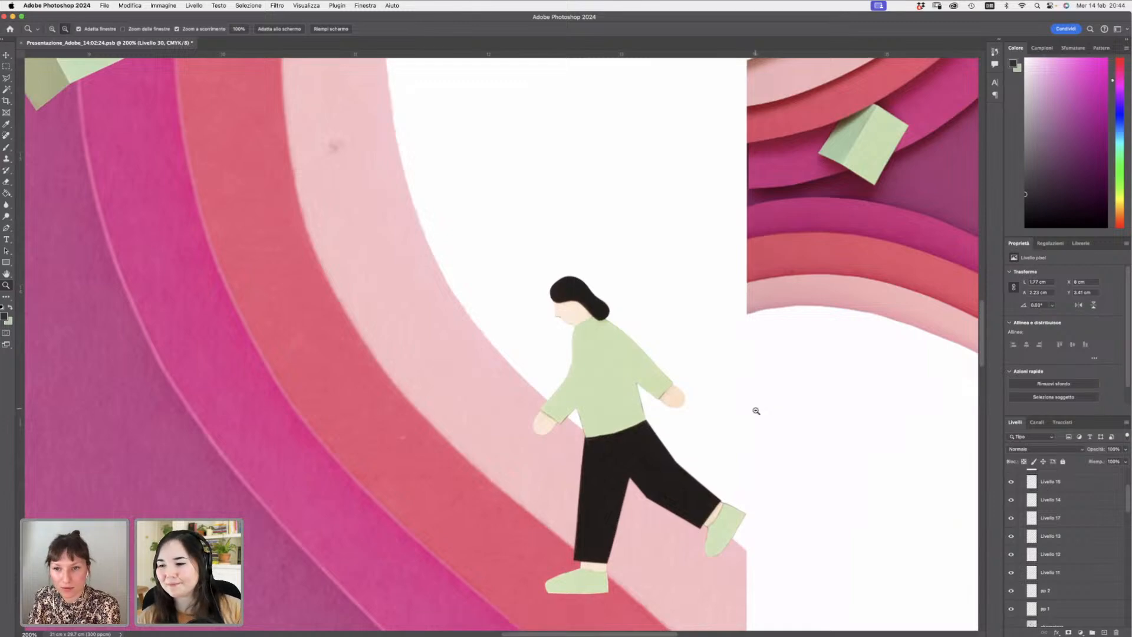
pyautogui.keyDown('alt'); pyautogui.click(755, 409); pyautogui.keyUp('alt')
pyautogui.keyDown('alt'); pyautogui.click(756, 409); pyautogui.keyUp('alt')
pyautogui.keyDown('alt'); pyautogui.click(755, 409); pyautogui.keyUp('alt')
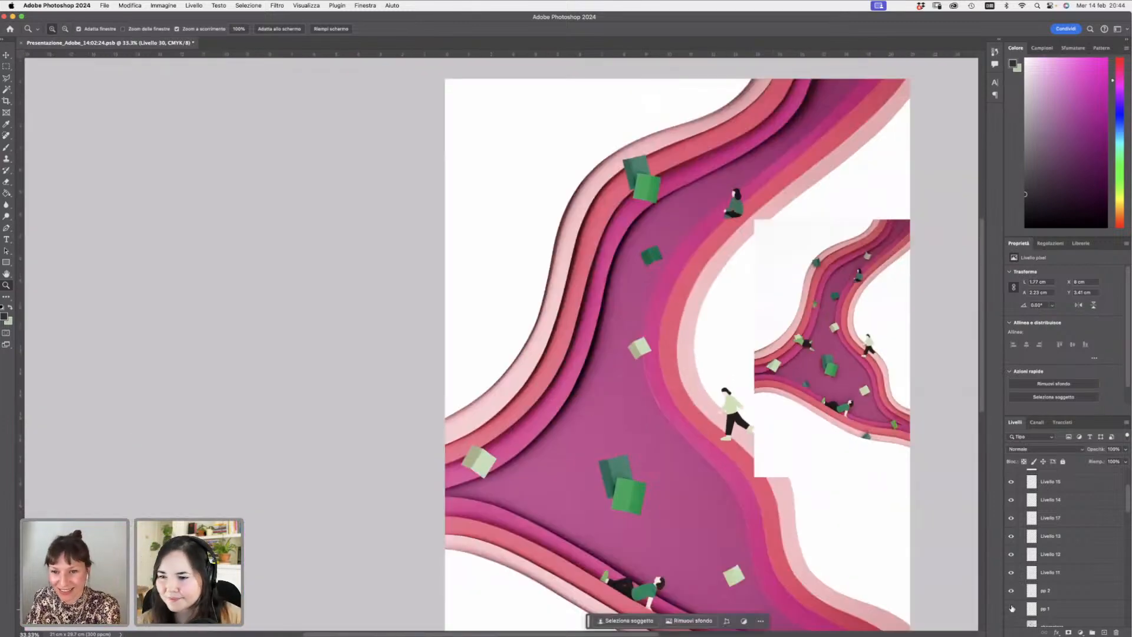
# - On layer 'pp 1', draw small text squiggles on the reclining reader's open book with an 8 px hard round brush
pyautogui.click(1029, 613)
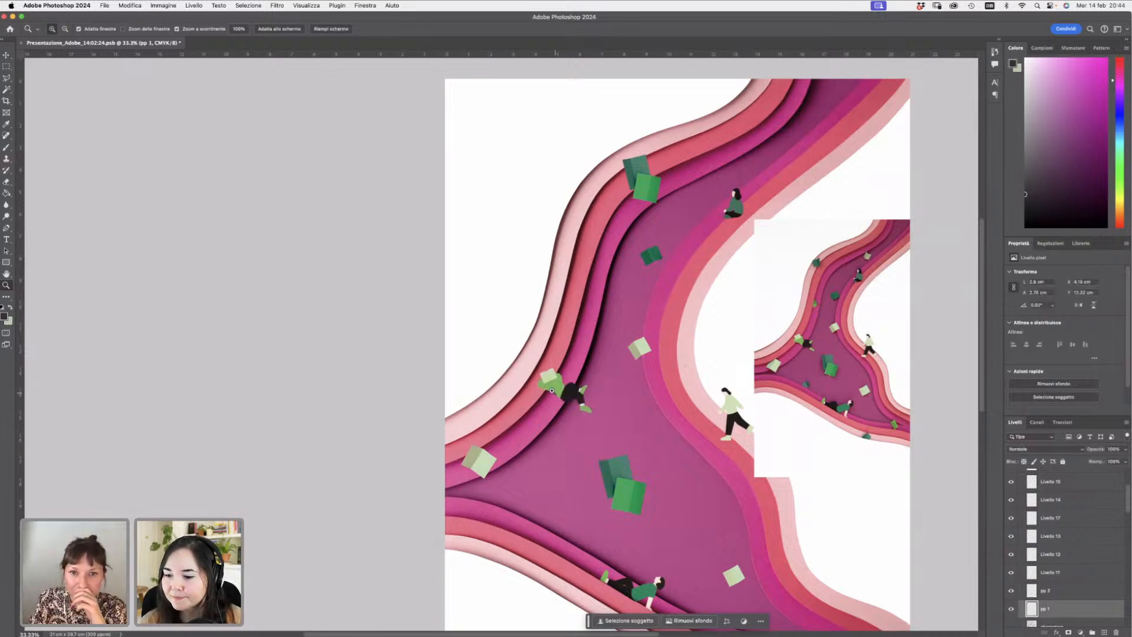
pyautogui.click(559, 394)
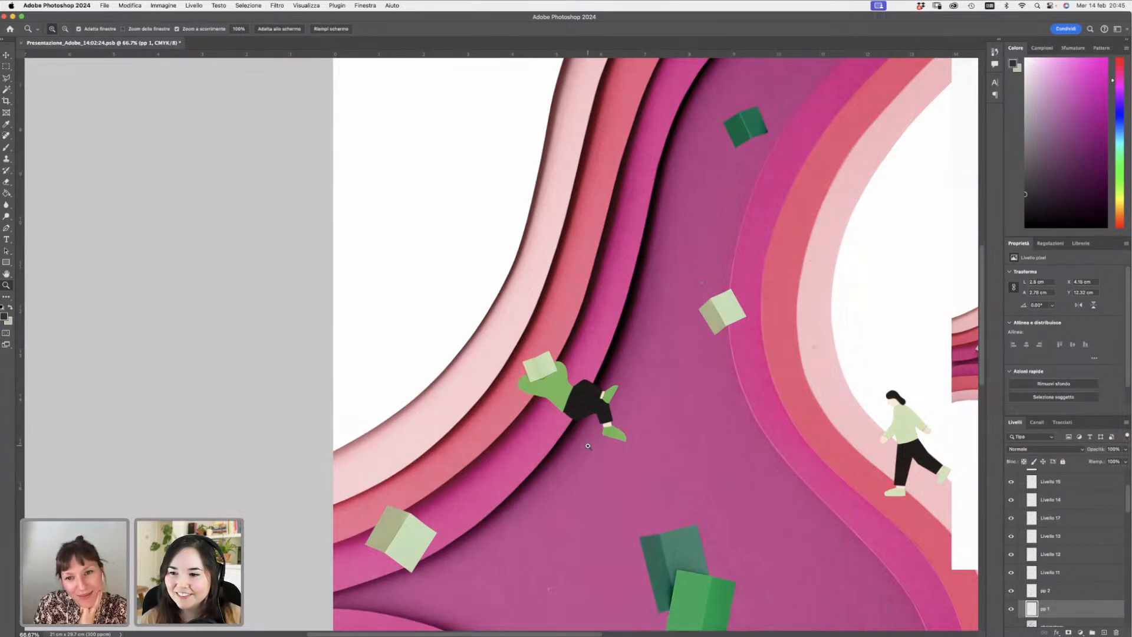
pyautogui.click(588, 445)
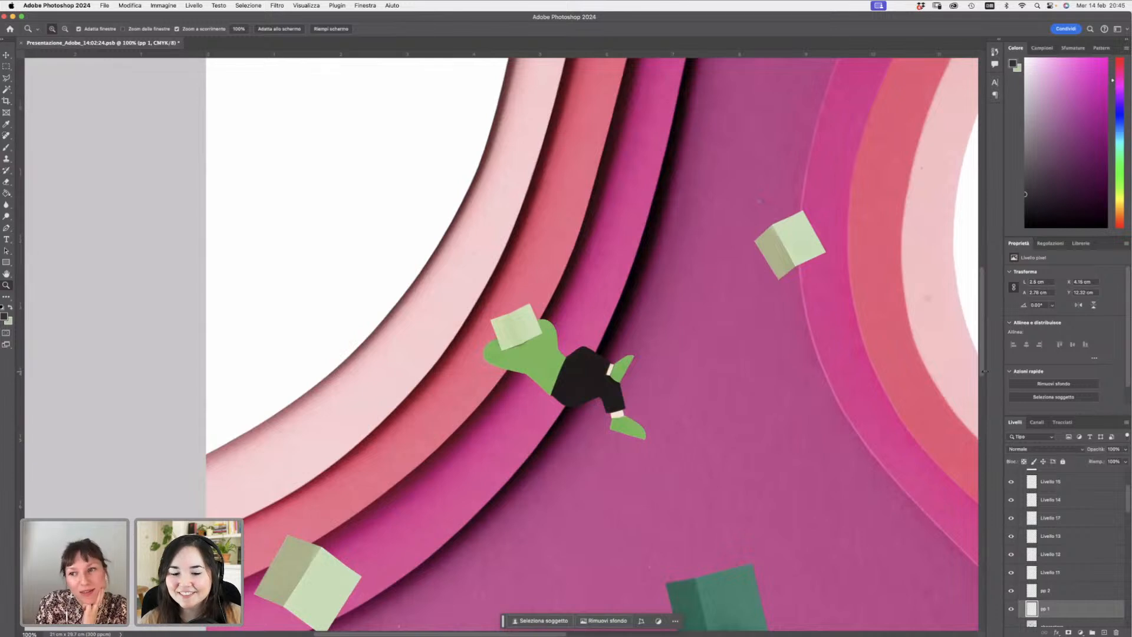
pyautogui.scroll(-1, 965, 271)
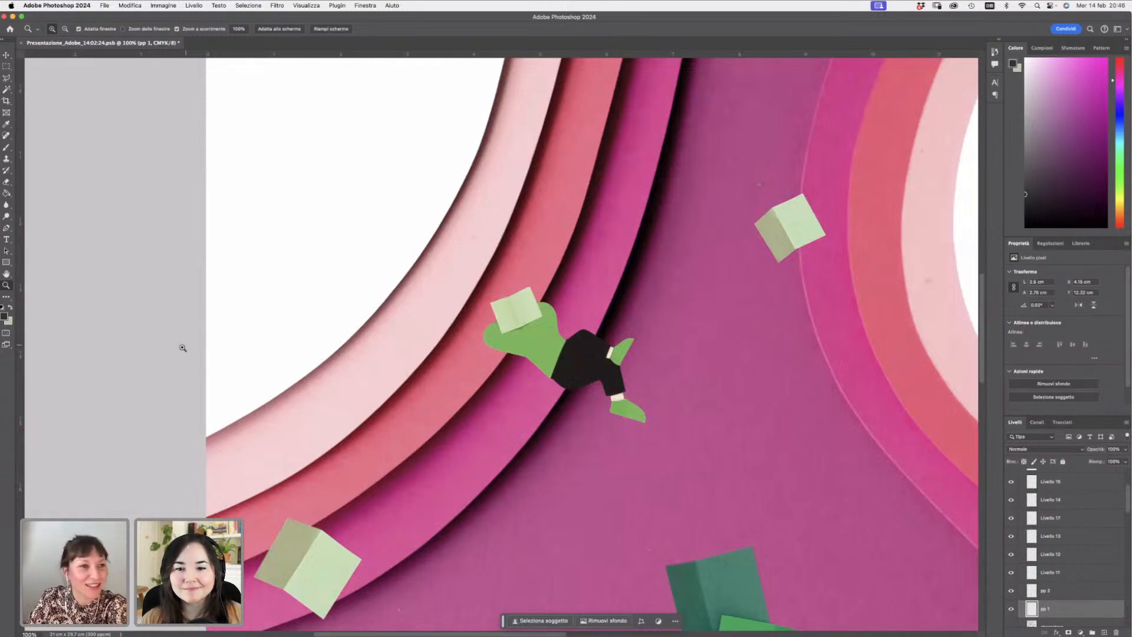
pyautogui.moveTo(537, 317); pyautogui.dragTo(551, 335)
pyautogui.click(550, 334)
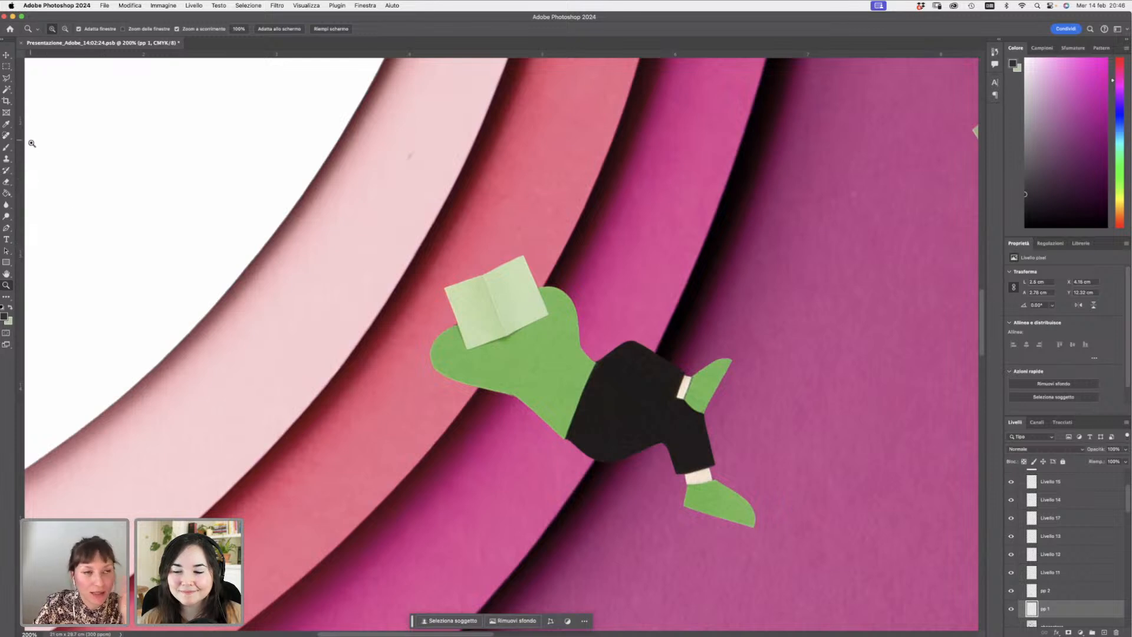
pyautogui.click(5, 148)
pyautogui.rightClick(254, 272)
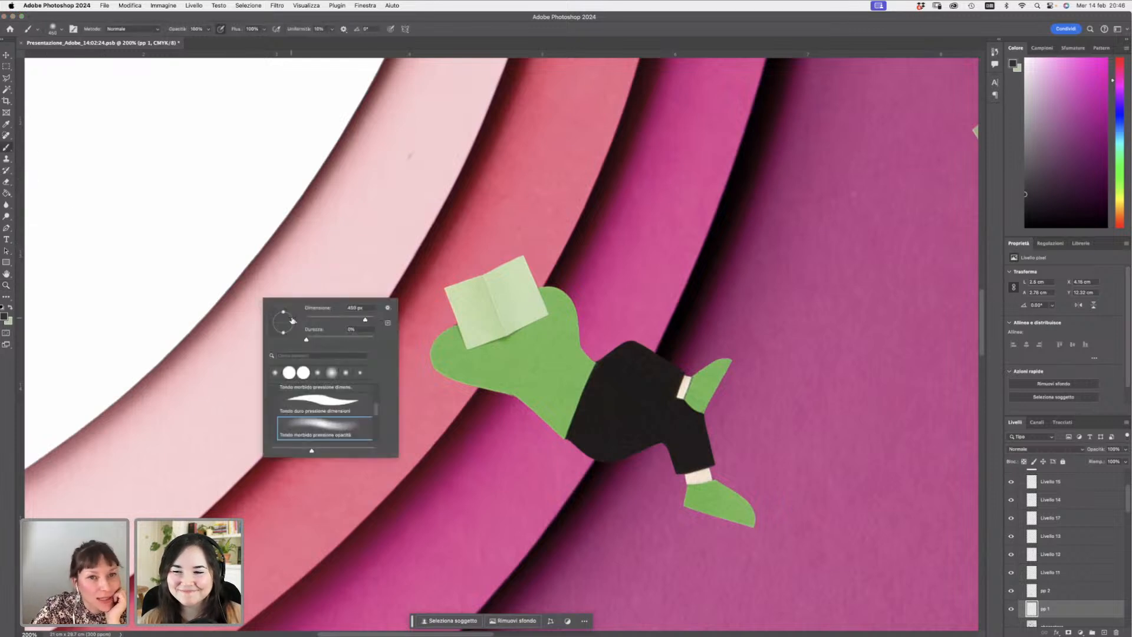
pyautogui.moveTo(318, 320); pyautogui.dragTo(308, 320)
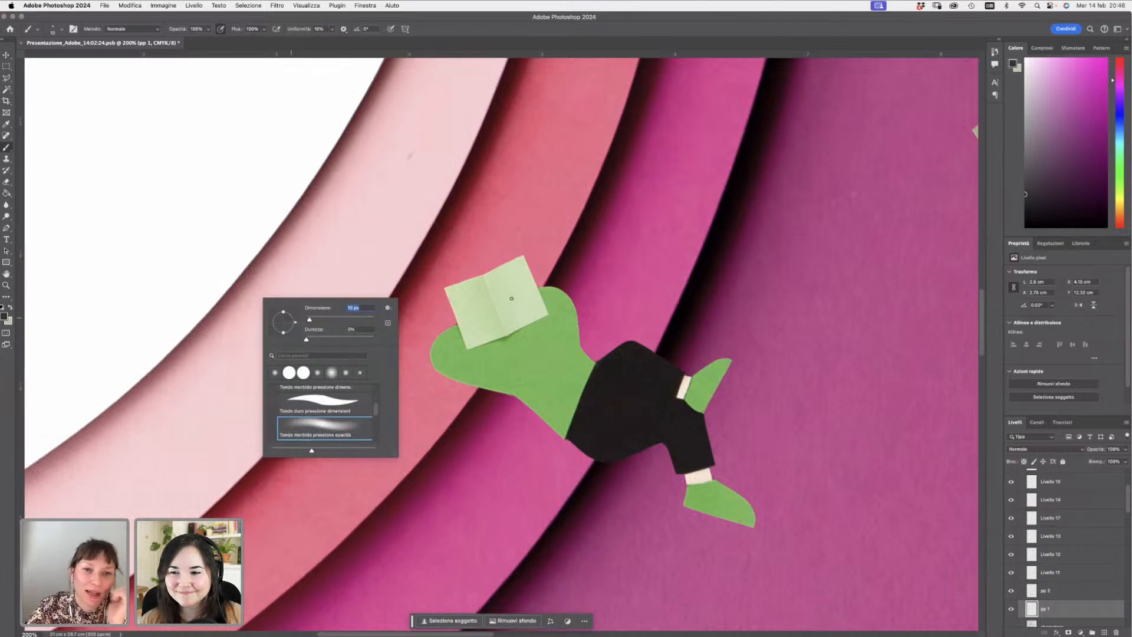
pyautogui.moveTo(376, 410); pyautogui.dragTo(376, 392)
pyautogui.click(342, 428)
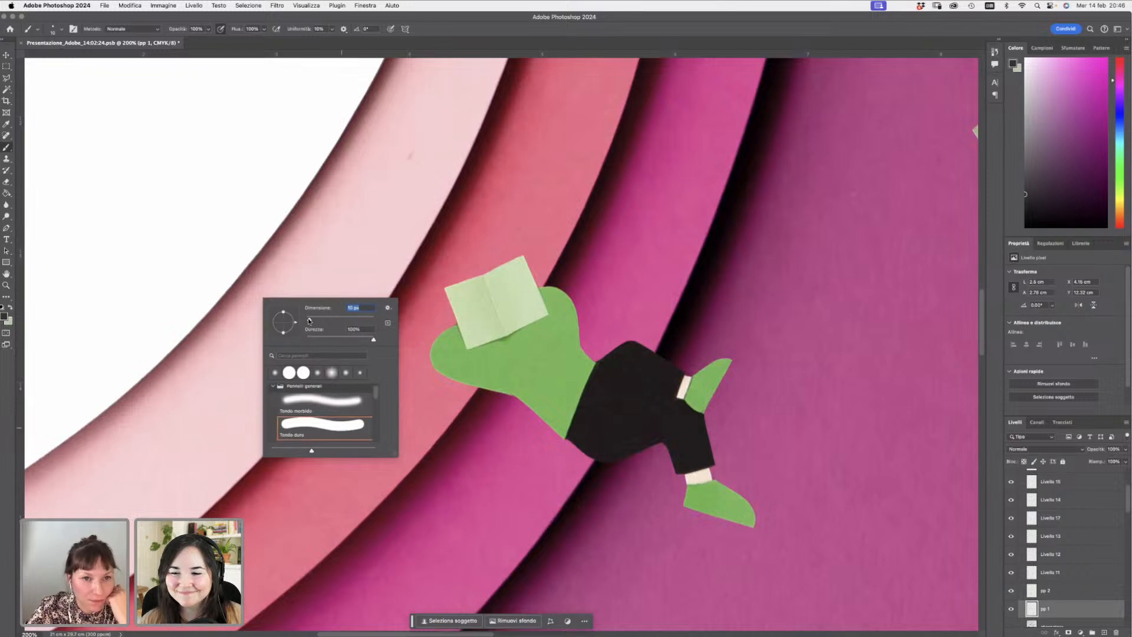
pyautogui.moveTo(310, 320); pyautogui.dragTo(307, 320)
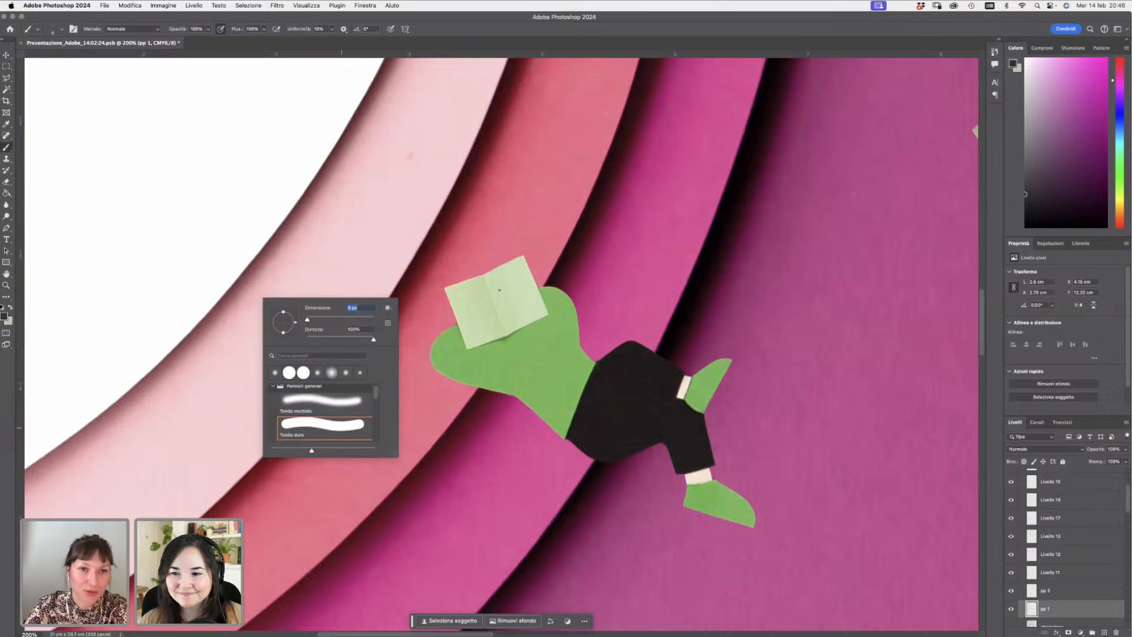
pyautogui.moveTo(497, 284)
pyautogui.mouseDown()
pyautogui.moveTo(529, 282)
pyautogui.moveTo(524, 306)
pyautogui.mouseUp()
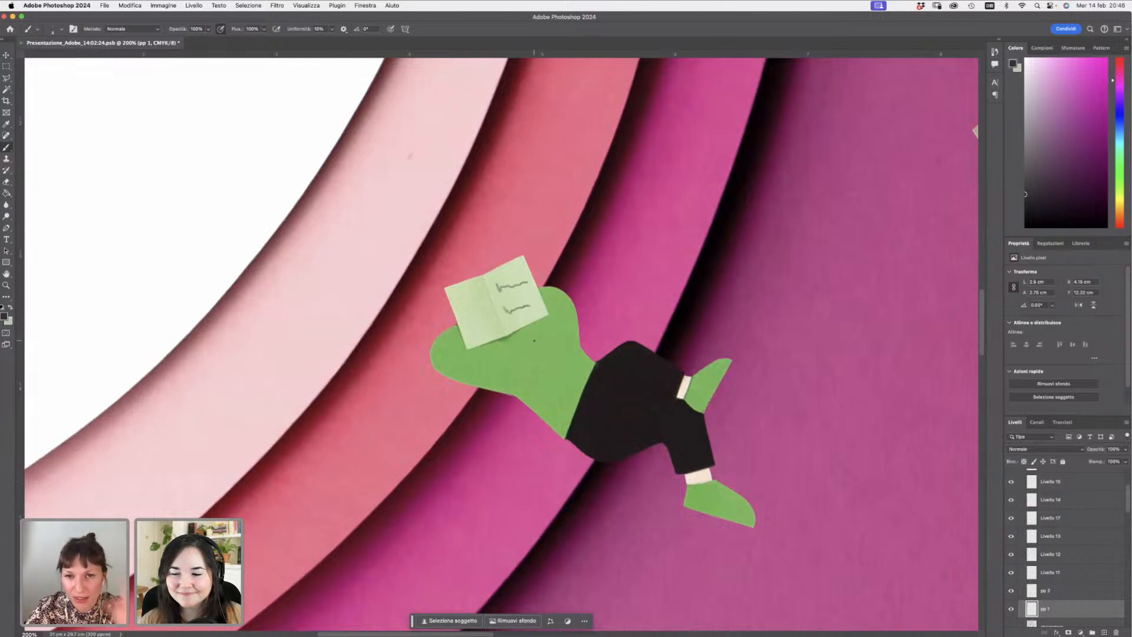
pyautogui.click(7, 285)
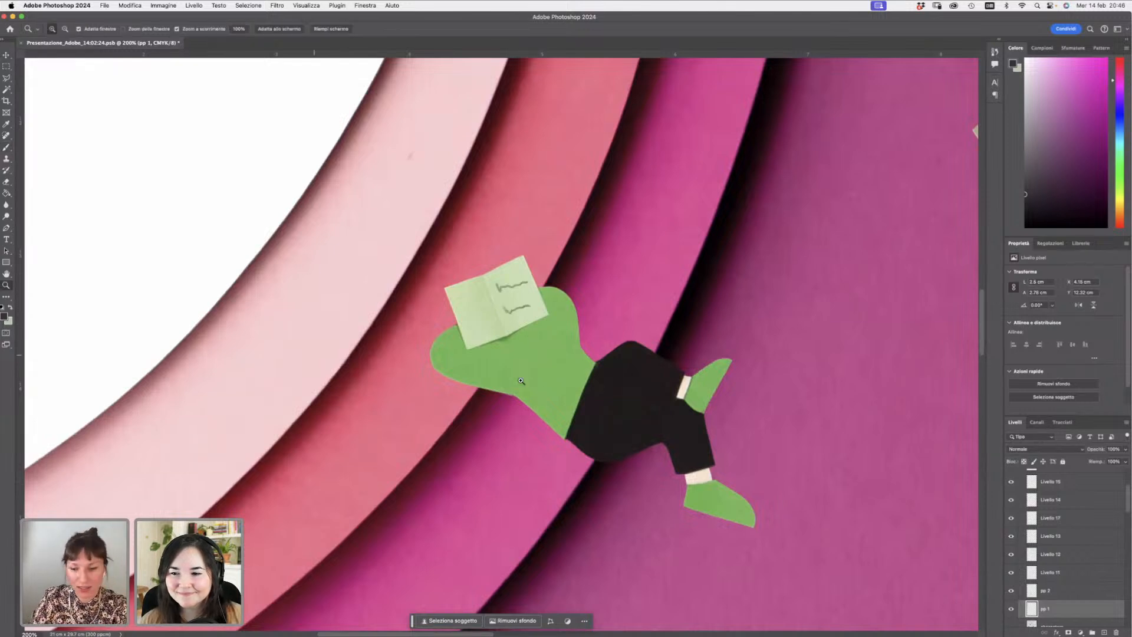
# - Zoom out to review the whole illustration, then zoom back in on the reclining reader figure
pyautogui.click(826, 360)
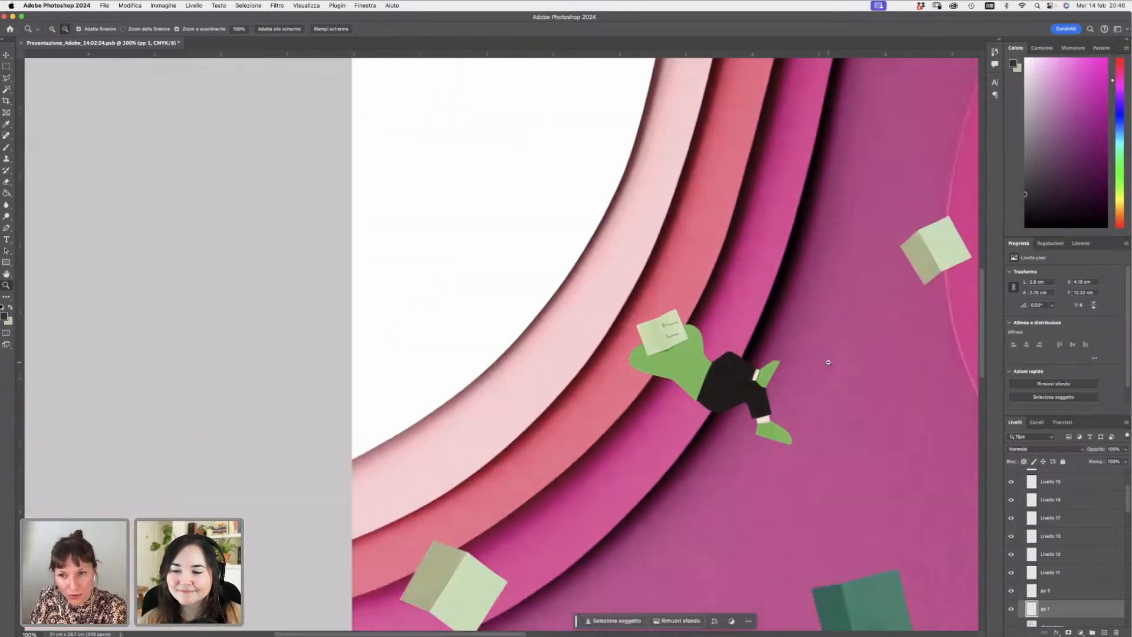
pyautogui.click(827, 361)
pyautogui.click(831, 371)
pyautogui.click(836, 388)
pyautogui.keyDown('alt'); pyautogui.click(835, 387); pyautogui.keyUp('alt')
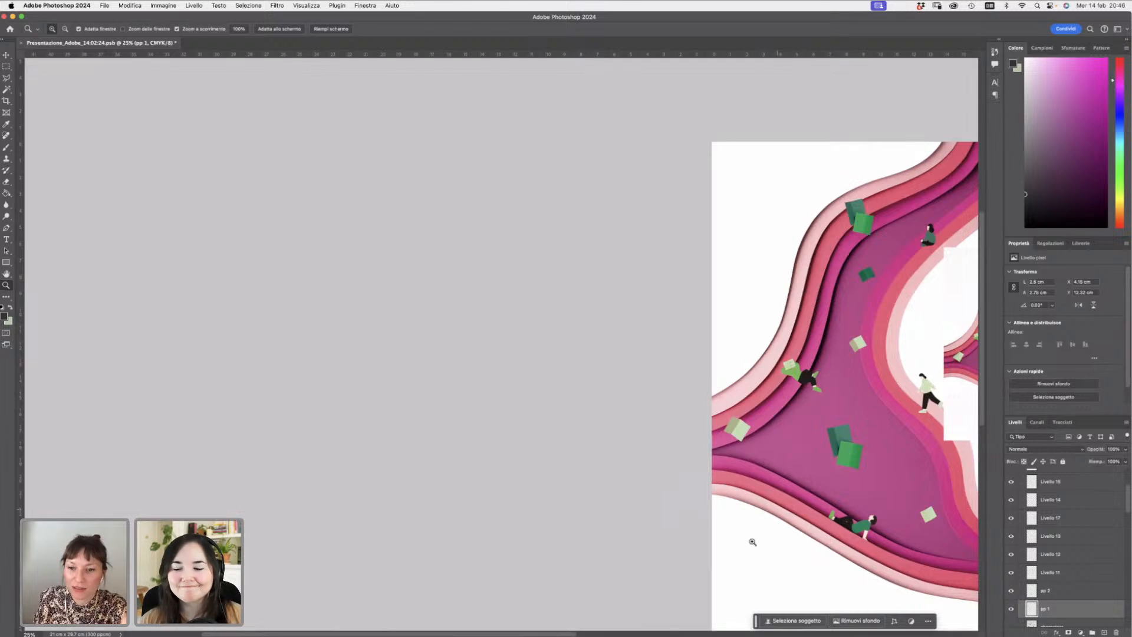
pyautogui.moveTo(573, 632); pyautogui.dragTo(628, 634)
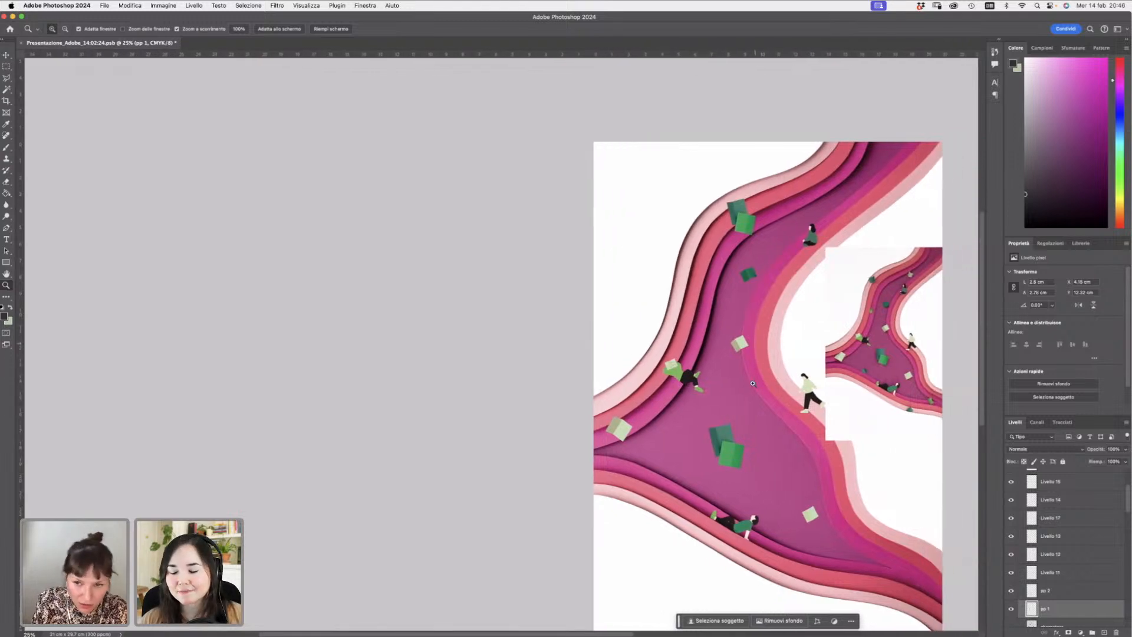
pyautogui.click(680, 371)
pyautogui.click(699, 389)
pyautogui.click(701, 391)
pyautogui.click(705, 394)
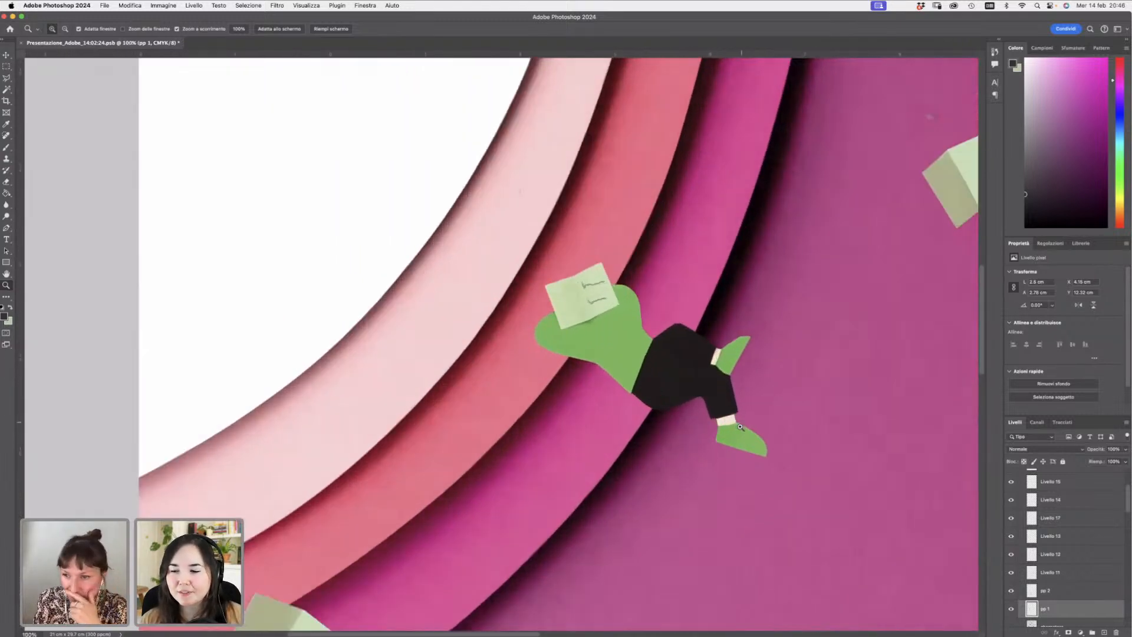
pyautogui.click(707, 396)
# - Draw dark grey stripes on both of the reclining reader's green shoes with a 4 px hard round brush
pyautogui.click(7, 147)
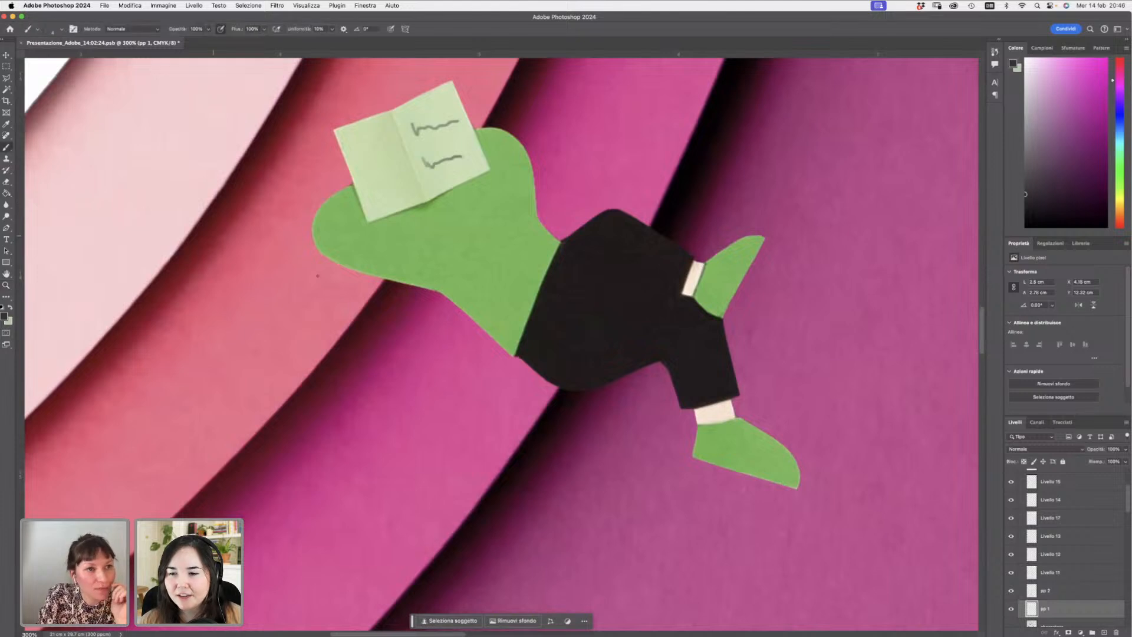
pyautogui.rightClick(627, 422)
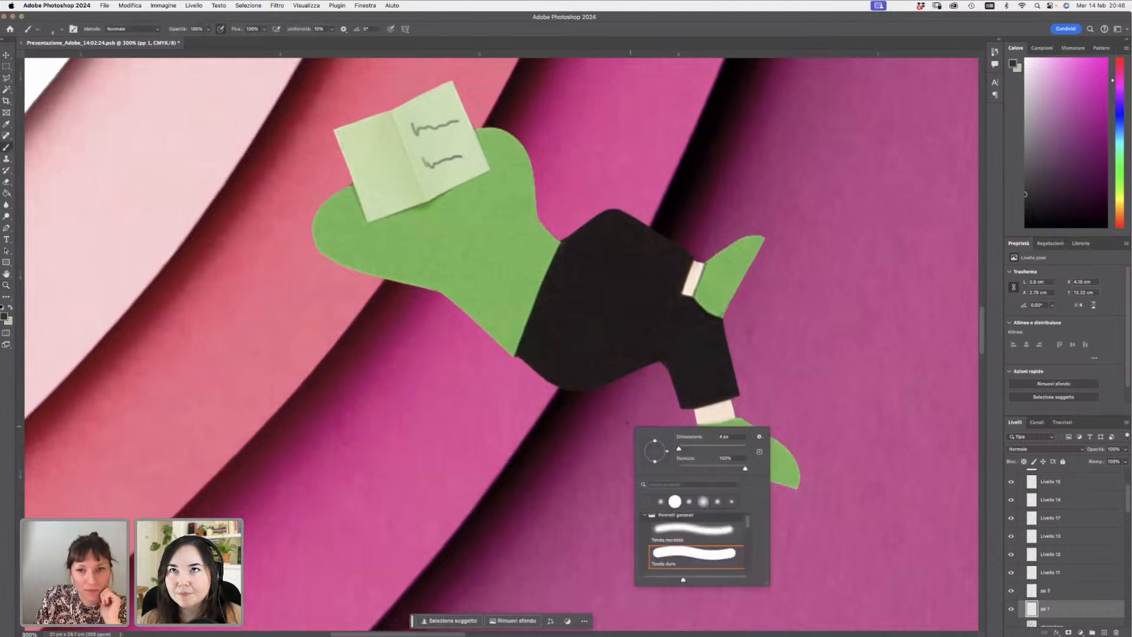
pyautogui.click(4, 316)
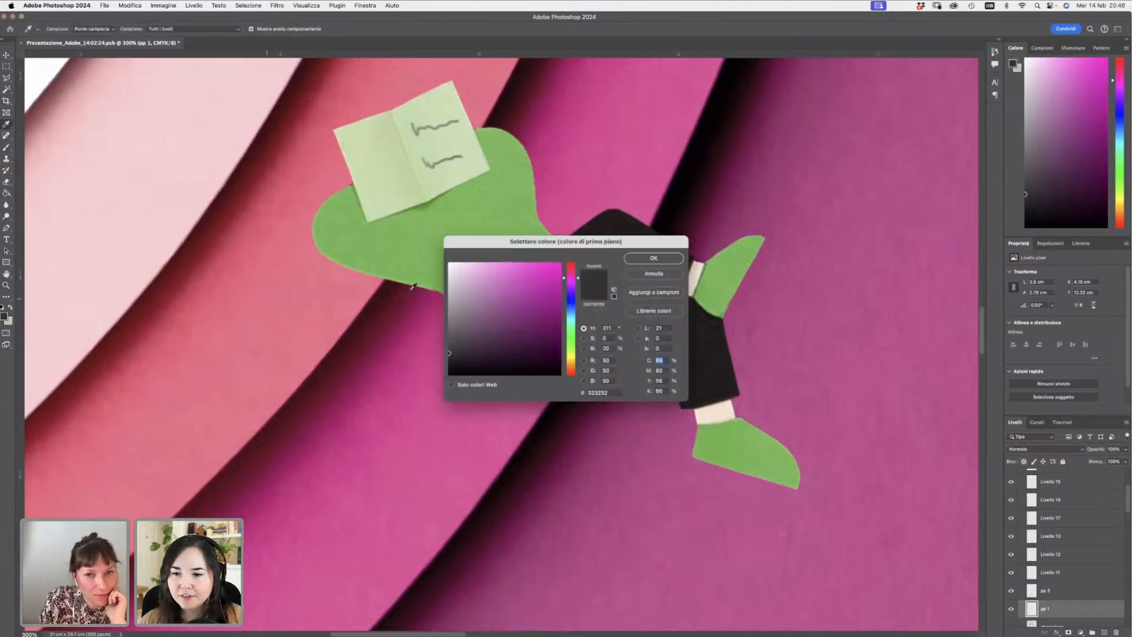
pyautogui.moveTo(494, 325); pyautogui.dragTo(563, 454)
pyautogui.click(654, 258)
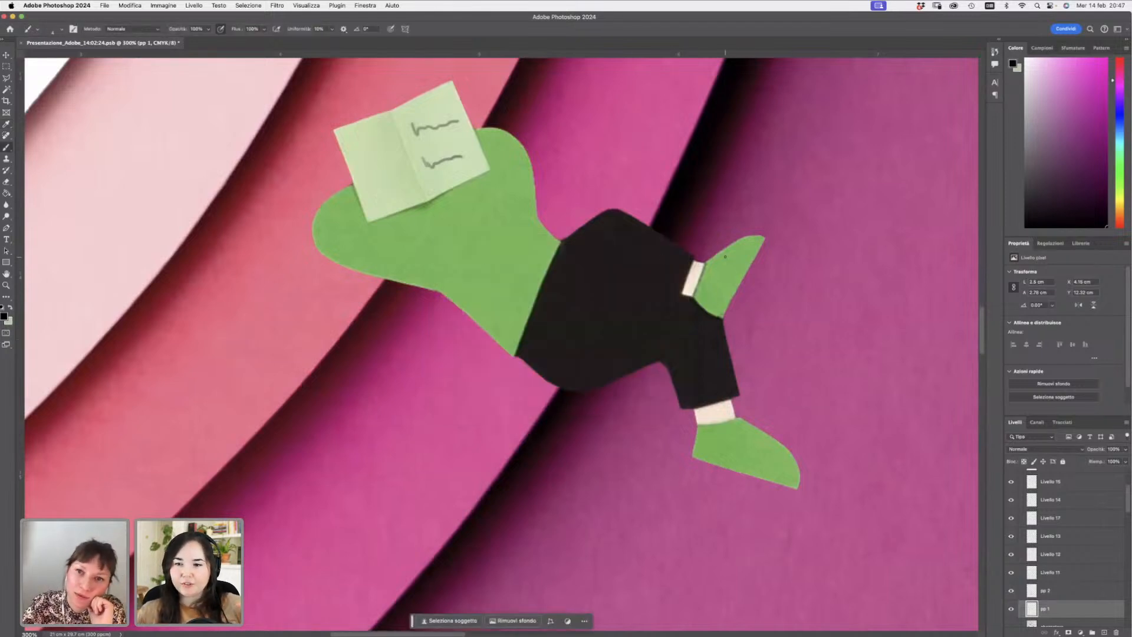
pyautogui.moveTo(723, 253)
pyautogui.mouseDown()
pyautogui.moveTo(725, 263)
pyautogui.moveTo(734, 255)
pyautogui.mouseUp()
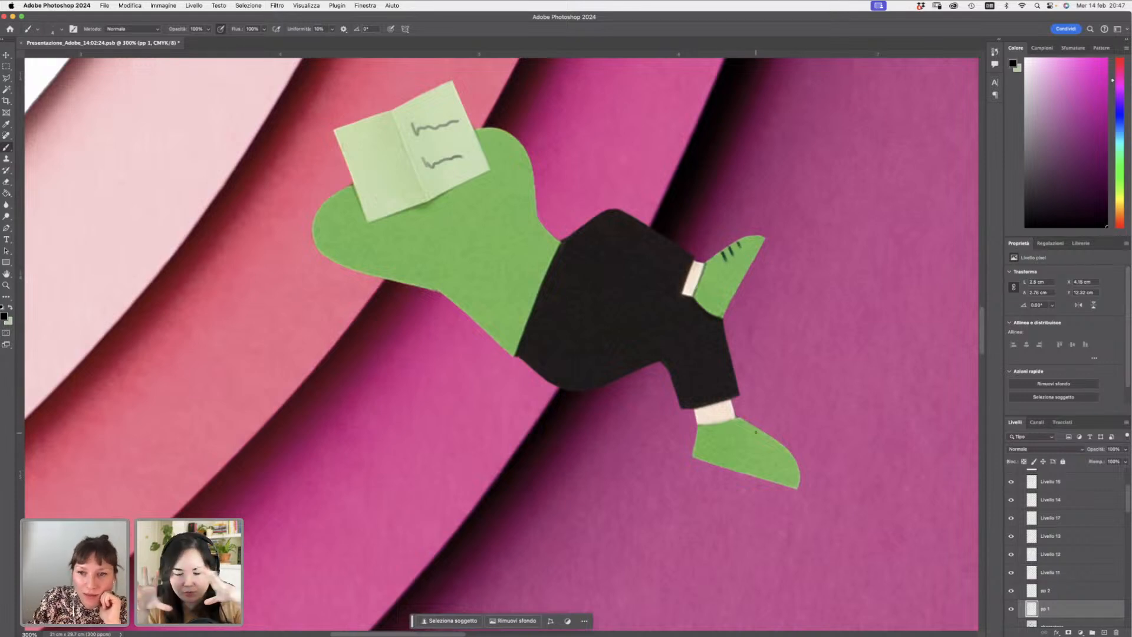
pyautogui.moveTo(756, 432); pyautogui.dragTo(751, 442)
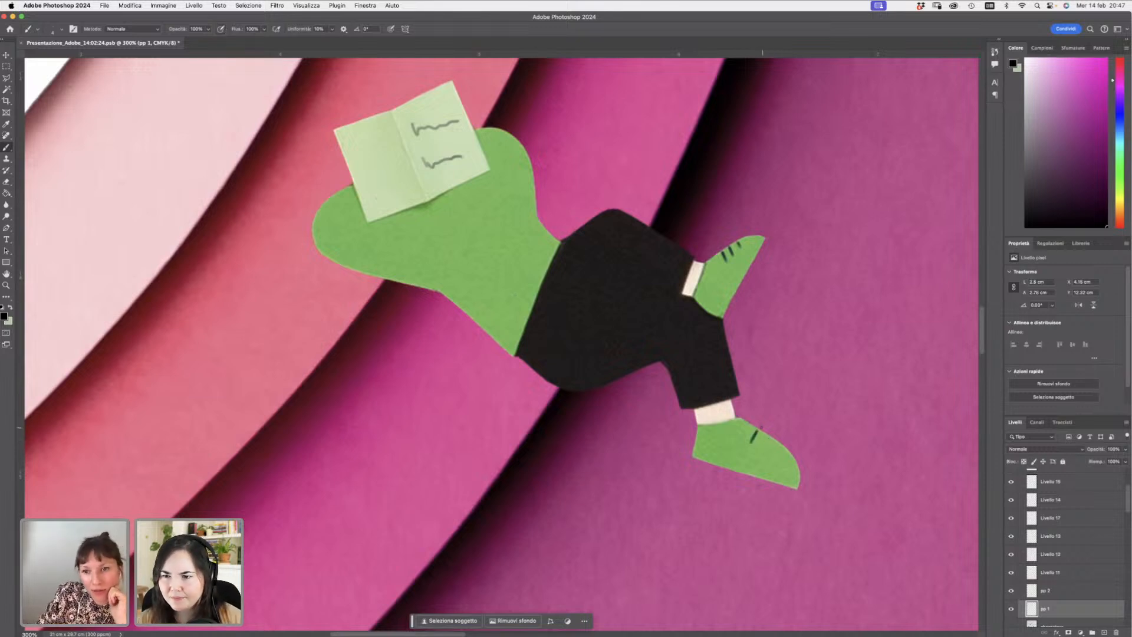
pyautogui.moveTo(764, 438)
pyautogui.mouseDown()
pyautogui.moveTo(757, 450)
pyautogui.moveTo(769, 447)
pyautogui.mouseUp()
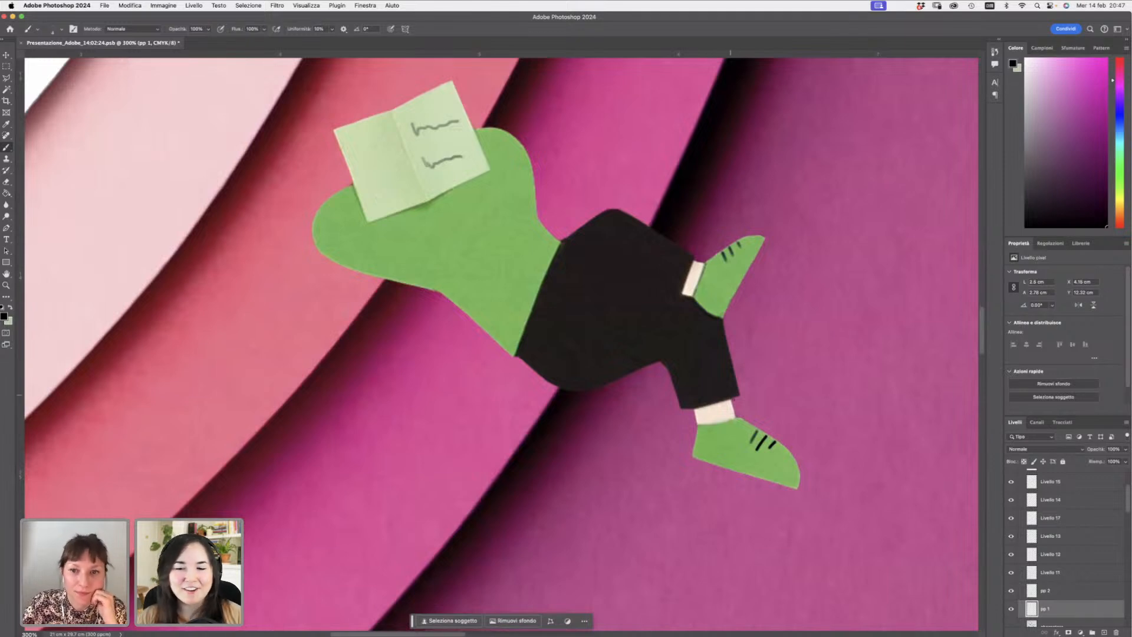
# - Set the foreground colour to a muted brown, H 21, S 36, B 53
pyautogui.click(10, 307)
pyautogui.click(3, 317)
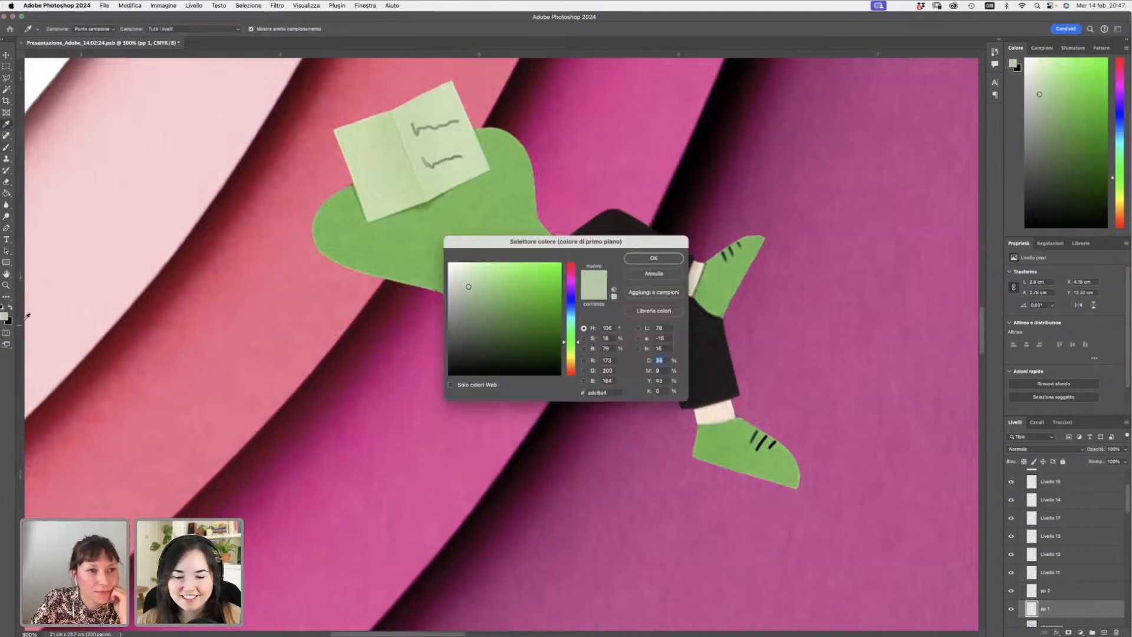
pyautogui.moveTo(552, 340); pyautogui.dragTo(494, 344)
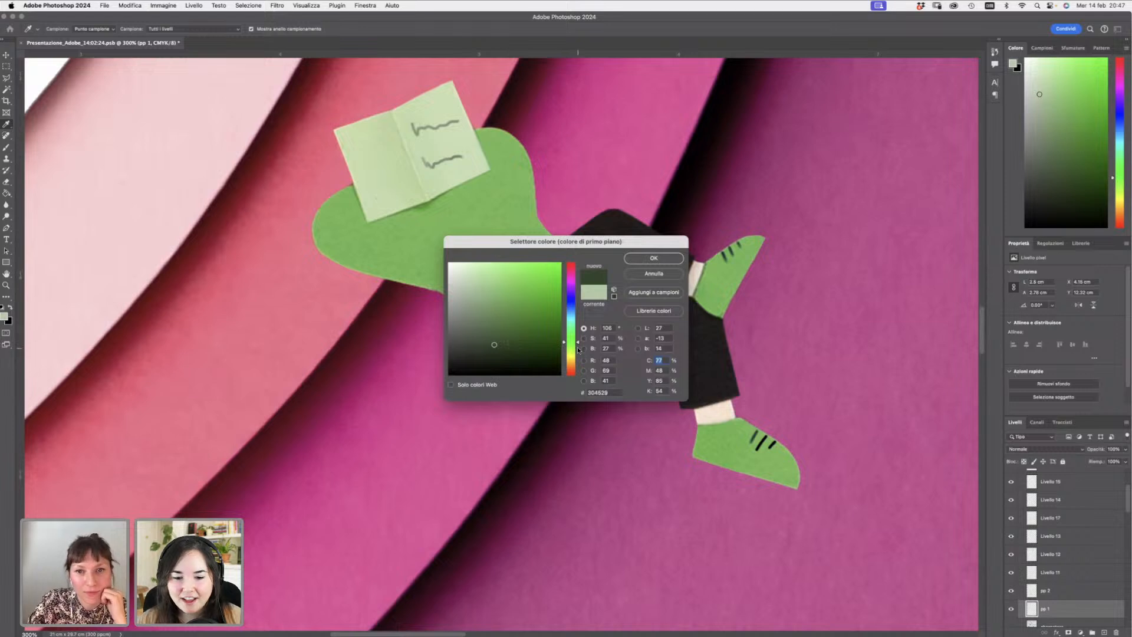
pyautogui.moveTo(578, 349); pyautogui.dragTo(578, 370)
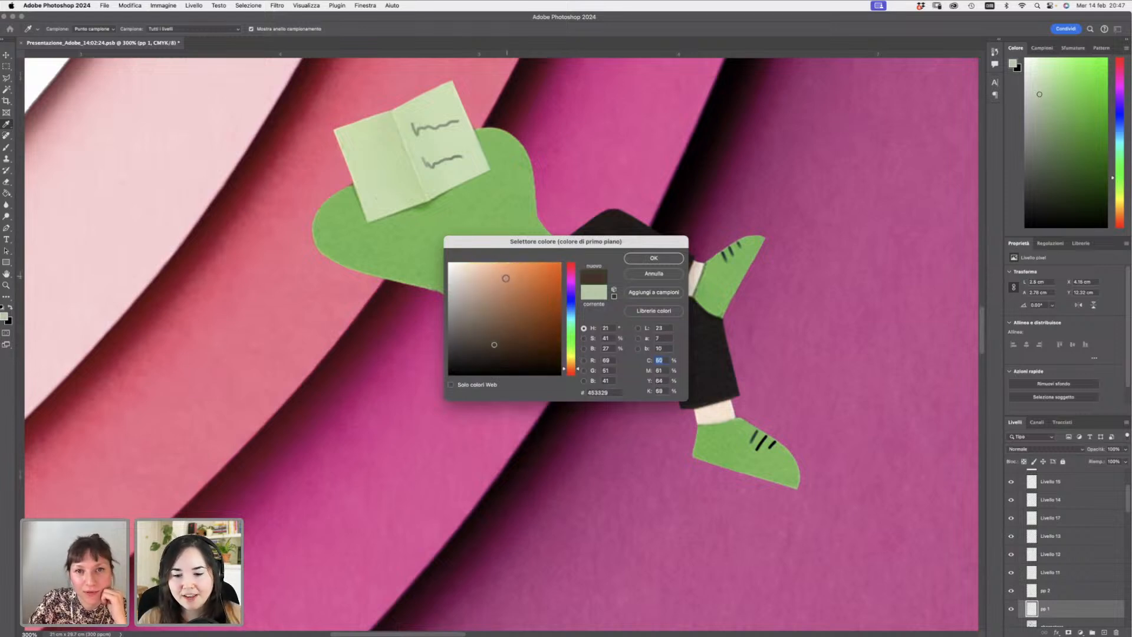
pyautogui.click(502, 296)
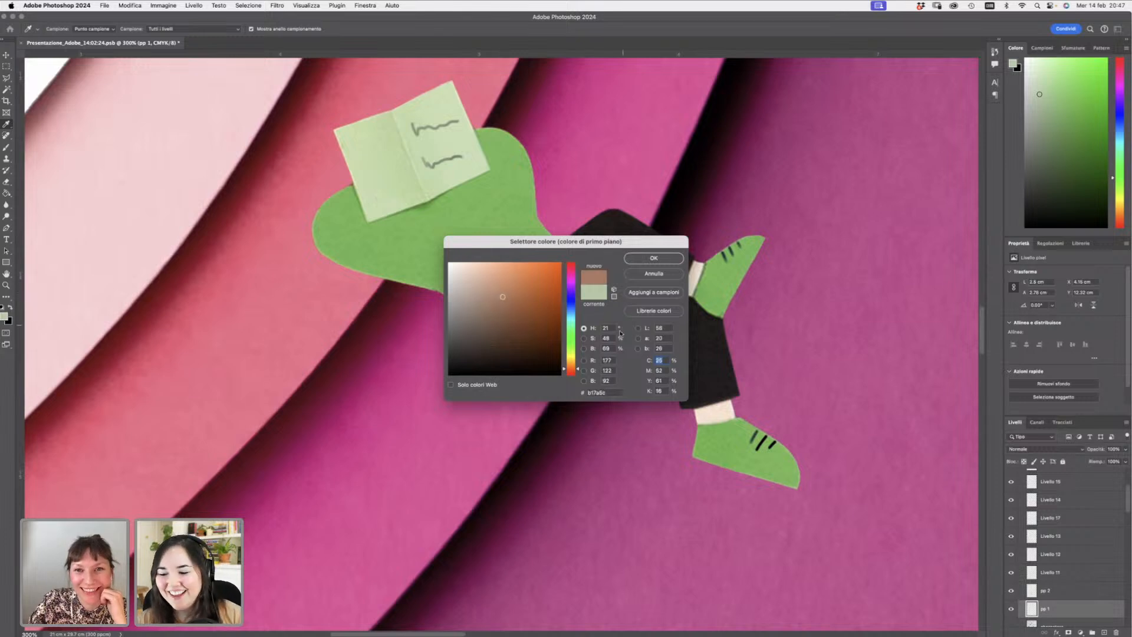
pyautogui.moveTo(497, 322); pyautogui.dragTo(489, 316)
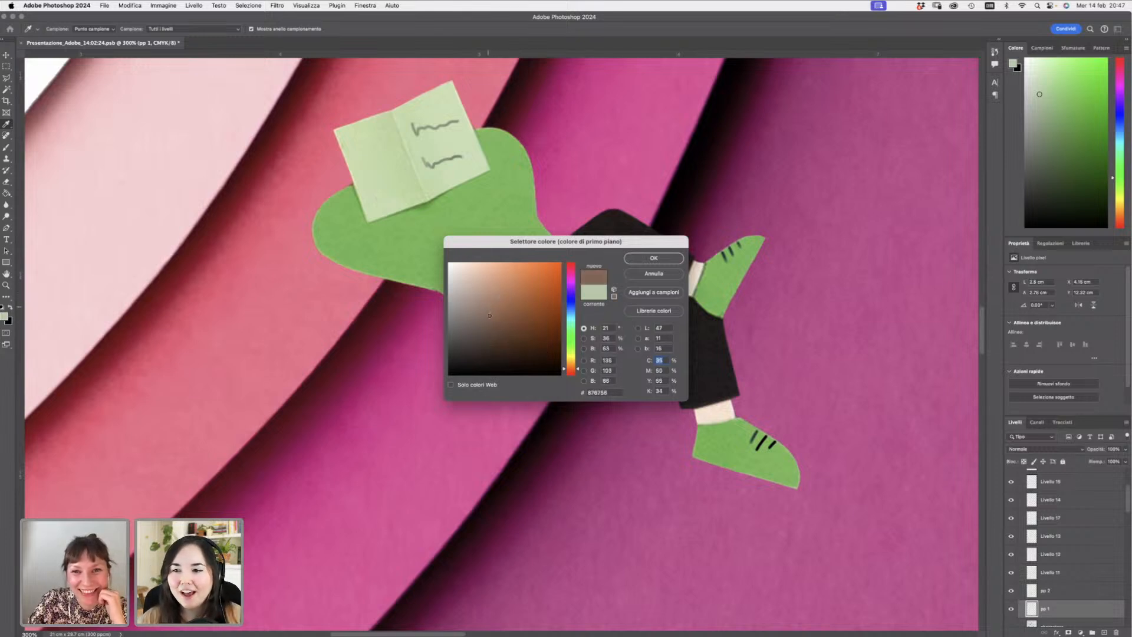
pyautogui.click(653, 258)
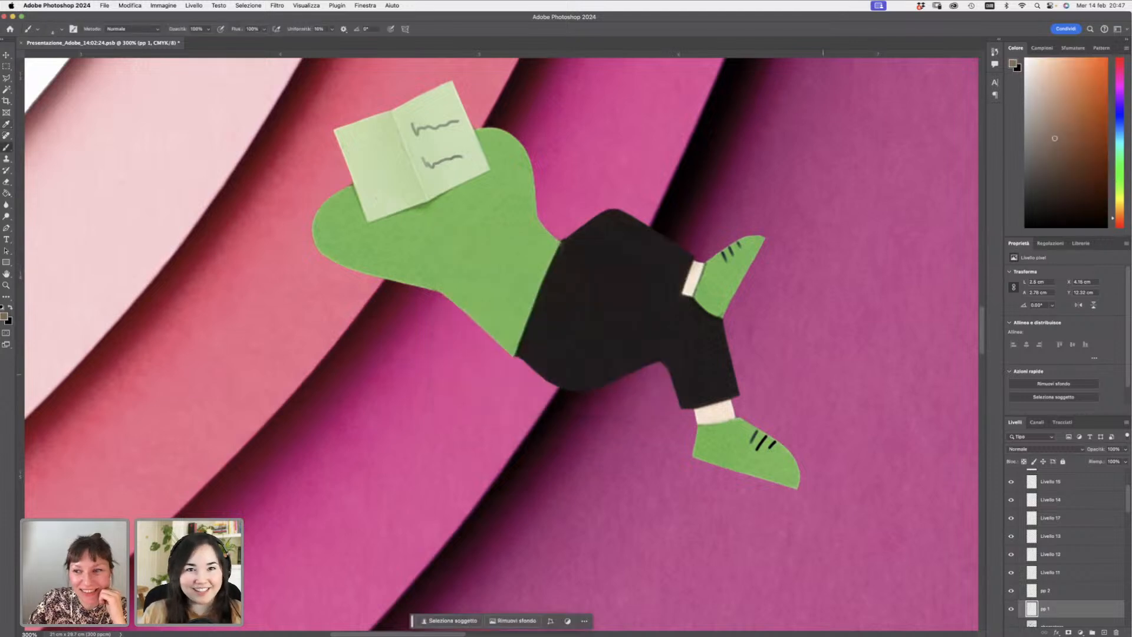
# - On a new layer, paint a brown sock over the reader's lower ankle and set the layer's blending mode to Moltiplica
pyautogui.click(1104, 631)
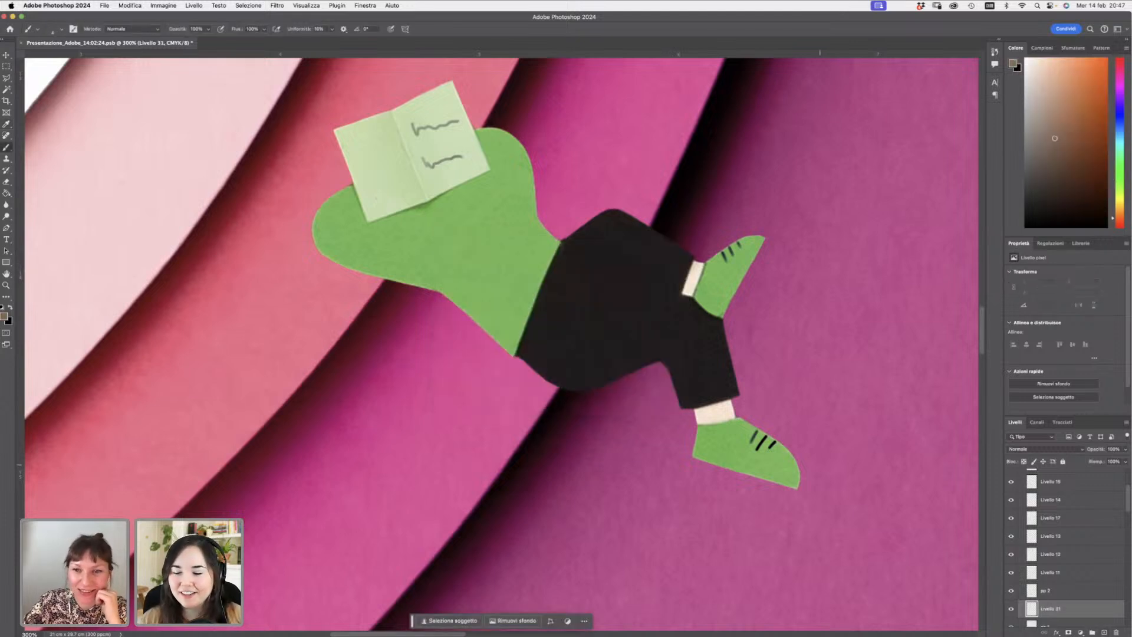
pyautogui.rightClick(710, 414)
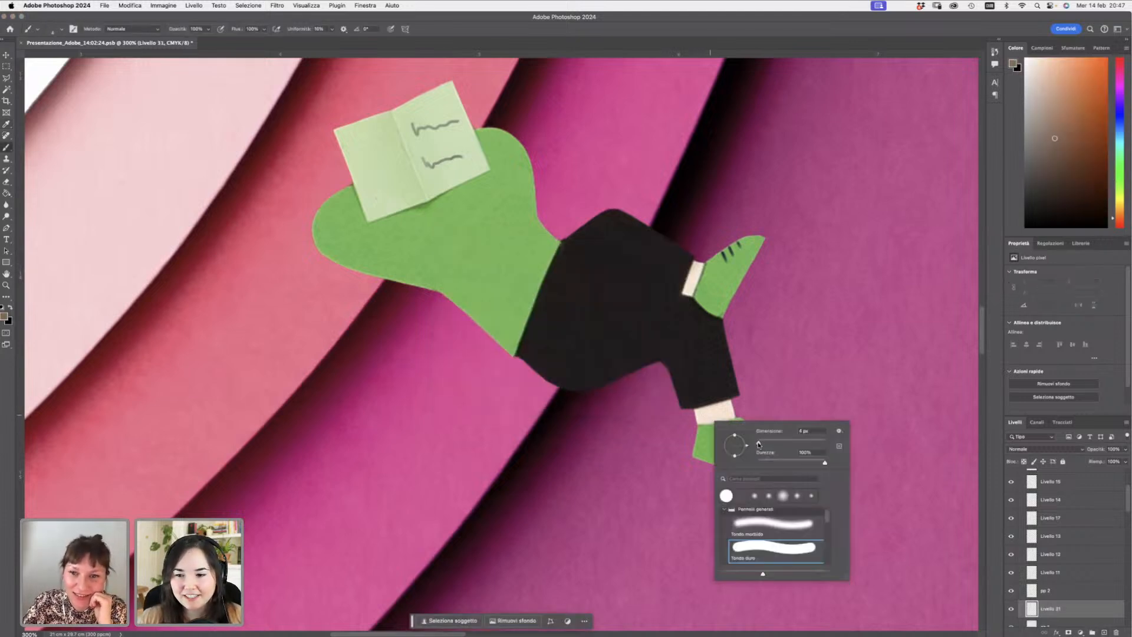
pyautogui.moveTo(713, 409)
pyautogui.mouseDown()
pyautogui.moveTo(713, 419)
pyautogui.moveTo(697, 410)
pyautogui.moveTo(700, 425)
pyautogui.moveTo(731, 417)
pyautogui.moveTo(719, 407)
pyautogui.mouseUp()
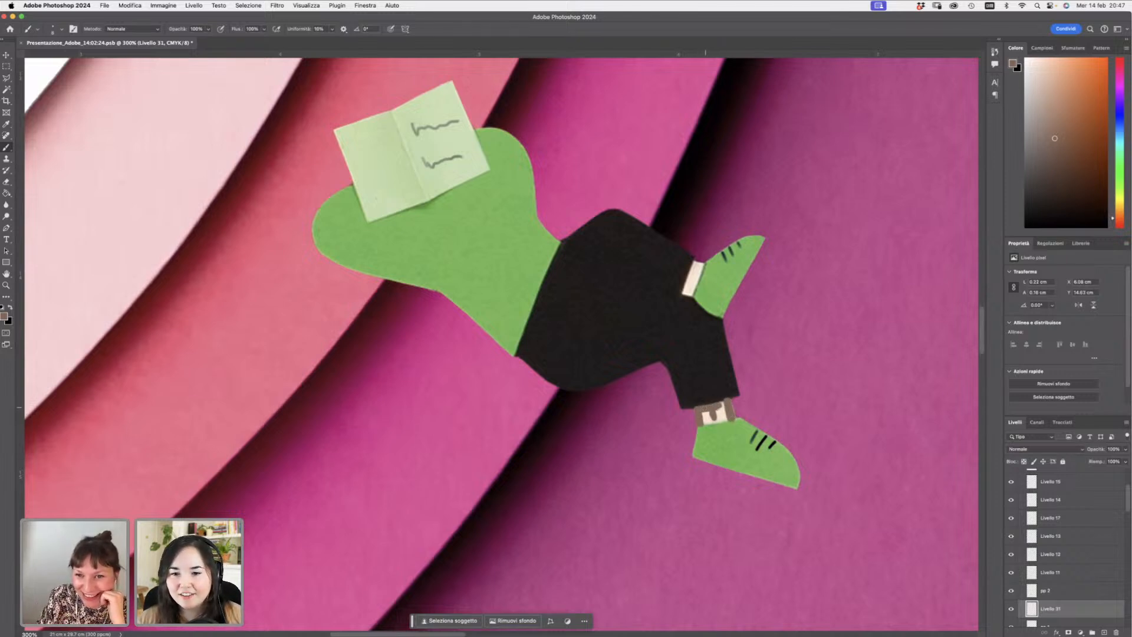
pyautogui.moveTo(708, 404)
pyautogui.mouseDown()
pyautogui.moveTo(724, 401)
pyautogui.moveTo(720, 424)
pyautogui.moveTo(729, 420)
pyautogui.moveTo(702, 415)
pyautogui.mouseUp()
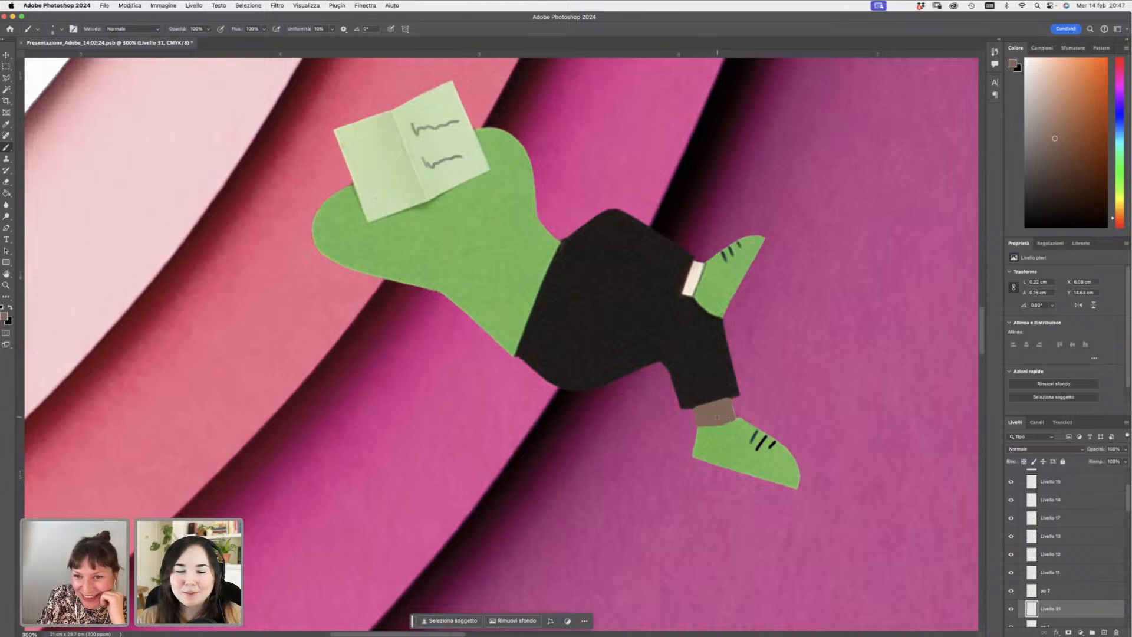
pyautogui.click(1044, 449)
pyautogui.click(1038, 481)
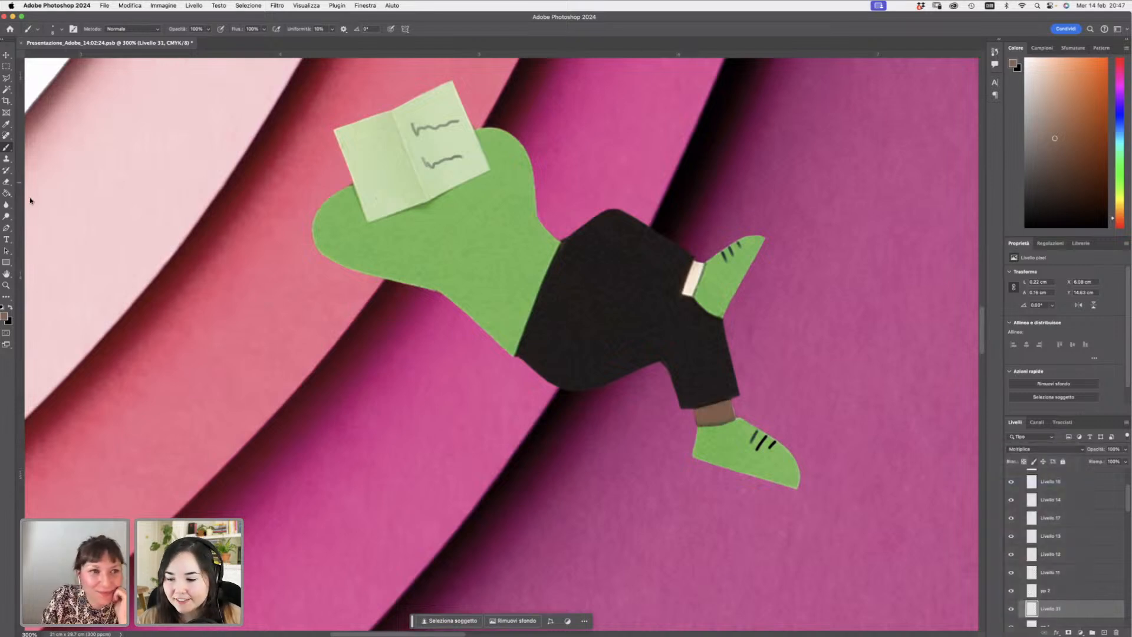
# - Erase the excess brown around the lower sock with a round eraser to tidy its shape
pyautogui.click(6, 182)
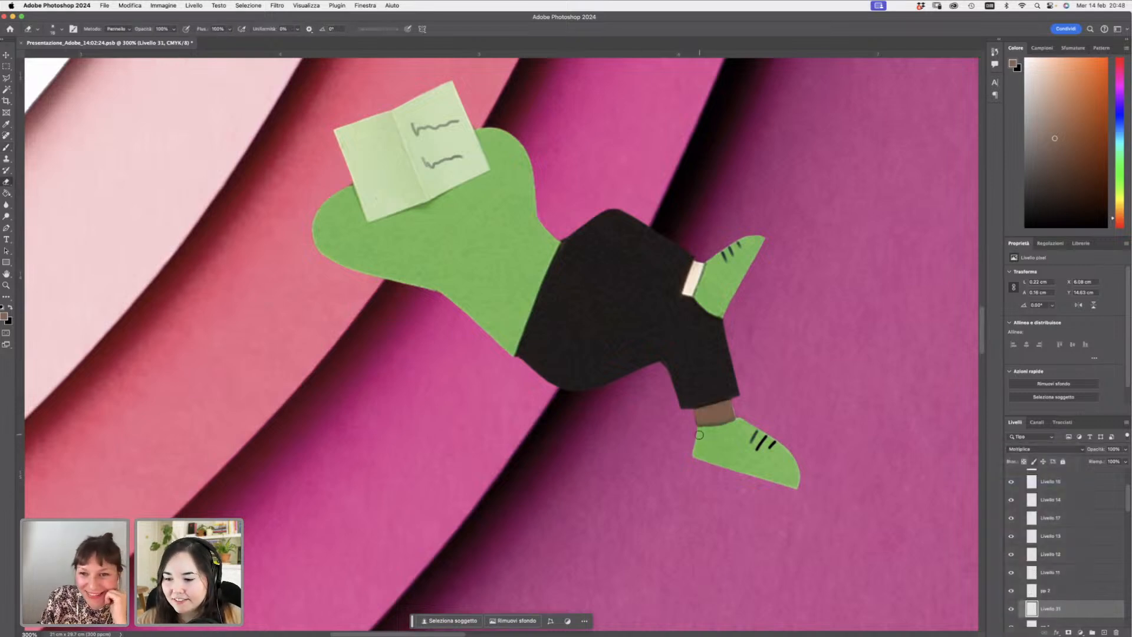
pyautogui.rightClick(695, 463)
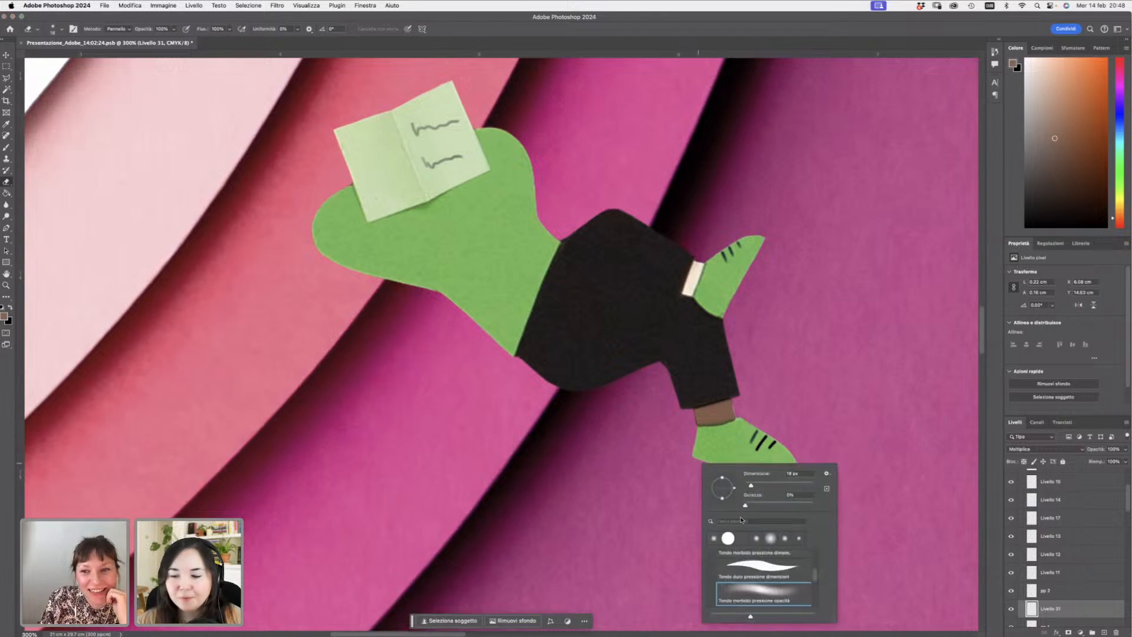
pyautogui.moveTo(817, 566); pyautogui.dragTo(817, 562)
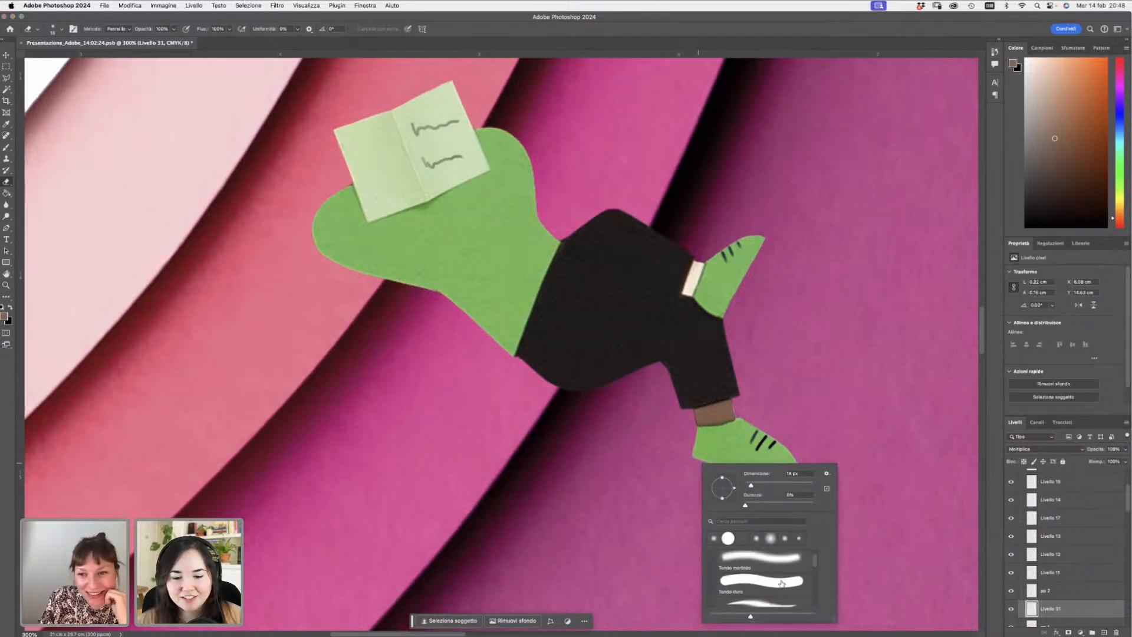
pyautogui.click(778, 580)
pyautogui.click(700, 433)
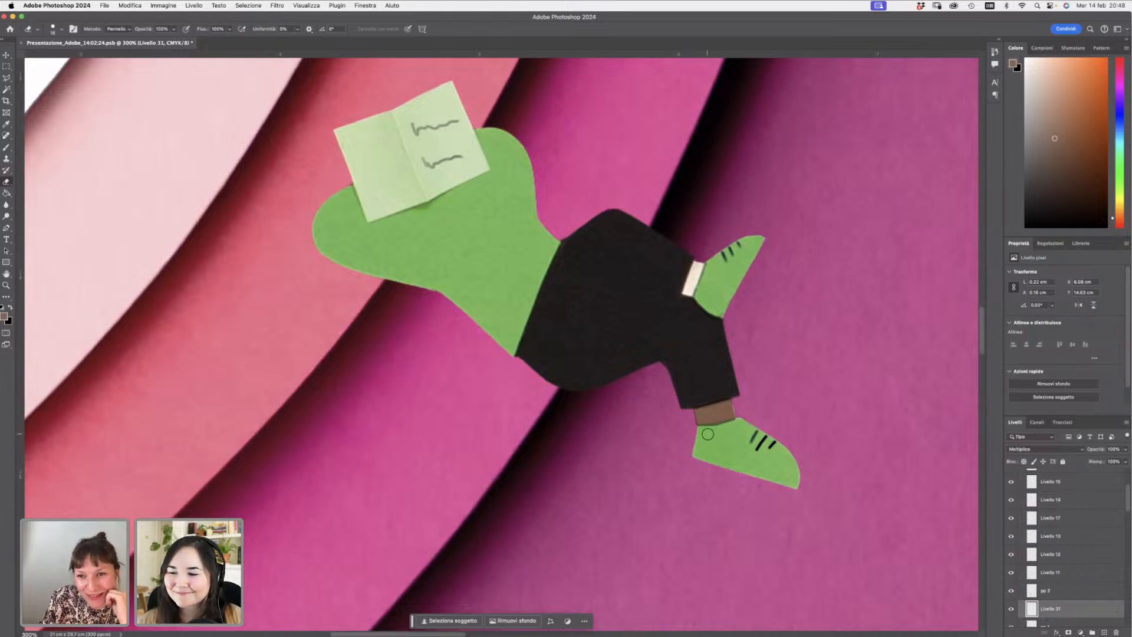
pyautogui.moveTo(689, 426); pyautogui.dragTo(688, 415)
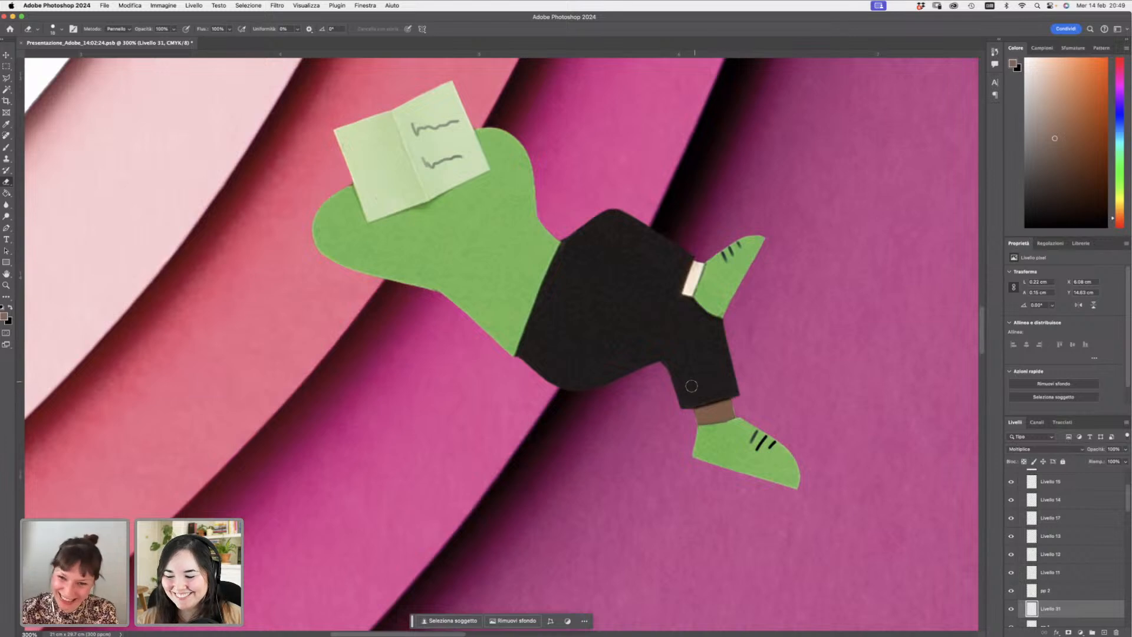
pyautogui.moveTo(685, 399)
pyautogui.mouseDown()
pyautogui.moveTo(729, 391)
pyautogui.moveTo(717, 381)
pyautogui.mouseUp()
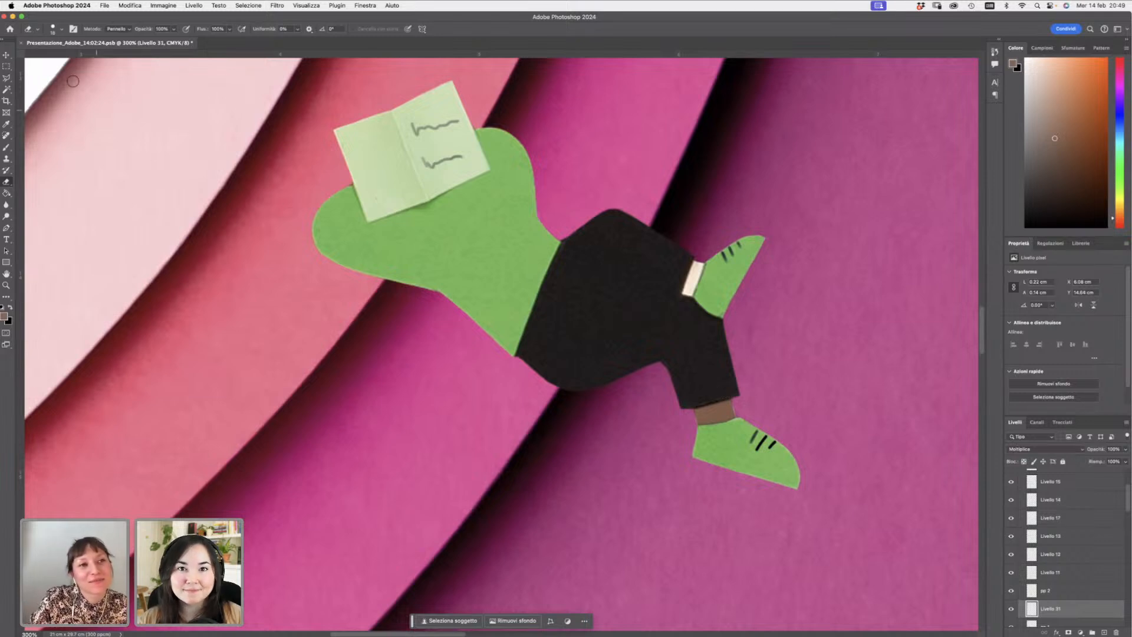
# - Paint a brown sock over the reader's upper ankle with the brush
pyautogui.click(6, 147)
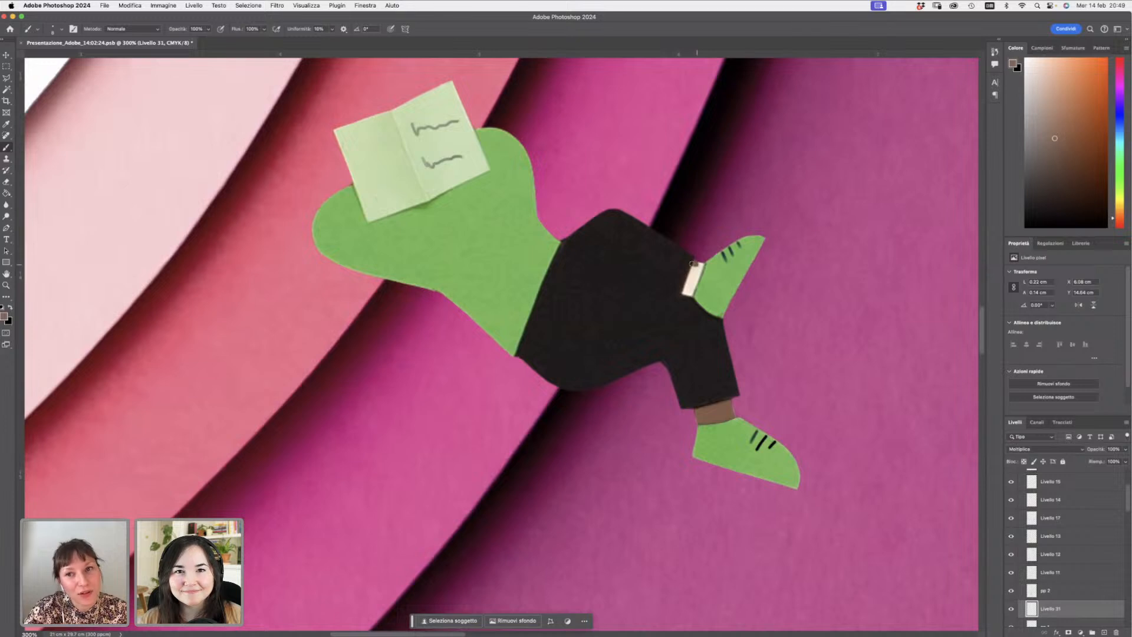
pyautogui.moveTo(693, 264); pyautogui.dragTo(684, 289)
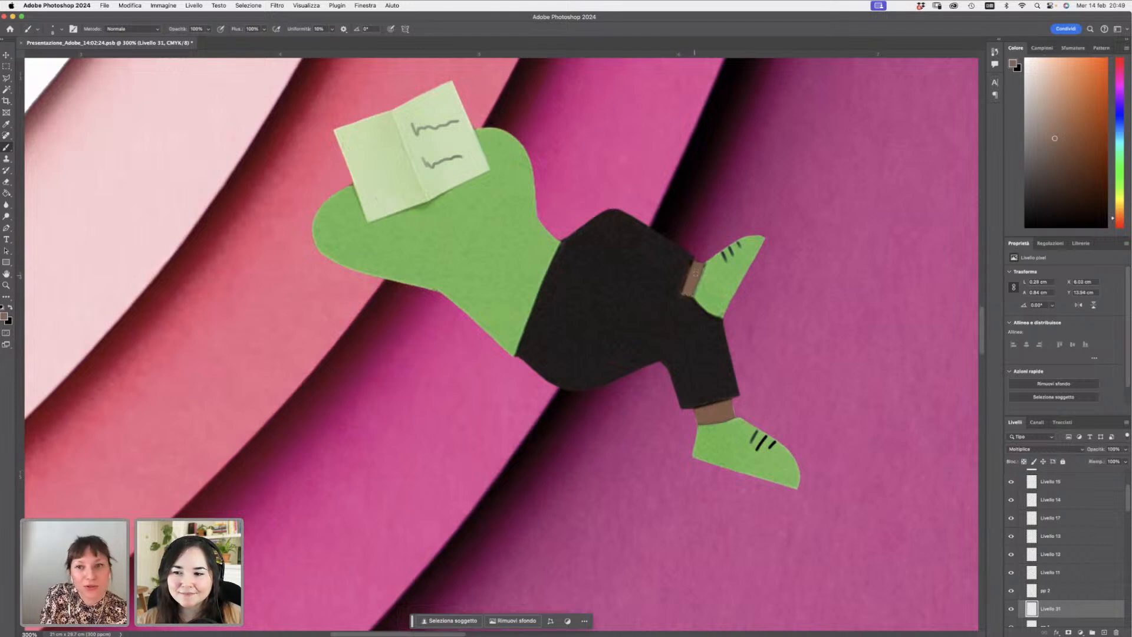
pyautogui.press('e')
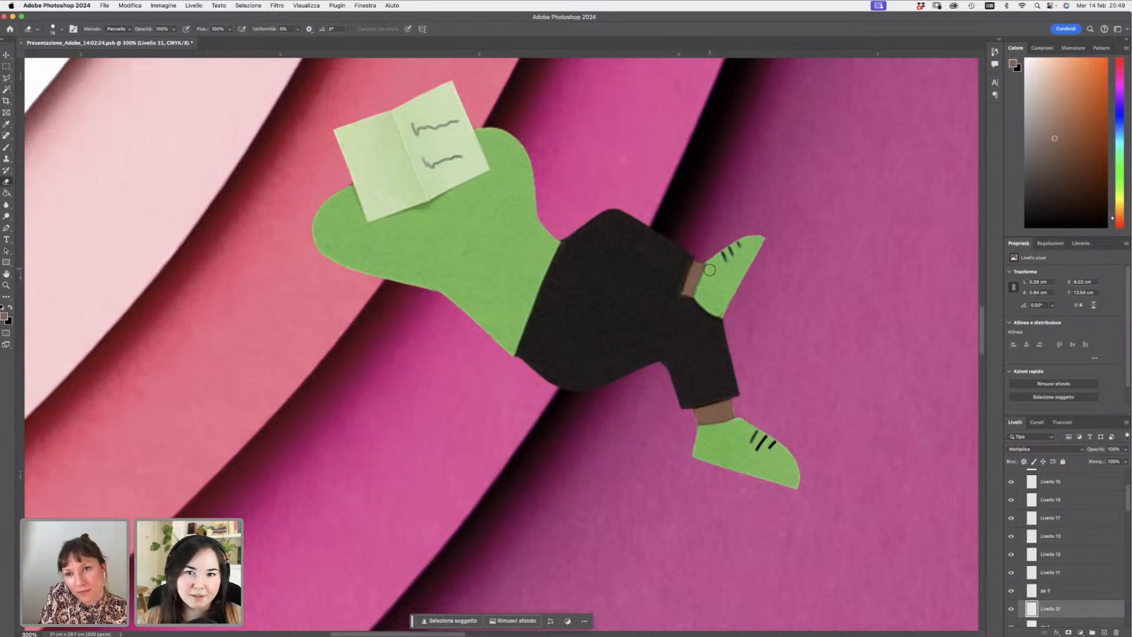
pyautogui.moveTo(709, 269)
pyautogui.mouseDown()
pyautogui.moveTo(702, 282)
pyautogui.moveTo(713, 262)
pyautogui.mouseUp()
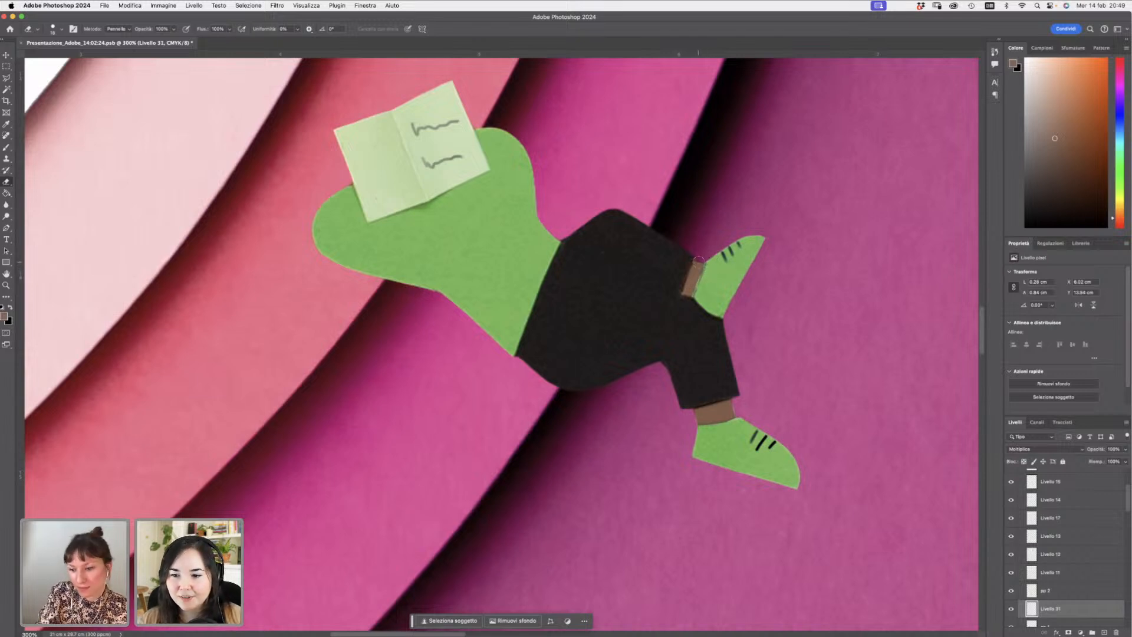
pyautogui.press('super+z')
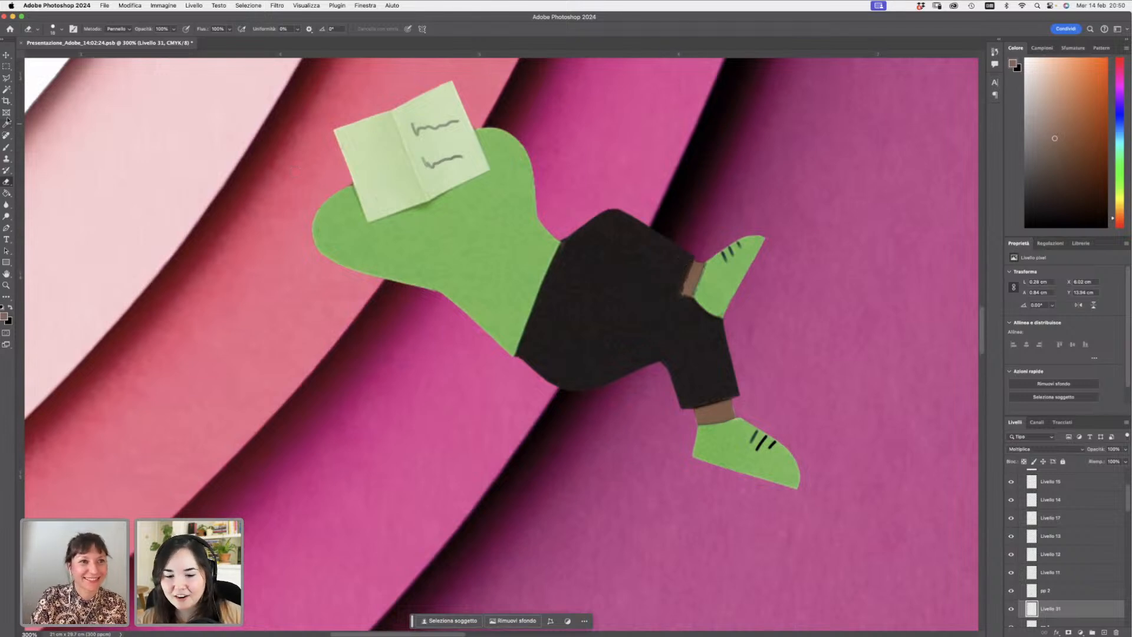
pyautogui.click(7, 147)
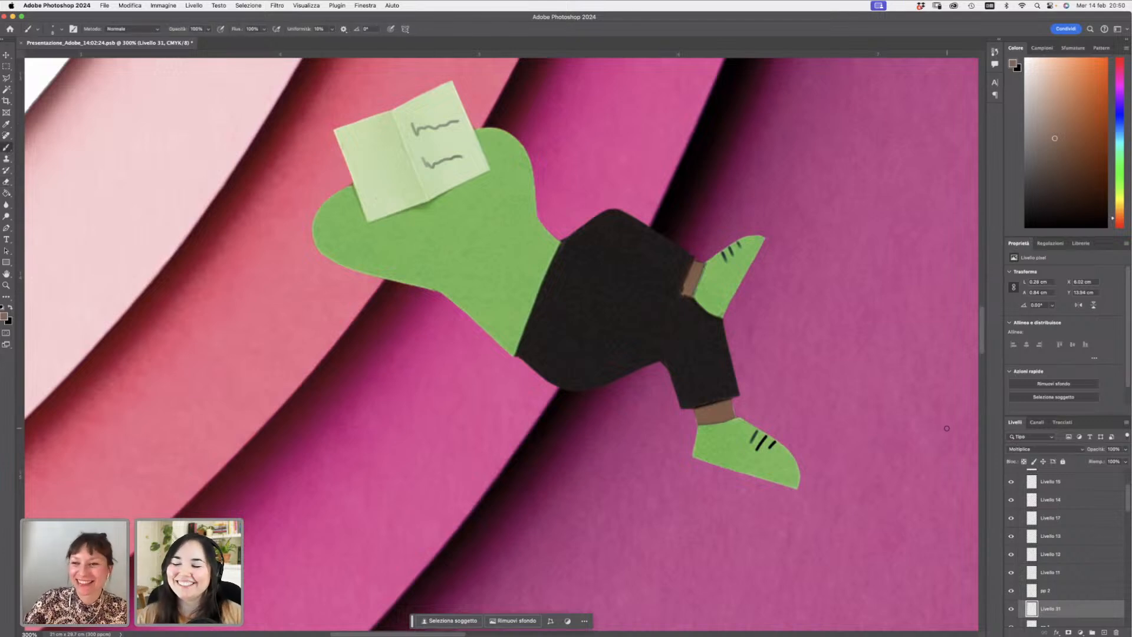
pyautogui.press('z')
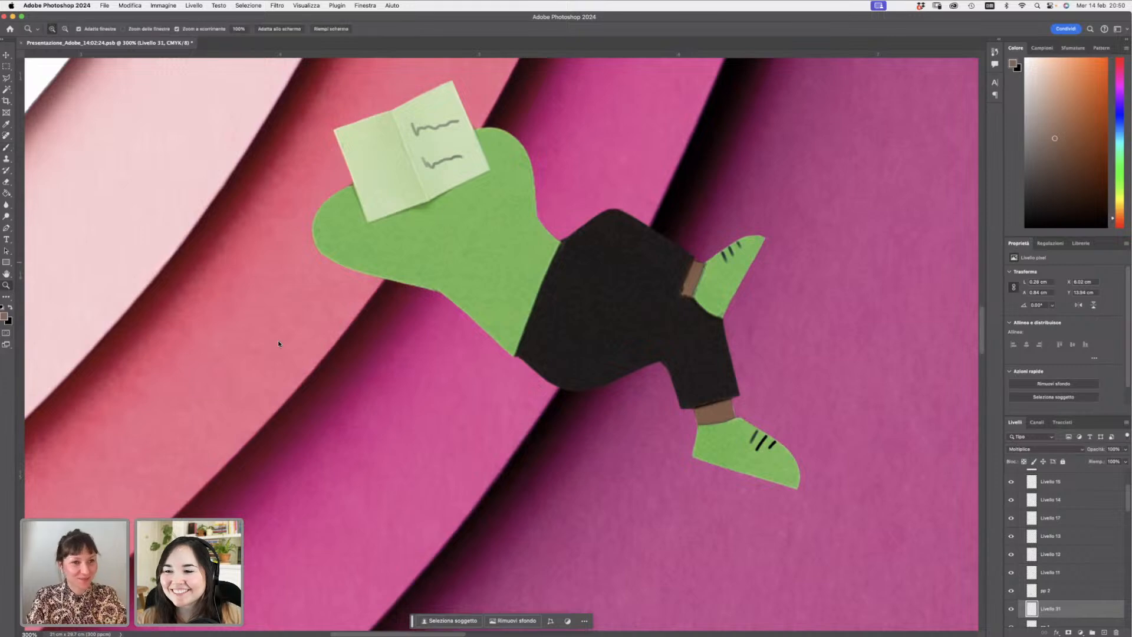
# - Zoom out and pan across the canvas to review the whole pink path composition next to the reference image
pyautogui.keyDown('alt'); pyautogui.click(761, 366); pyautogui.keyUp('alt')
pyautogui.keyDown('alt'); pyautogui.click(760, 365); pyautogui.keyUp('alt')
pyautogui.keyDown('alt'); pyautogui.click(761, 365); pyautogui.keyUp('alt')
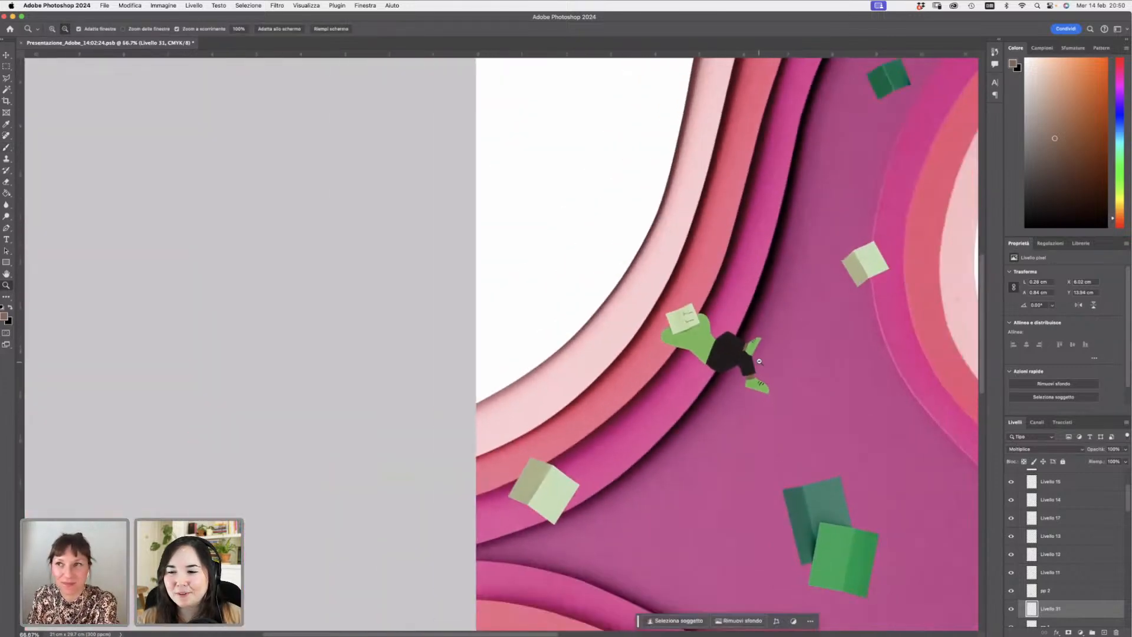
pyautogui.keyDown('alt'); pyautogui.click(764, 409); pyautogui.keyUp('alt')
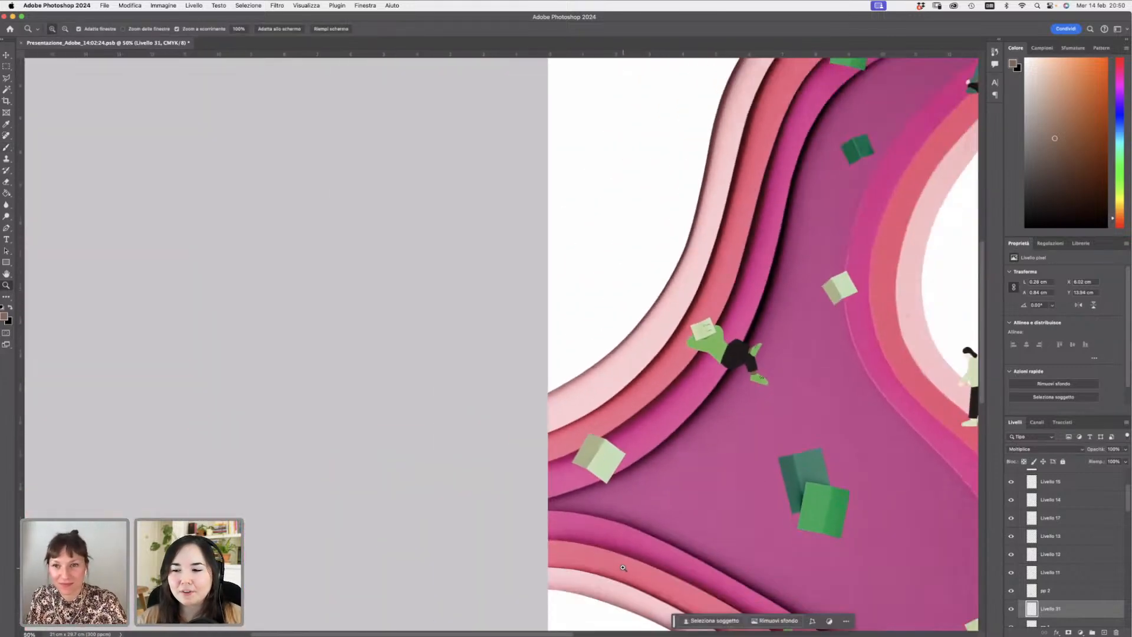
pyautogui.hscroll(10, 619, 605)
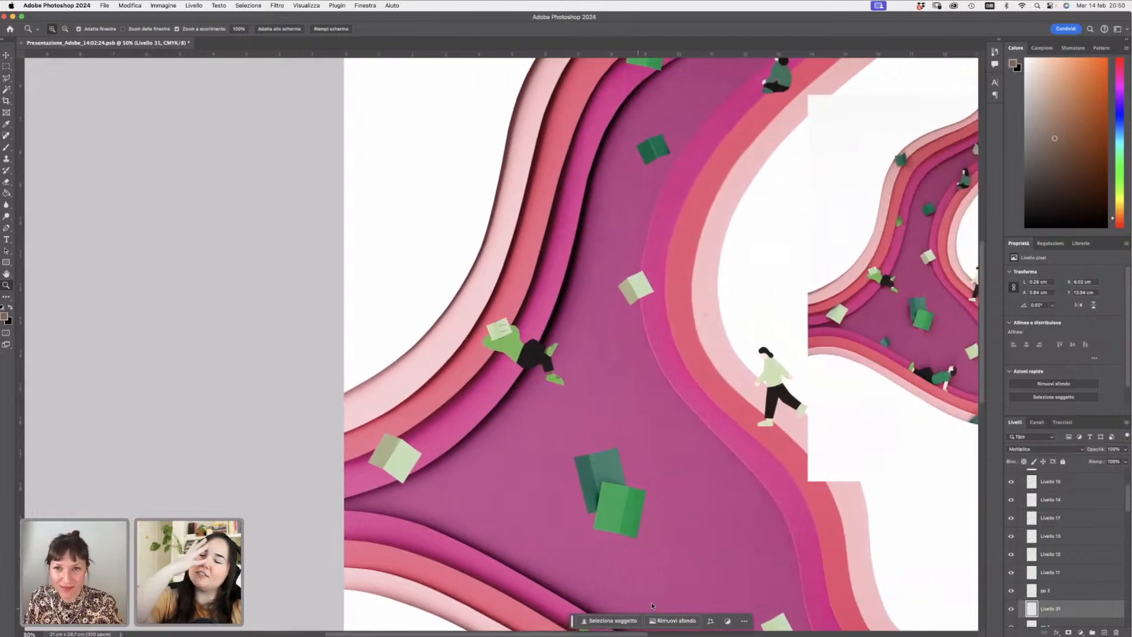
pyautogui.hscroll(2, 660, 605)
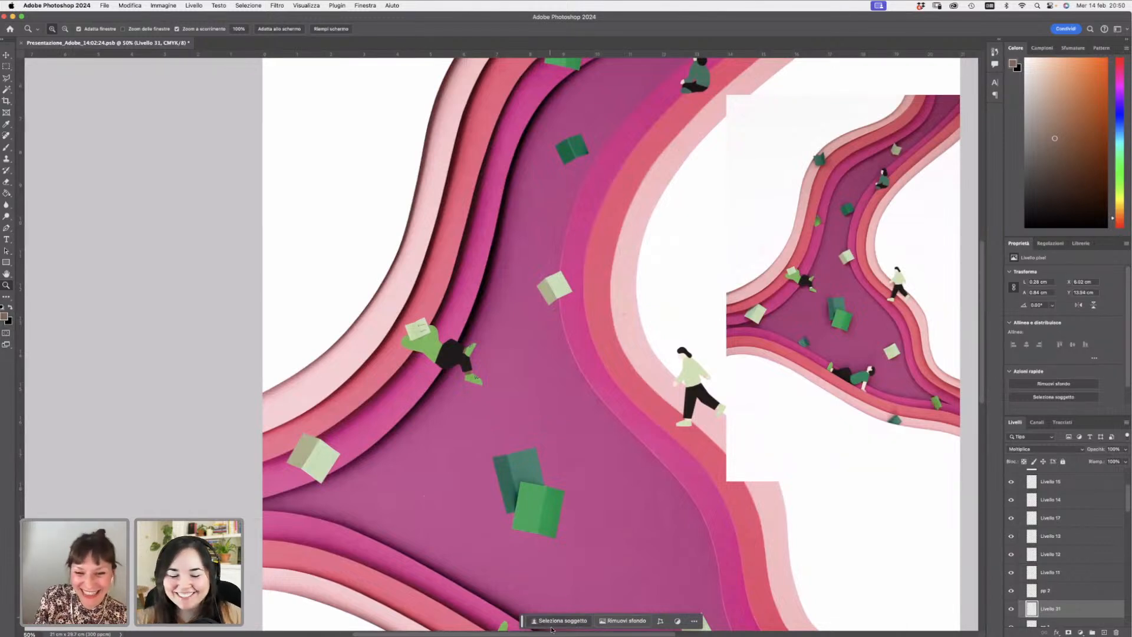
pyautogui.hscroll(10, 614, 333)
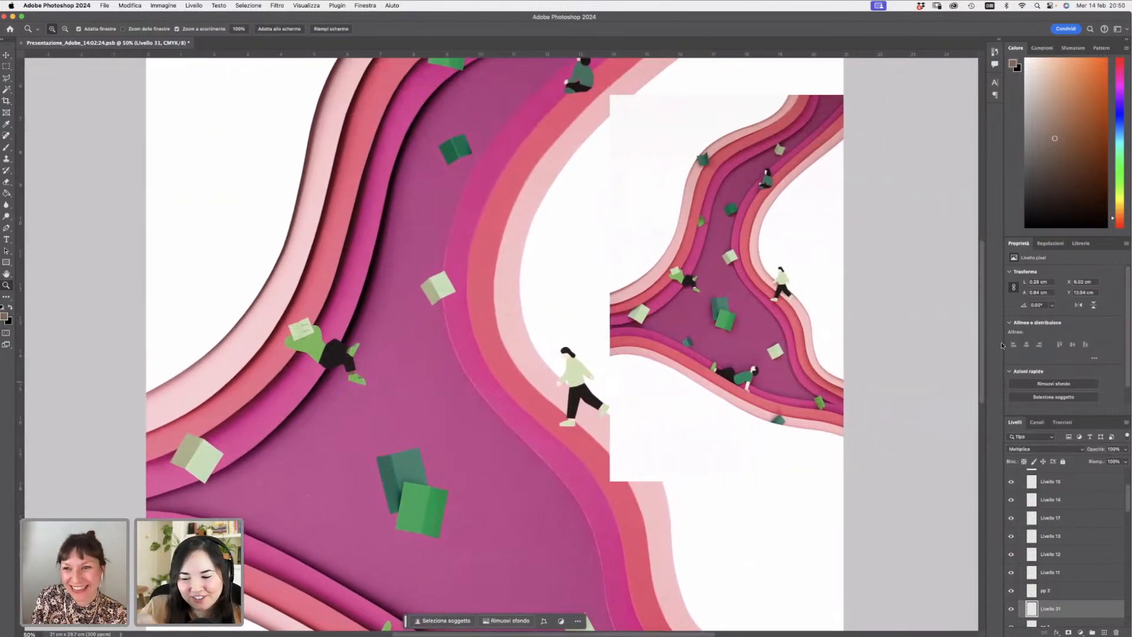
pyautogui.scroll(5, 1127, 502)
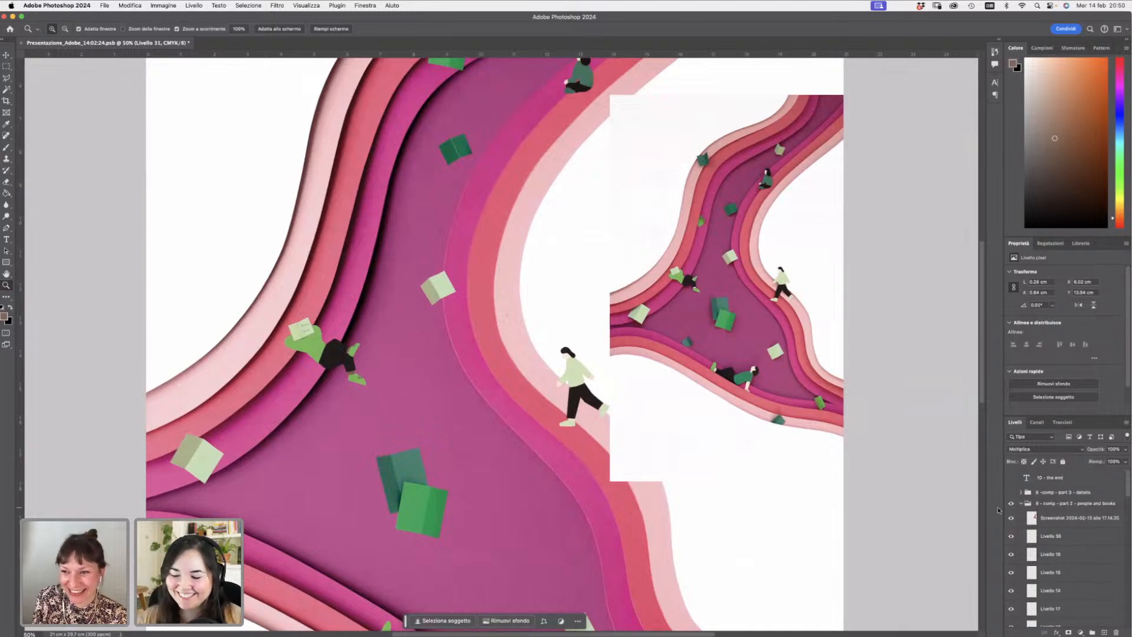
# - Hide the people-and-books group and inspect the finished purple version of the illustration at different zoom levels
pyautogui.click(1010, 503)
pyautogui.click(1008, 503)
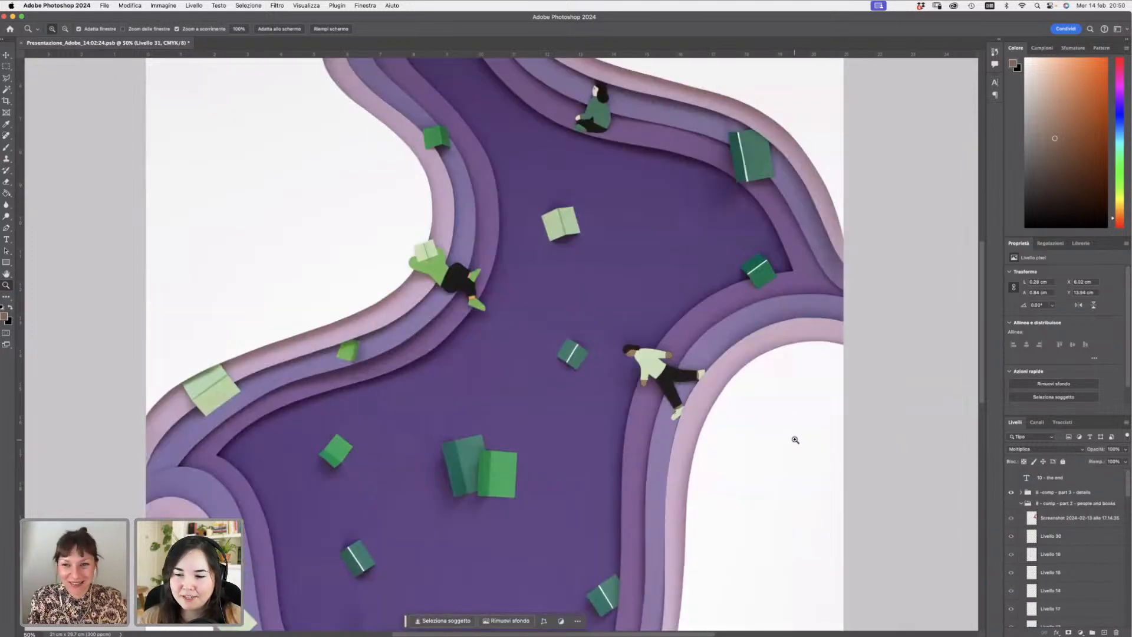
pyautogui.press('alt')
pyautogui.keyDown('alt'); pyautogui.click(753, 402); pyautogui.keyUp('alt')
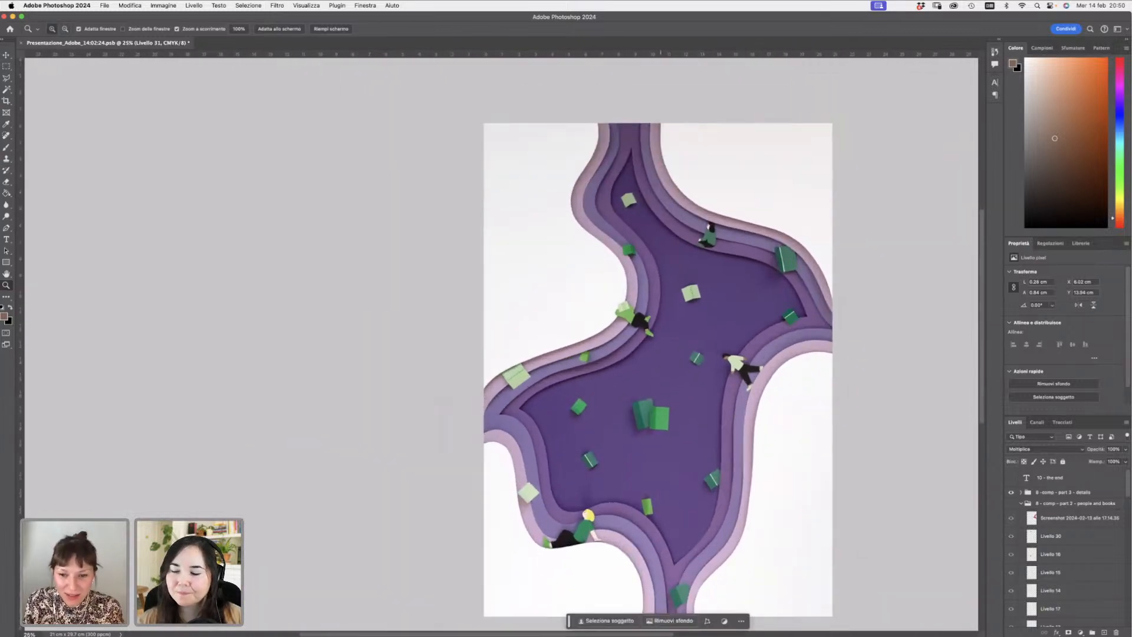
pyautogui.moveTo(661, 633); pyautogui.dragTo(704, 634)
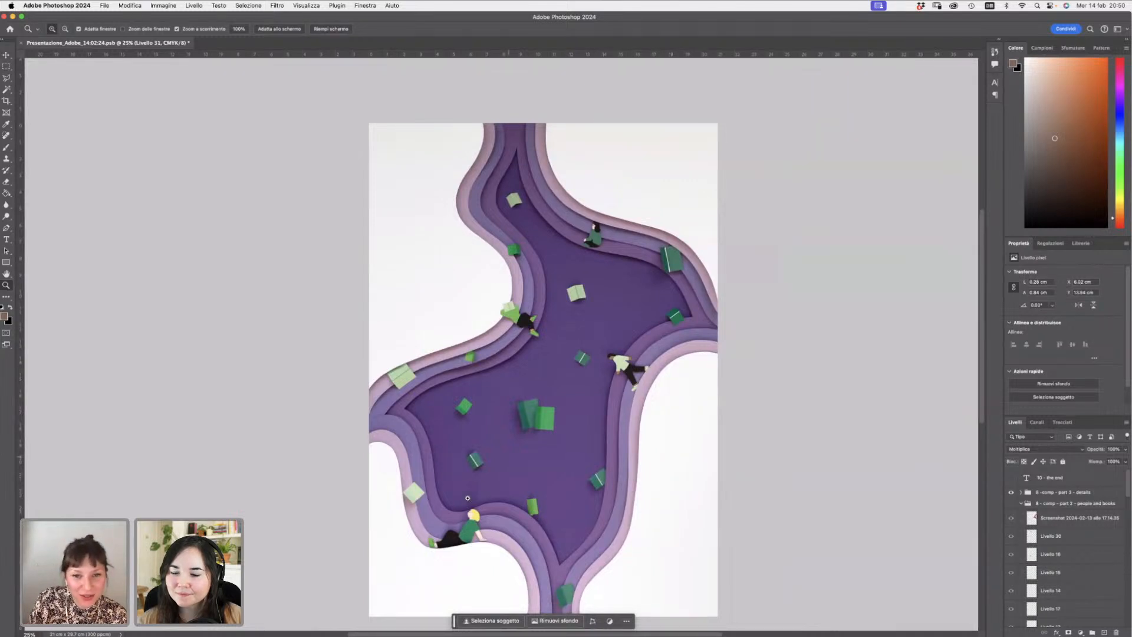
pyautogui.moveTo(471, 522); pyautogui.dragTo(483, 512)
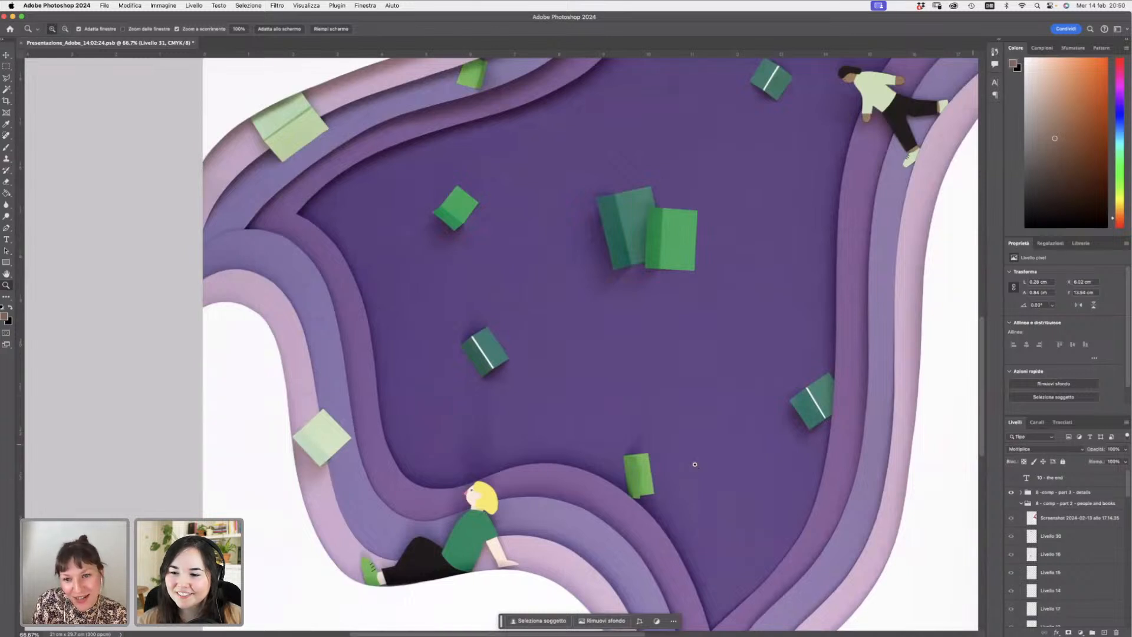
pyautogui.scroll(10, 990, 439)
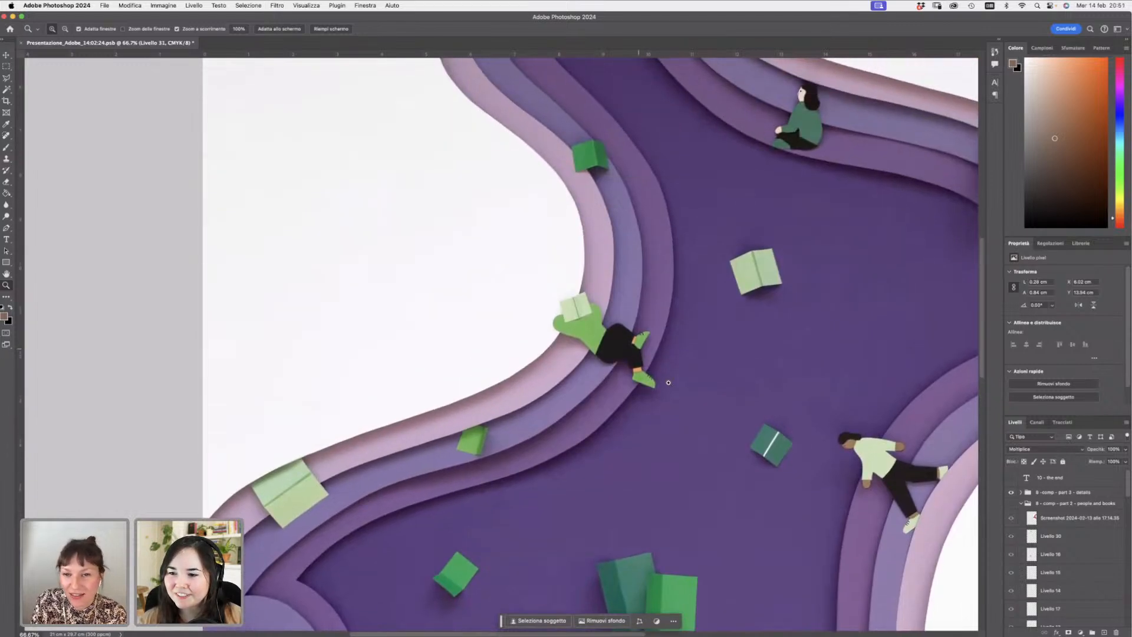
pyautogui.scroll(10, 979, 310)
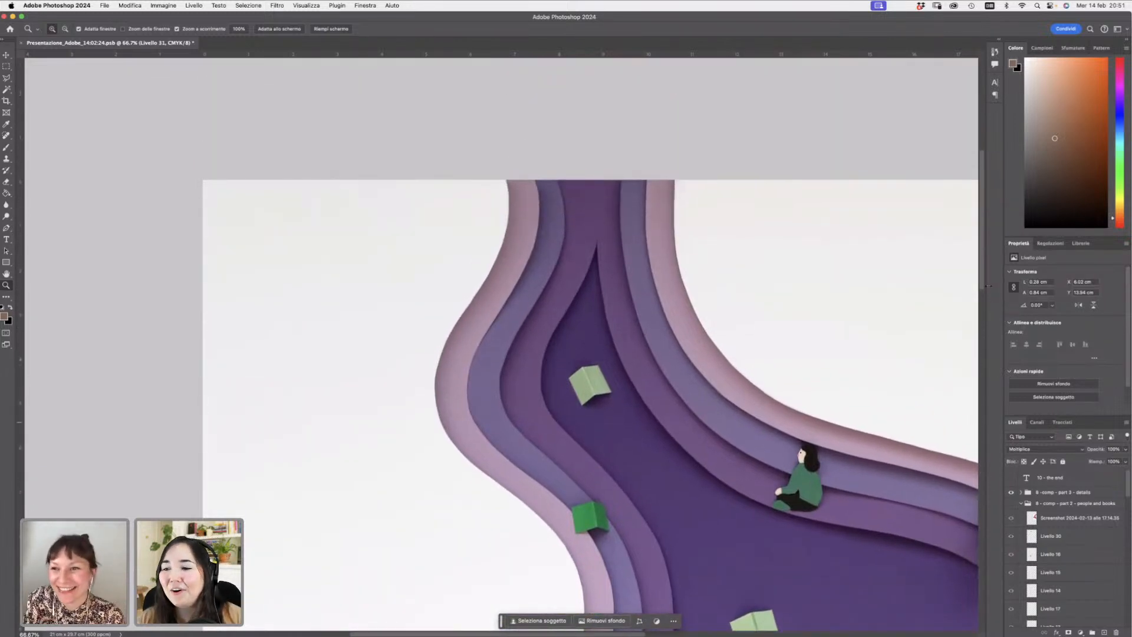
pyautogui.moveTo(982, 285); pyautogui.dragTo(956, 457)
pyautogui.keyDown('alt'); pyautogui.click(660, 379); pyautogui.keyUp('alt')
pyautogui.keyDown('alt'); pyautogui.click(659, 381); pyautogui.keyUp('alt')
pyautogui.keyDown('alt'); pyautogui.click(655, 379); pyautogui.keyUp('alt')
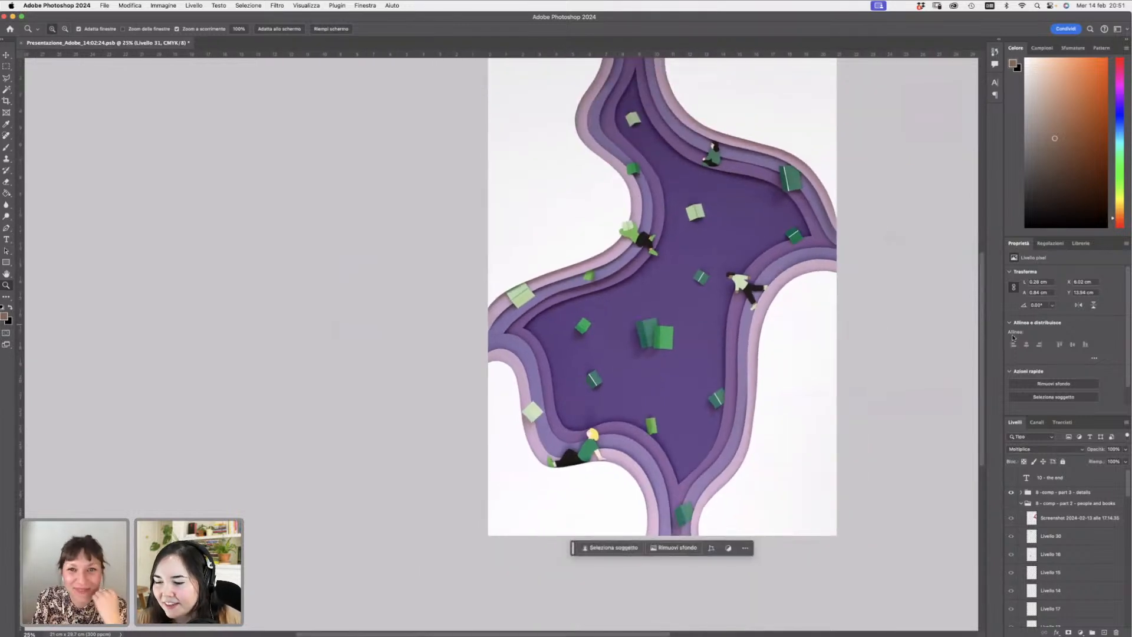
pyautogui.moveTo(980, 313); pyautogui.dragTo(987, 288)
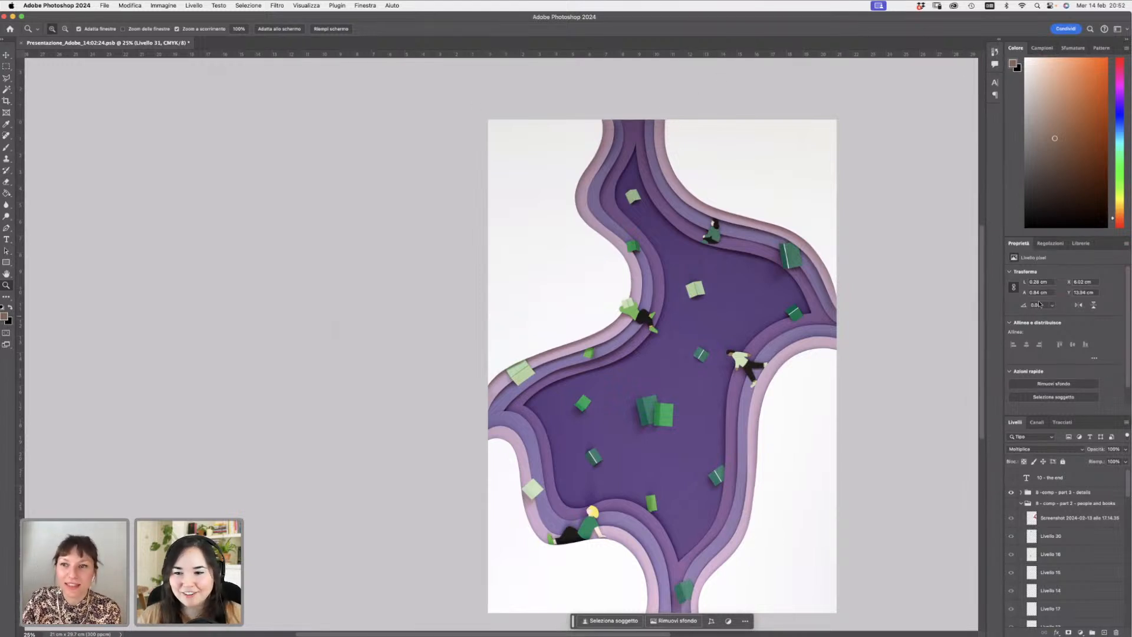
# - Collapse the working groups, open the details group and toggle the pink illustration copy layer to compare both versions
pyautogui.scroll(-2, 977, 286)
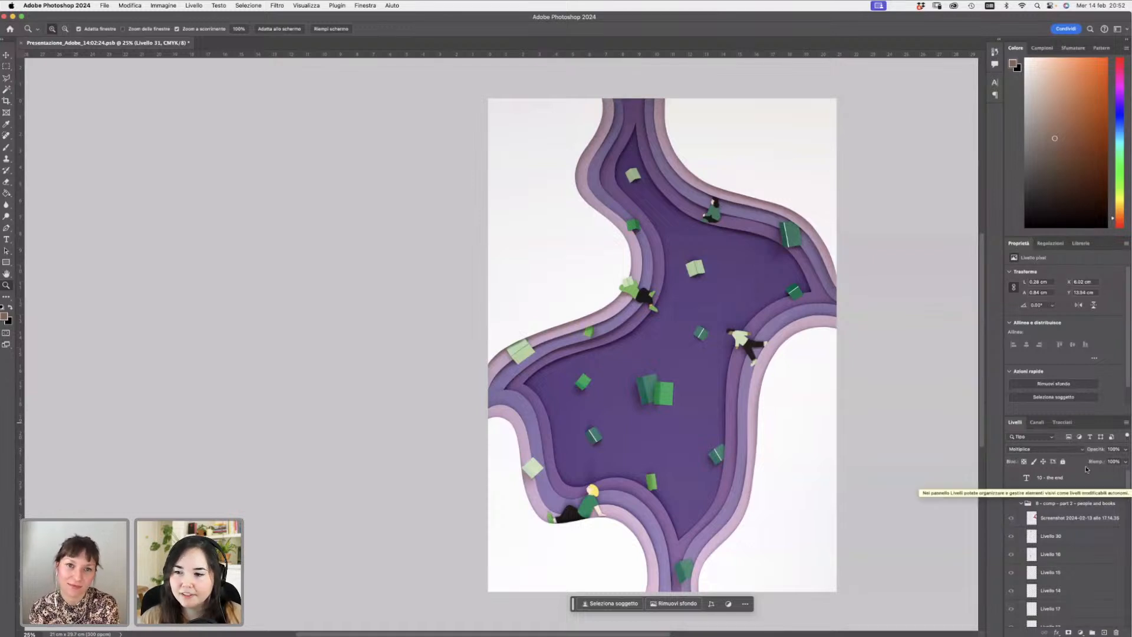
pyautogui.click(1020, 502)
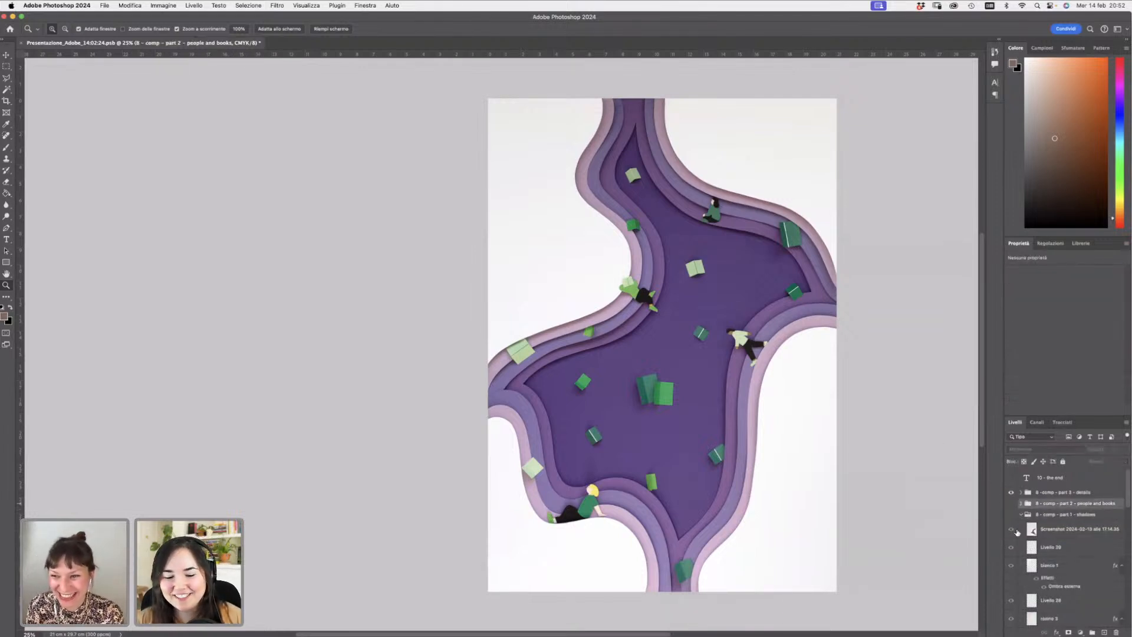
pyautogui.click(1020, 513)
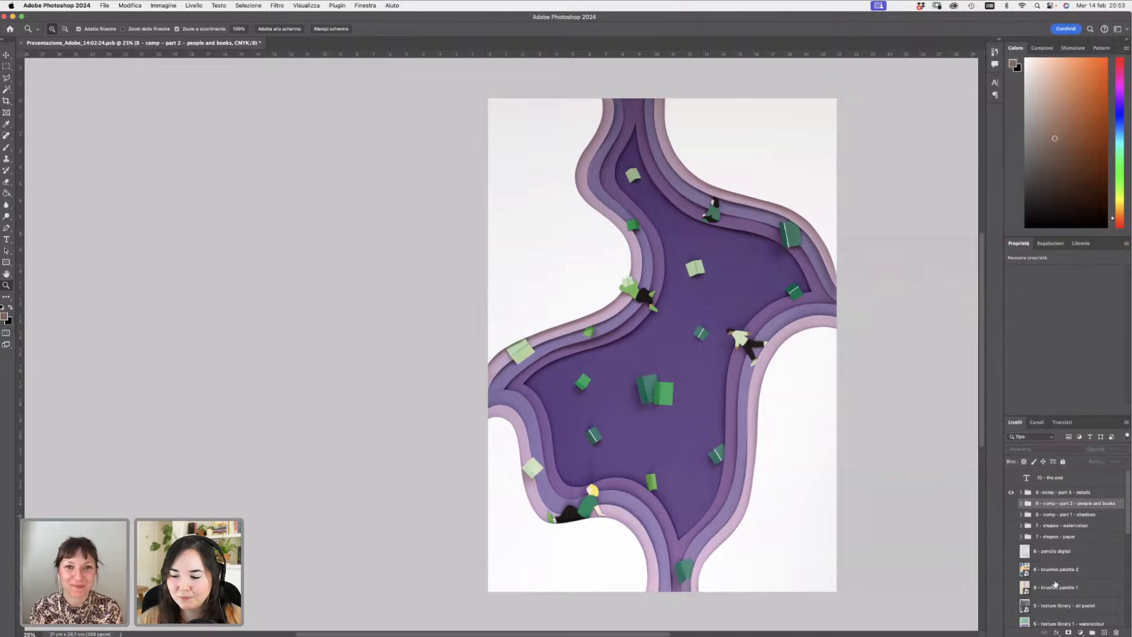
pyautogui.click(1065, 492)
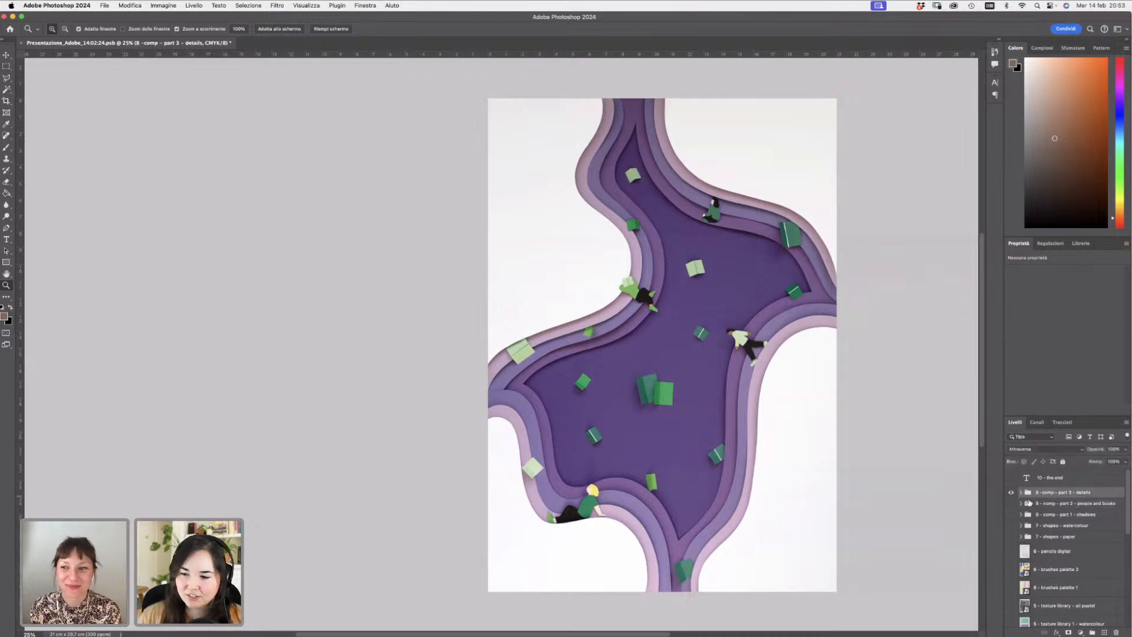
pyautogui.click(1021, 492)
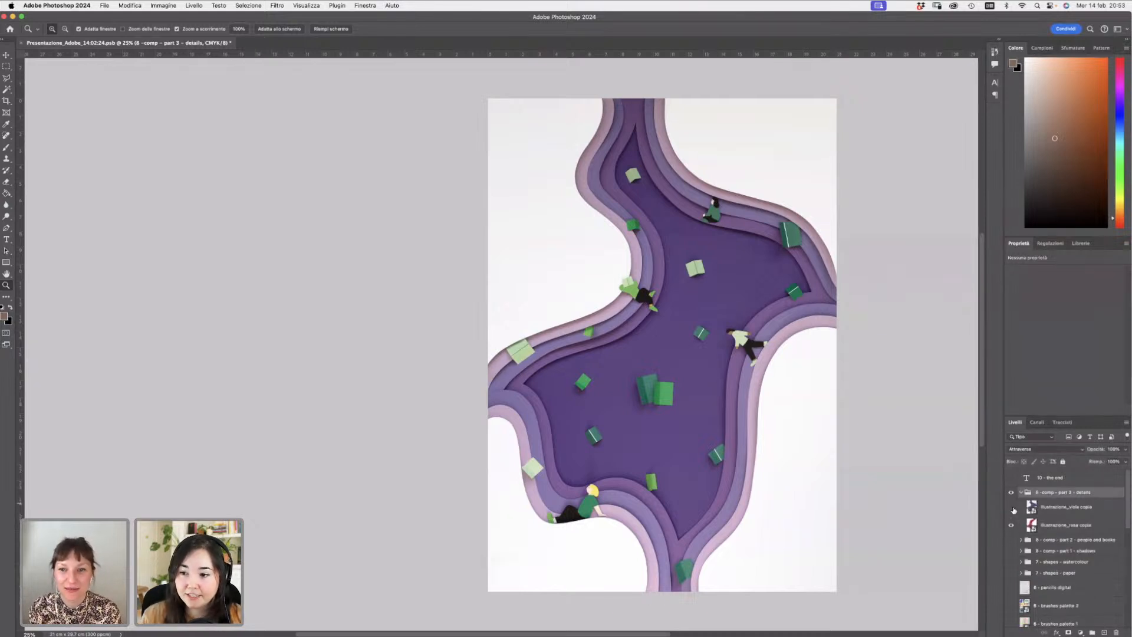
pyautogui.click(1011, 508)
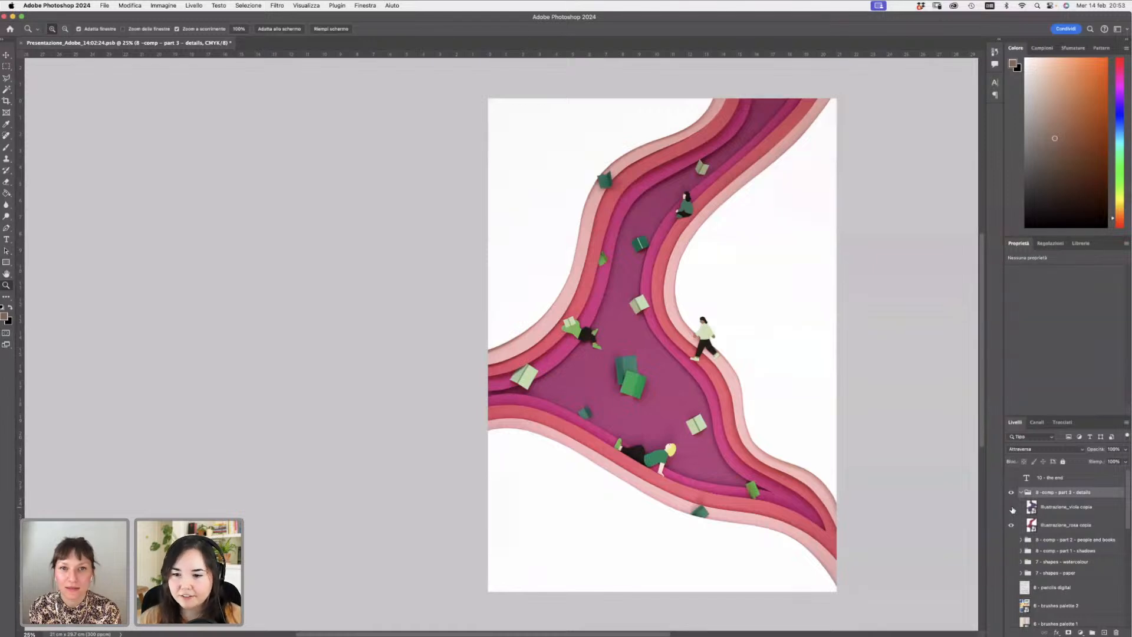
pyautogui.click(1011, 508)
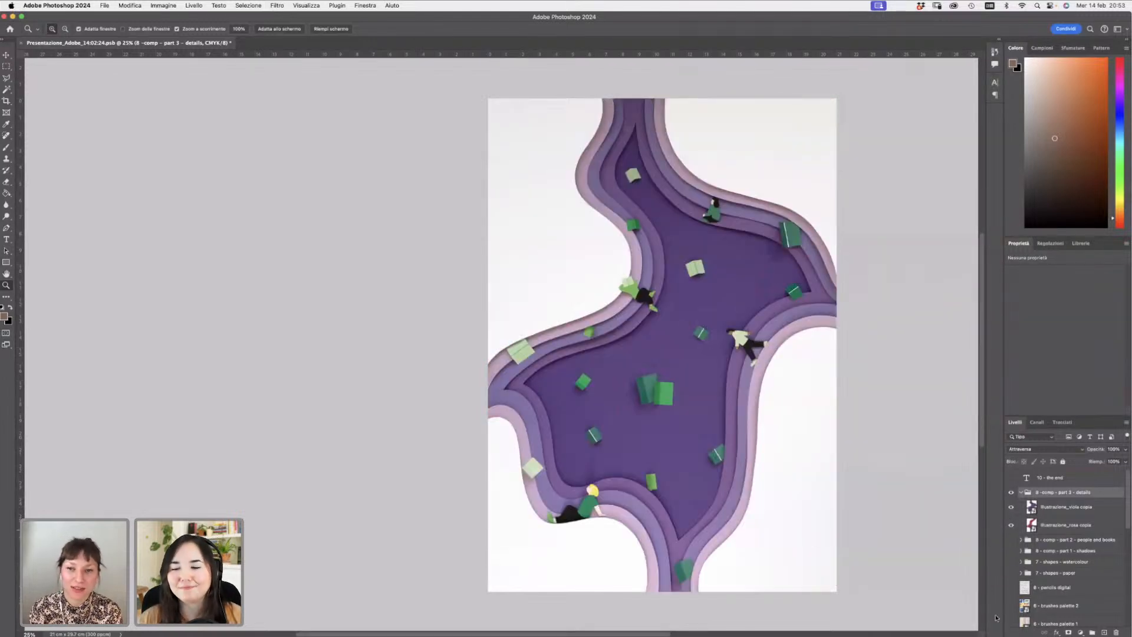
pyautogui.moveTo(995, 635)
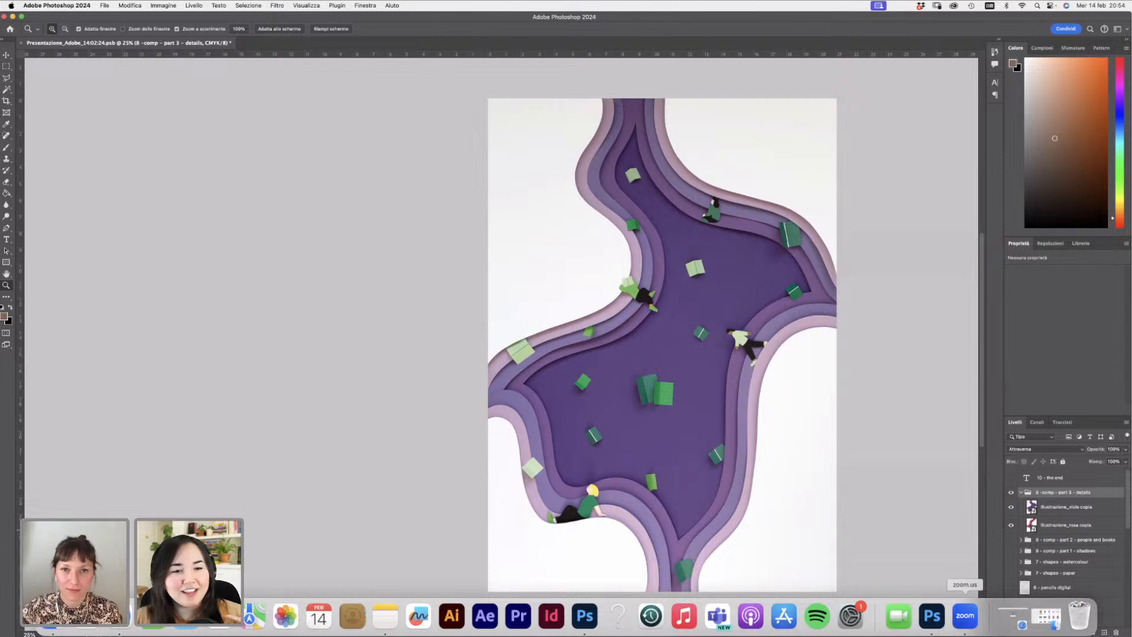
# - Hide the details group, show the "10 - the end" text layer and select it
pyautogui.click(1012, 492)
pyautogui.click(1011, 477)
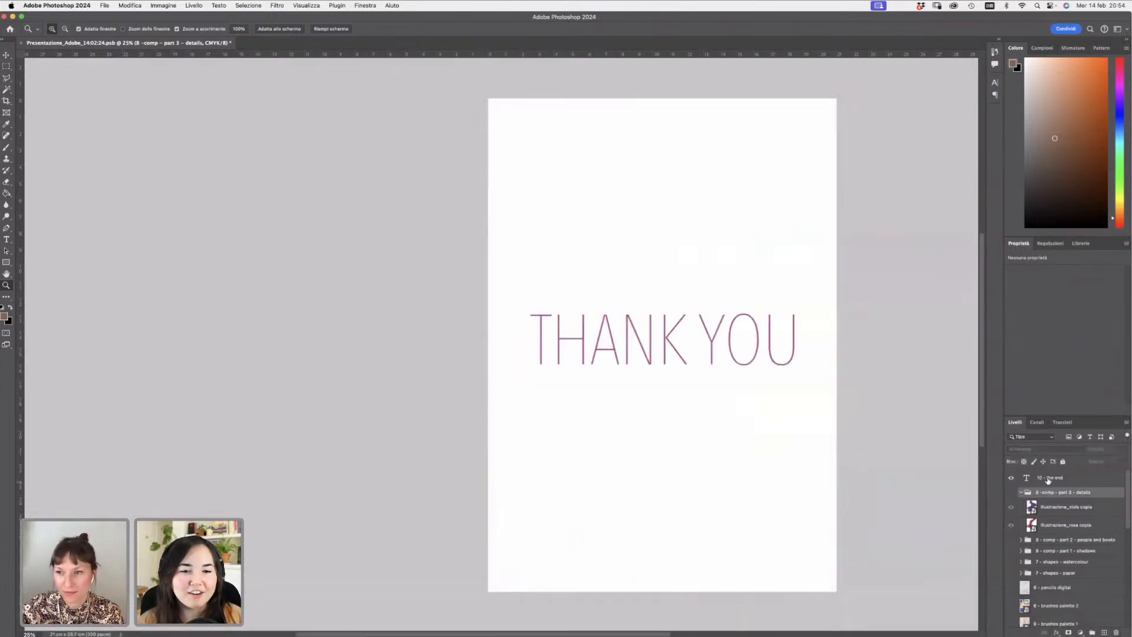
pyautogui.click(1035, 477)
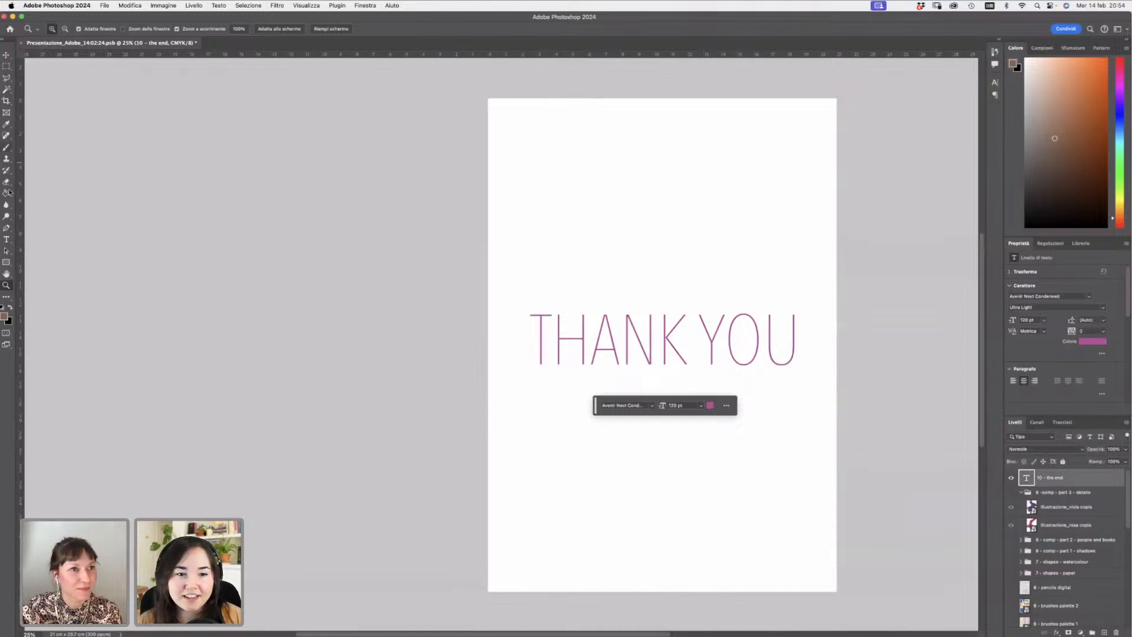
# - With the Type tool, add a new line below THANK YOU containing the artist's social media handle
pyautogui.click(7, 238)
pyautogui.click(775, 337)
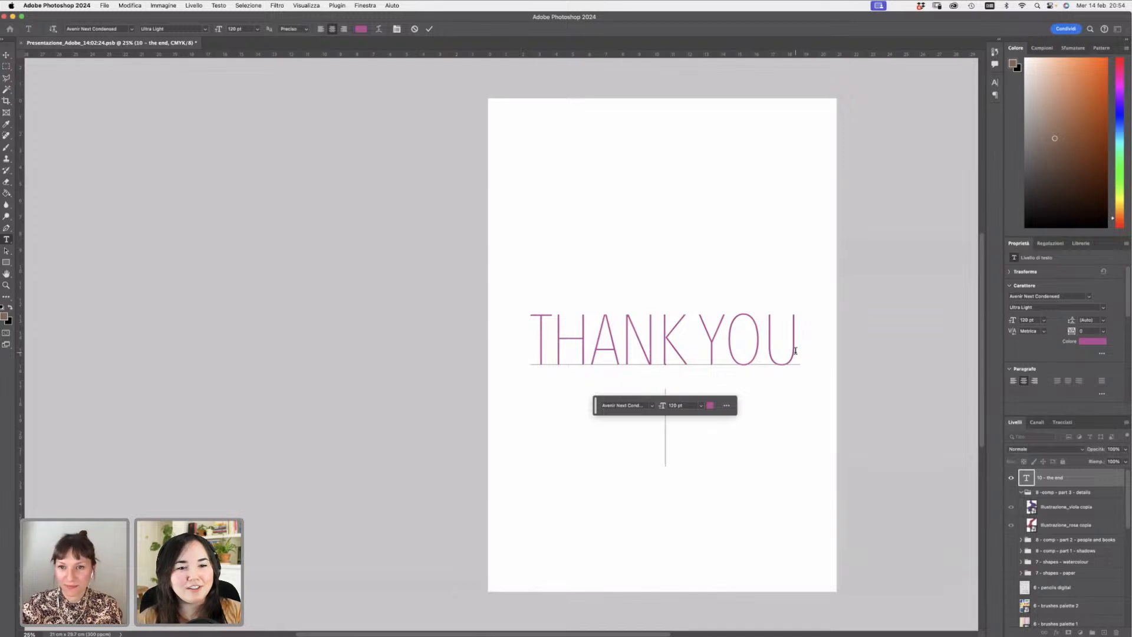
pyautogui.press('Return')
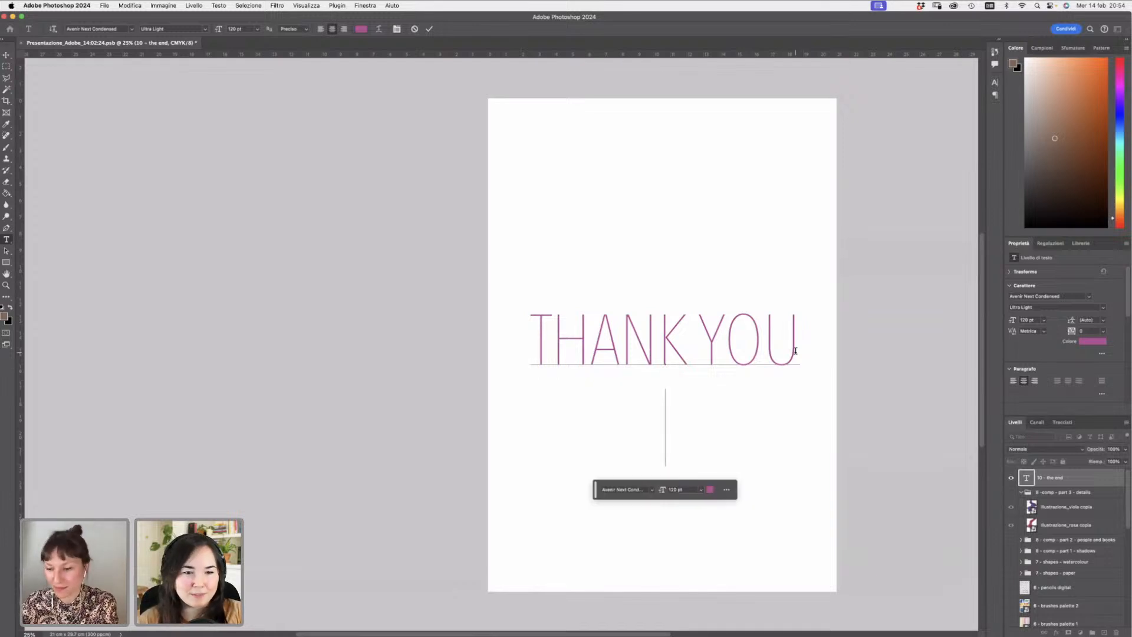
pyautogui.write('@')
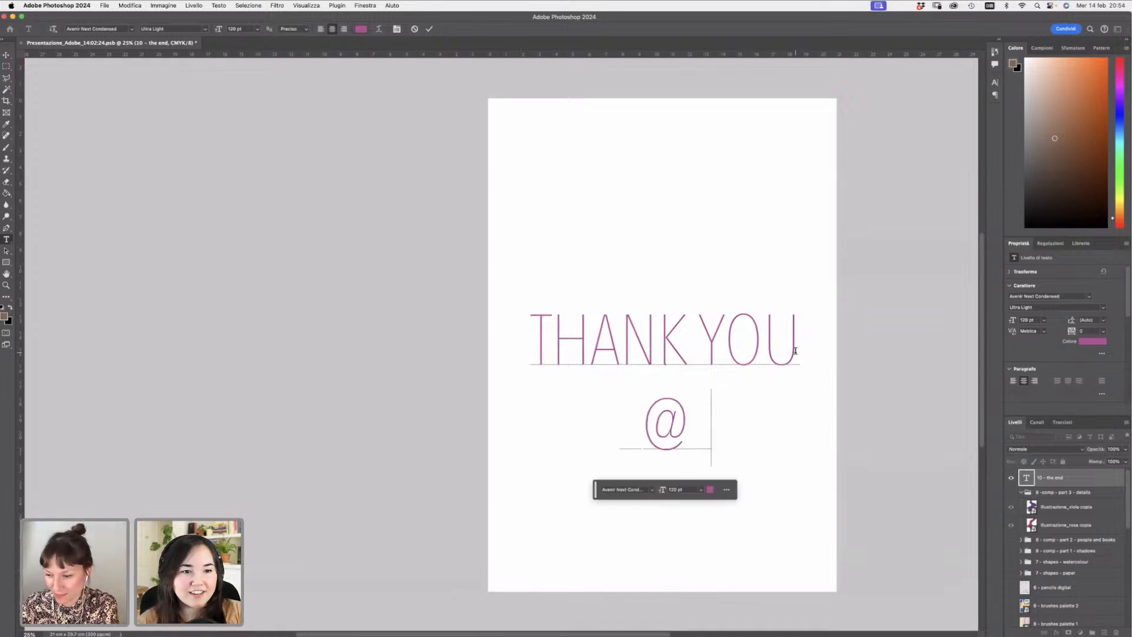
pyautogui.write('millymikj')
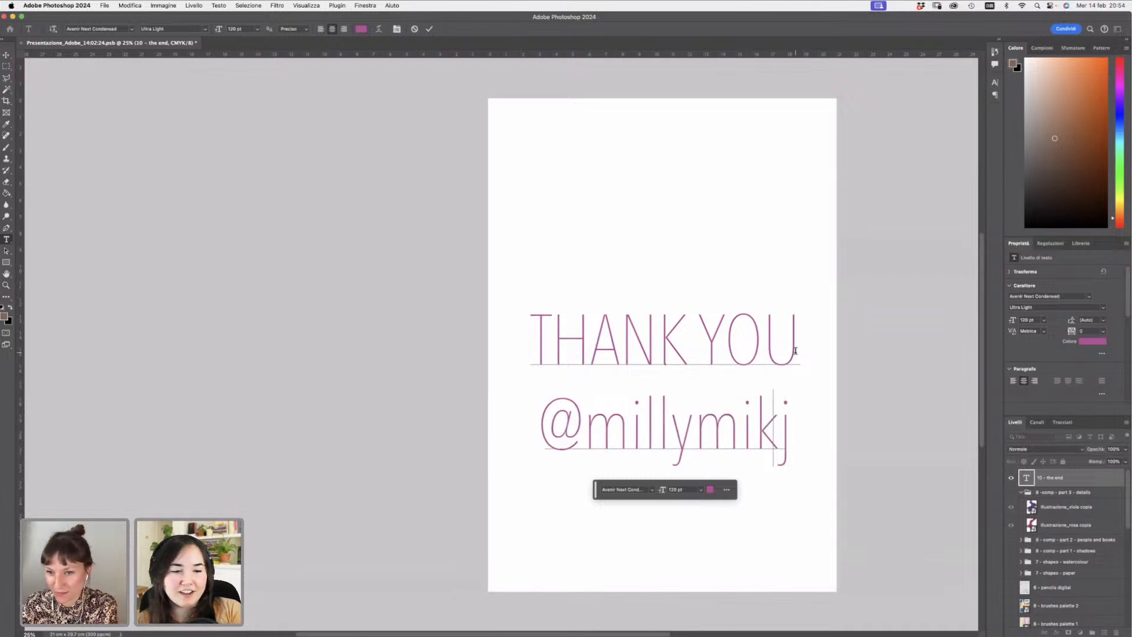
pyautogui.press('BackSpace')
pyautogui.press('BackSpace')
pyautogui.write('ljkovic')
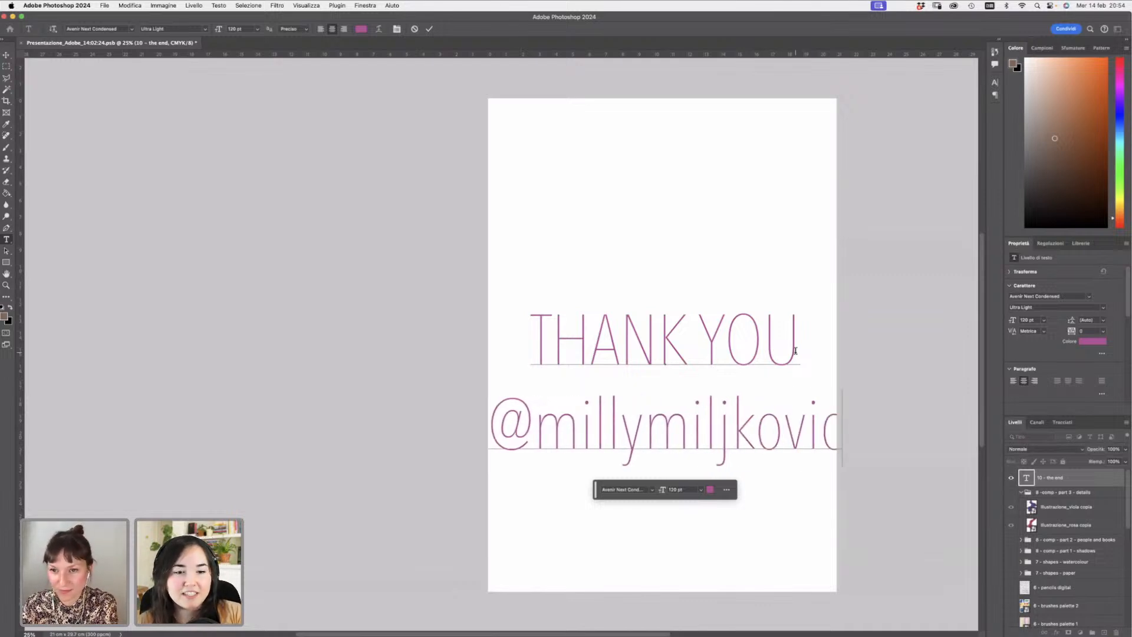
# - Set the handle line's font size to 72 pt and commit the text
pyautogui.tripleClick(586, 437)
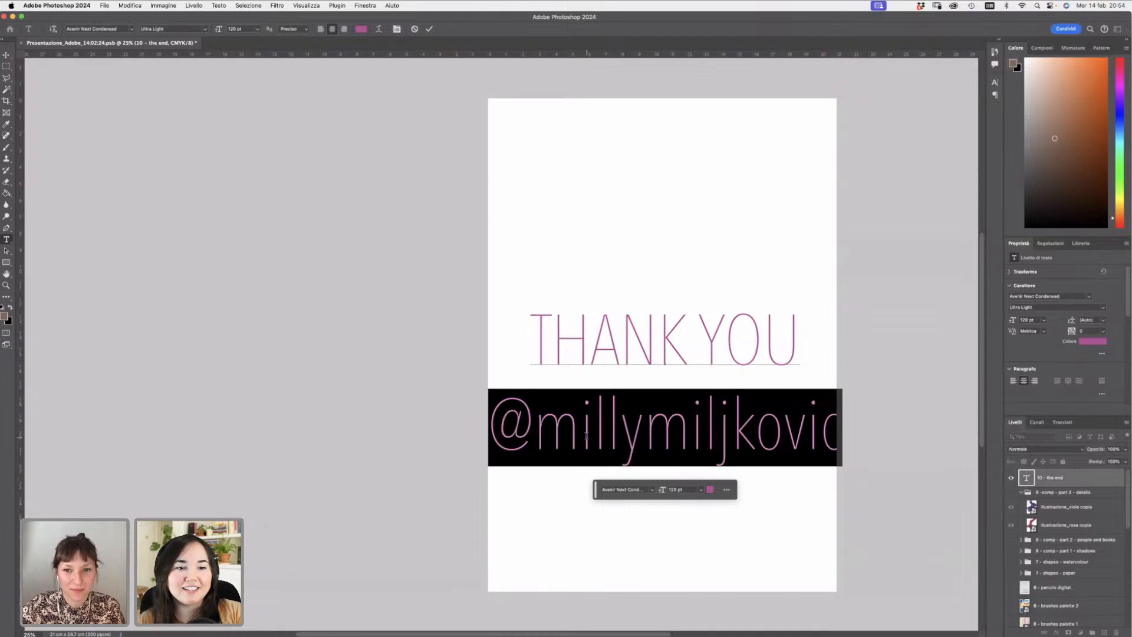
pyautogui.click(257, 31)
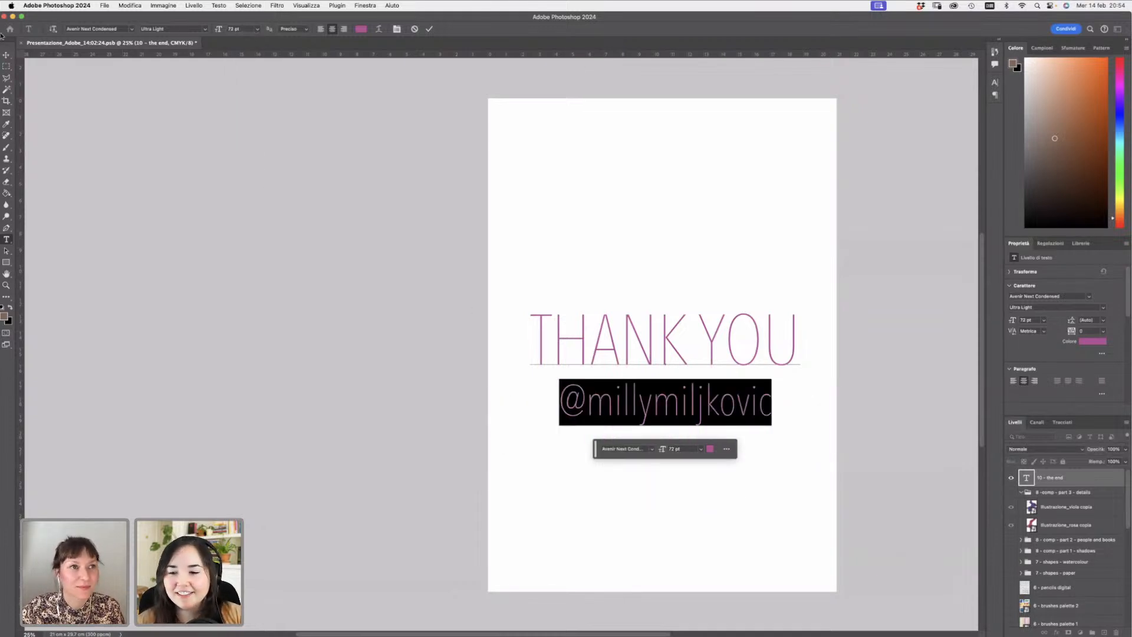
pyautogui.click(7, 54)
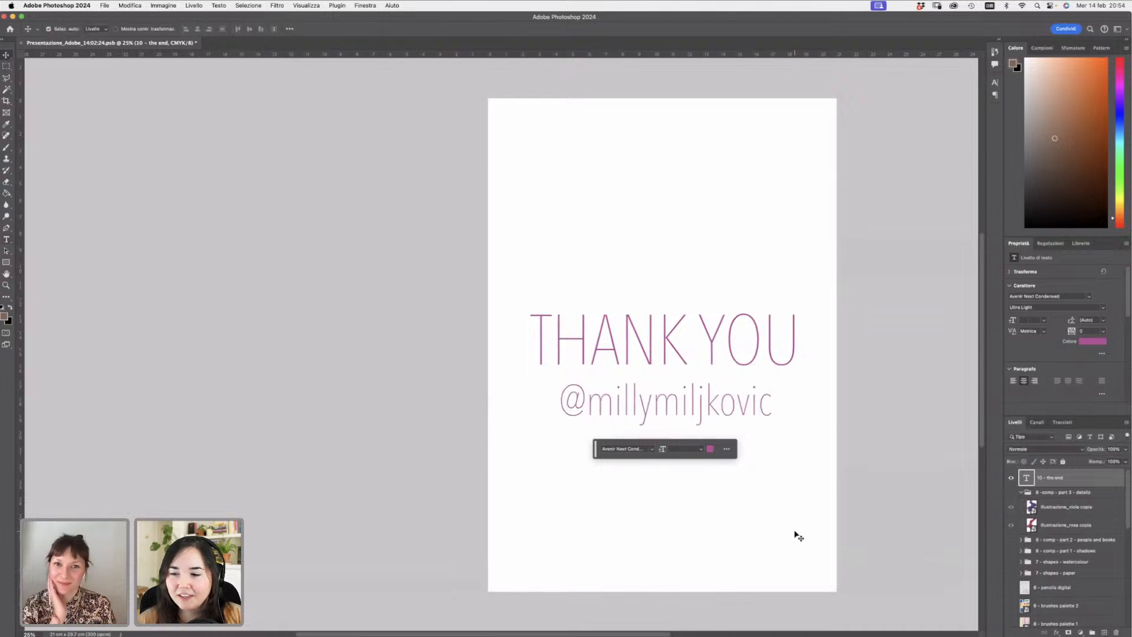